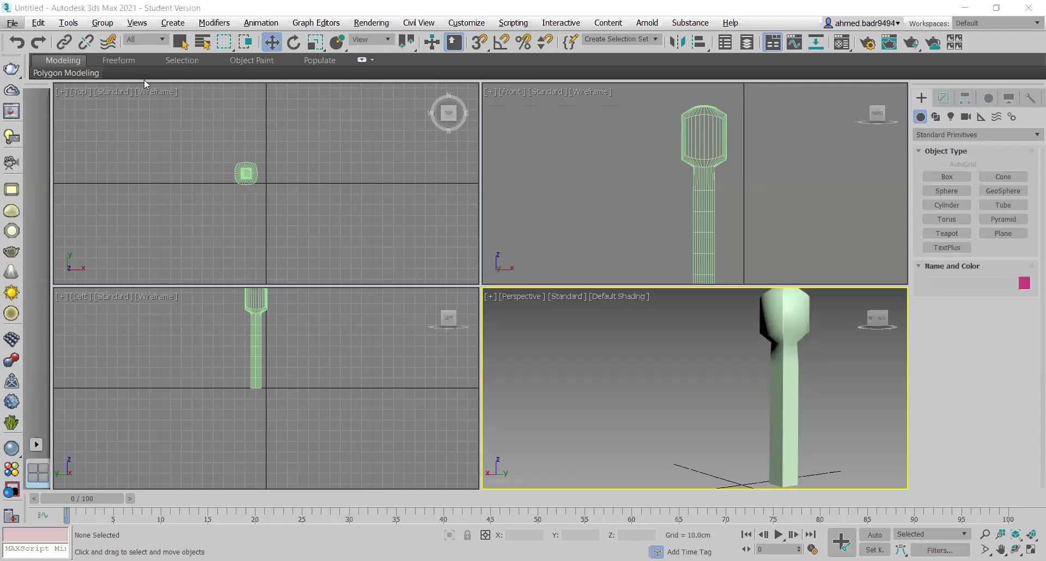
click(11, 24)
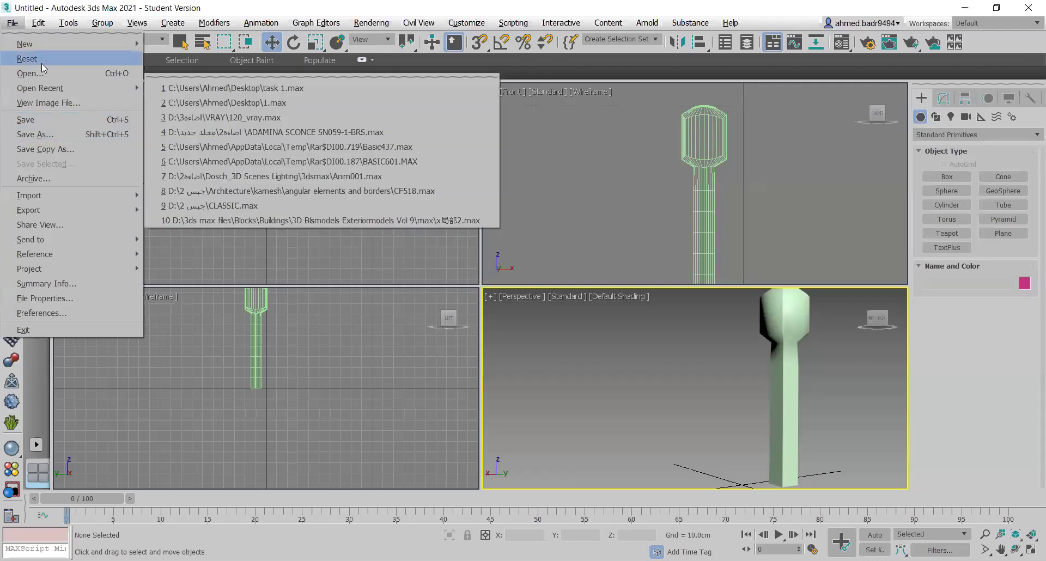
click(41, 59)
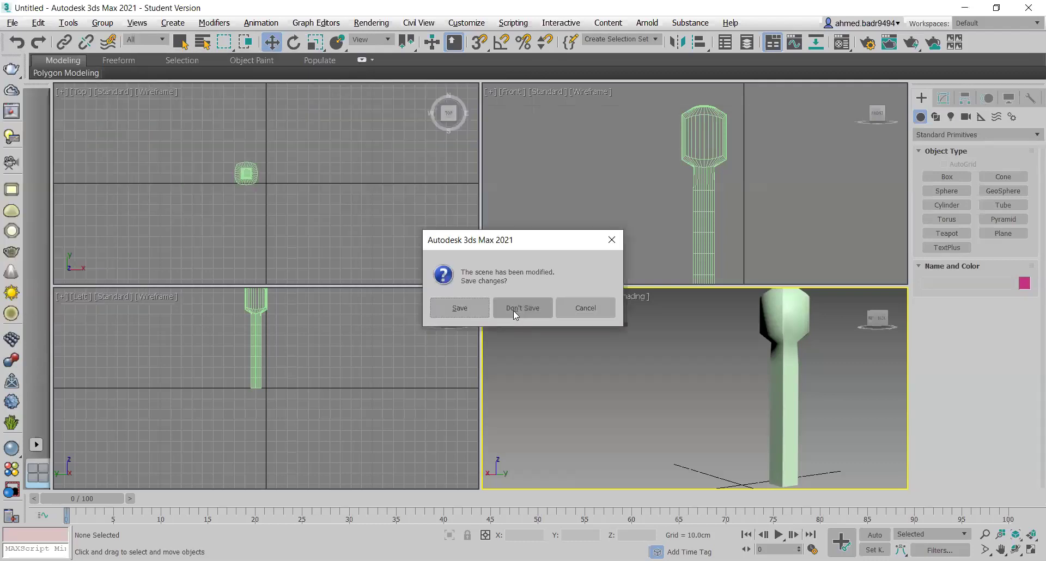
click(508, 313)
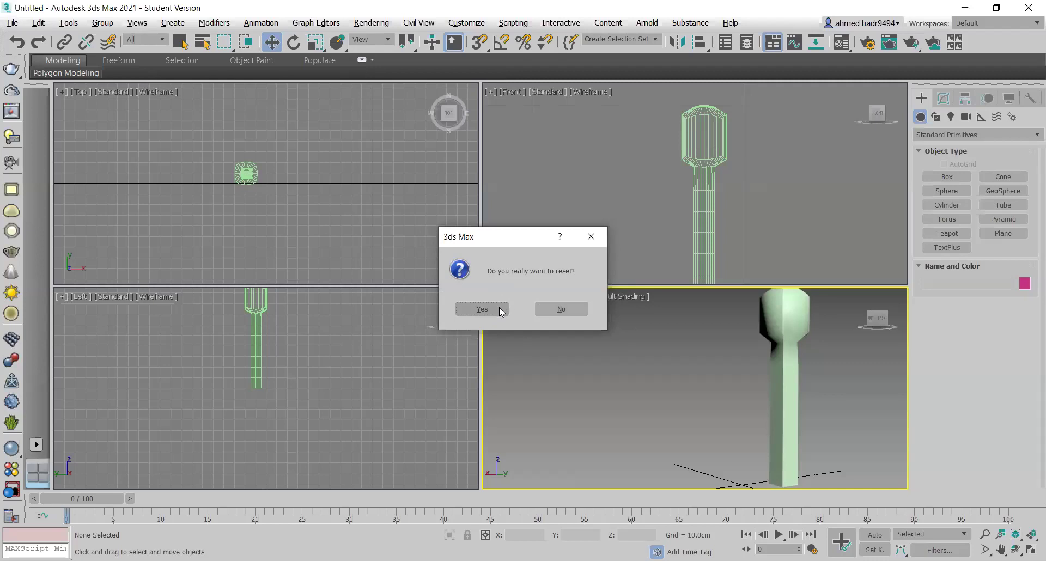
click(561, 311)
- Save the scene to the Desktop as a 3ds Max file named with the author's first name
click(12, 23)
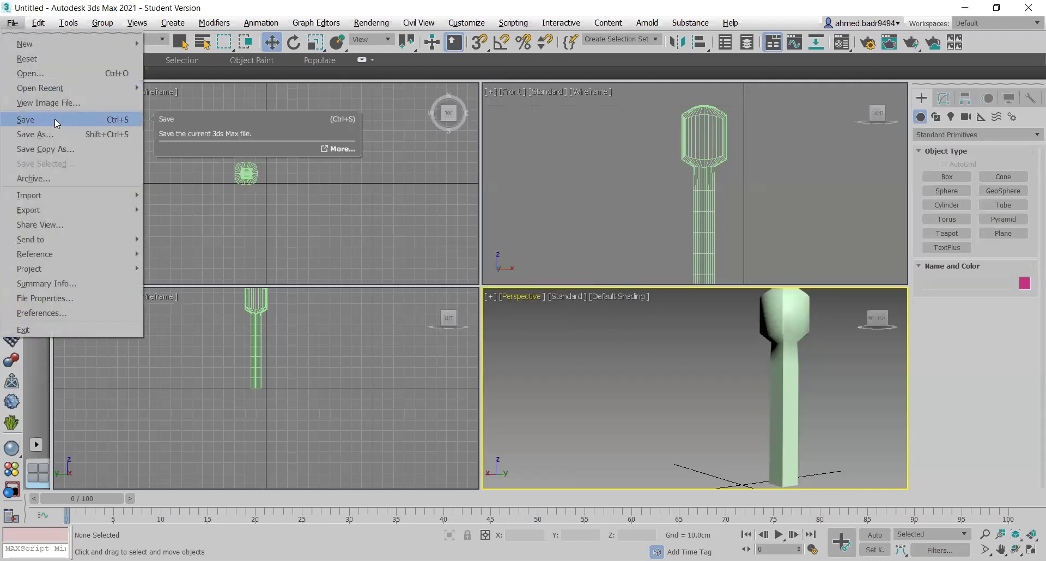
click(55, 119)
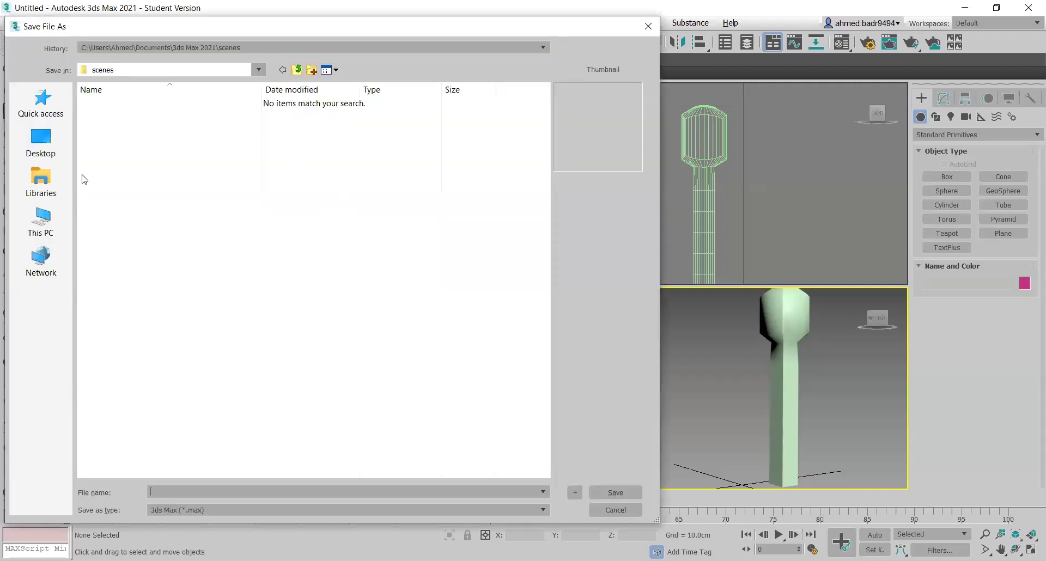
click(212, 491)
text(ahmed)
click(41, 138)
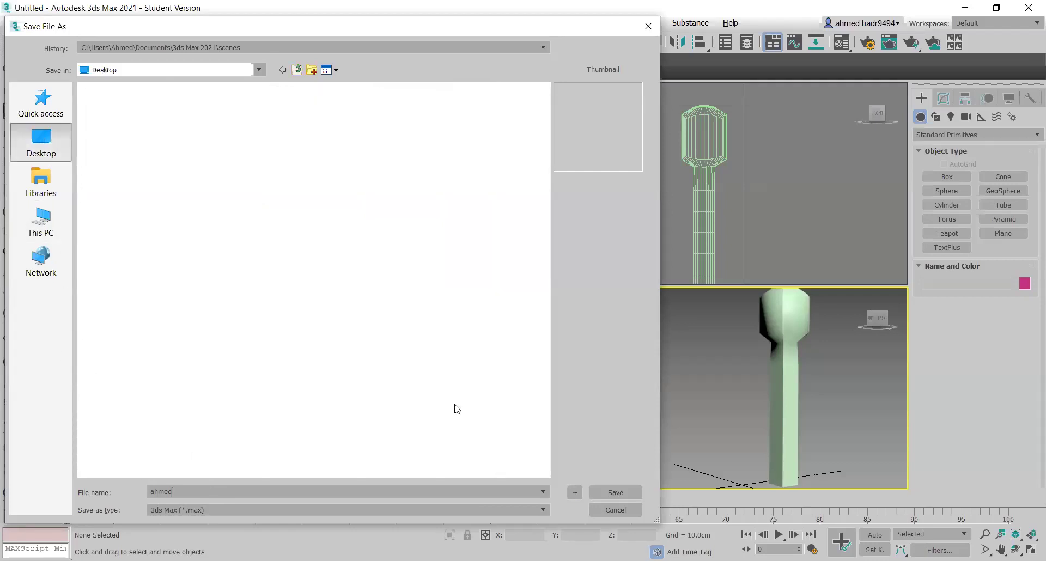
click(620, 494)
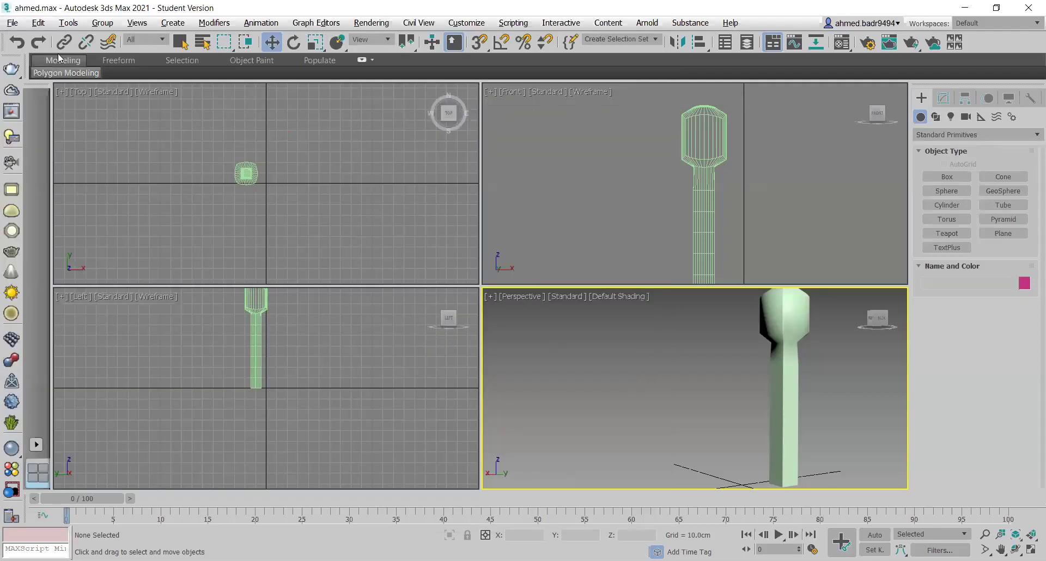
- Save an incremented copy of the scene with 01 appended to the file name
key(alt+f)
click(56, 134)
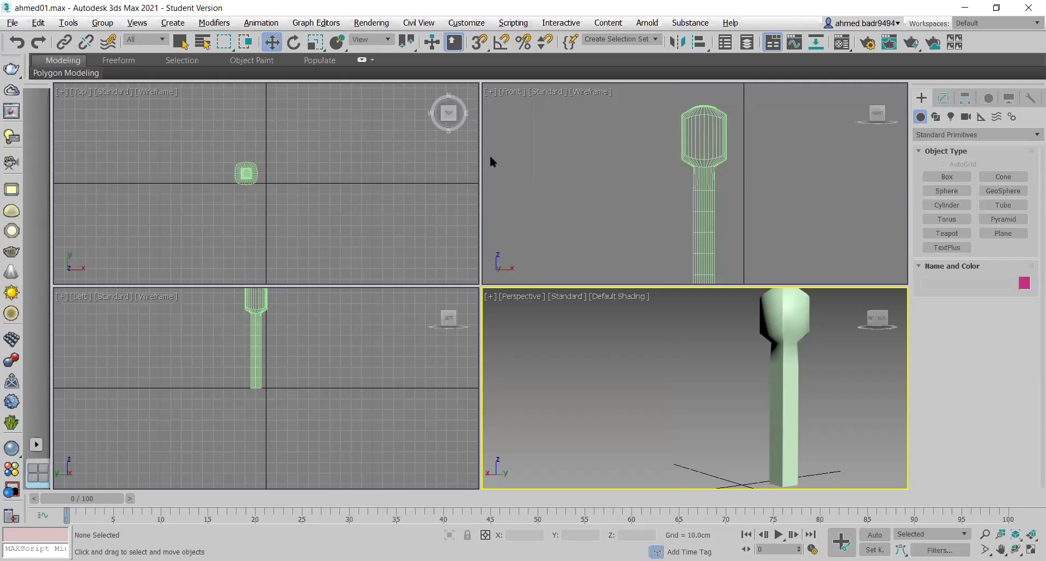
click(414, 196)
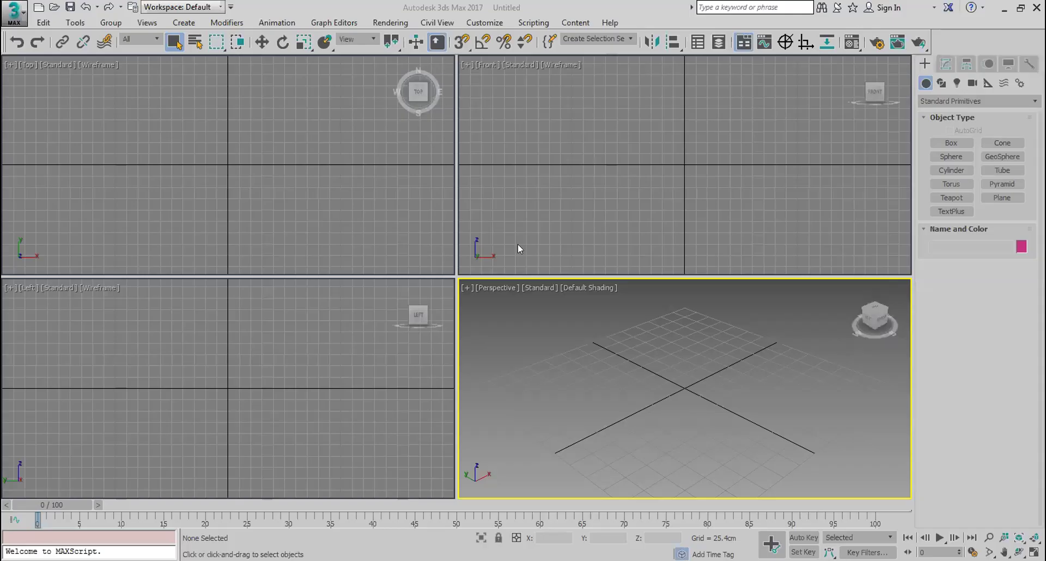
- Open the general preferences and examine the scene undo levels setting
click(496, 24)
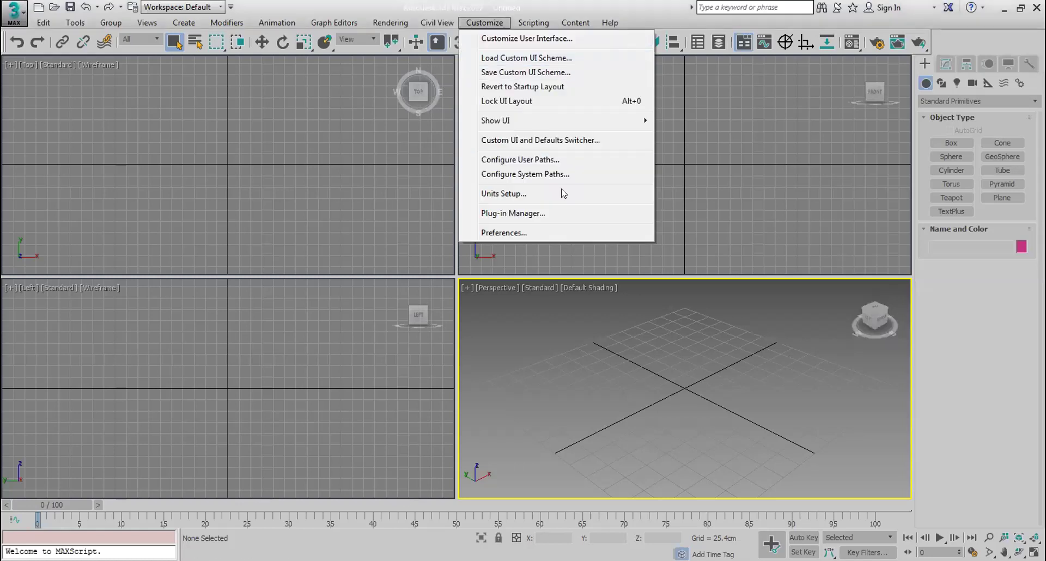
click(577, 234)
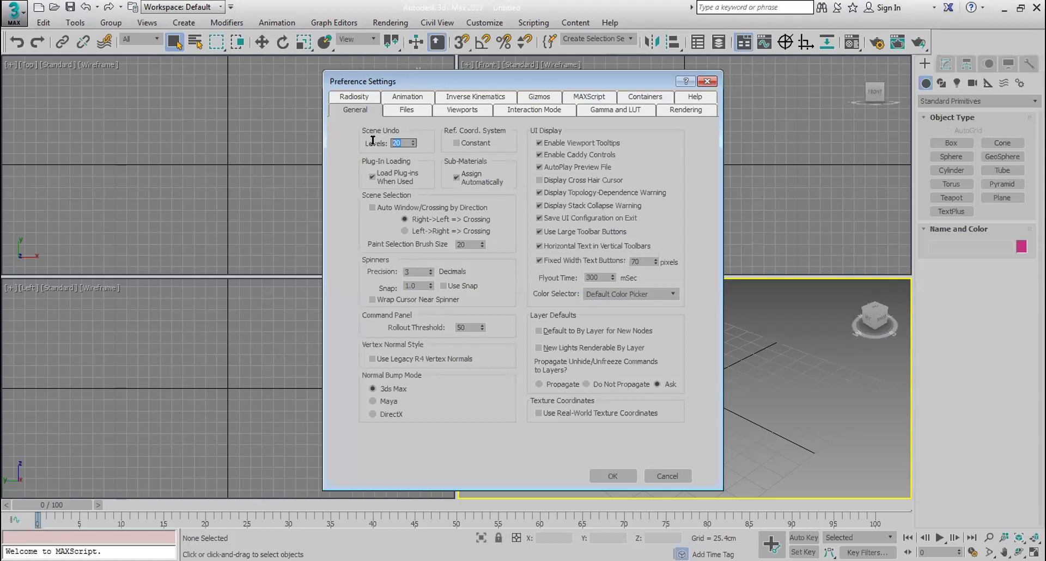
click(415, 145)
drag(410, 136, 522, 28)
double_click(402, 141)
- Try auto backup intervals of 0.01 and 5 minutes in the file preferences
click(409, 109)
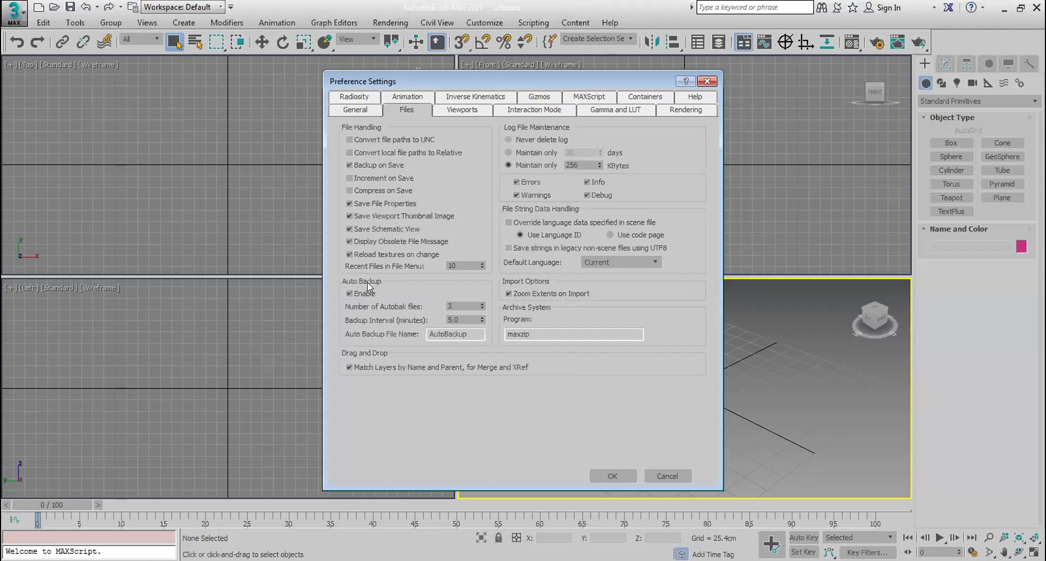
double_click(453, 320)
text(0.01)
key(Return)
text(5)
- Try 99 autobak files with a backup interval of 1 minute, and discard the preference changes
click(467, 306)
text(99)
double_click(450, 304)
double_click(452, 320)
text(1)
double_click(465, 306)
key(Tab)
double_click(467, 306)
click(668, 477)
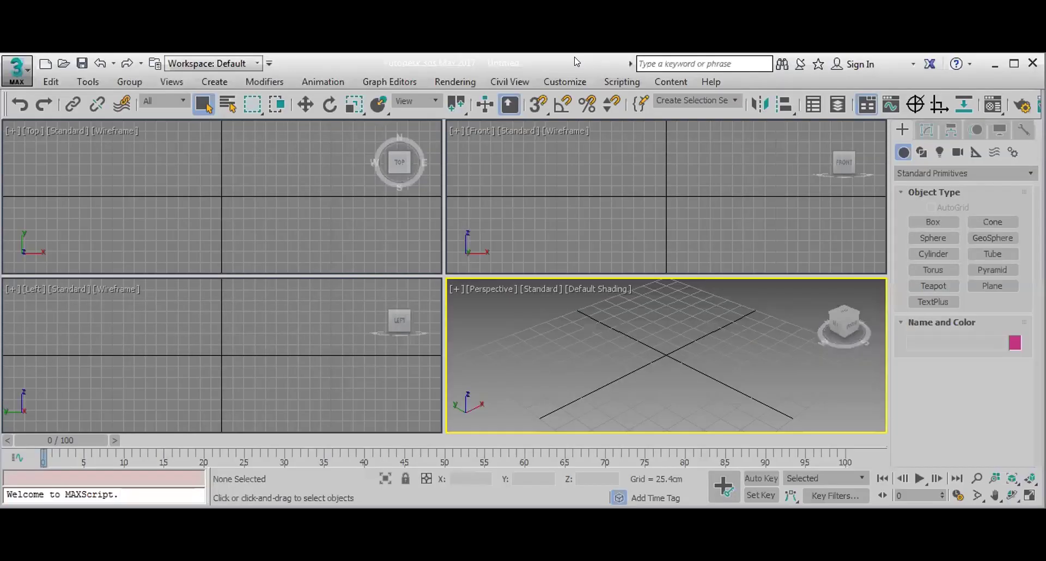
- Switch to Windows Explorer and open the autoback folder inside the 3dsMax folder of the Documents library
double_click(577, 61)
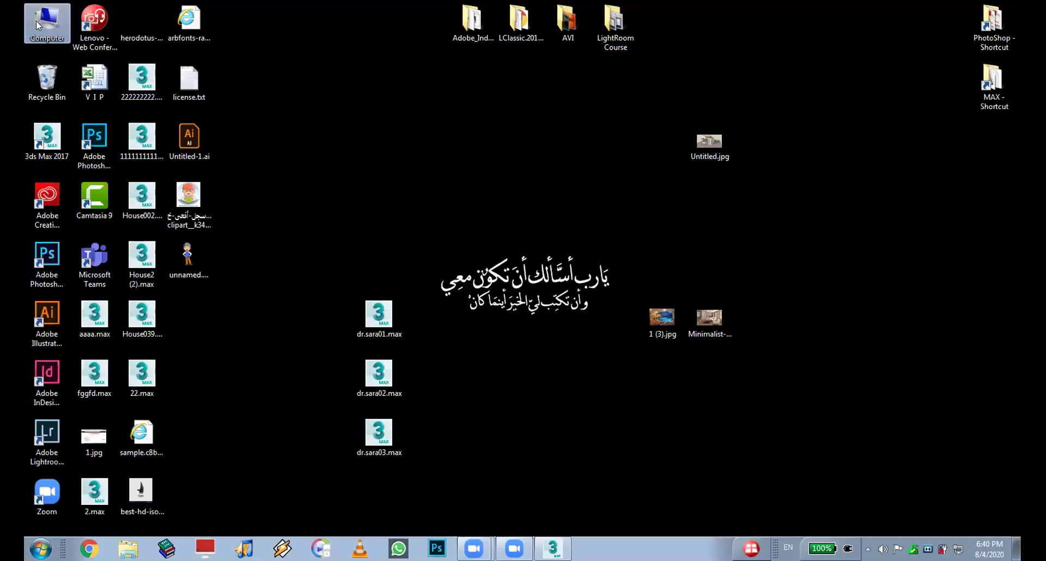
double_click(36, 20)
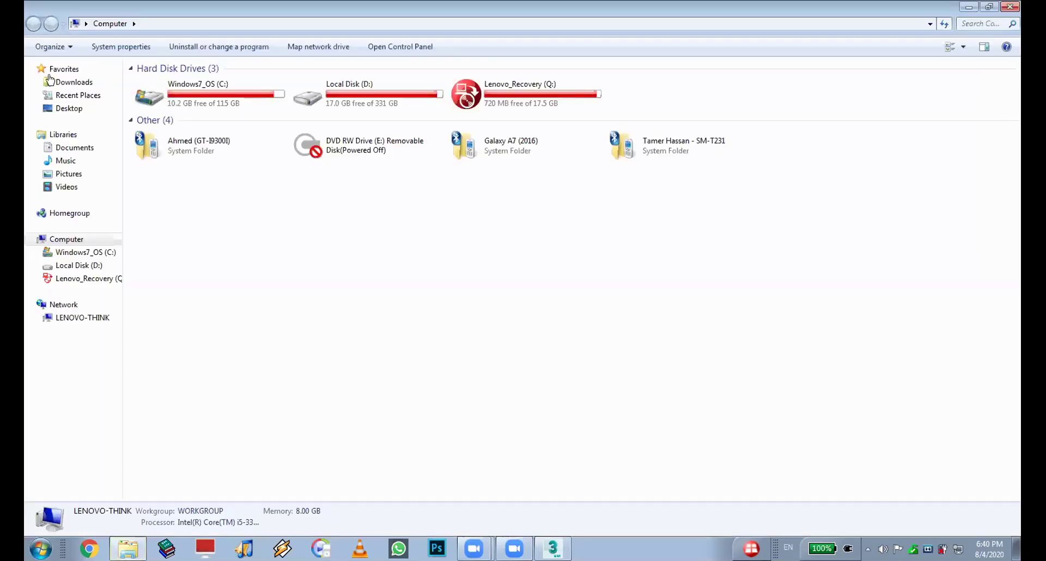
click(71, 147)
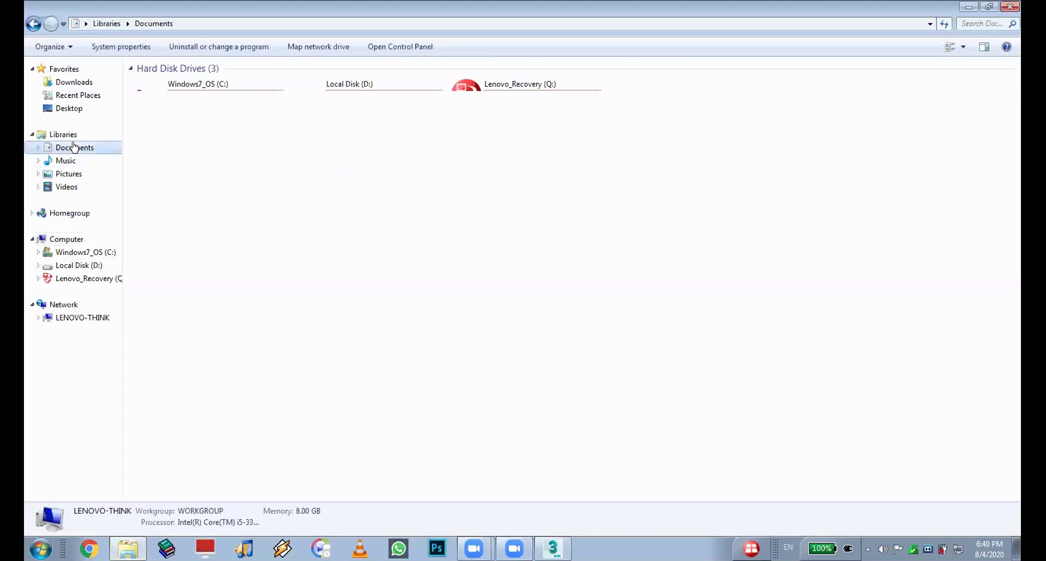
click(507, 233)
click(430, 224)
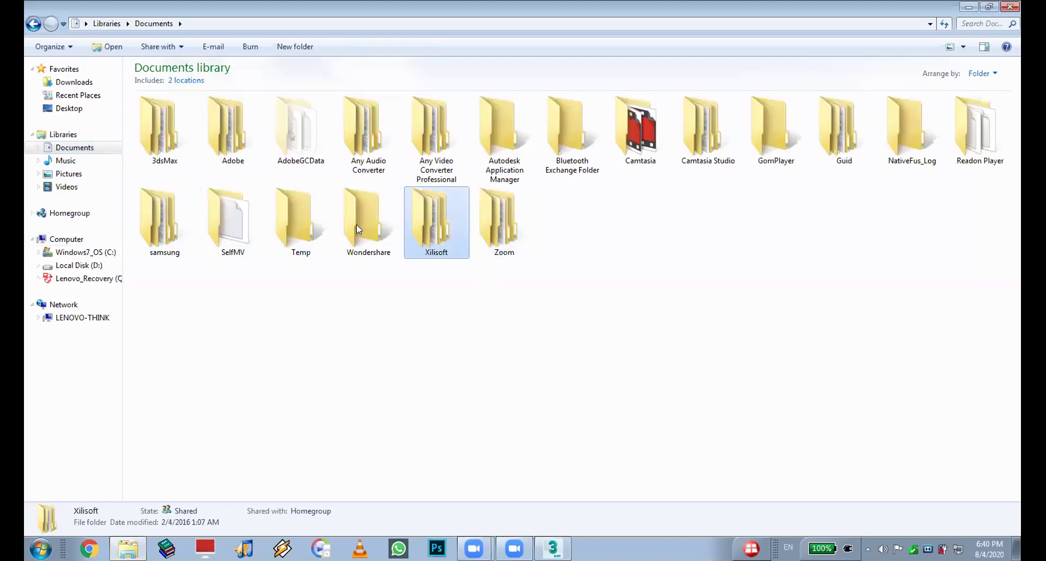
click(360, 224)
double_click(165, 135)
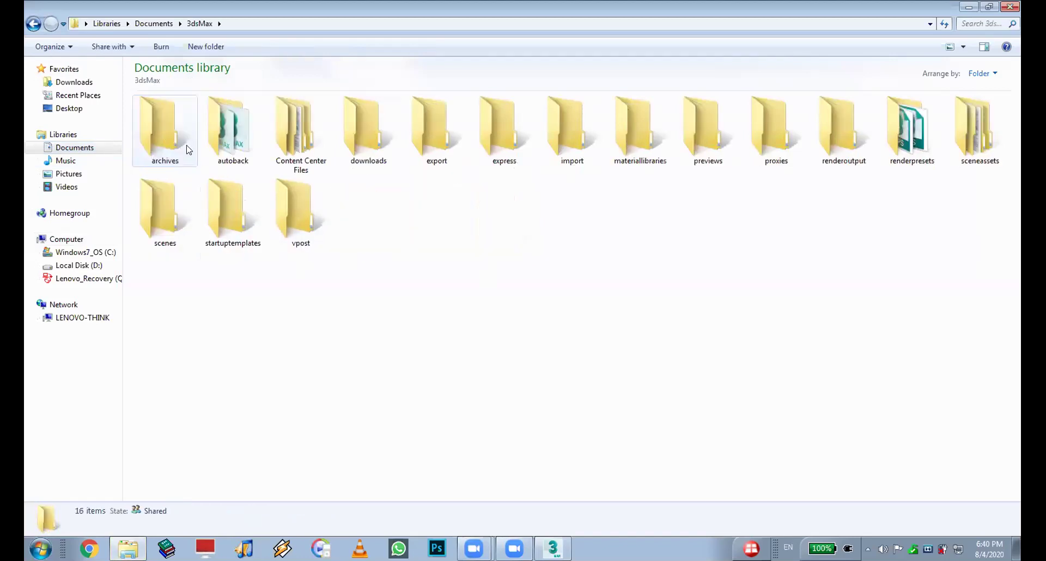
click(227, 145)
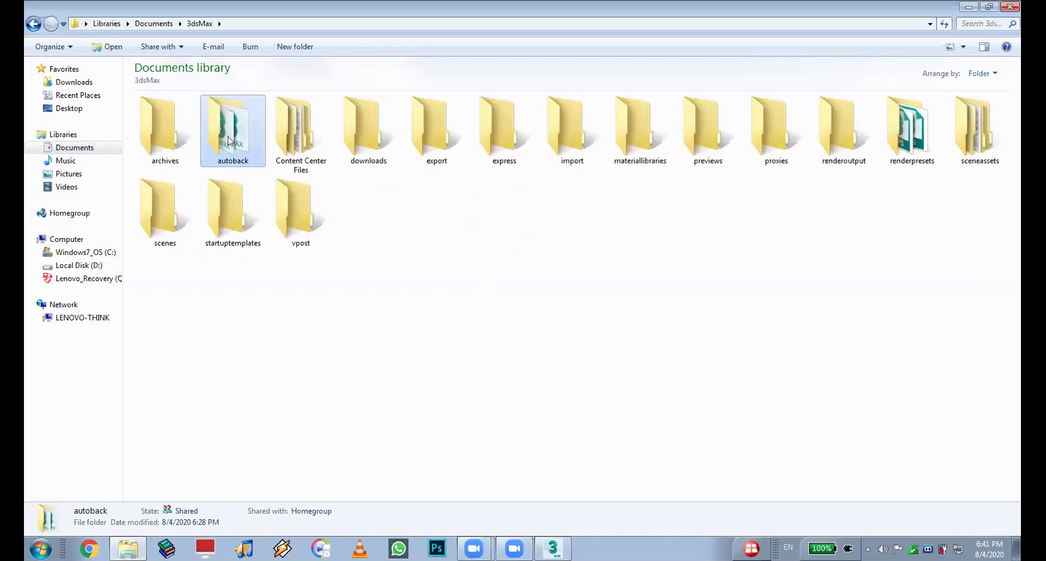
double_click(229, 141)
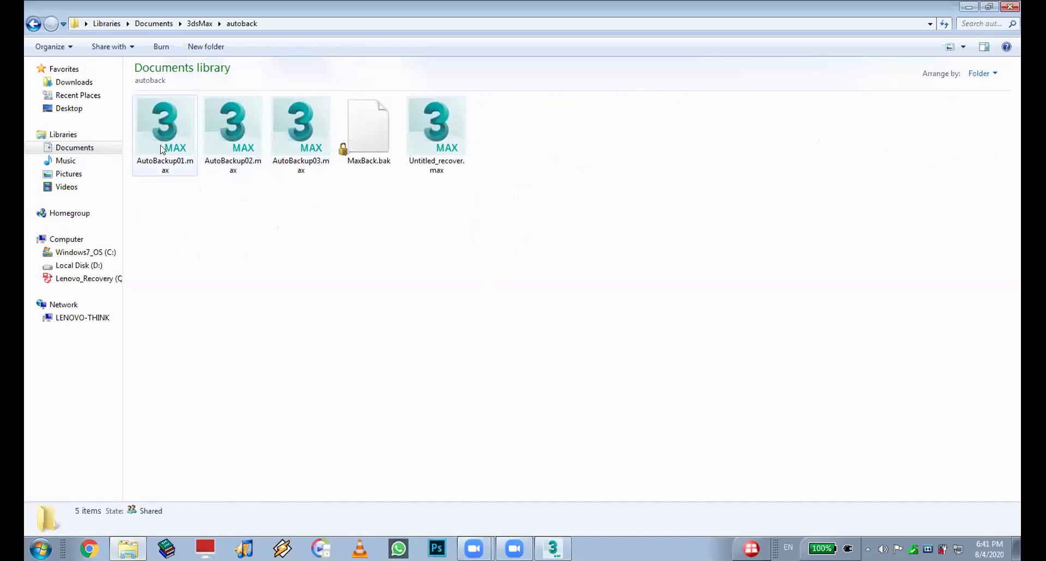
- Open AutoBackup03.max from the autoback folder in 3ds Max
mouse_move(320, 157)
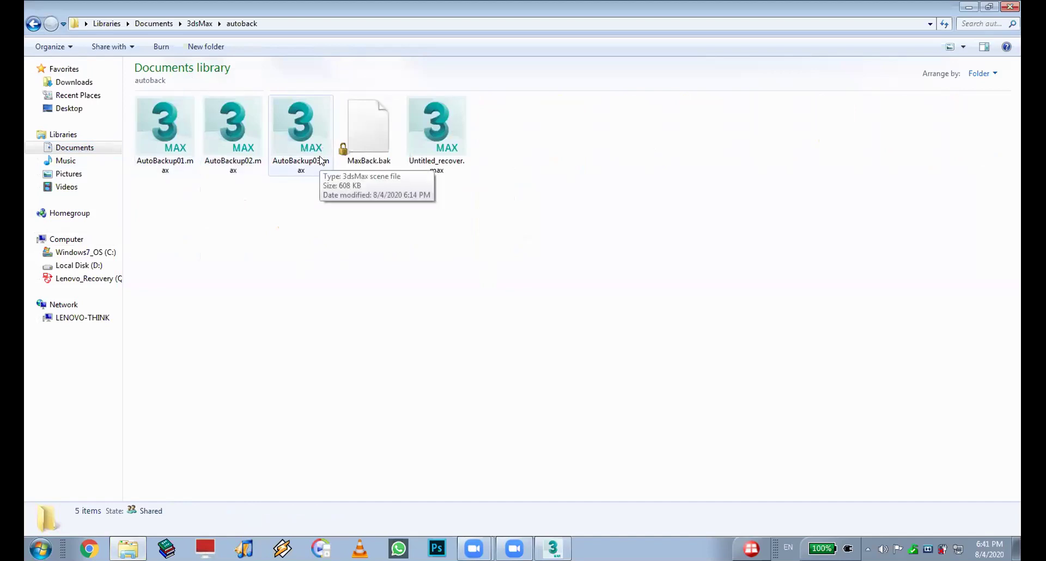
drag(309, 148, 640, 383)
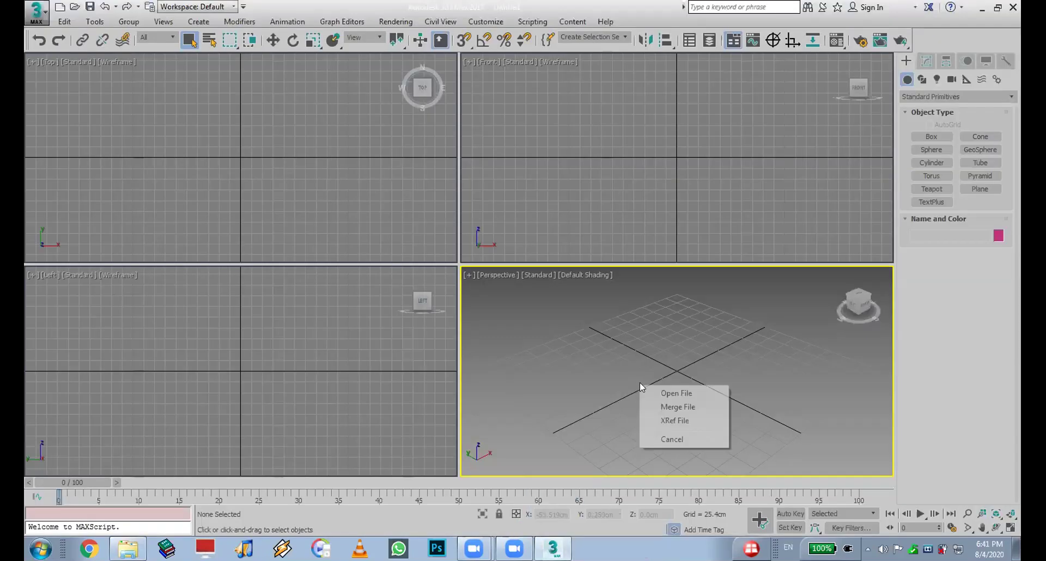
click(669, 395)
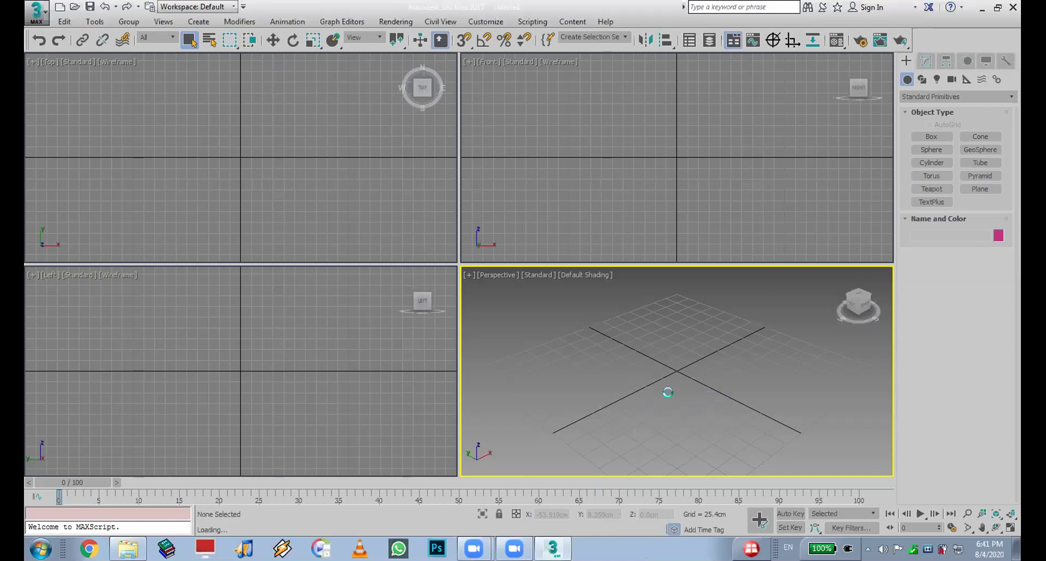
click(679, 361)
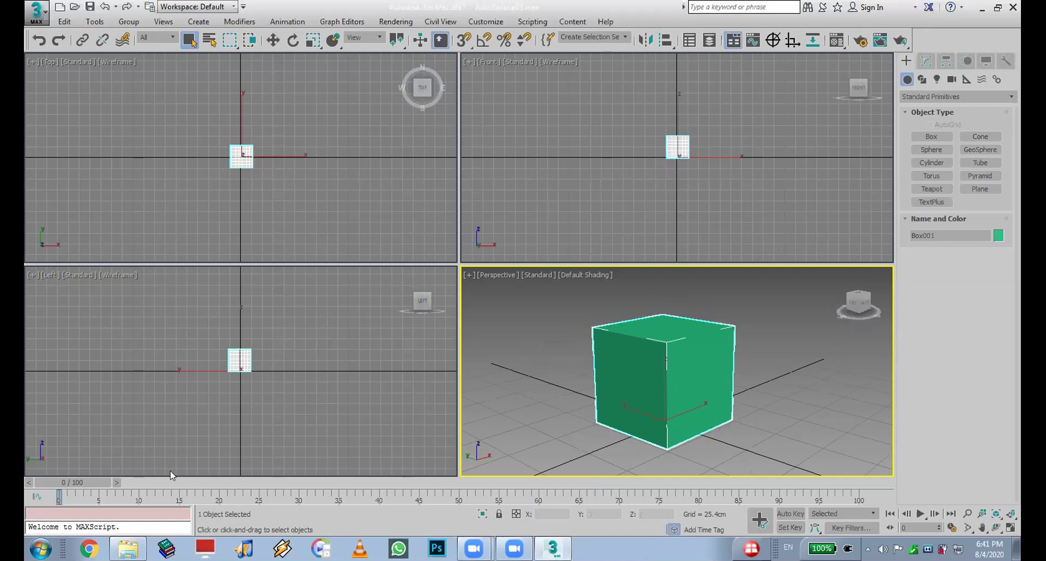
- Return to the autoback folder in Windows Explorer and show its files in the Details view
key(alt+Tab)
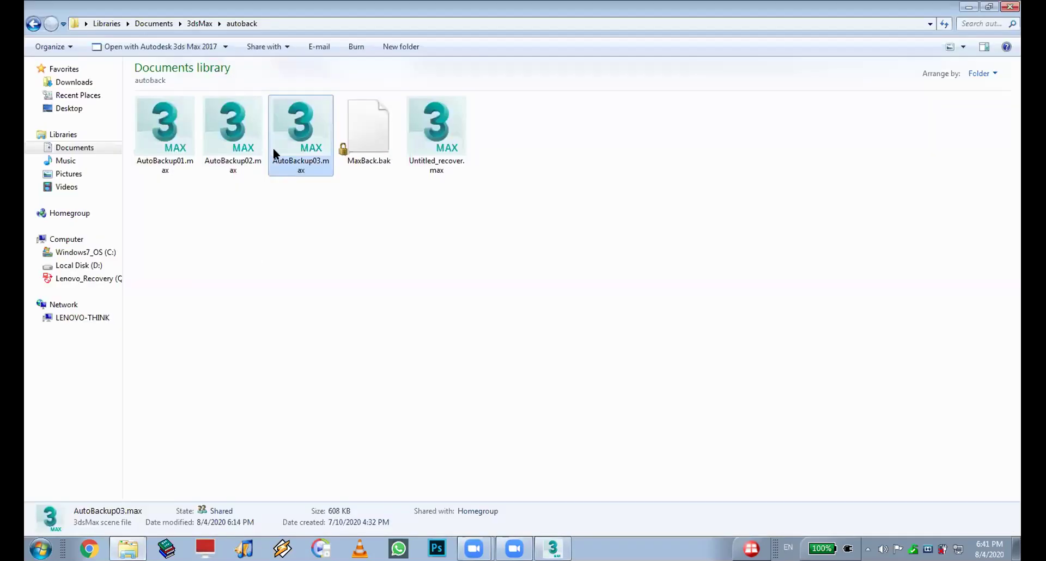
click(963, 48)
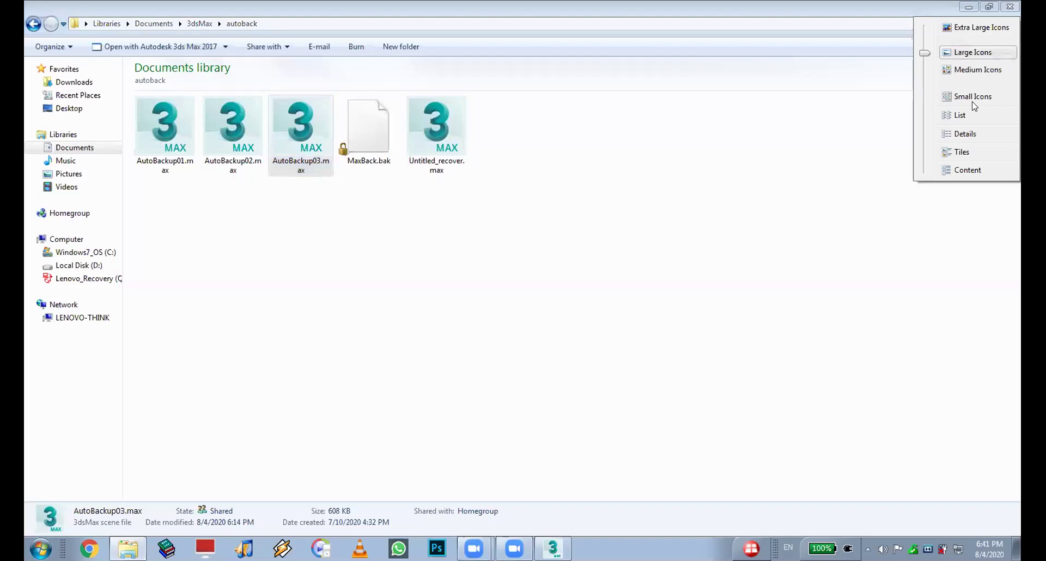
key(Return)
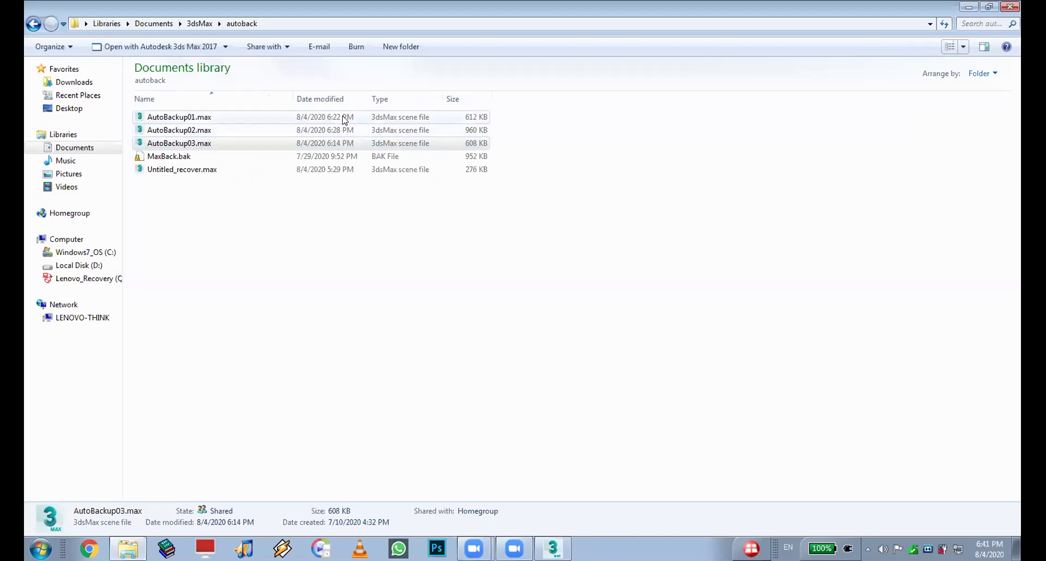
- Open AutoBackup02.max from the autoback folder in 3ds Max in place of the current scene
double_click(224, 130)
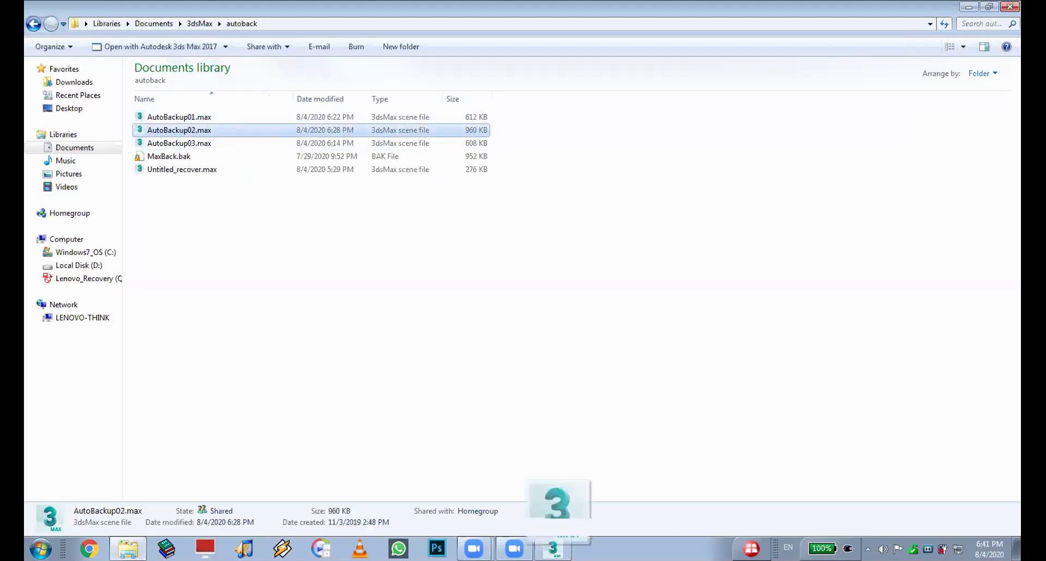
drag(553, 545, 643, 412)
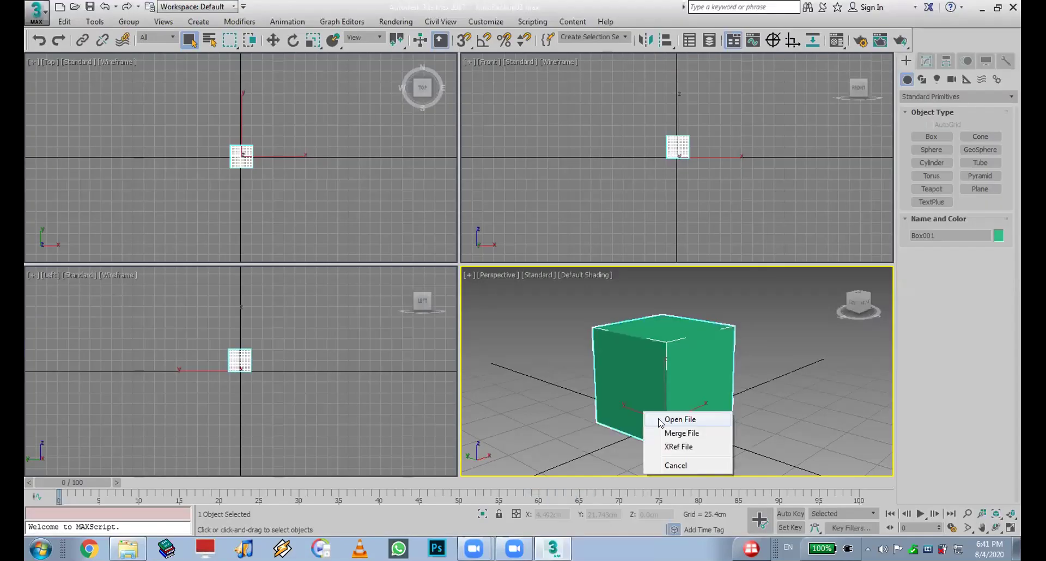
key(Return)
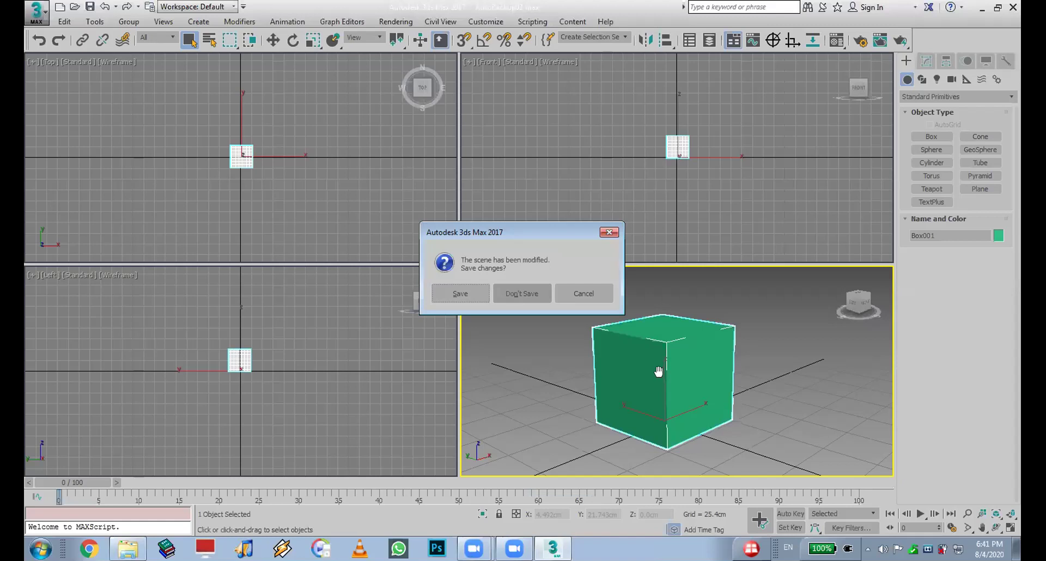
key(Return)
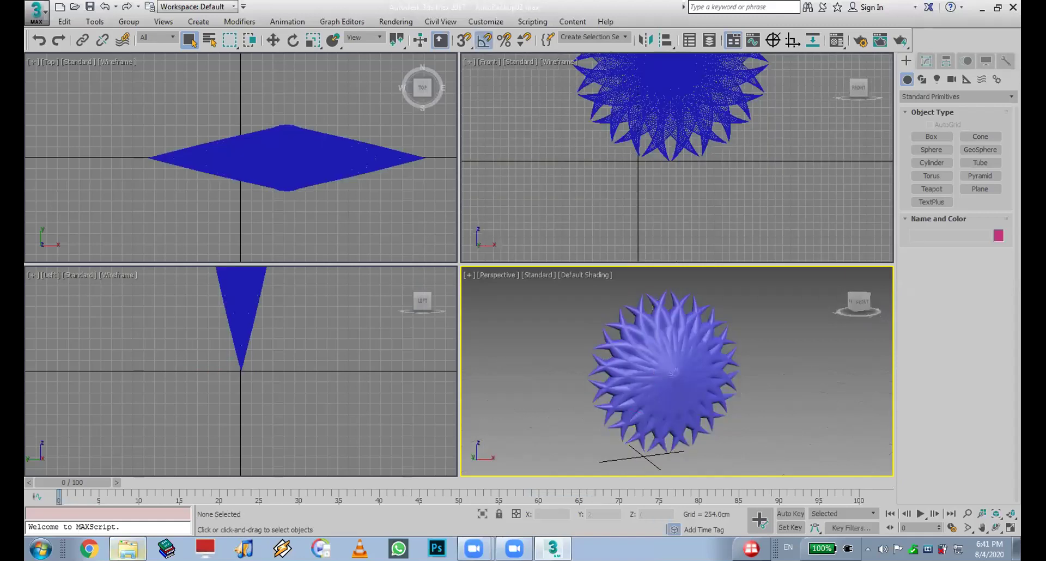
- Look up Untitled_recover.max in the autoback folder in Windows Explorer and switch back to 3ds Max
mouse_move(128, 549)
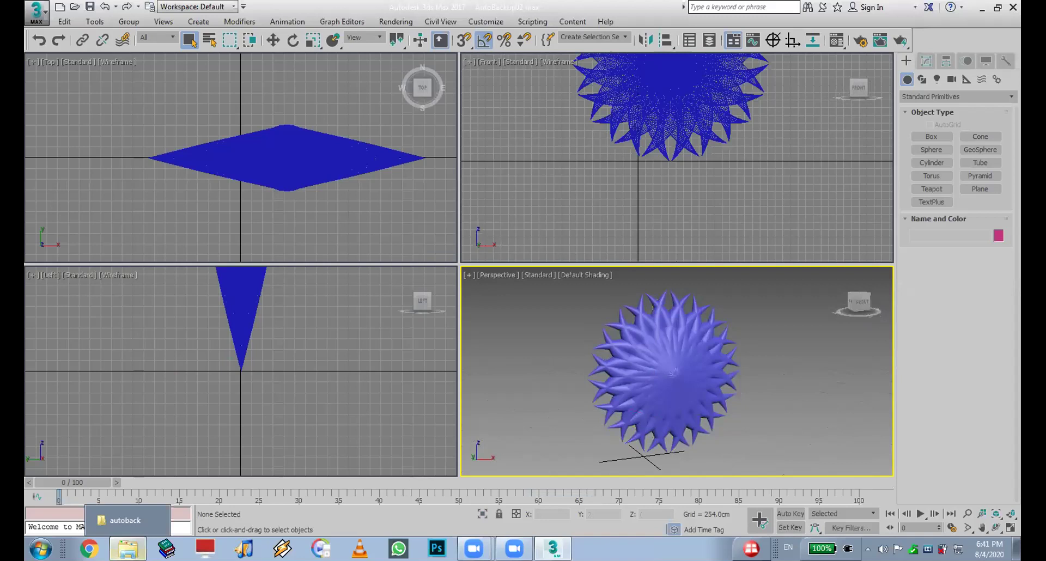
click(127, 520)
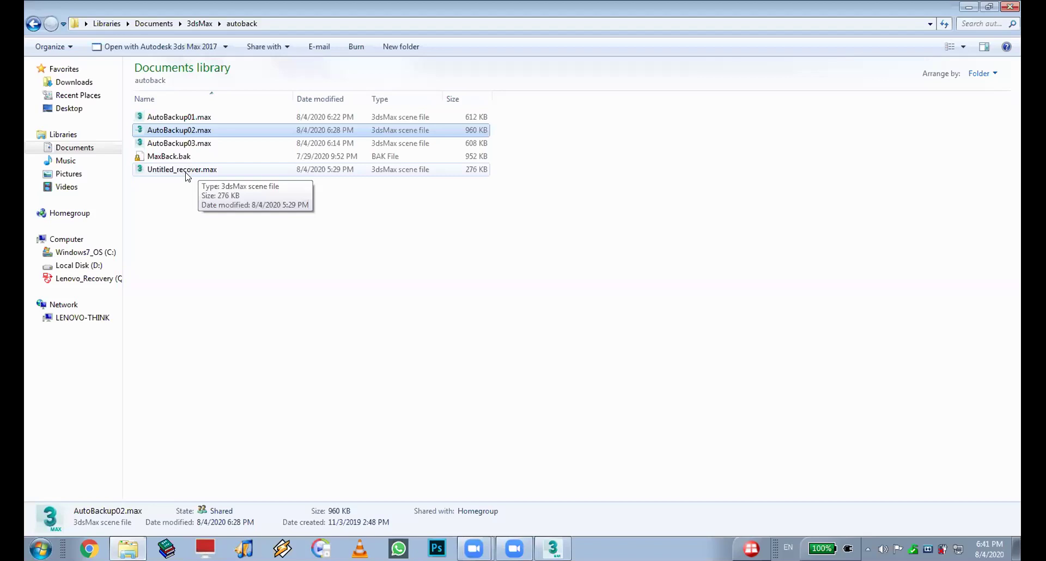
click(210, 170)
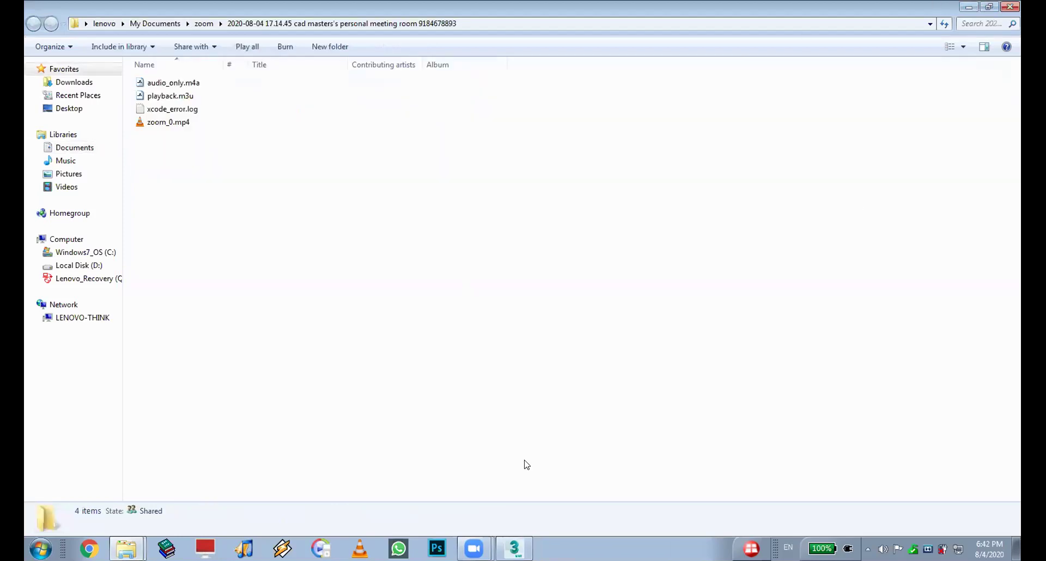
click(514, 548)
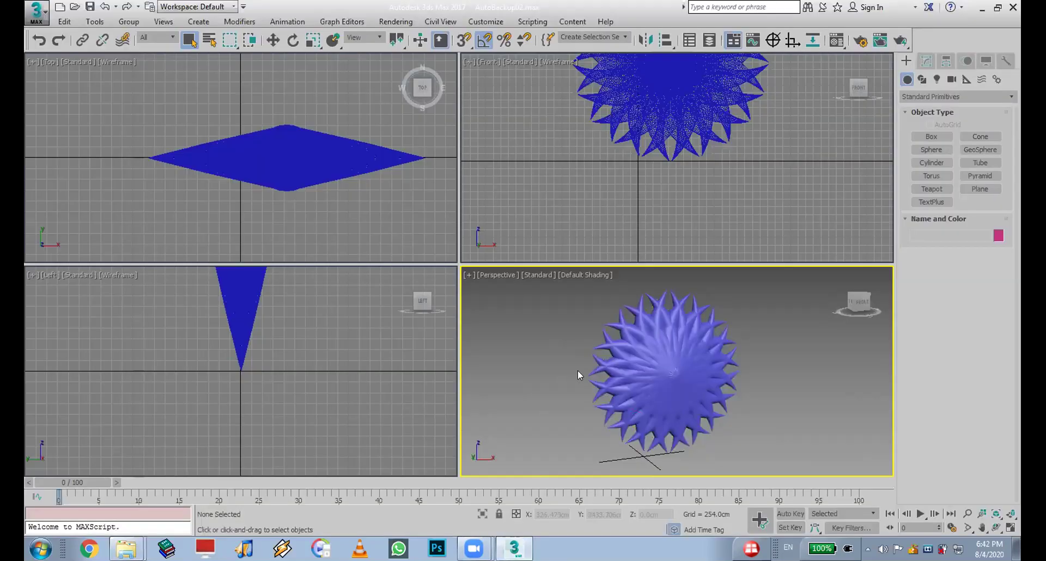
key(ctrl+a)
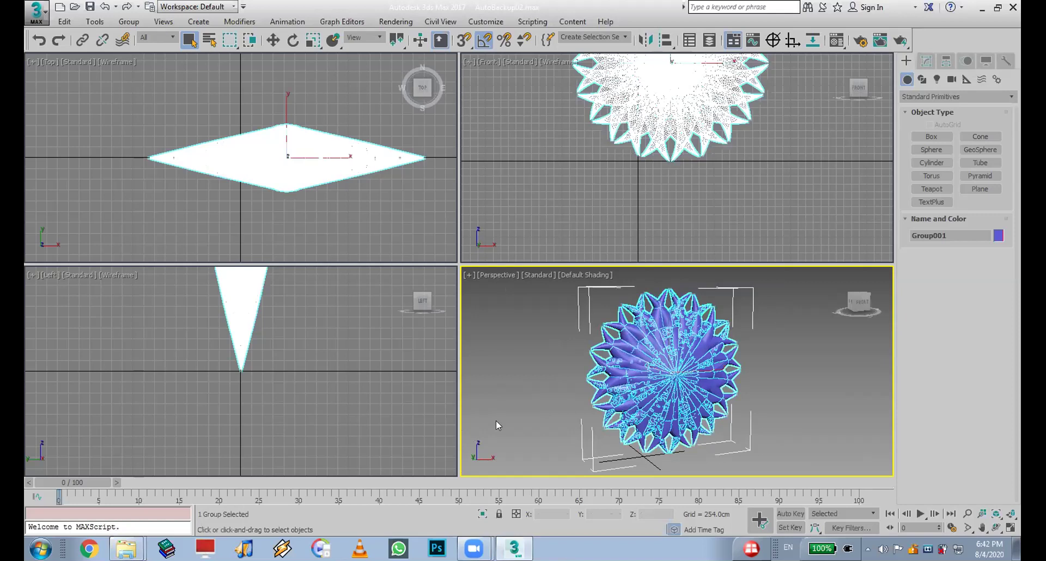
click(527, 381)
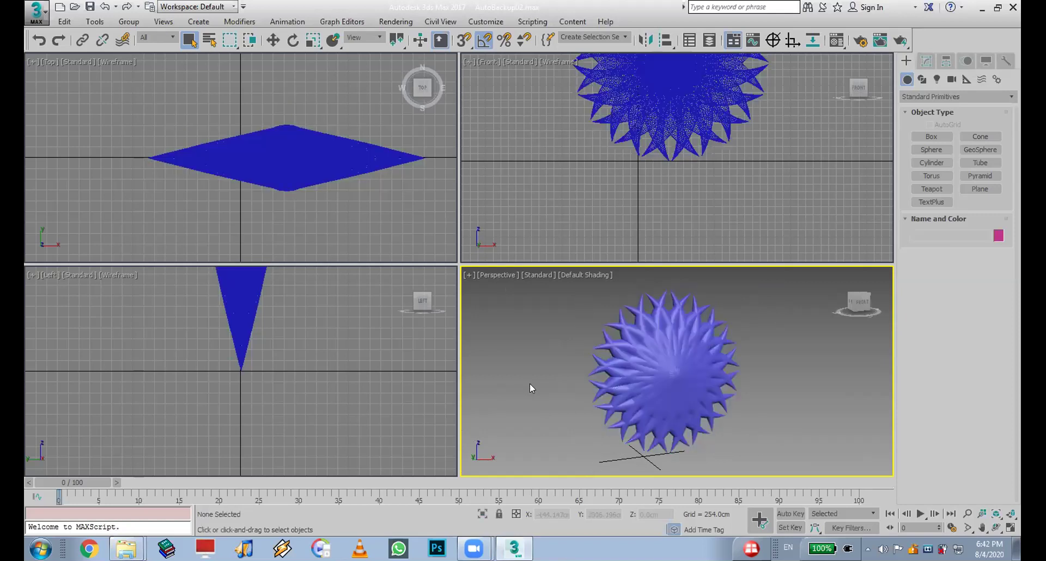
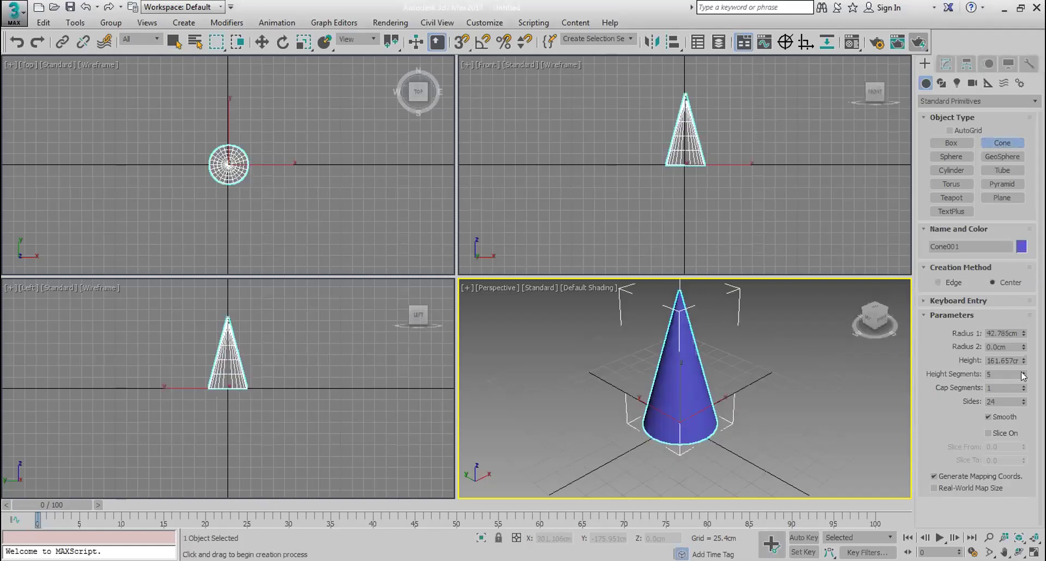
- Set the cone's height segments to 41 and bend it 71 degrees along the Z axis with a Bend modifier
click(944, 63)
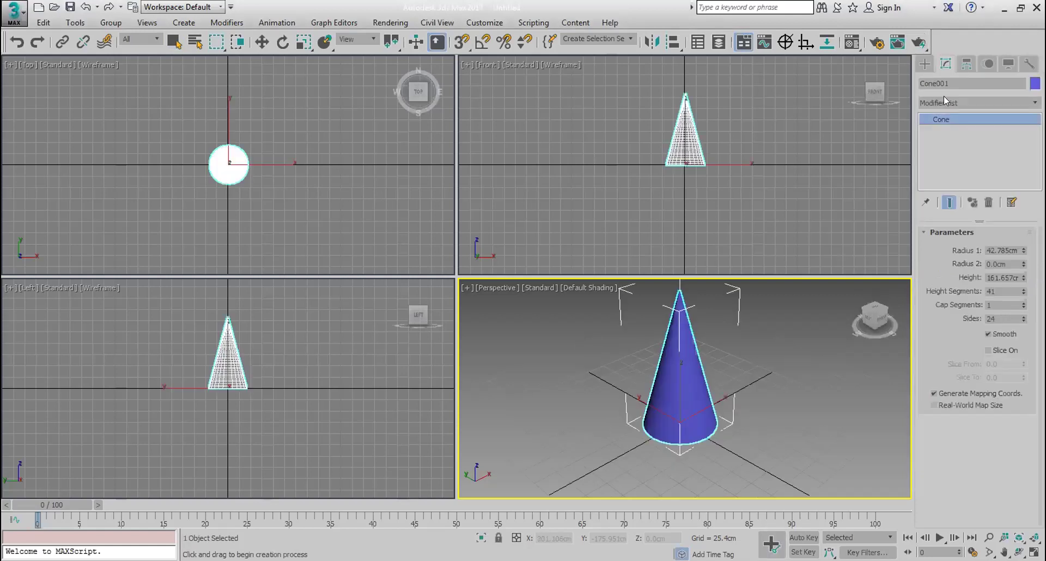
click(923, 101)
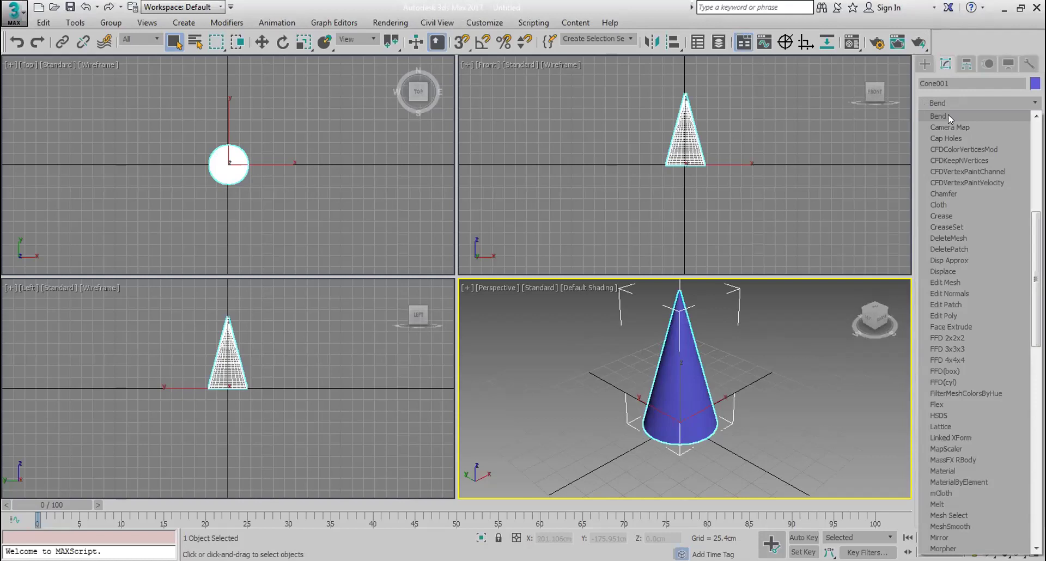
click(948, 115)
drag(1012, 258, 1001, 164)
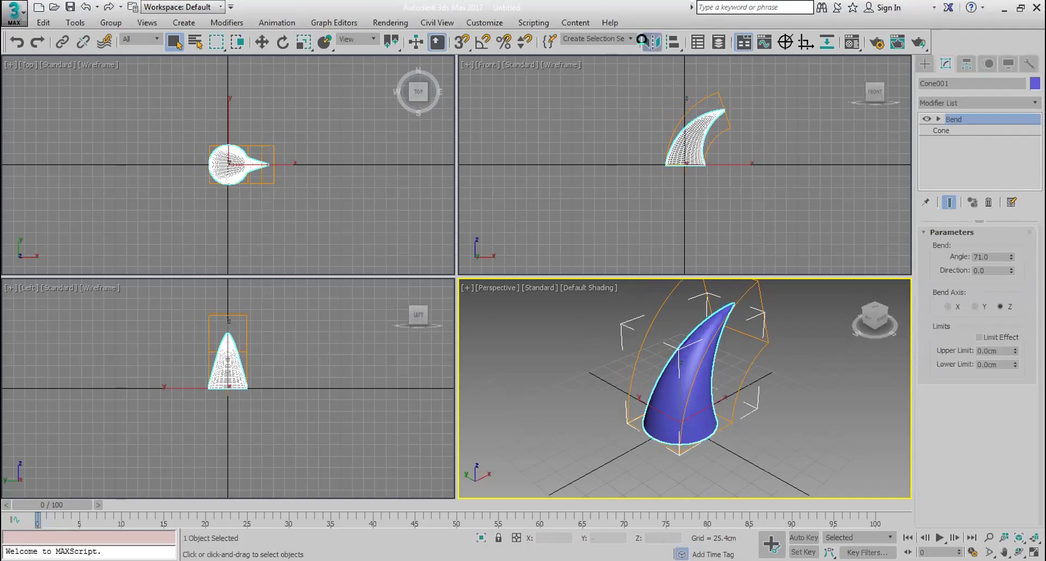
- Mirror the bent cone across the Z axis as a copy
click(652, 42)
click(494, 233)
click(496, 246)
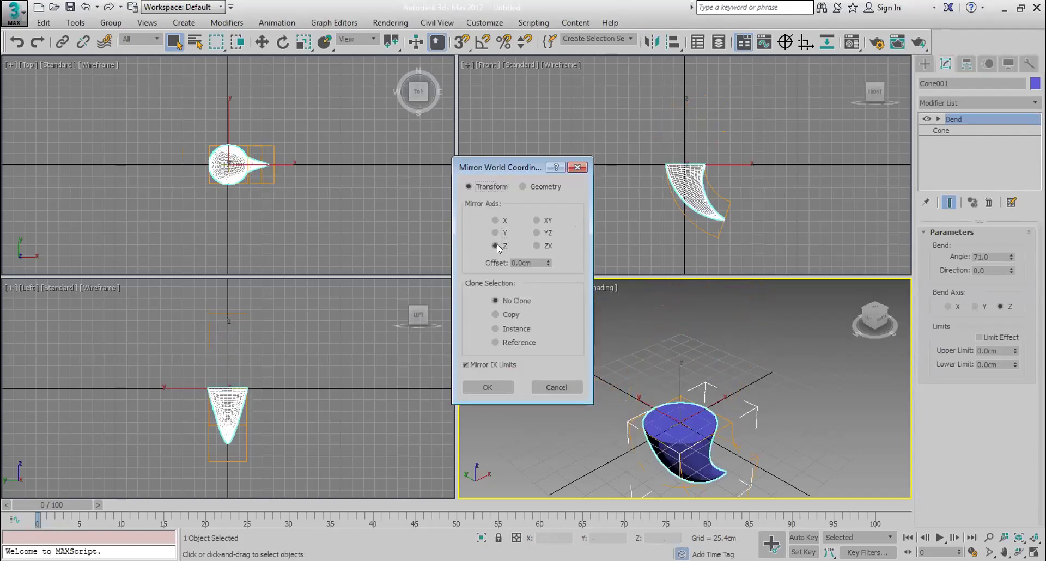
click(496, 383)
- Select both bent cones in the Front viewport and mirror them across the X axis as a copy
click(775, 142)
drag(697, 187, 696, 185)
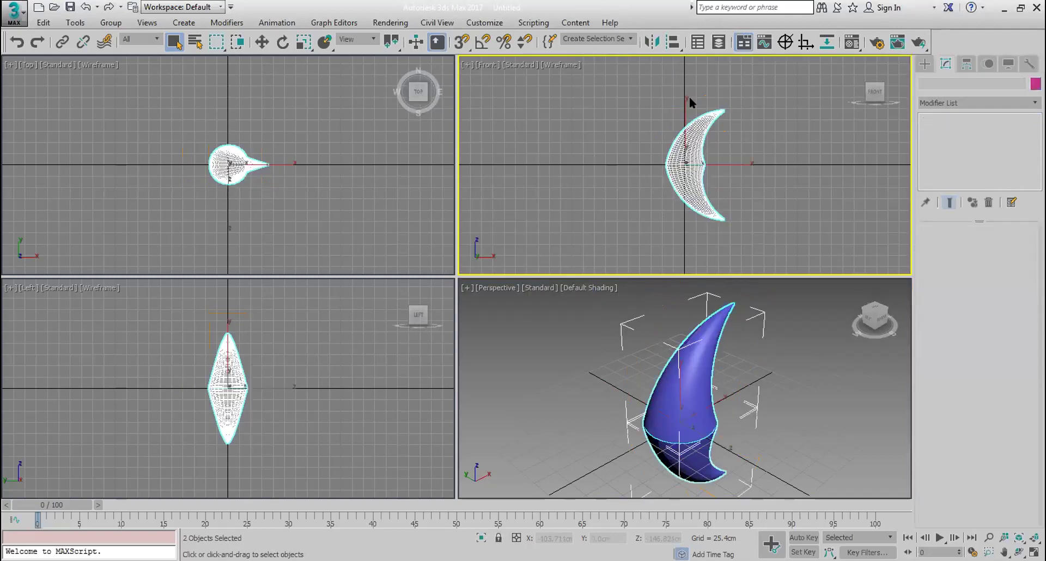
click(652, 41)
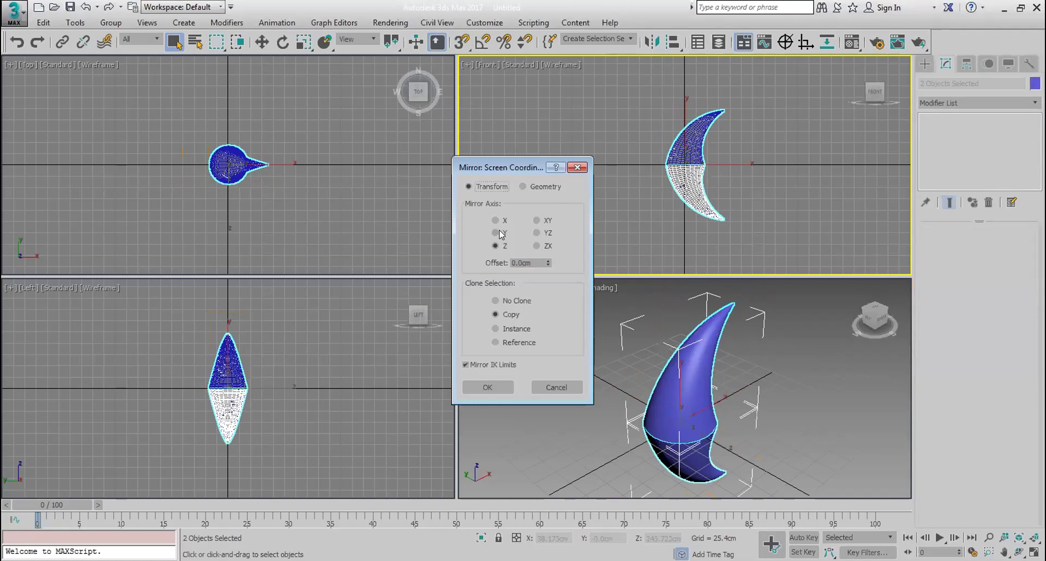
click(496, 234)
click(497, 221)
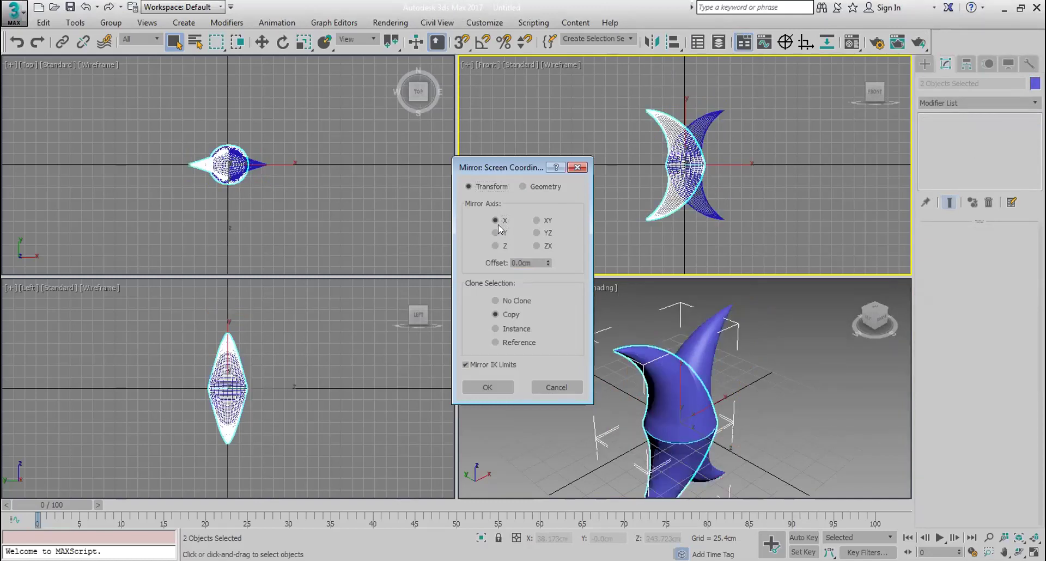
click(491, 380)
- Select all four cones and enable angle snapping with the snap angle set to 18 degrees
drag(760, 95, 621, 222)
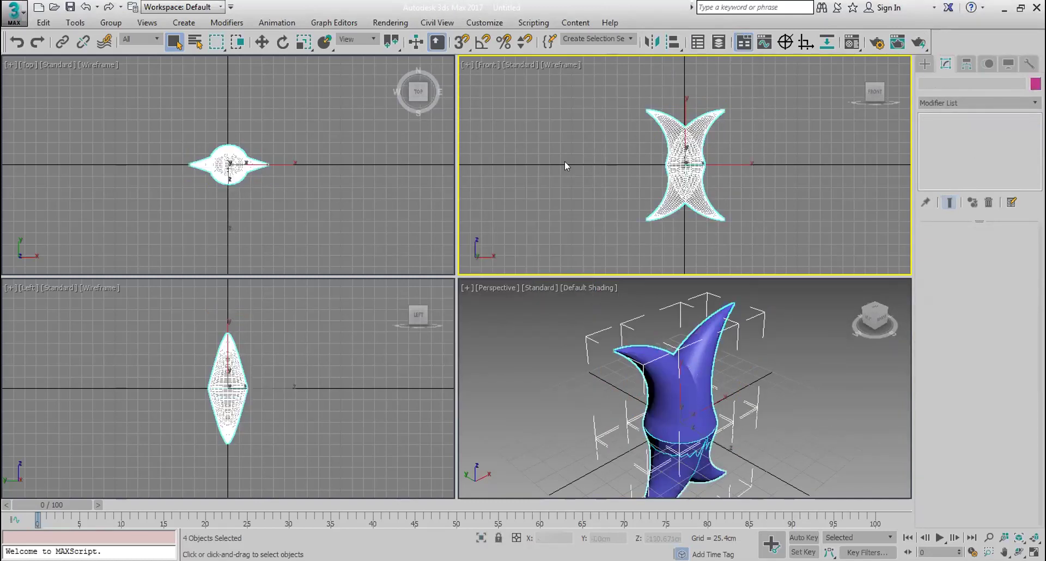
right_click(480, 41)
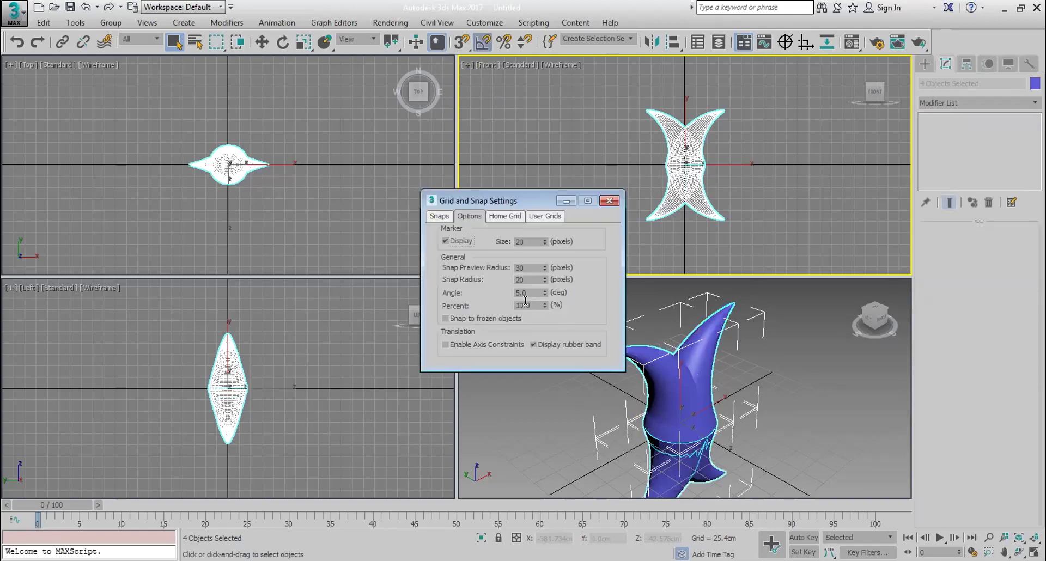
text(18)
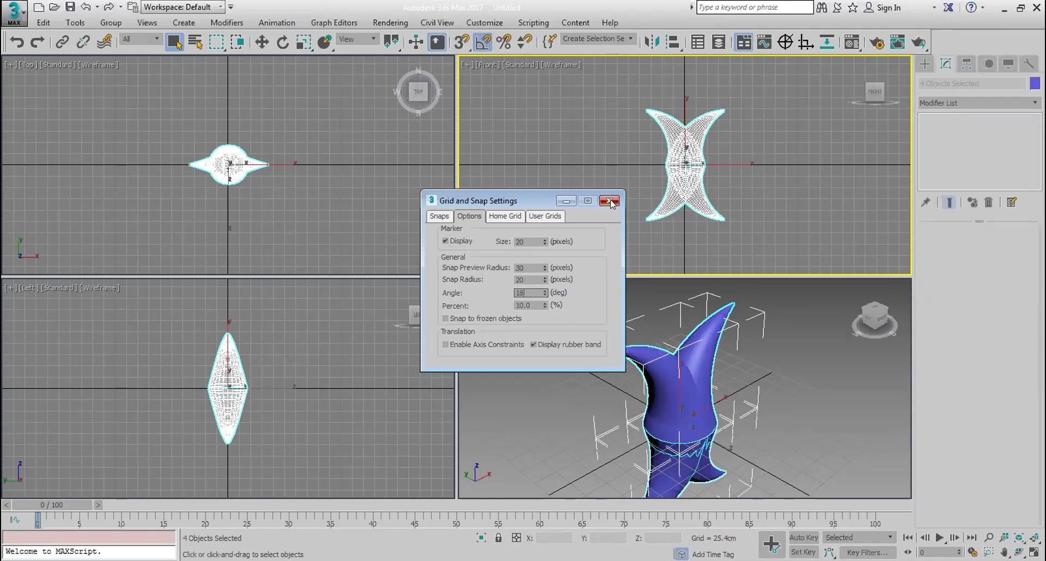
click(613, 203)
- Rotate the four cones -18 degrees about Z in the Front viewport as 19 copies and inspect the flower shape in Perspective
click(282, 42)
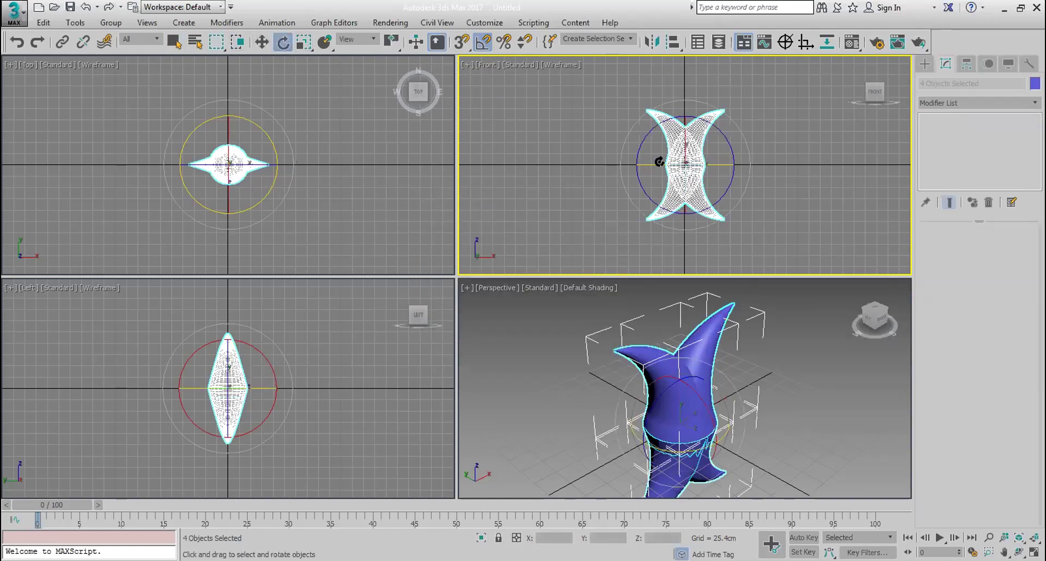
shift+drag(721, 131, 725, 135)
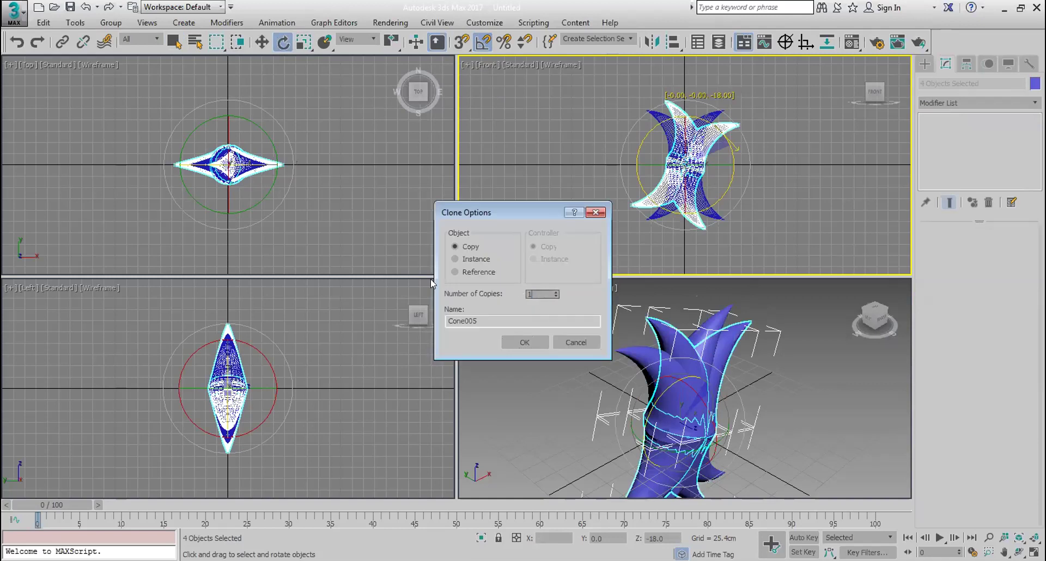
text(19)
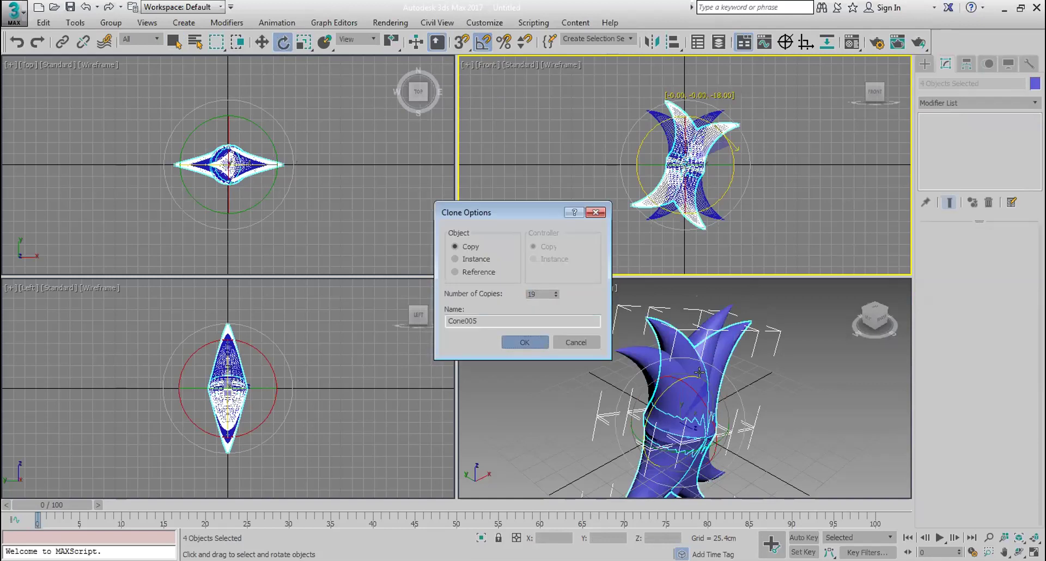
key(Return)
click(780, 221)
mouse_move(829, 372)
middle_down()
mouse_move(790, 355)
mouse_move(812, 341)
mouse_move(830, 356)
middle_up()
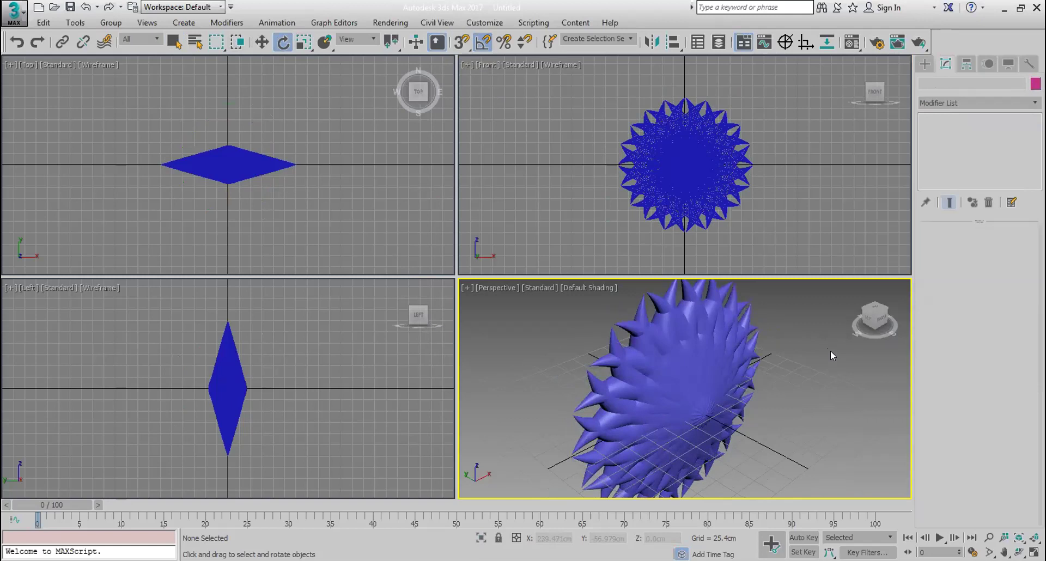
key(ctrl+r)
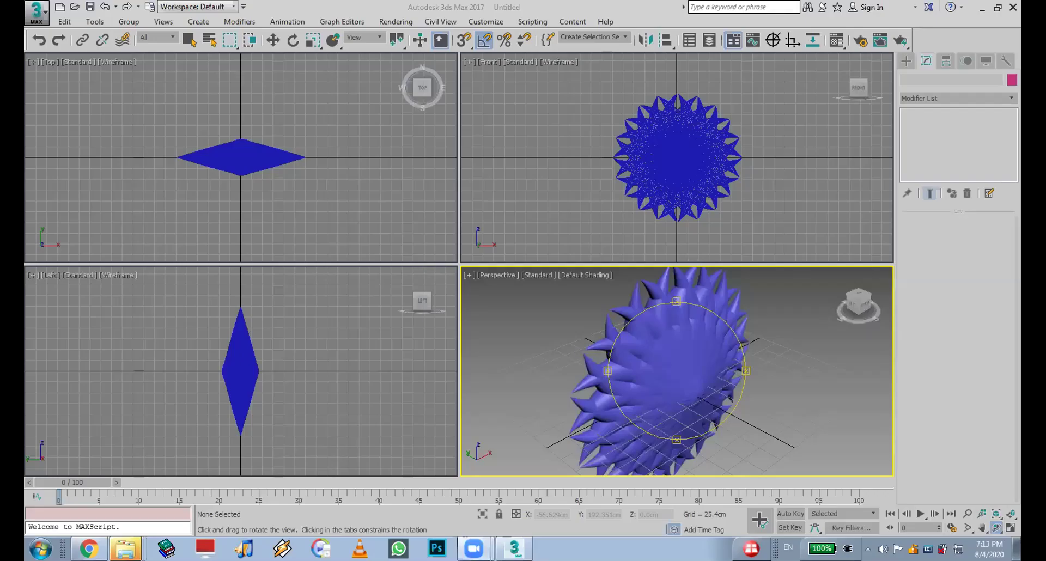
- Switch to the Windows desktop, open the MAX shortcut folder and go into its MAX PIc subfolder
right_click(125, 549)
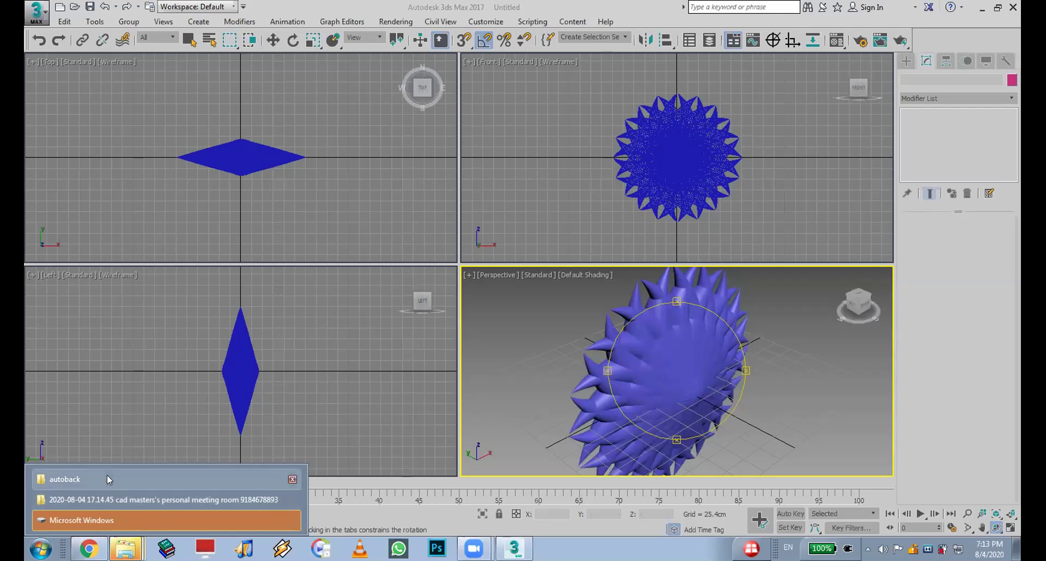
click(1017, 549)
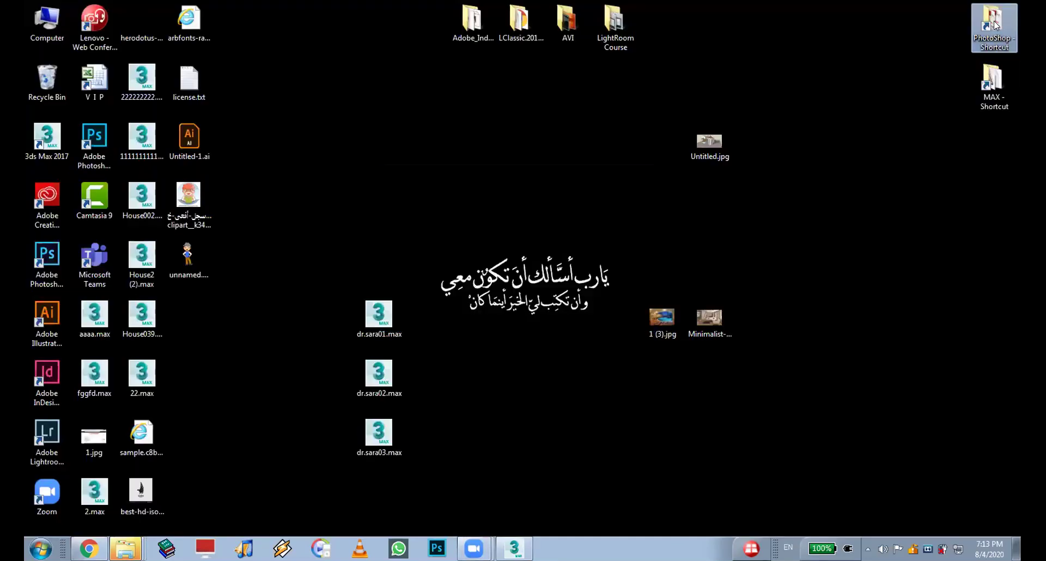
click(992, 78)
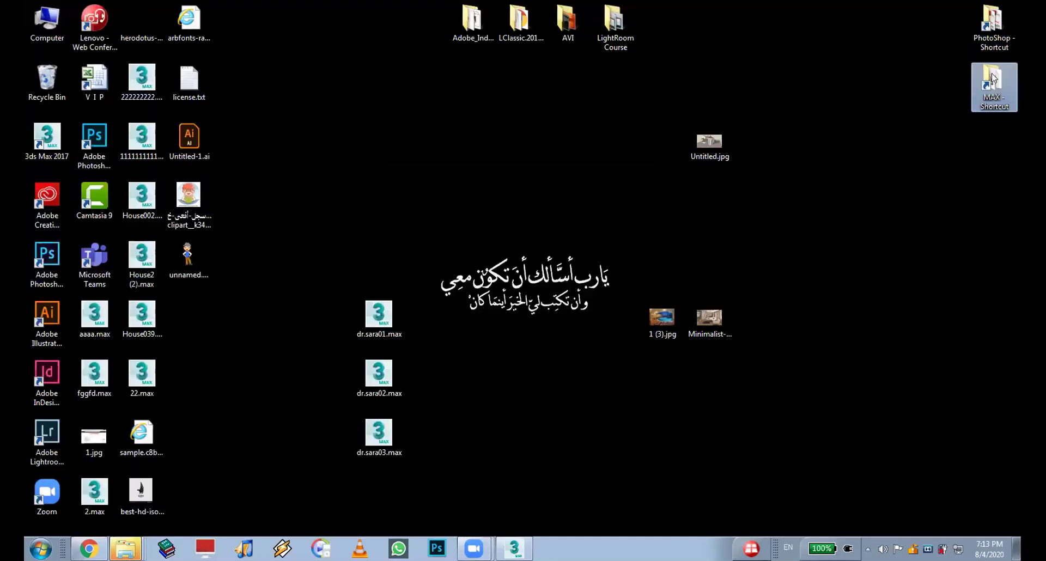
double_click(992, 78)
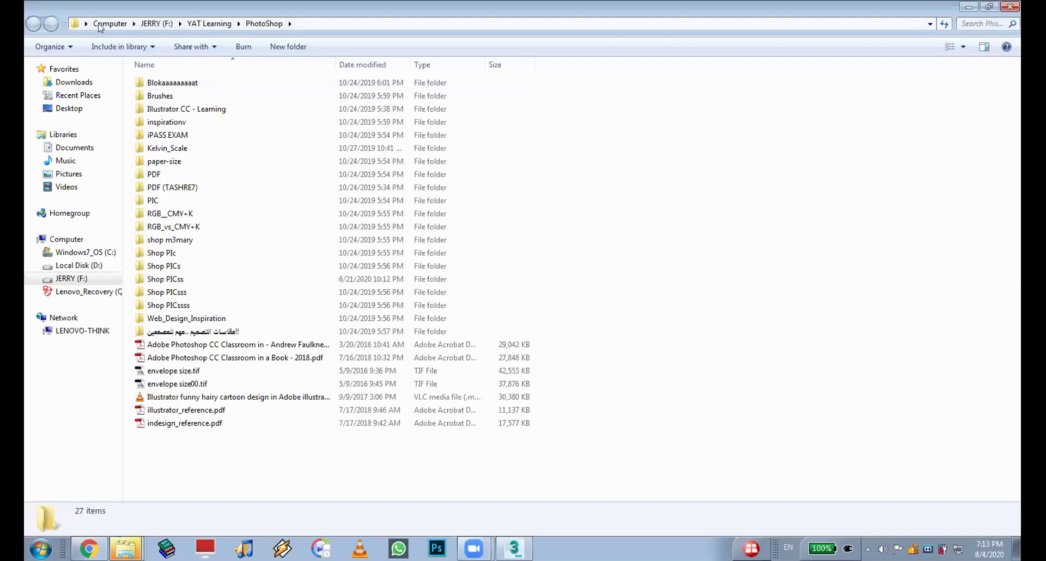
click(1017, 6)
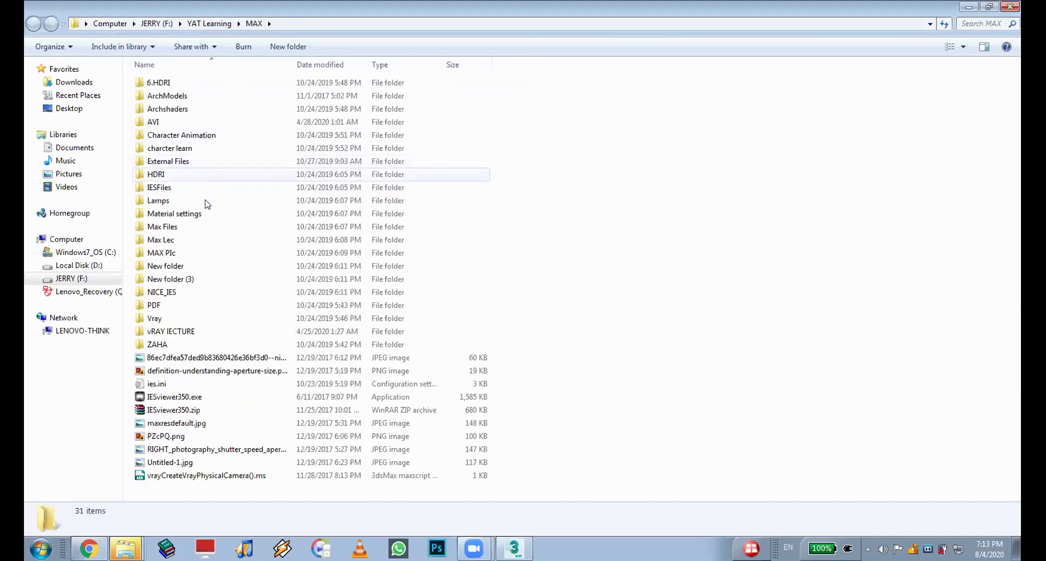
double_click(181, 252)
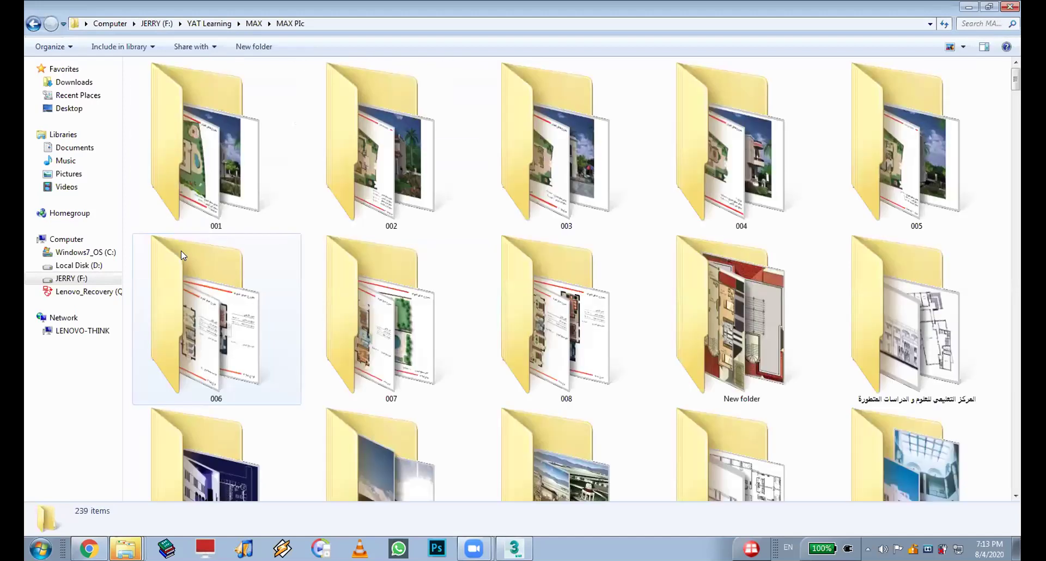
- Find 3Kap_EveningWM.jpg in the MAX PIc folder and view it full size in Windows Photo Viewer
scroll(375, 314, down, 2)
scroll(389, 372, down, 10)
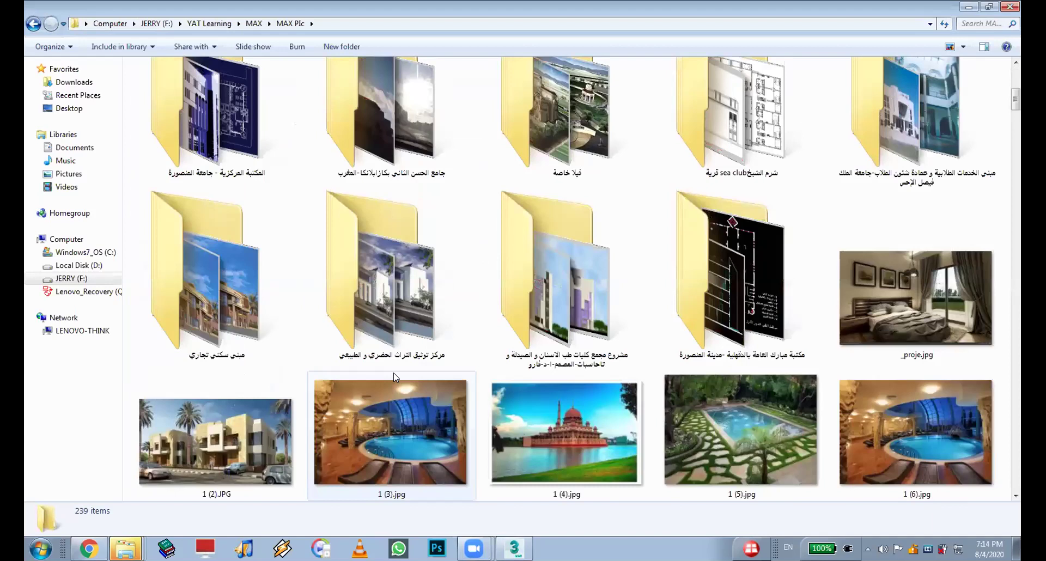
scroll(398, 377, up, 8)
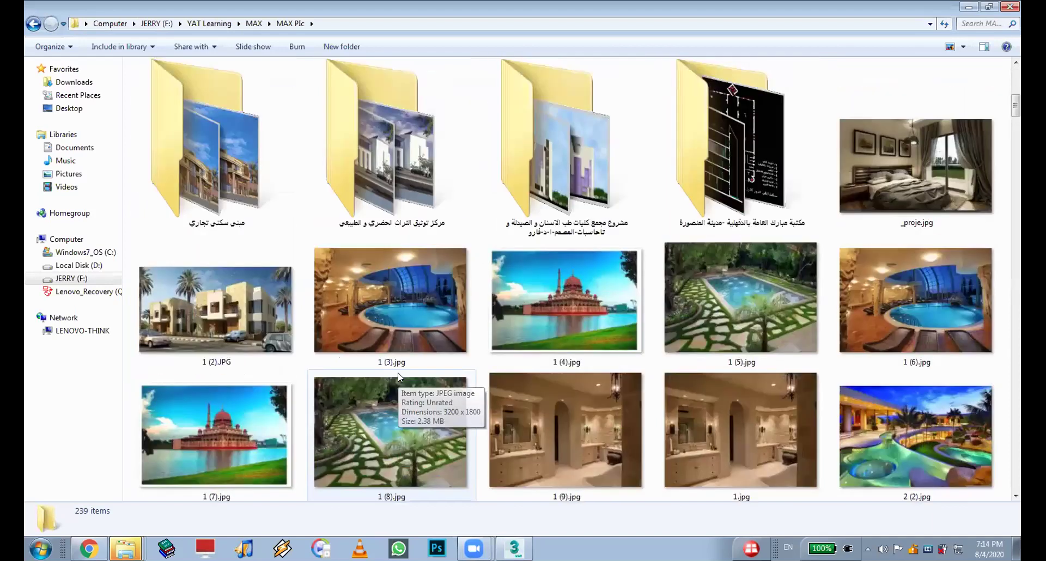
scroll(397, 377, down, 8)
scroll(399, 377, up, 2)
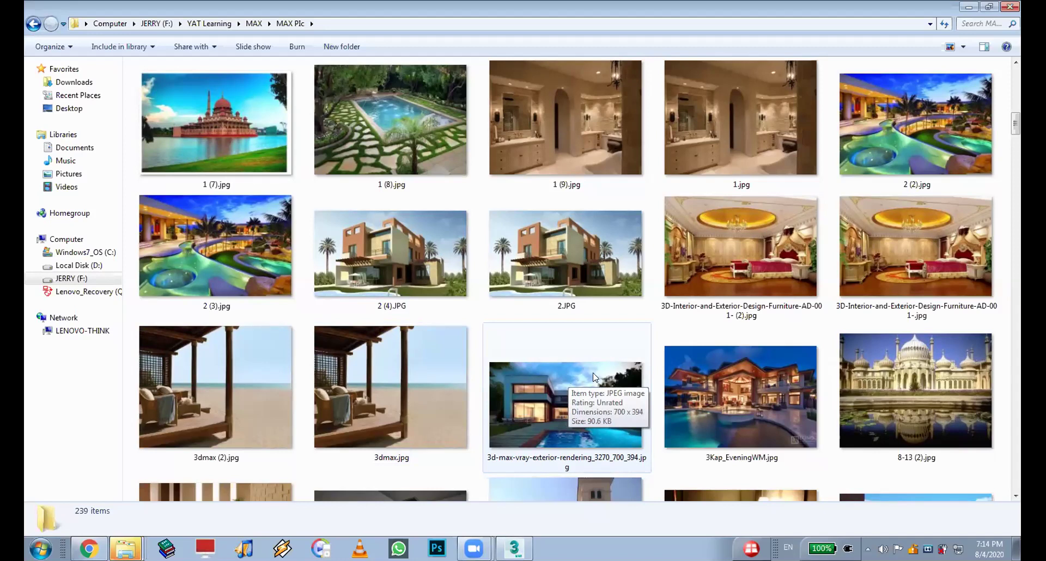
click(733, 406)
double_click(732, 404)
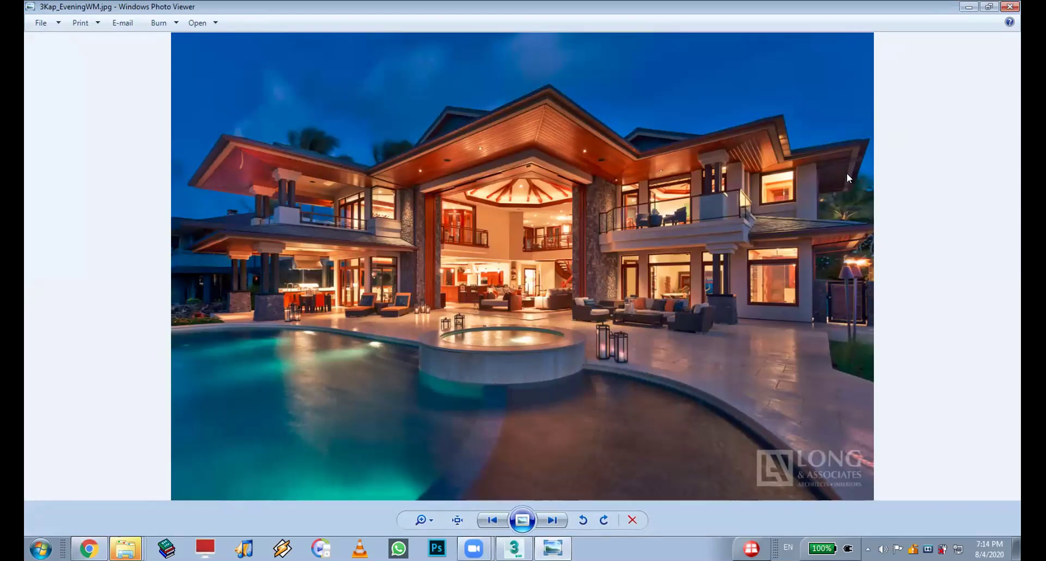
click(1007, 8)
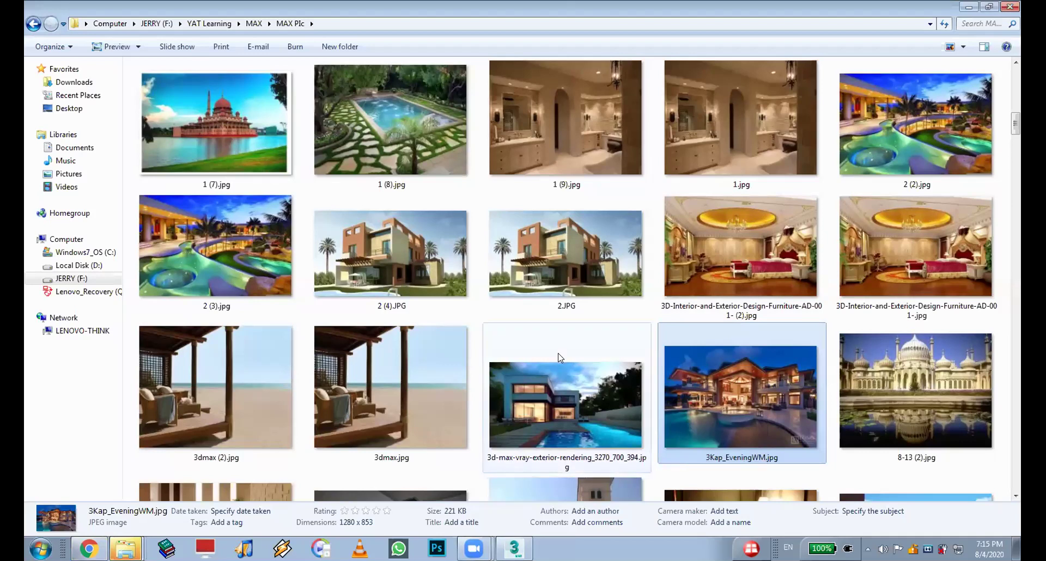
- Browse the remaining interior and architectural reference images in the MAX PIc folder, selecting 2000.jpg along the way
scroll(558, 354, down, 5)
scroll(556, 356, down, 3)
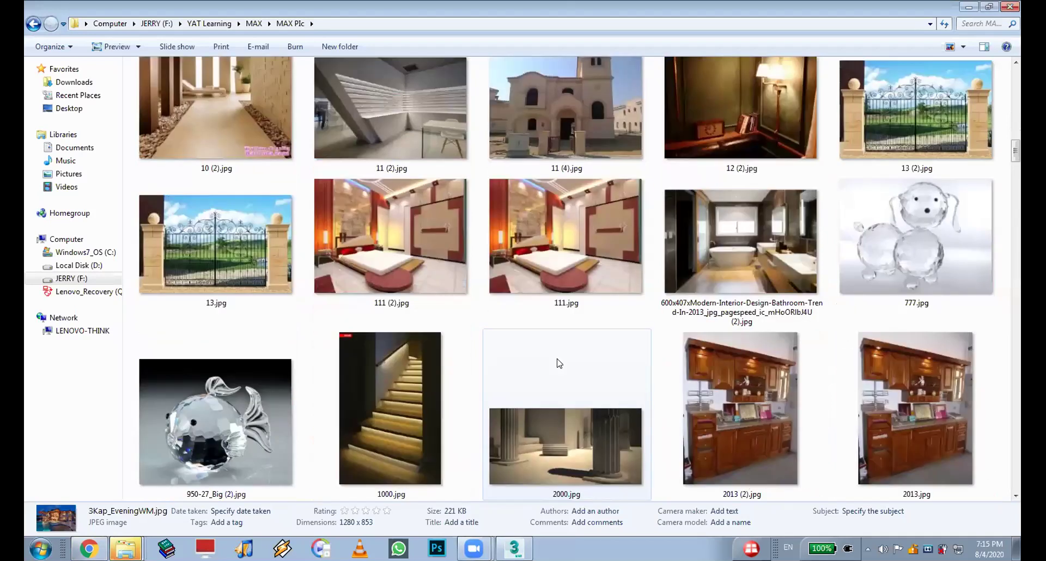
scroll(559, 364, down, 3)
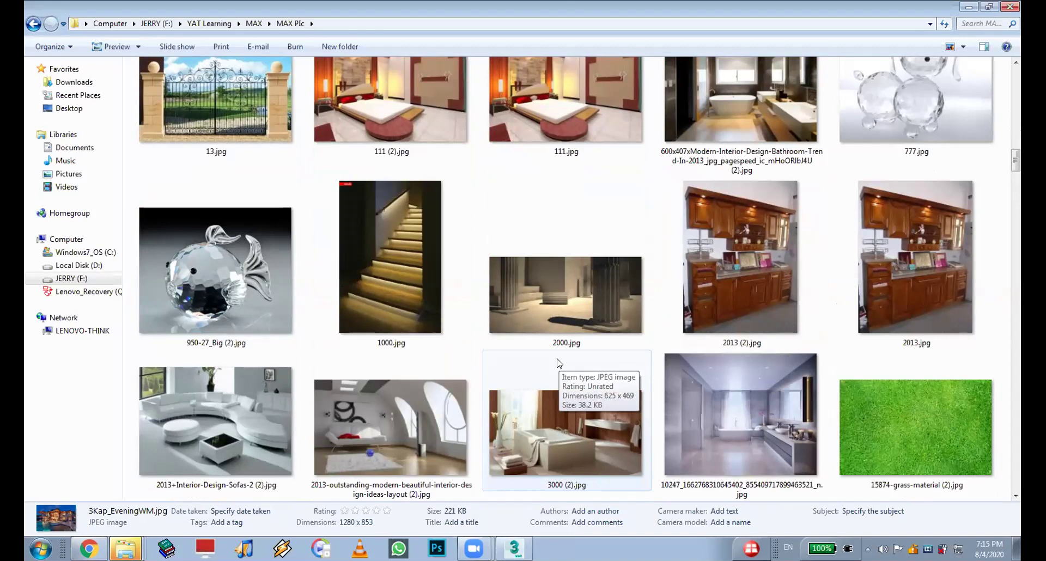
click(575, 346)
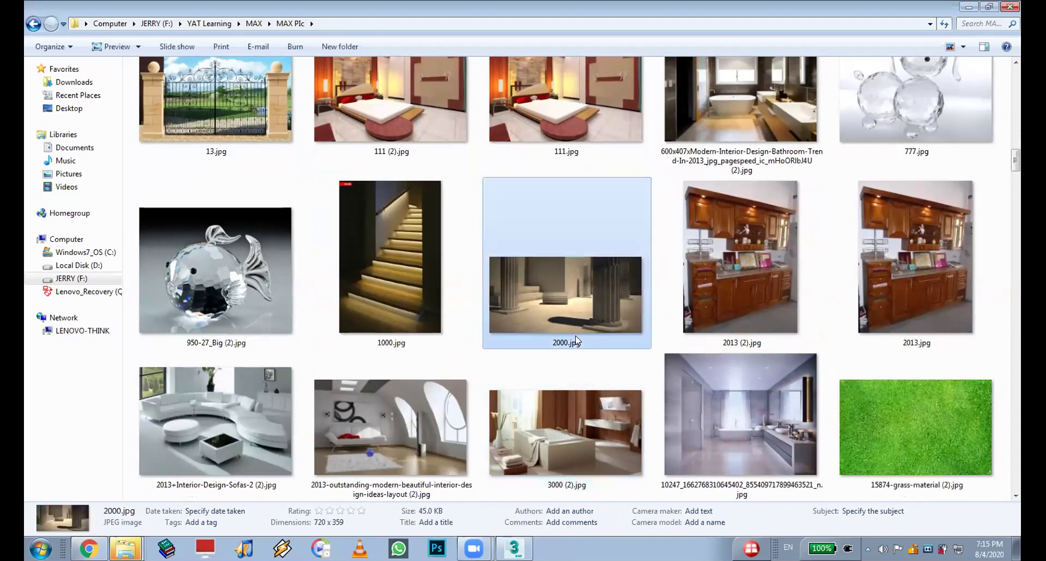
scroll(576, 345, down, 10)
scroll(576, 339, down, 5)
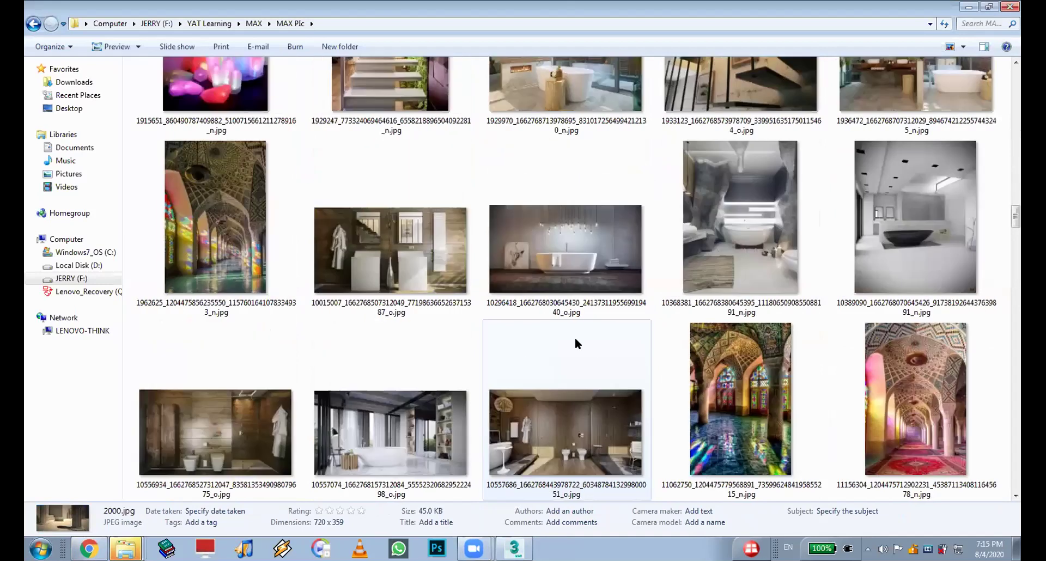
scroll(614, 414, down, 5)
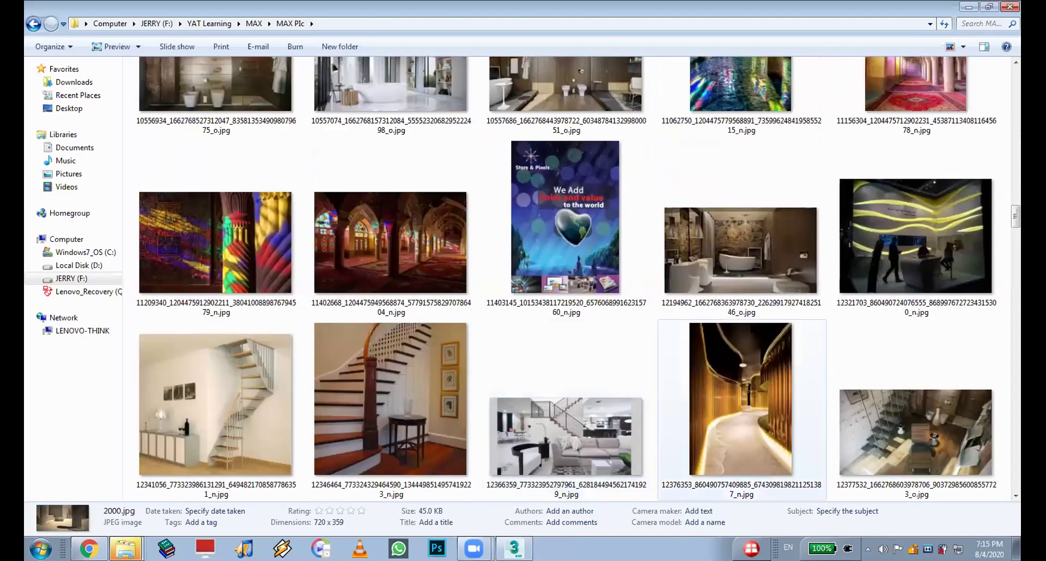
scroll(728, 402, down, 5)
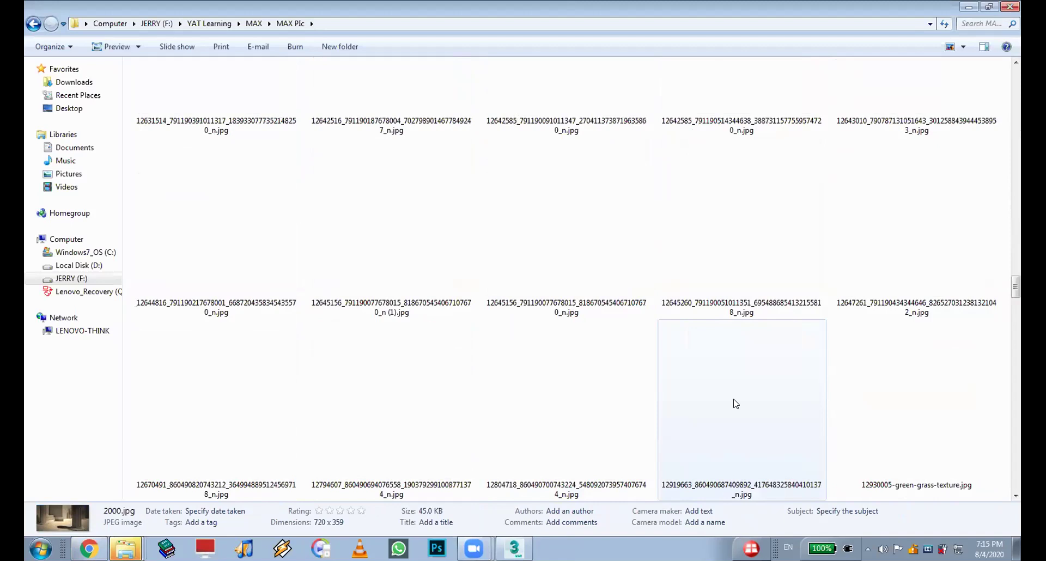
- Switch back to 3ds Max and open the House2 (2).max scene from the Desktop
scroll(734, 404, up, 10)
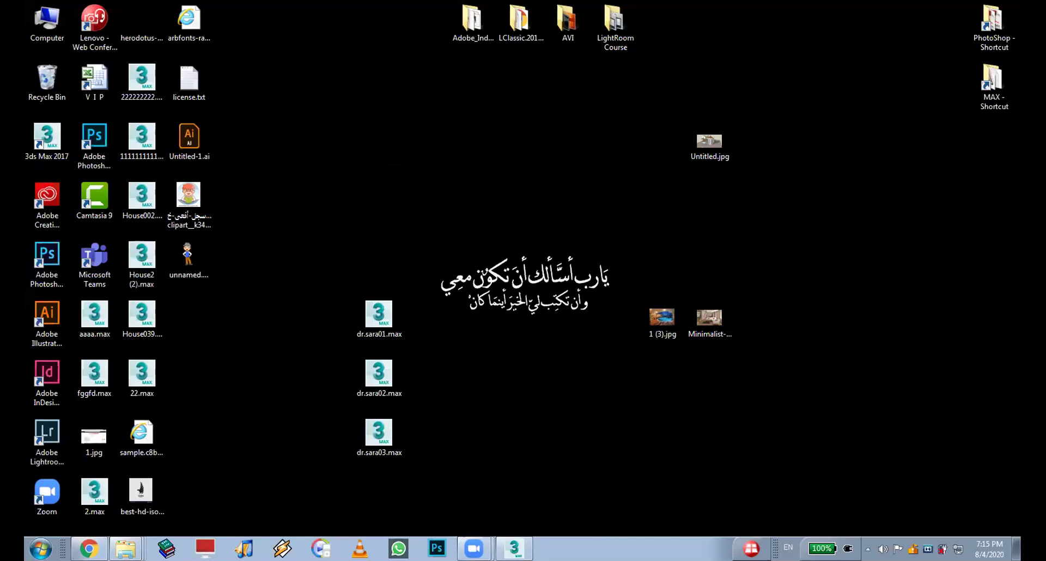
click(514, 549)
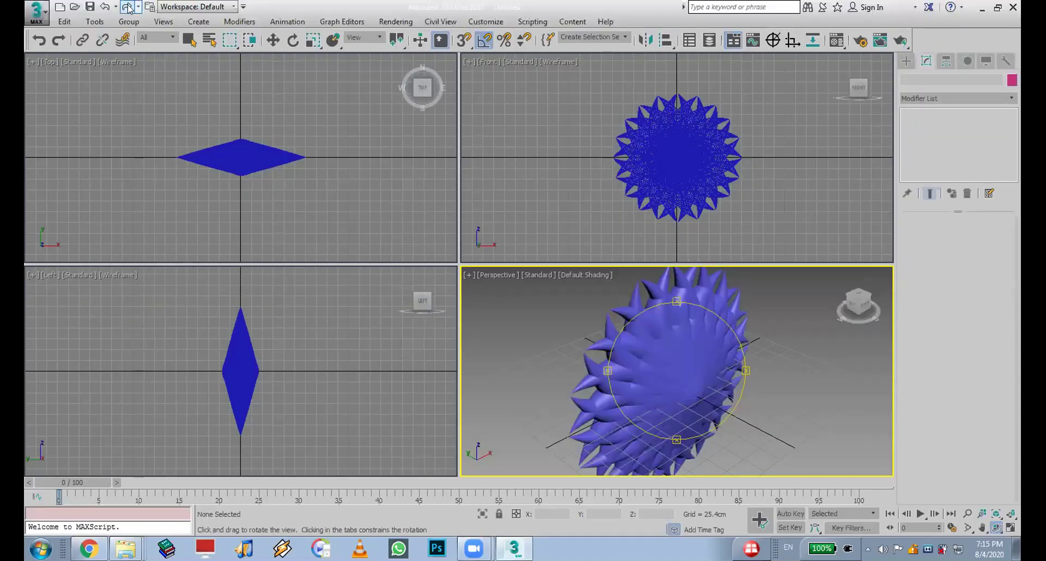
click(33, 21)
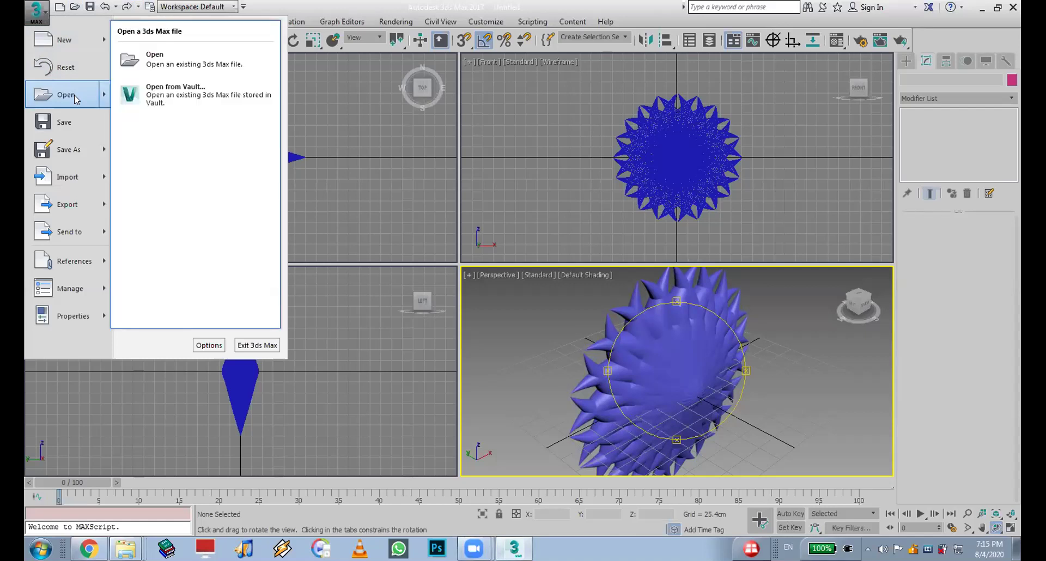
click(74, 94)
click(540, 292)
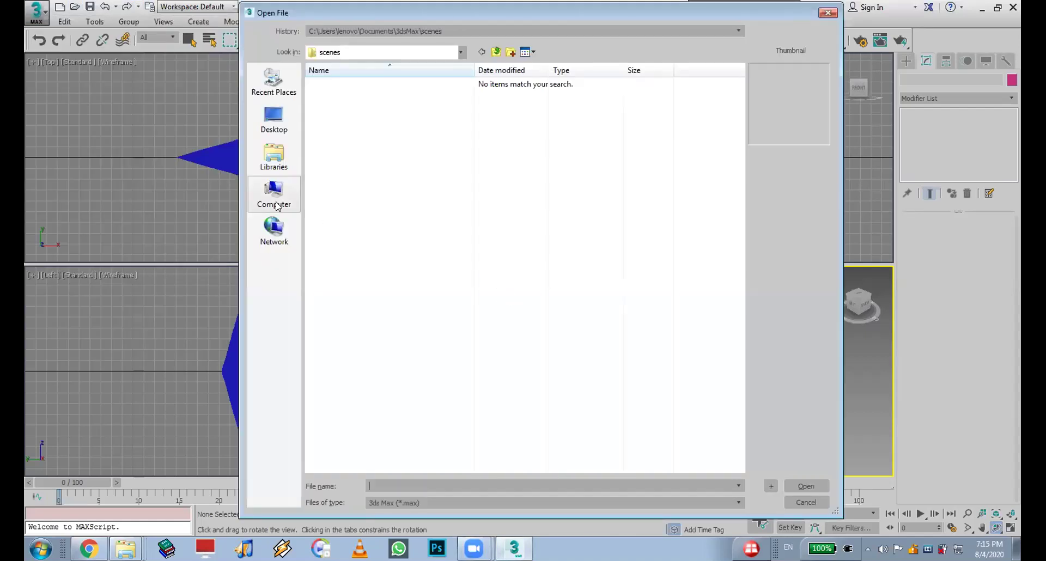
click(279, 125)
click(621, 277)
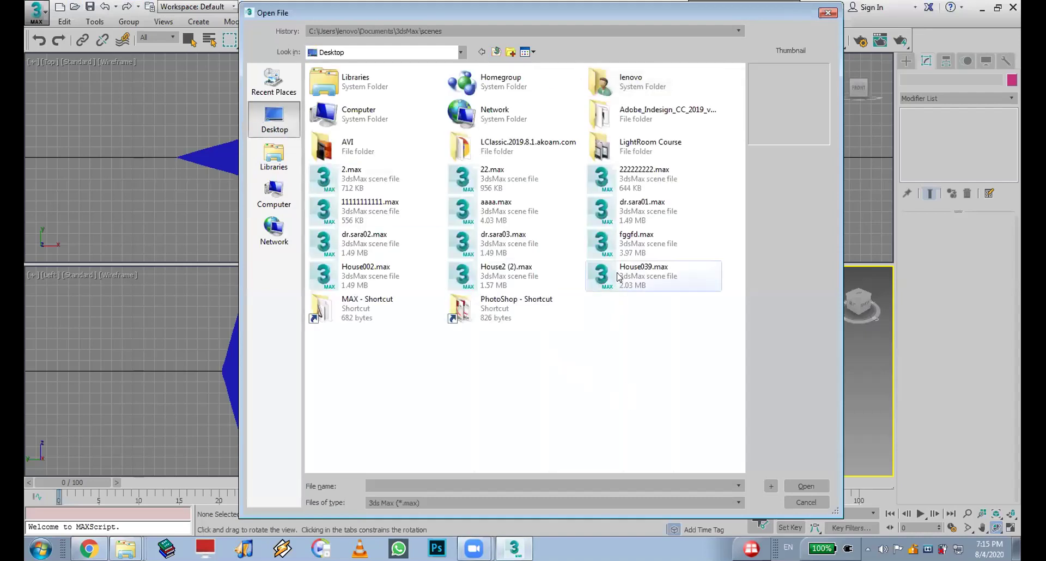
click(492, 271)
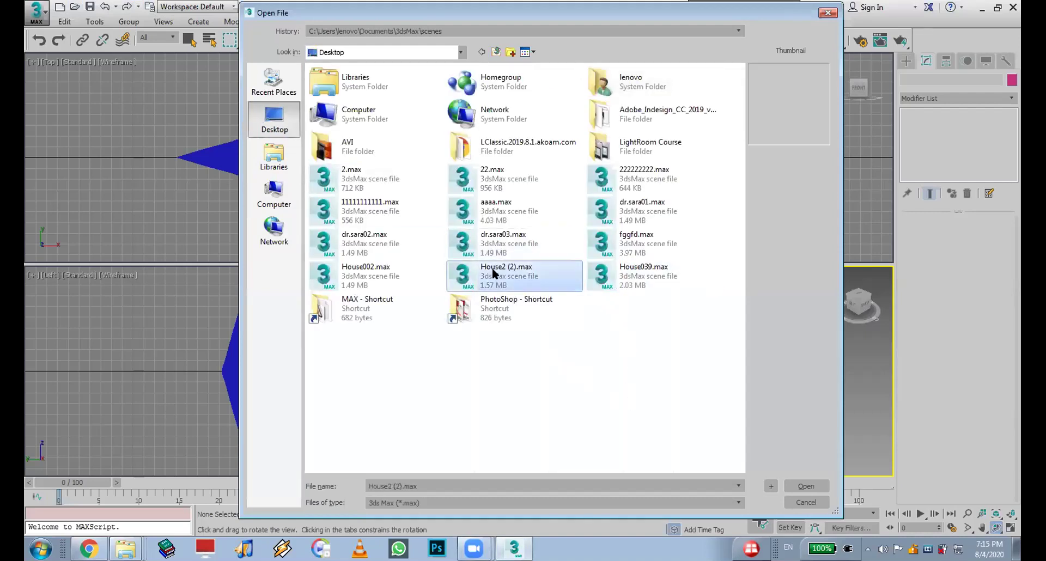
double_click(492, 268)
click(523, 374)
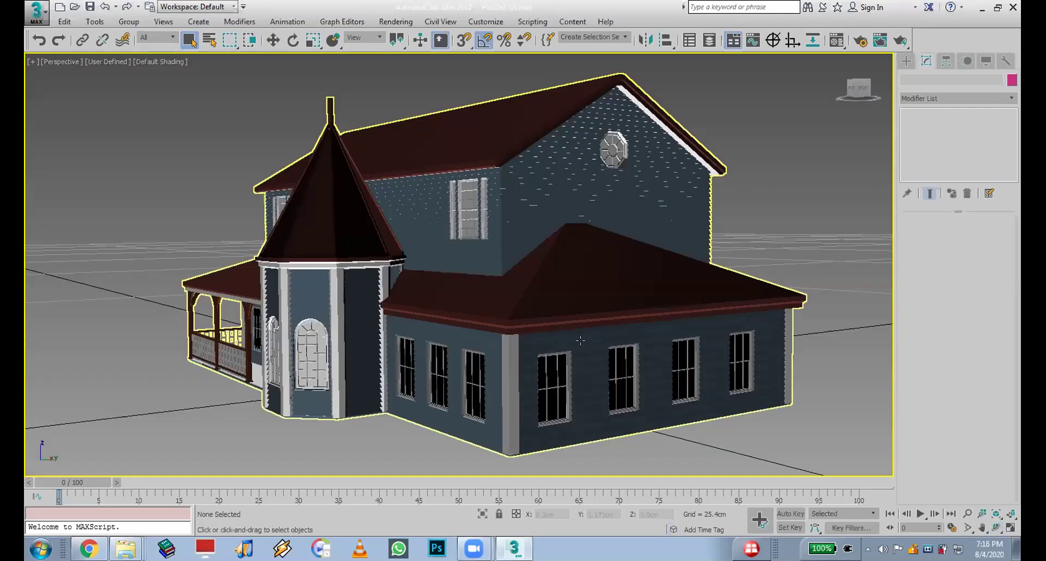
- Orbit around the house model to examine its roofs, turret, porch and facades from several sides
click(996, 527)
drag(315, 267, 780, 259)
drag(323, 266, 534, 260)
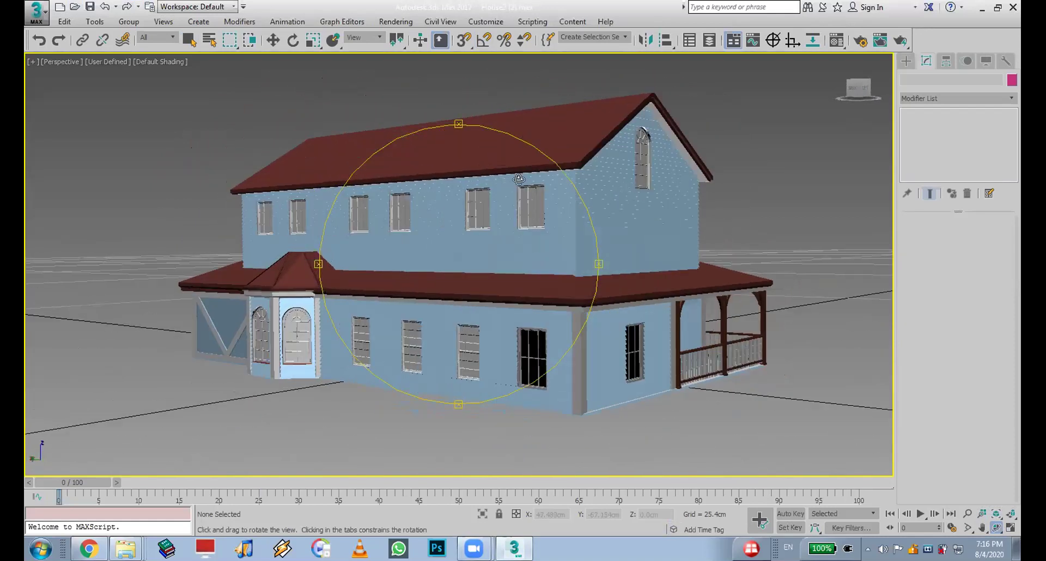
drag(540, 139, 509, 218)
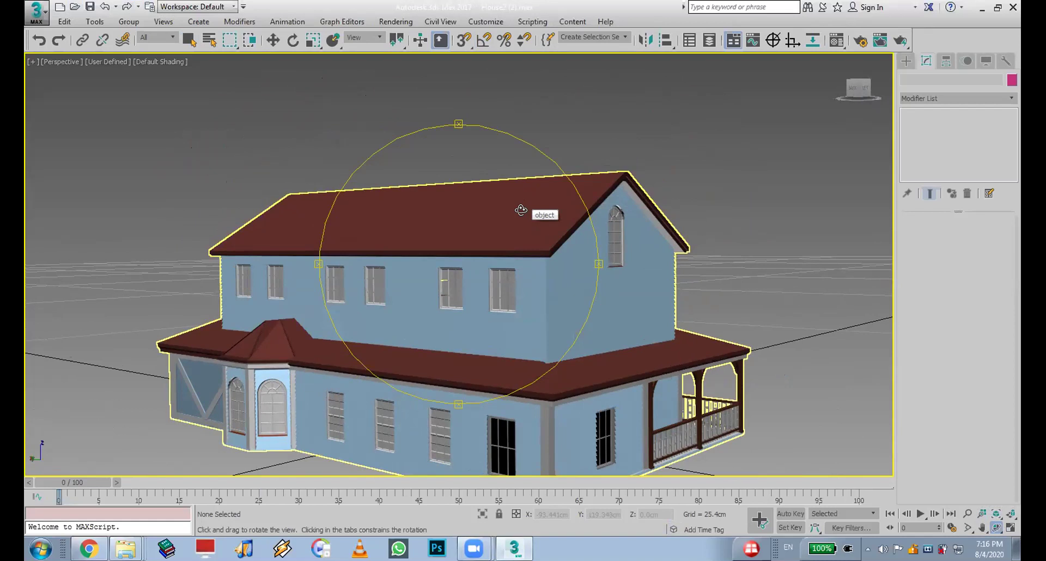
drag(555, 317, 566, 272)
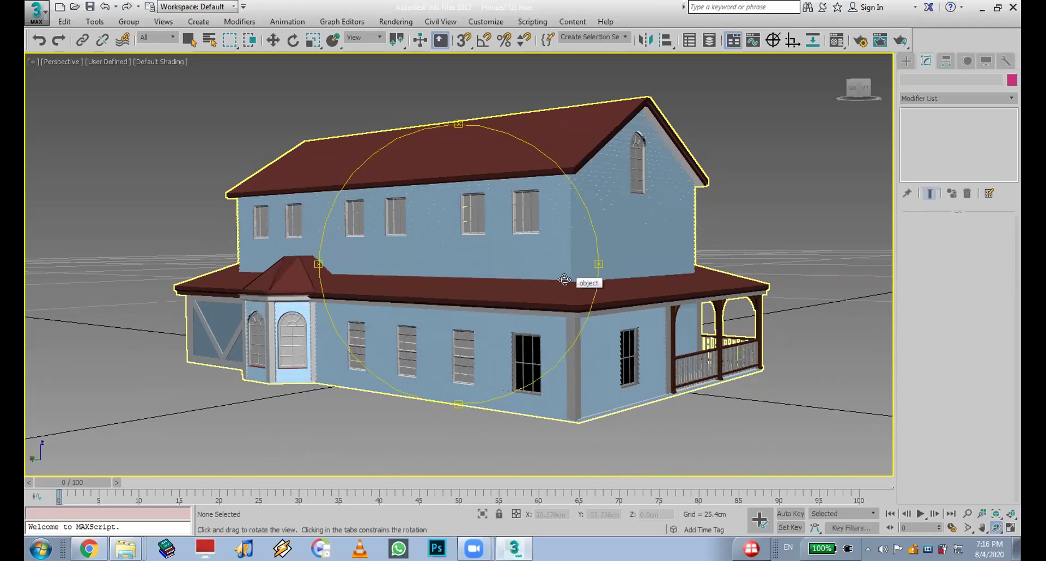
drag(597, 265, 405, 320)
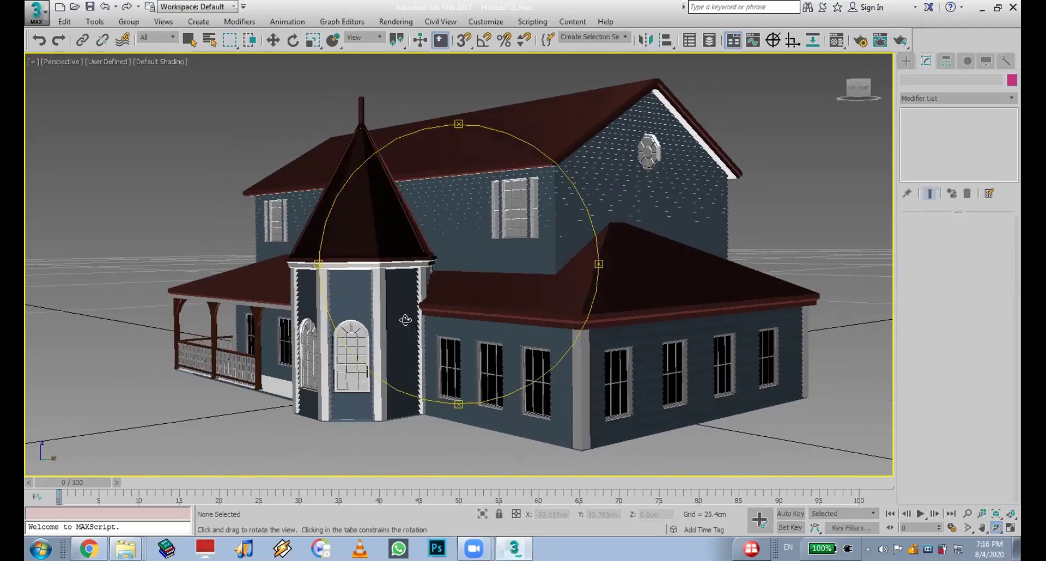
drag(481, 365, 454, 323)
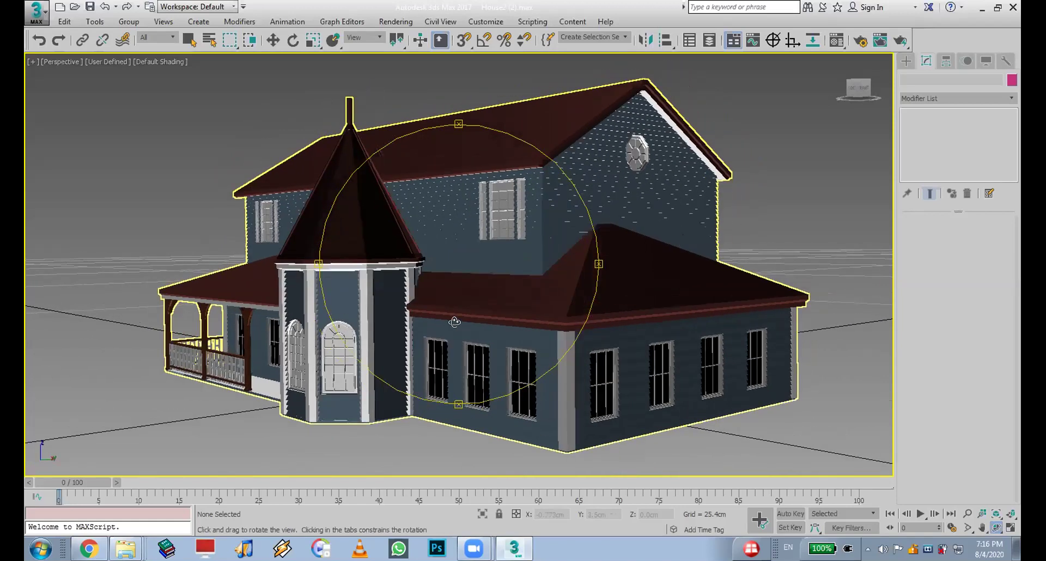
drag(319, 264, 653, 250)
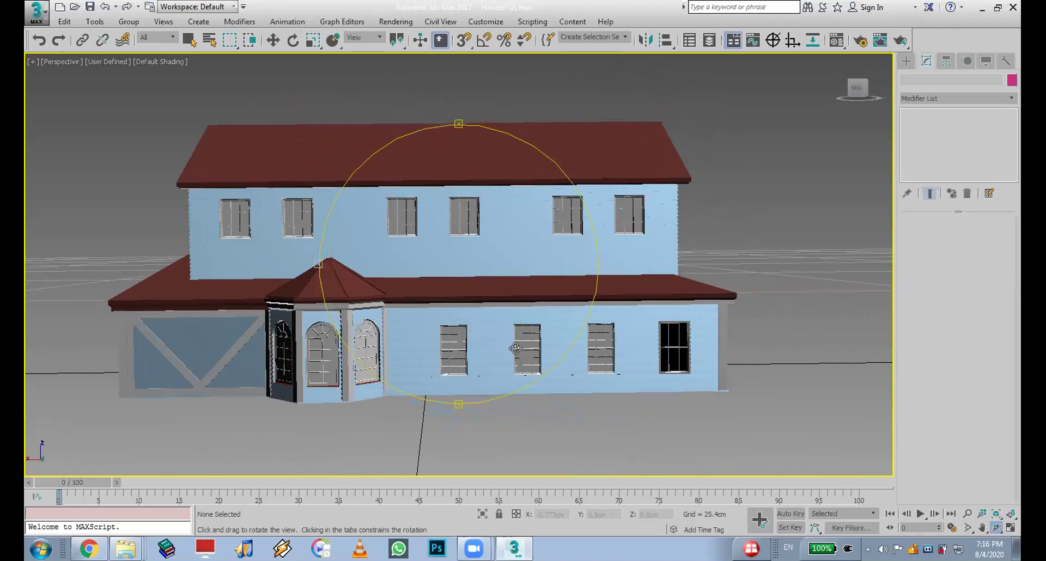
- Examine the front door, arched turret windows and siding of the house up close and from a distance
scroll(515, 349, up, 5)
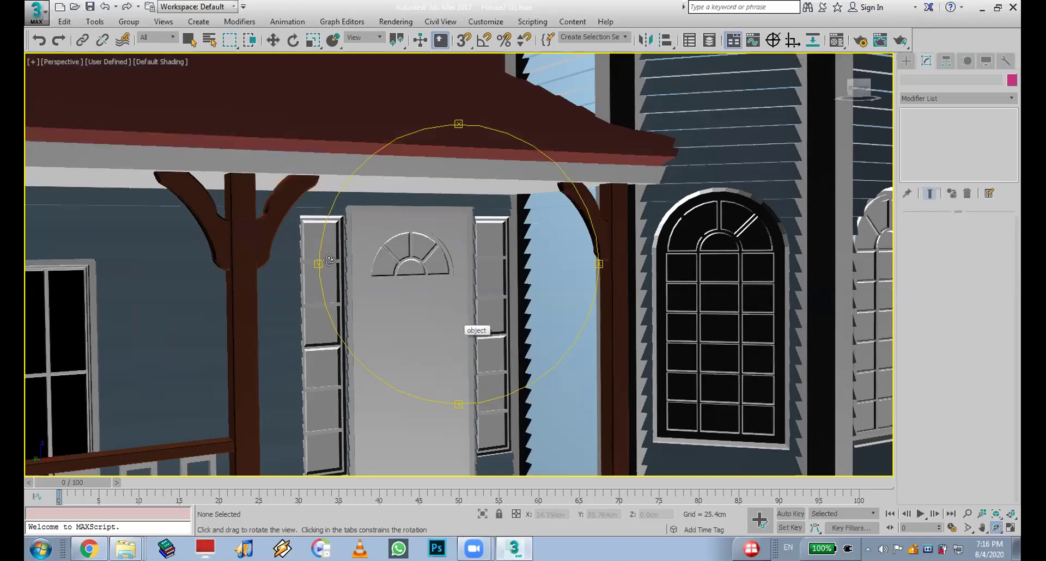
scroll(343, 272, down, 5)
drag(321, 266, 724, 249)
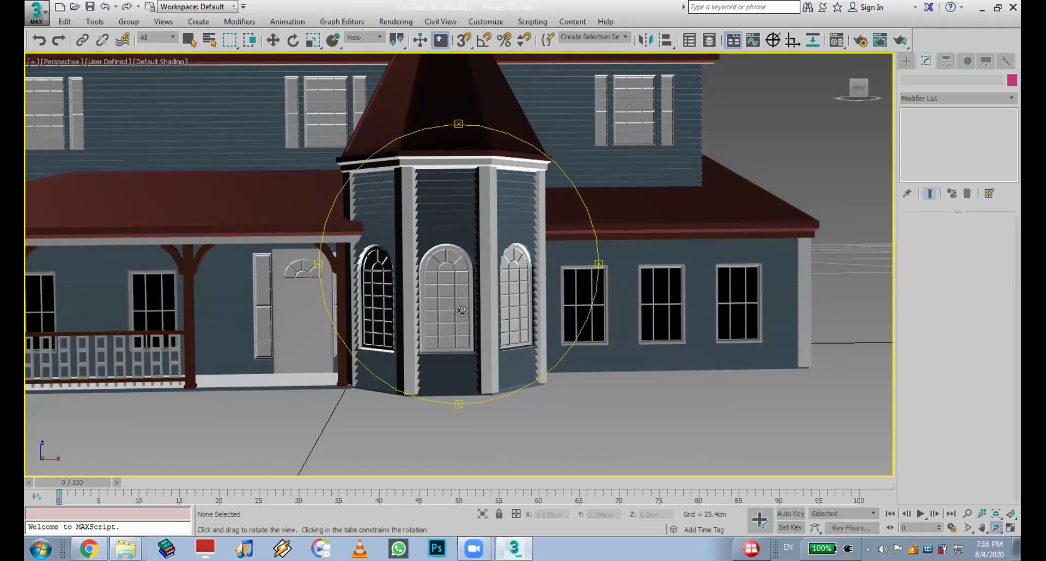
scroll(462, 310, up, 4)
scroll(462, 309, down, 2)
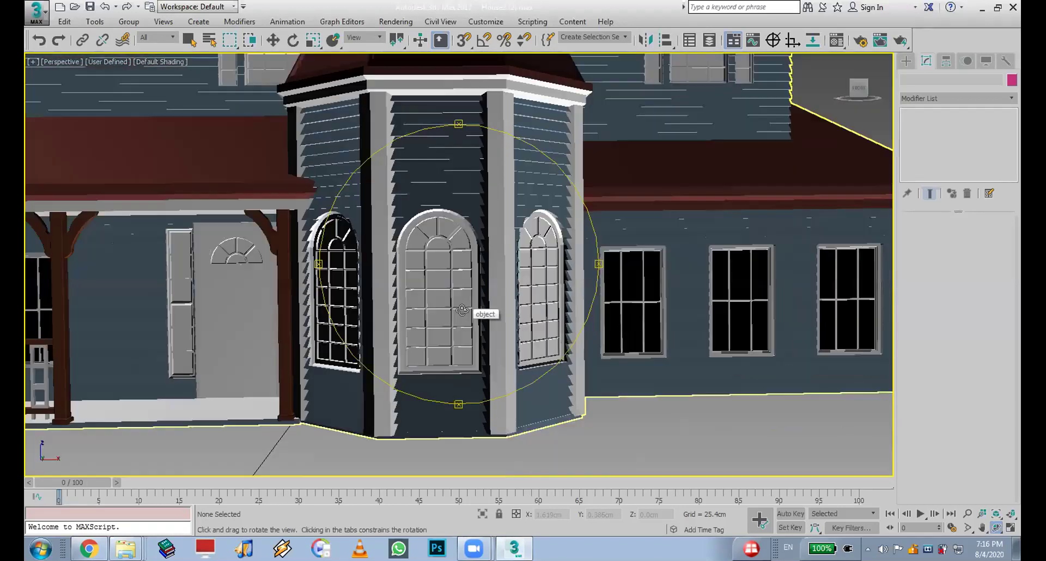
scroll(460, 300, down, 3)
scroll(454, 279, up, 3)
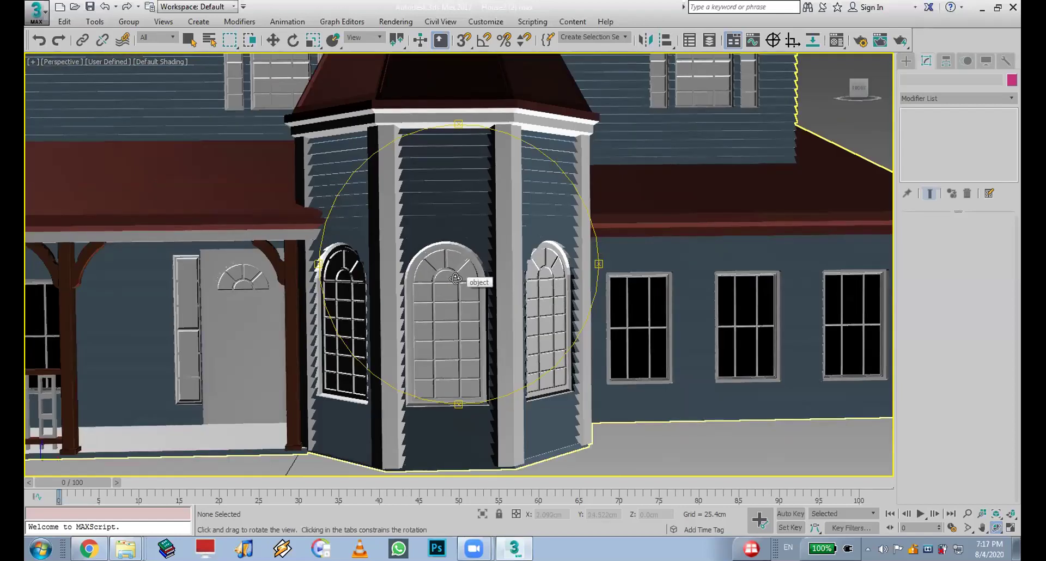
scroll(456, 278, down, 3)
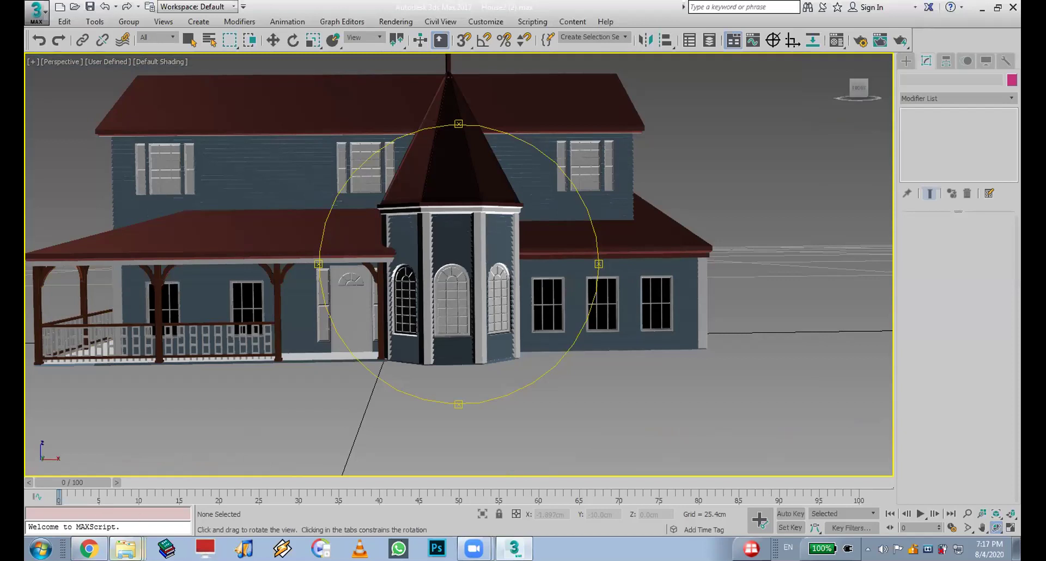
click(515, 548)
click(515, 547)
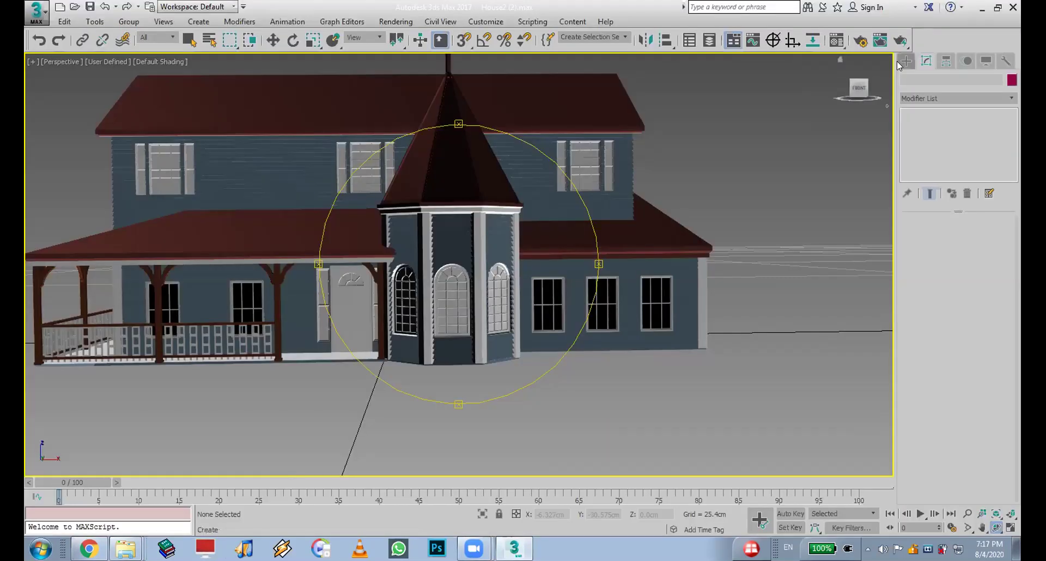
- Reset 3ds Max to an empty scene, closing the house model
click(38, 14)
click(57, 68)
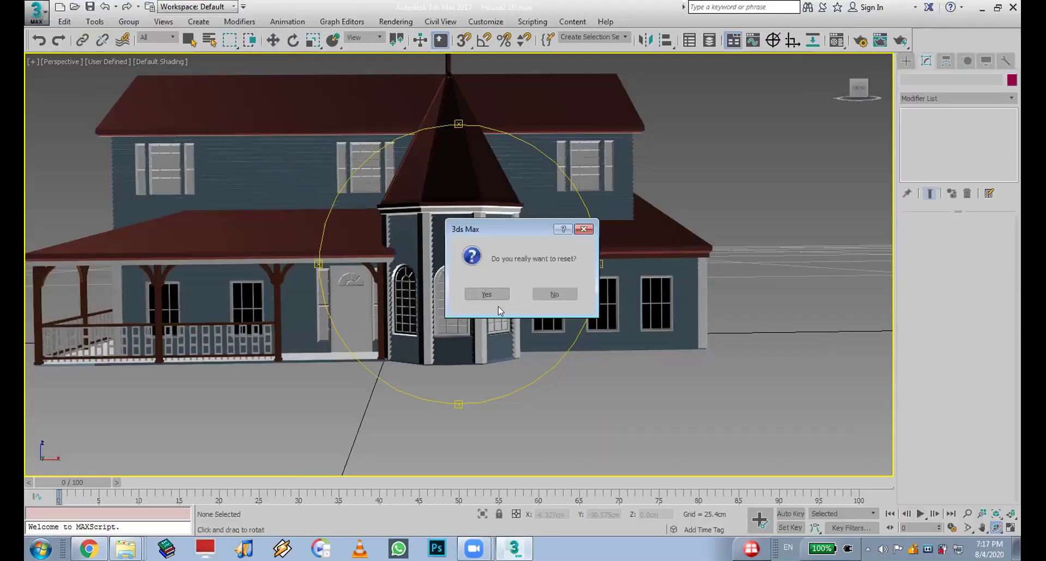
click(488, 299)
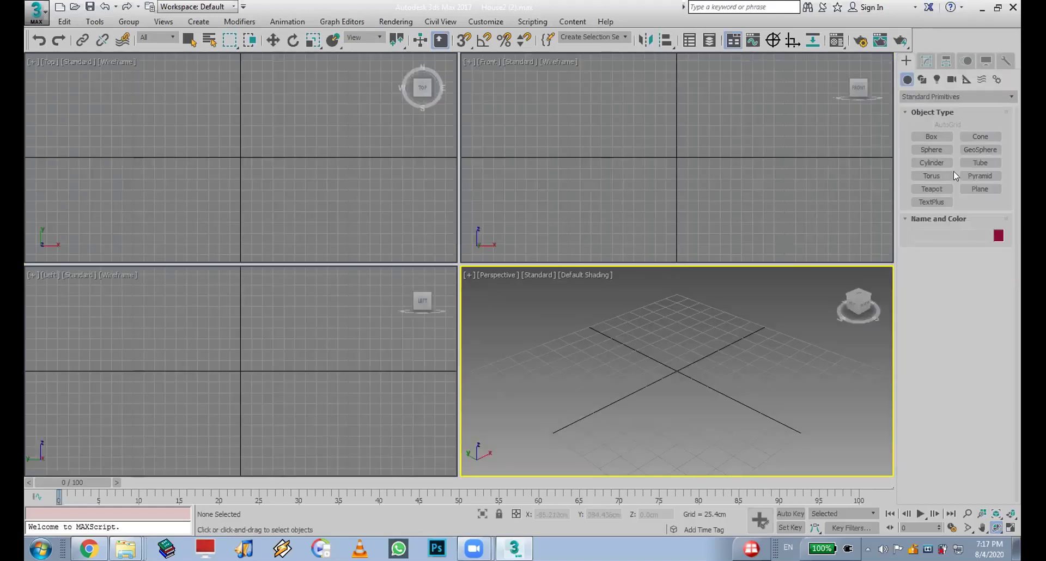
- Create a cylinder about 107 cm in radius and 152 cm high in Perspective, with 8 sides
click(932, 164)
drag(682, 384, 769, 398)
click(850, 362)
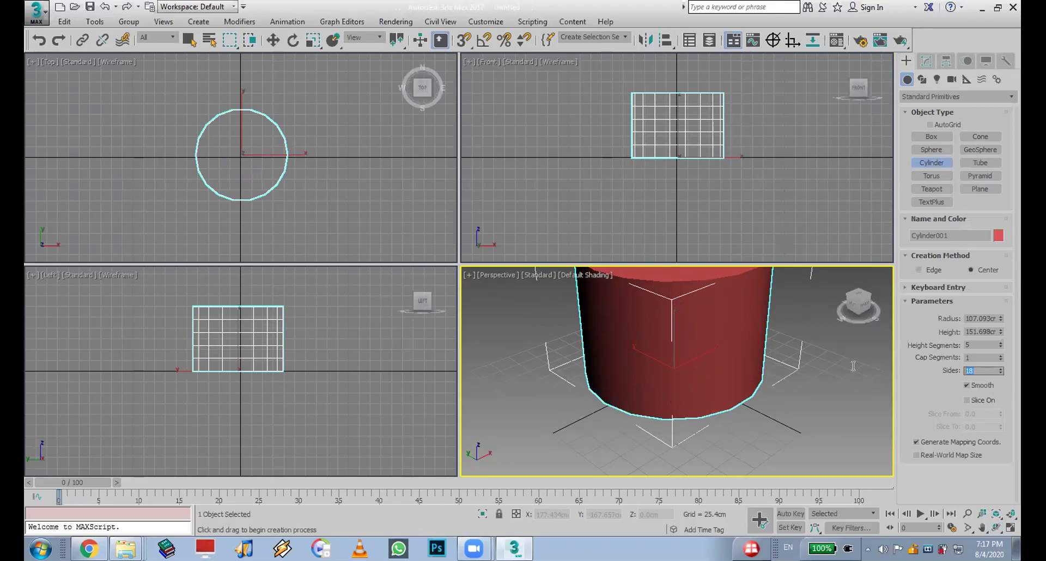
text(8)
key(Return)
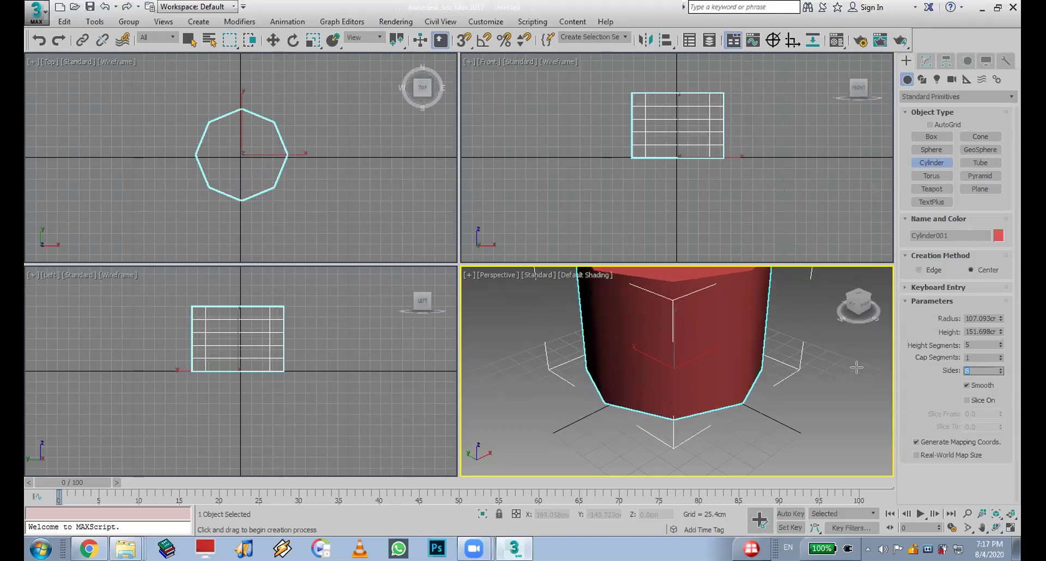
- Turn off the cylinder's smoothing and reduce it to 6 sides to form a hexagonal prism
click(979, 384)
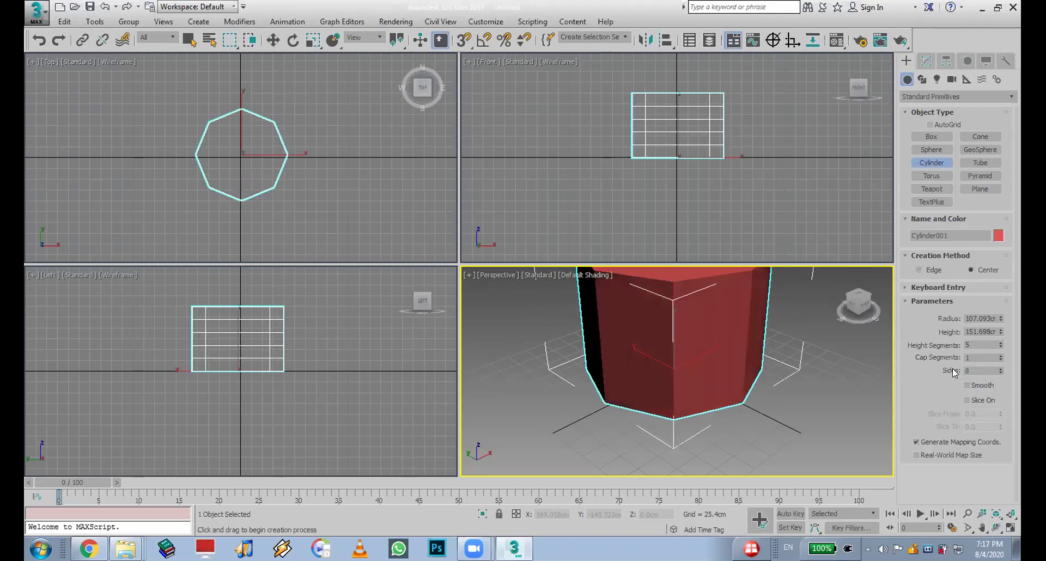
text(6)
key(Return)
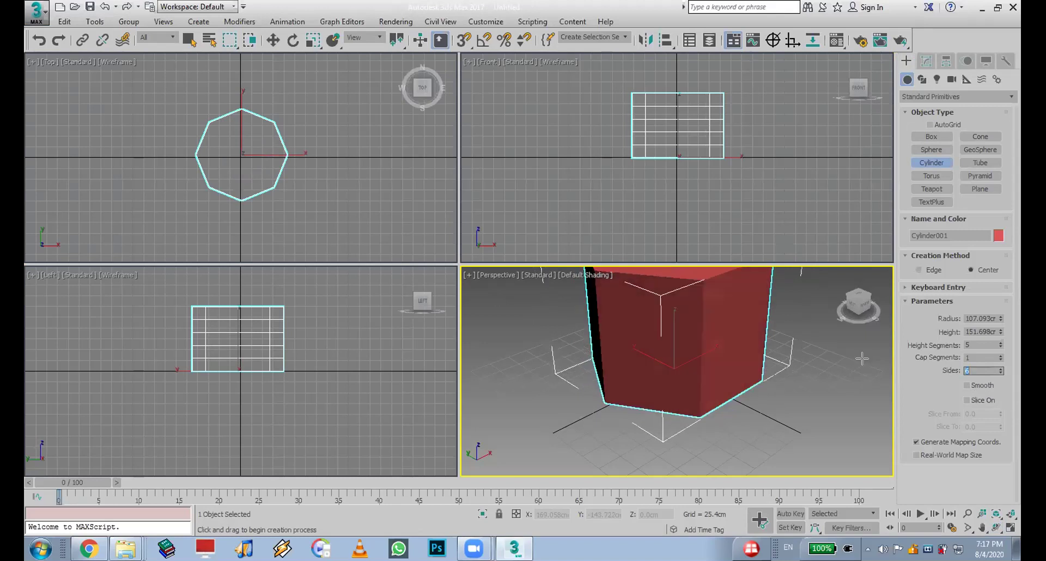
scroll(842, 363, down, 3)
middle_drag(825, 368, 781, 411)
scroll(712, 403, down, 3)
middle_drag(712, 402, 700, 396)
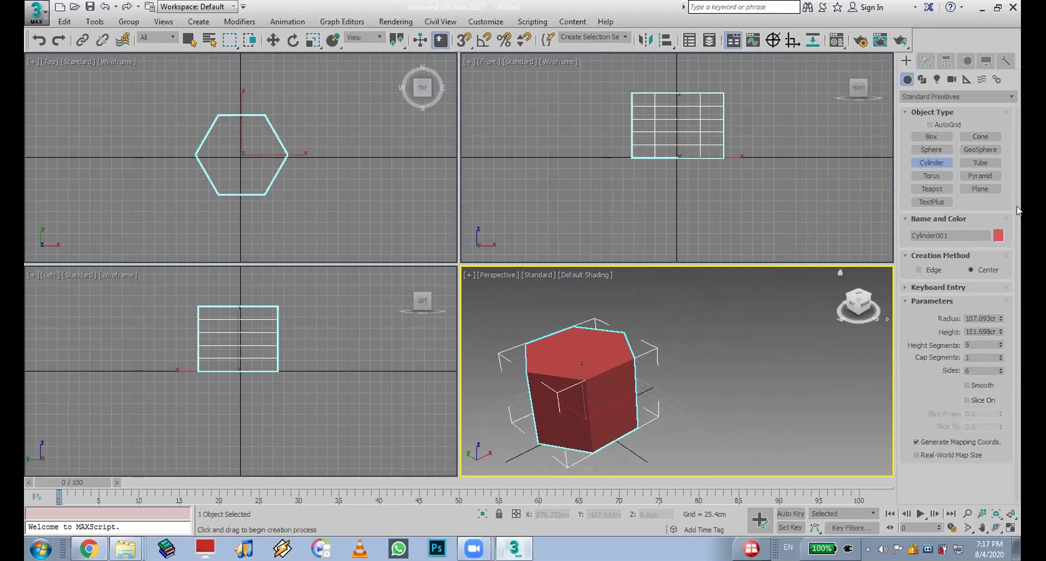
- Create a tube beside the prism with radii about 159 and 138 cm, height about 167 cm, 6 sides and no smoothing
click(972, 163)
drag(732, 391, 752, 438)
click(751, 430)
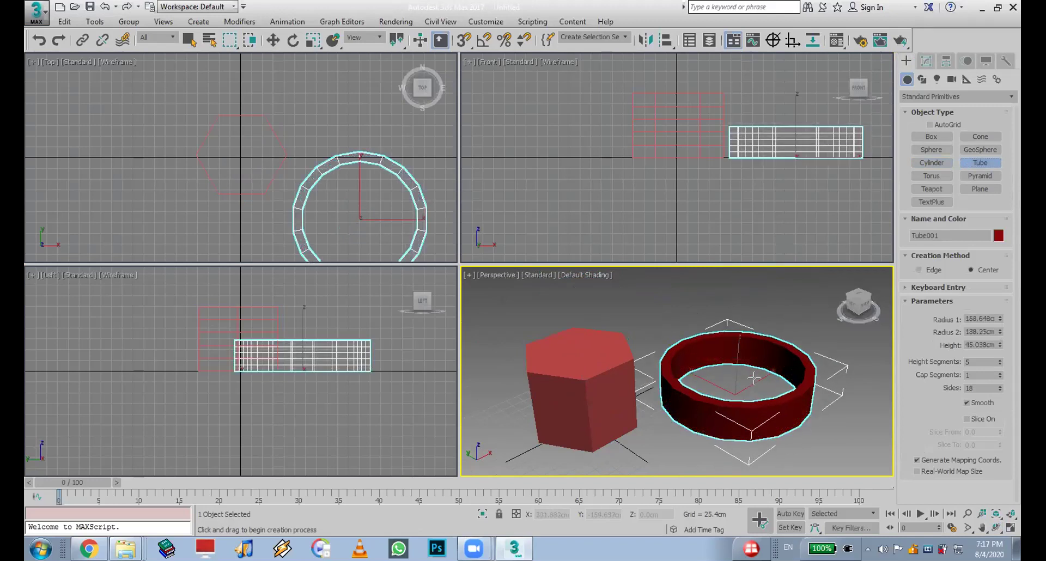
click(981, 388)
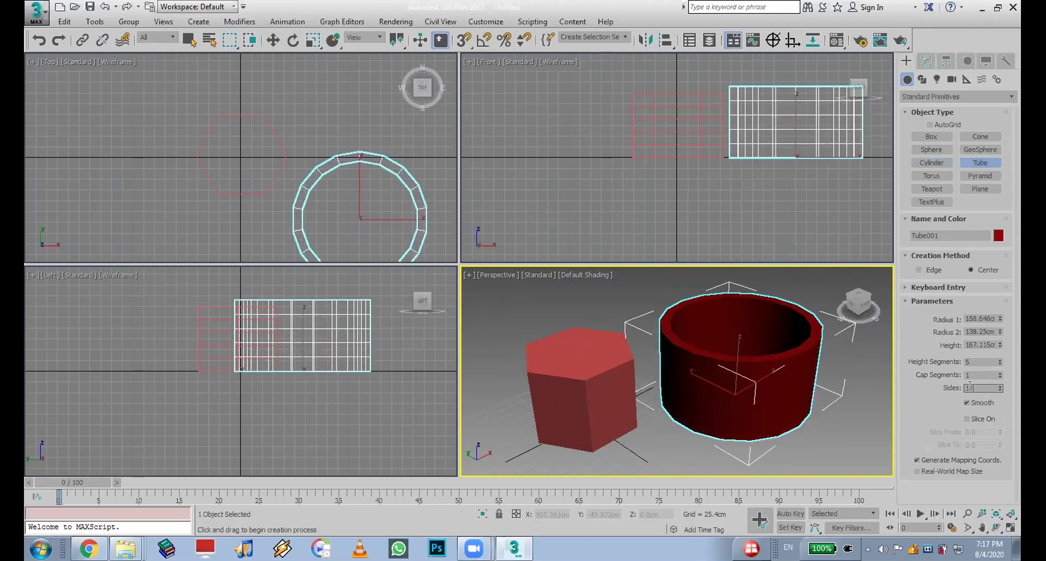
text(6)
key(Return)
click(973, 403)
middle_drag(835, 393, 826, 401)
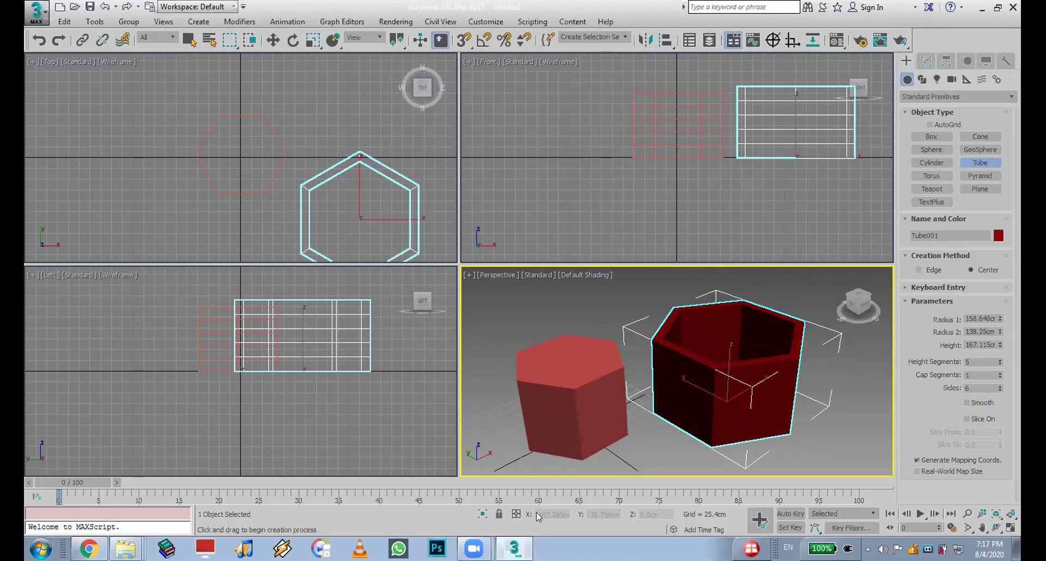
- Reopen the House2 (2).max scene without saving the hexagonal shapes and examine its turret and windows
click(36, 12)
click(144, 82)
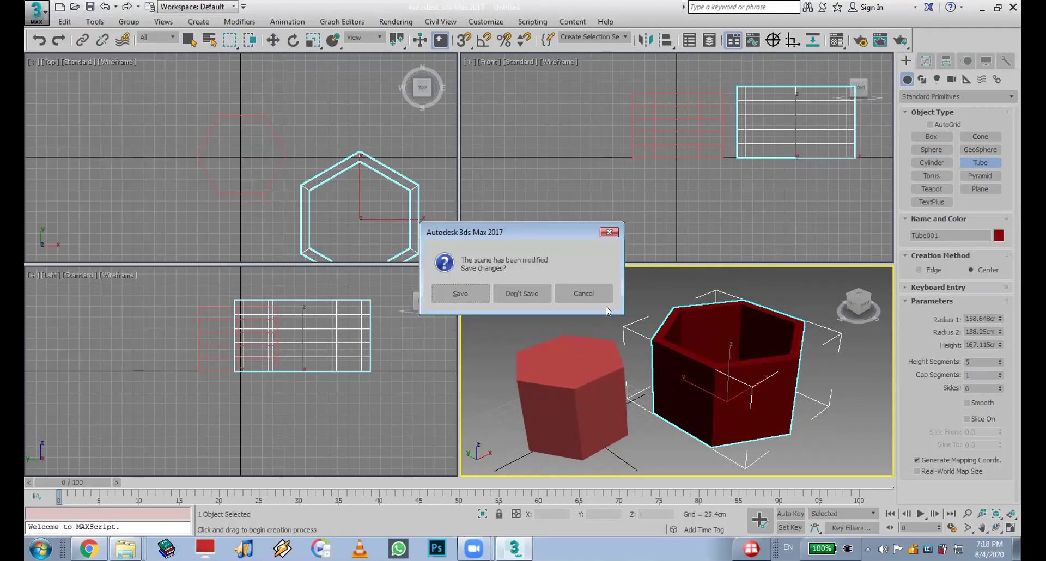
click(520, 294)
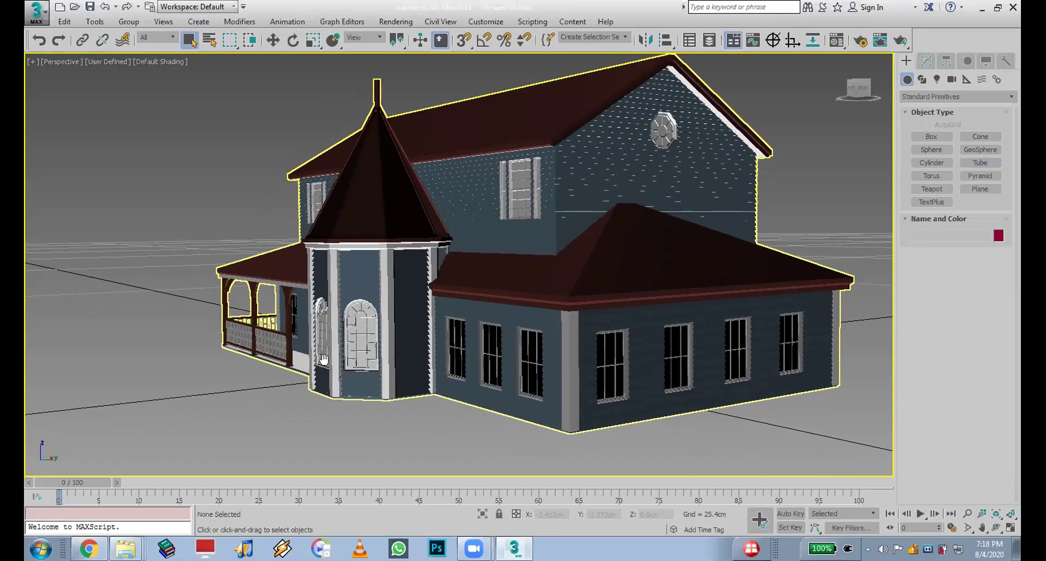
scroll(324, 360, up, 5)
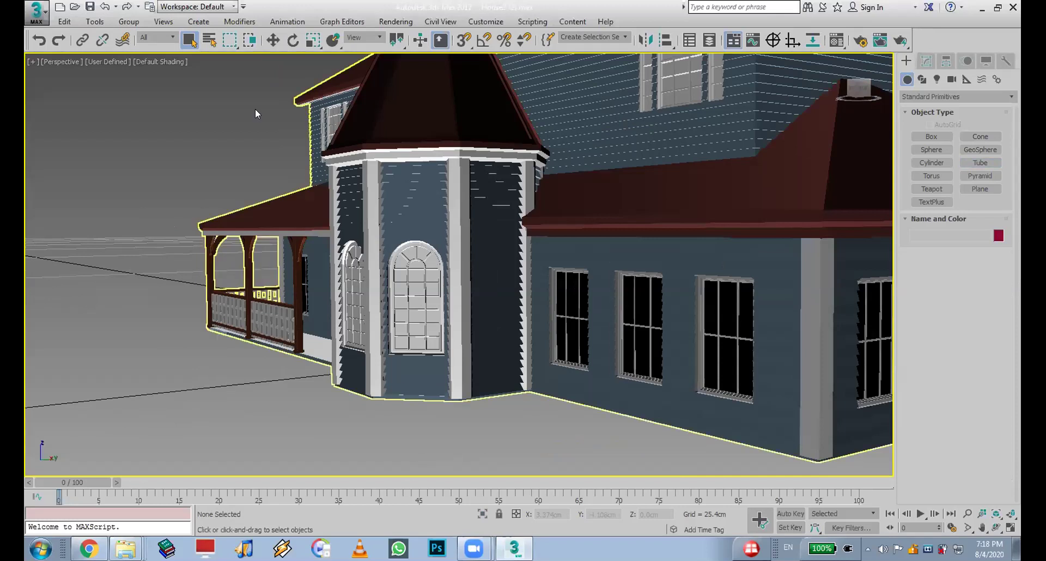
- Reset to a new empty scene, leaving the house file
click(35, 10)
click(80, 73)
click(496, 293)
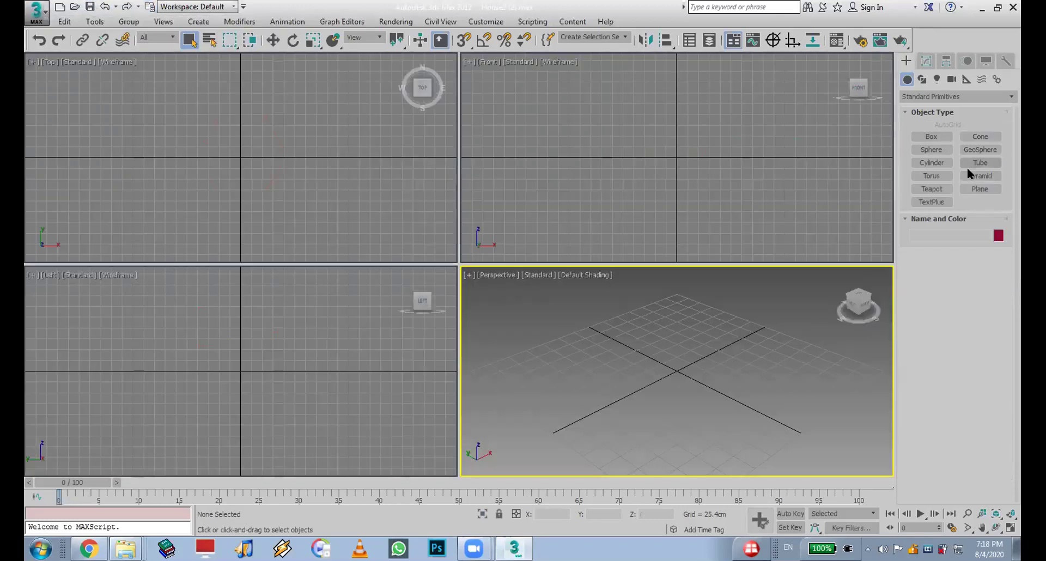
- Create an upright plane about 195 cm long and 98 cm wide in the Front viewport
click(979, 187)
click(643, 127)
drag(653, 97, 715, 204)
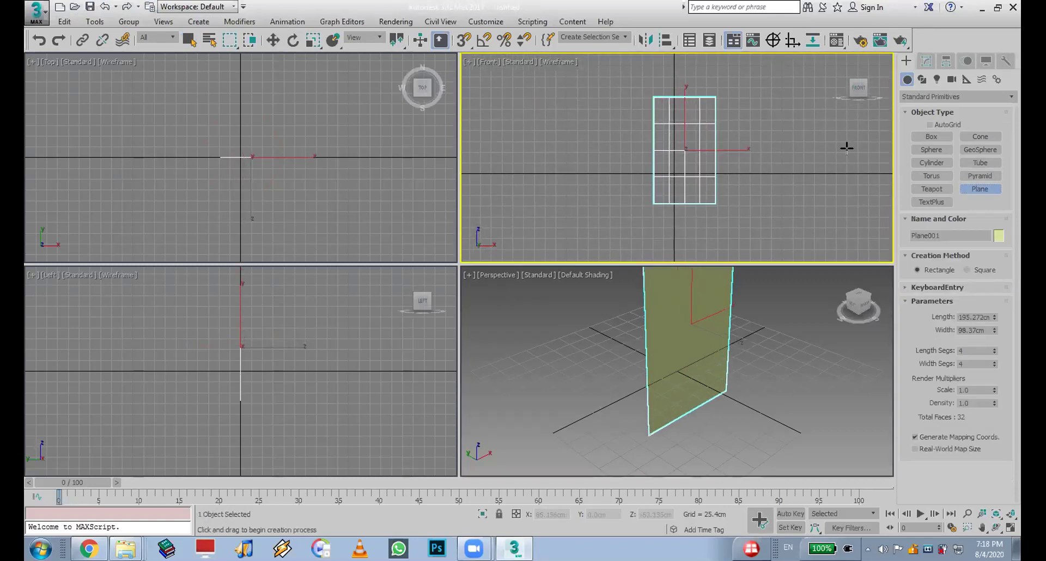
- Apply a Lattice modifier to the plane, using struts only from edges with 5 sides
click(926, 61)
click(928, 99)
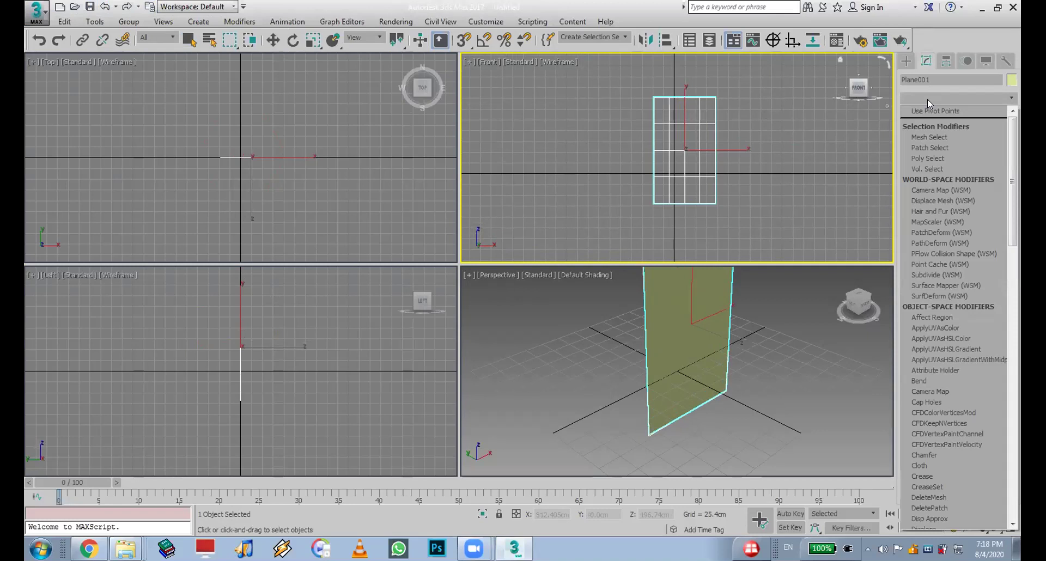
key(l)
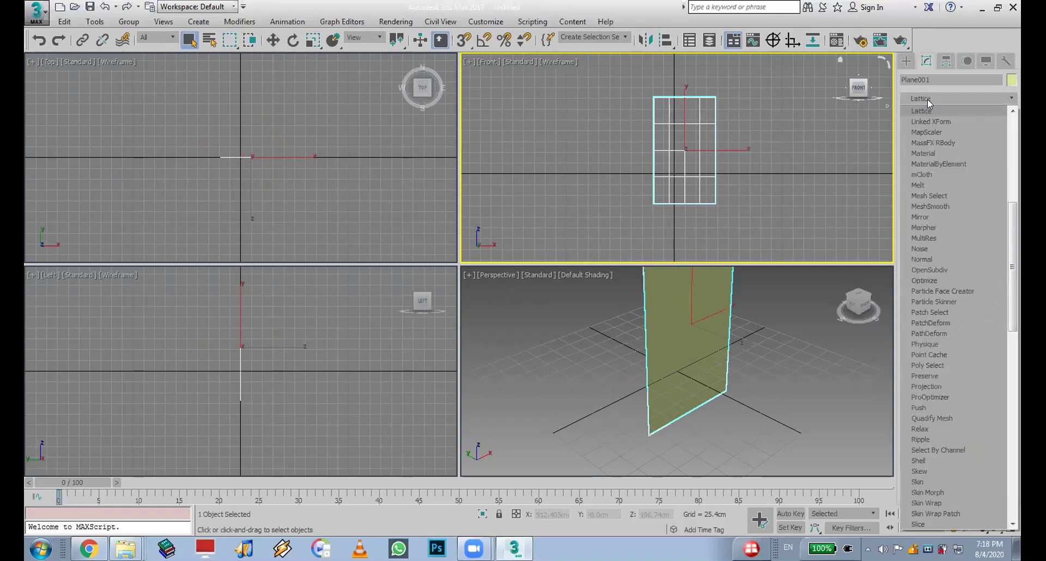
click(932, 109)
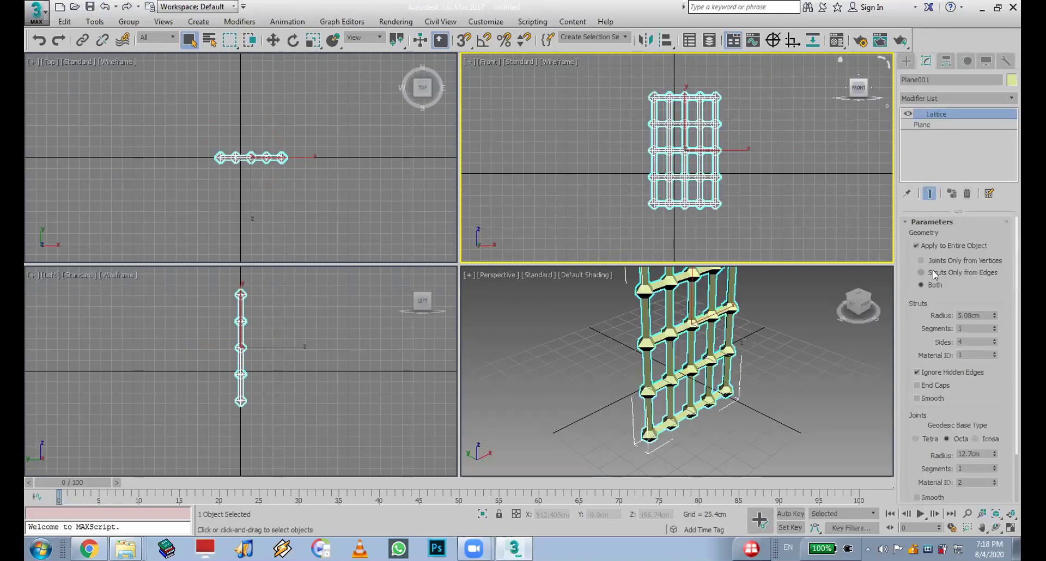
click(933, 273)
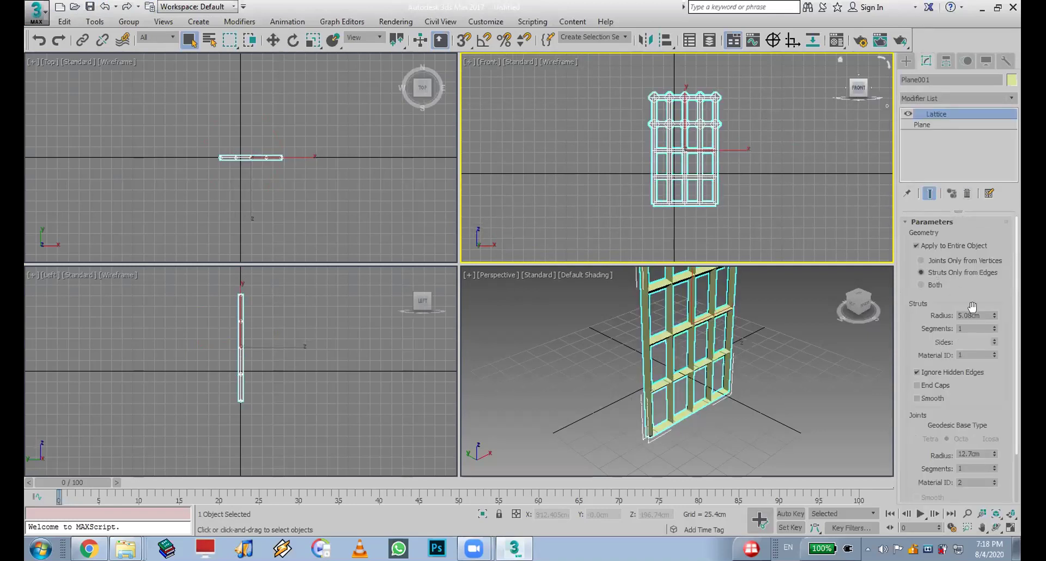
click(996, 338)
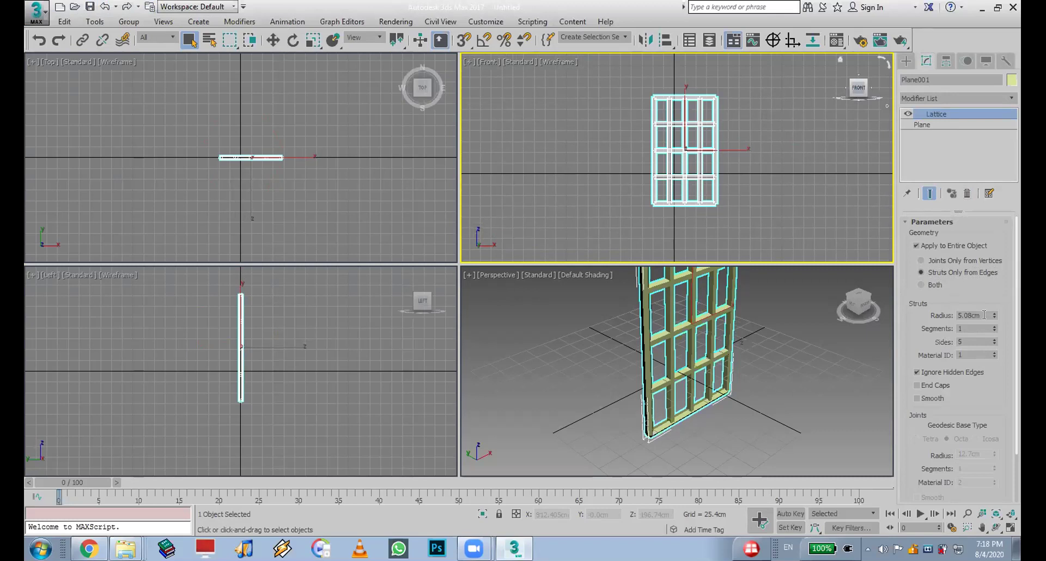
- Create a cylinder in the Front viewport centred on the lattice's upper edge, with radius about 76 cm and height 0
middle_drag(776, 139, 757, 201)
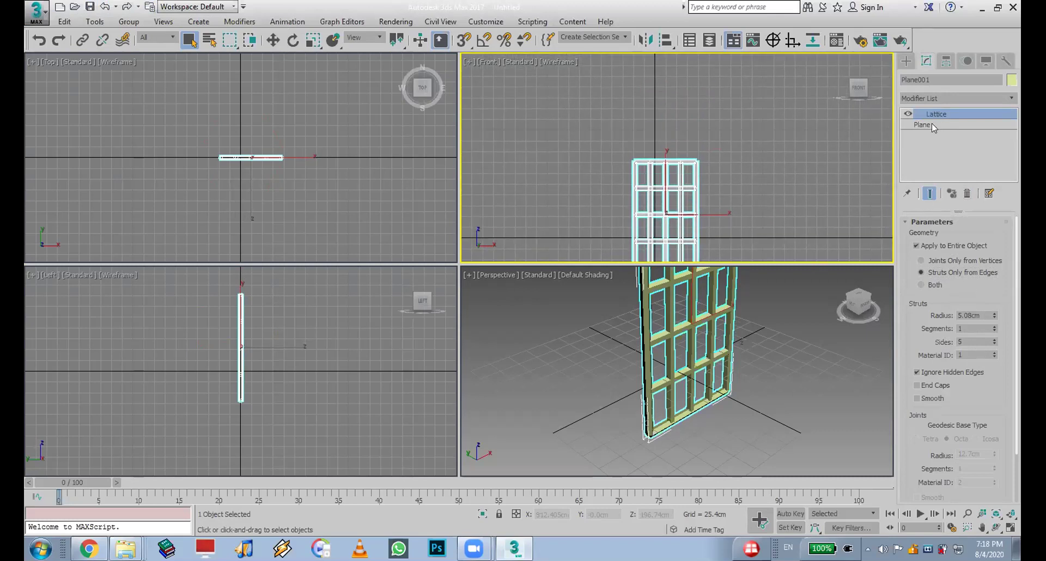
click(905, 60)
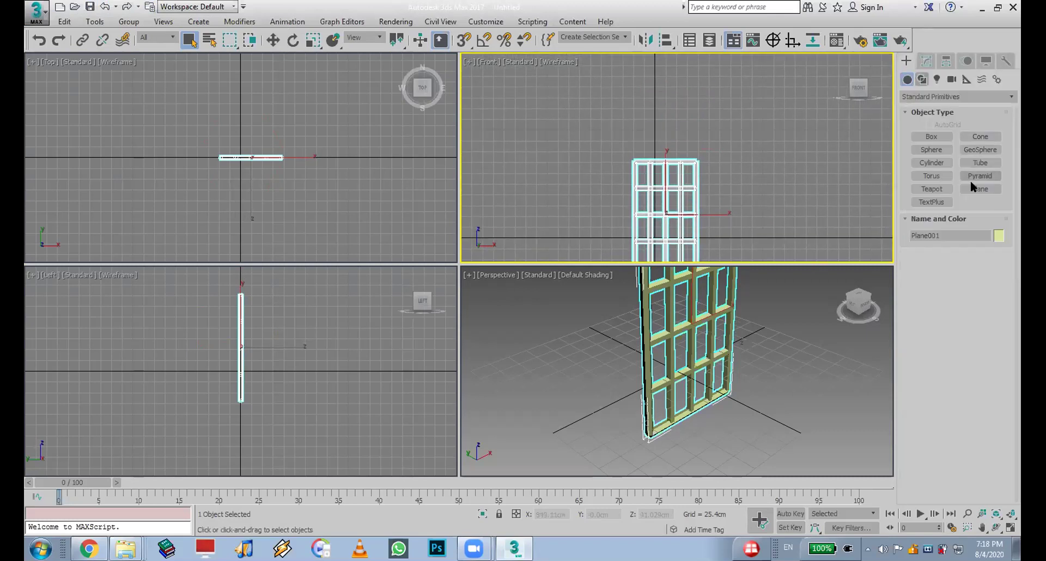
click(940, 164)
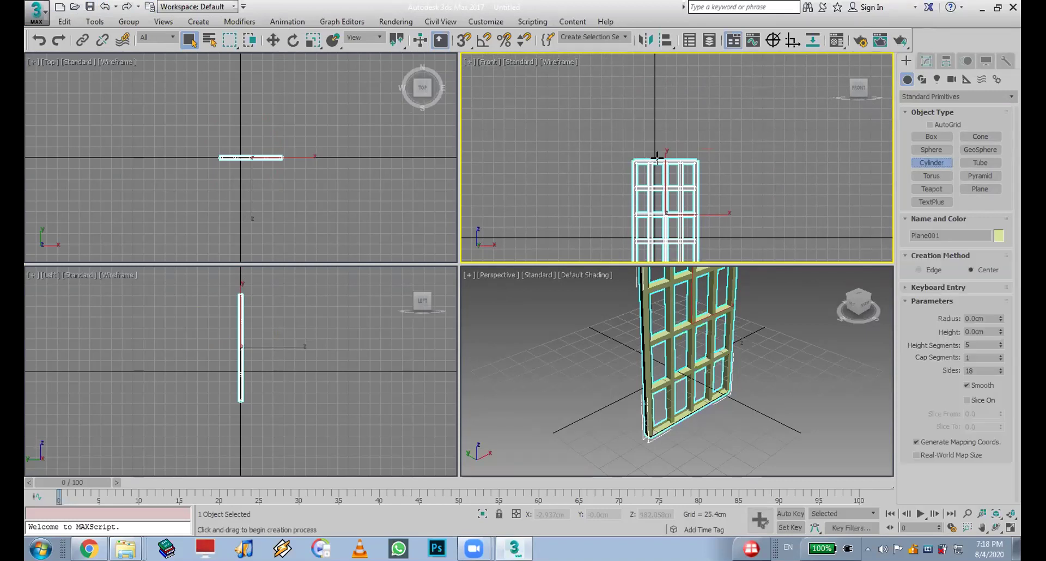
drag(666, 159, 667, 190)
click(661, 185)
double_click(981, 332)
text(0)
key(Return)
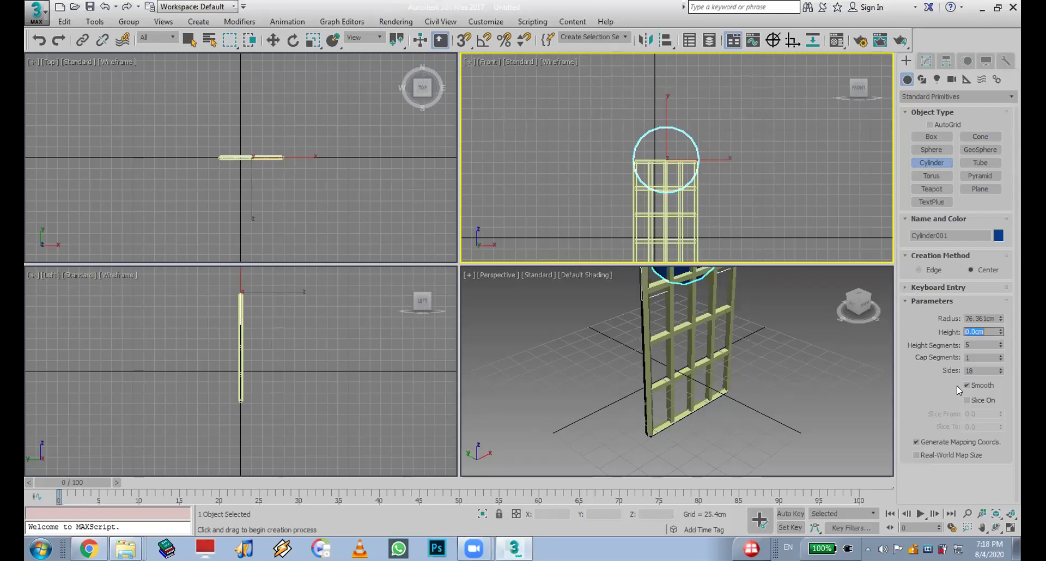
- Slice the cylinder into a half-circle arch above the lattice, with Slice From at 181.5
drag(1000, 416, 917, 186)
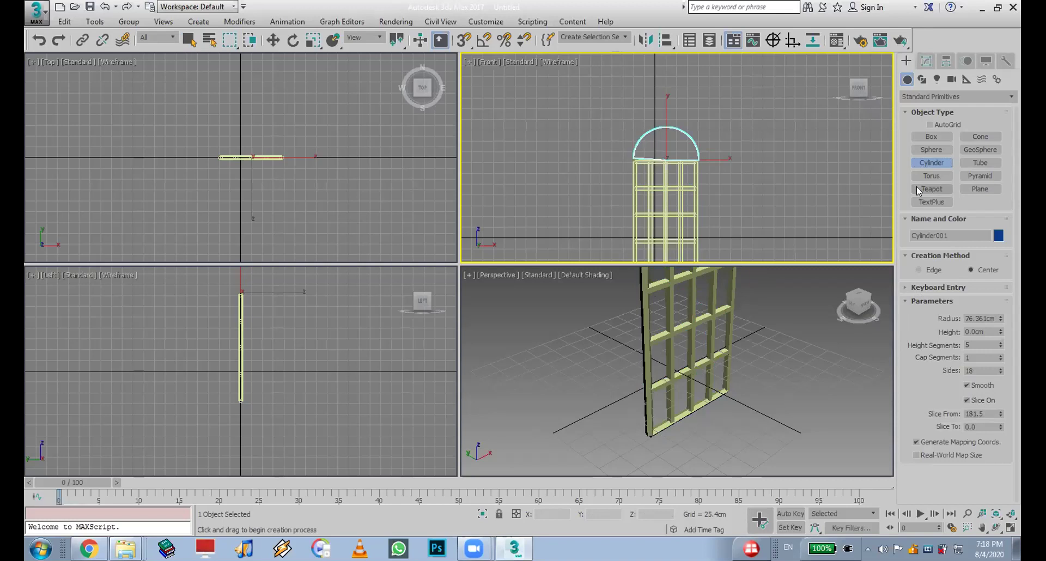
scroll(708, 382, down, 4)
scroll(709, 430, up, 6)
scroll(710, 430, up, 1)
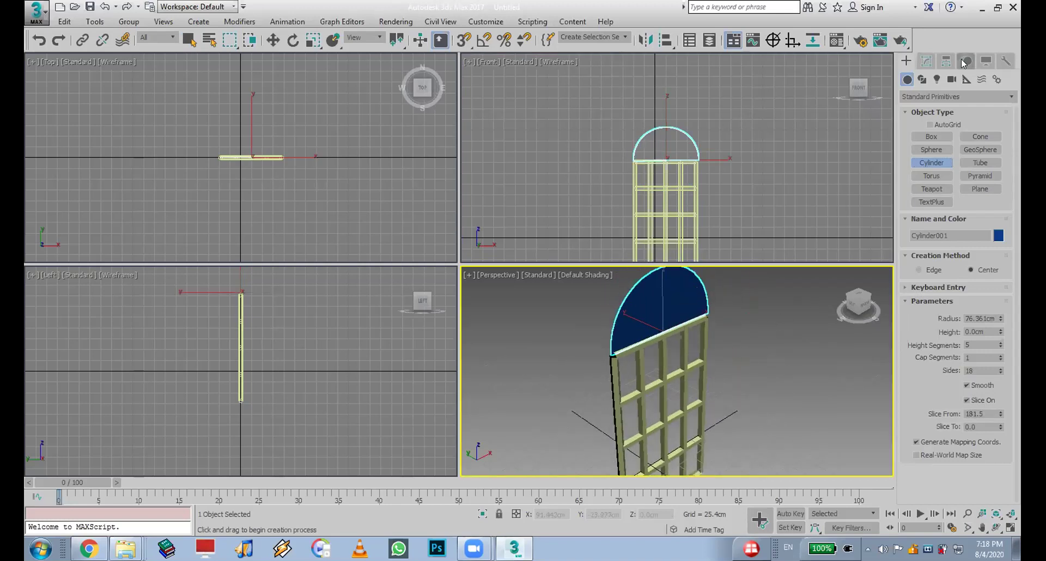
- Apply a Lattice modifier to the half cylinder, using struts only from edges with 5 sides
click(926, 60)
click(930, 96)
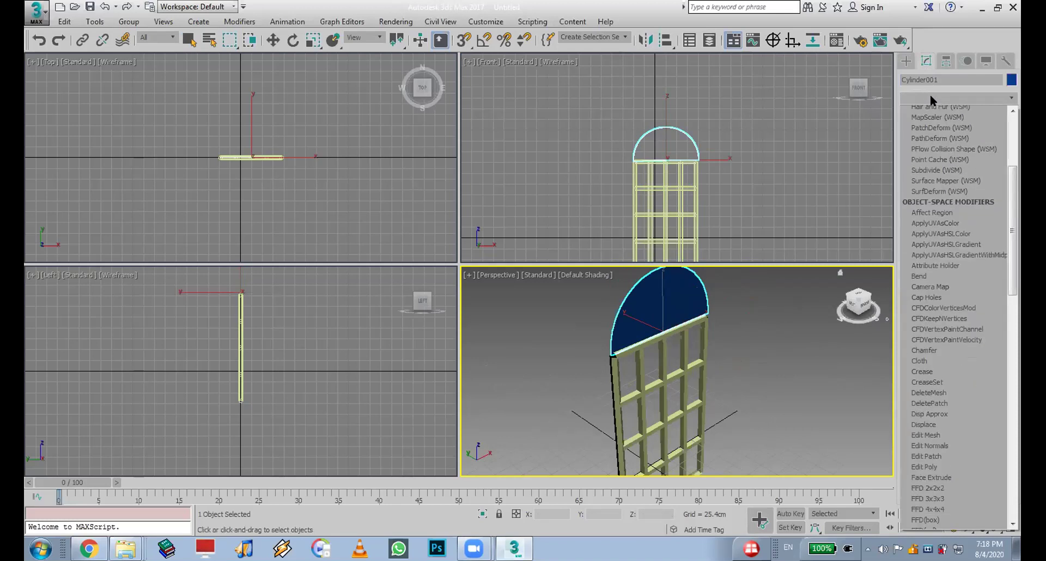
click(934, 112)
click(928, 273)
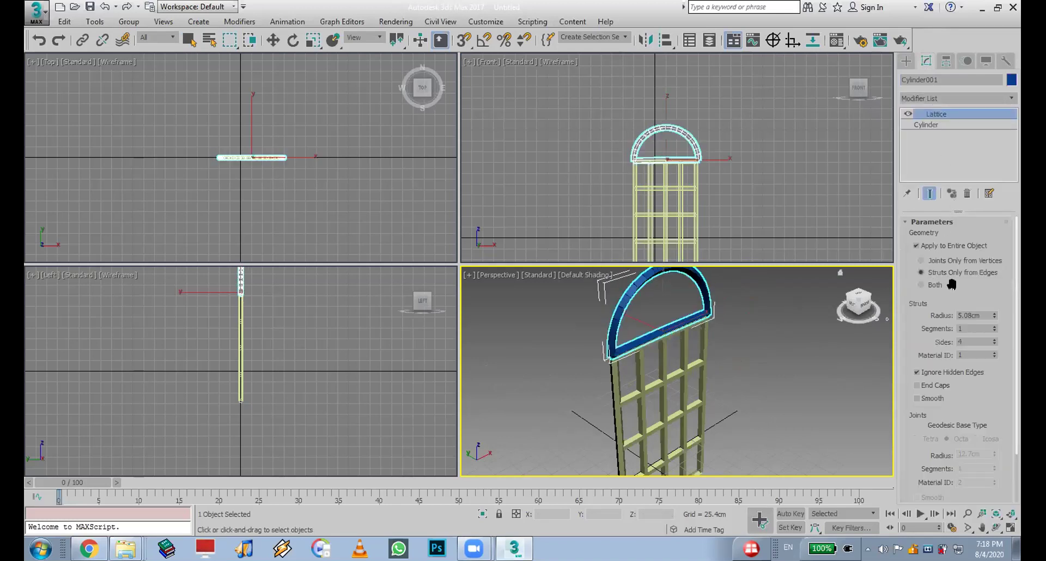
click(995, 340)
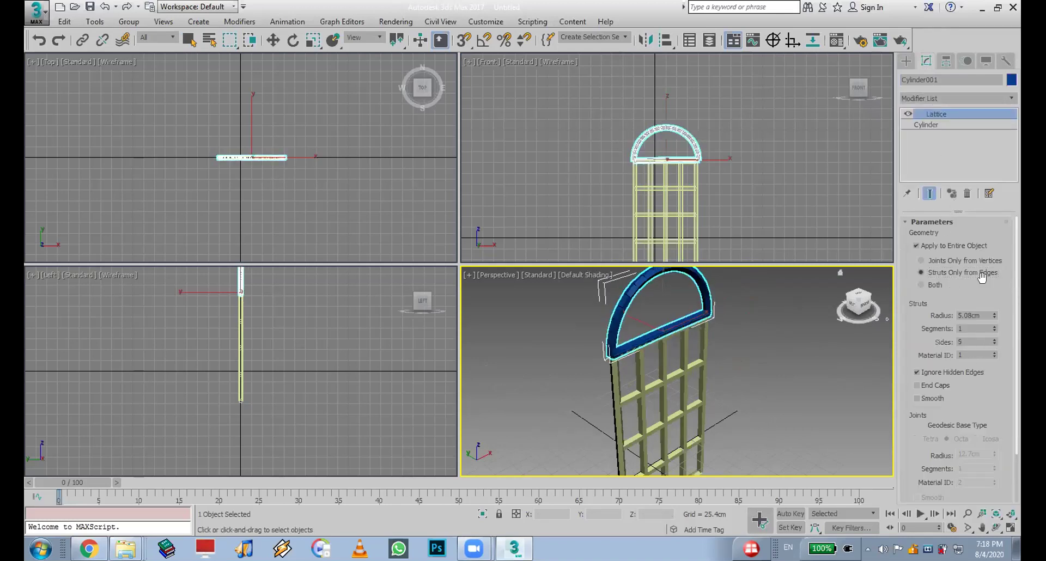
- Give the base cylinder of the arch 2 cap segments and 4 sides
click(927, 125)
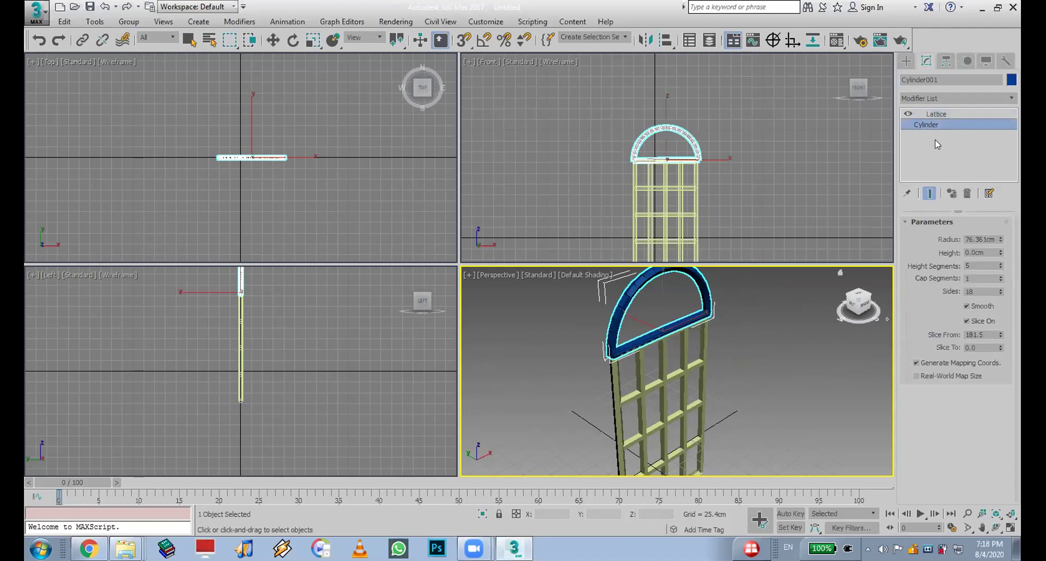
click(1001, 277)
drag(1000, 295, 996, 291)
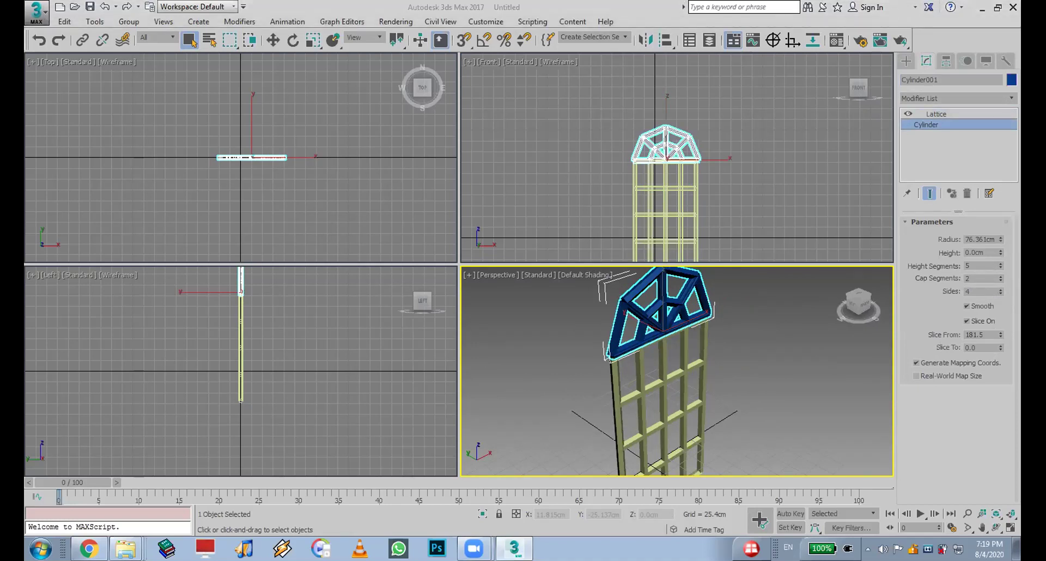
- Reopen the House2 (2).max scene without saving the arched window and examine the house's windows and wall siding
click(28, 9)
click(141, 82)
click(542, 295)
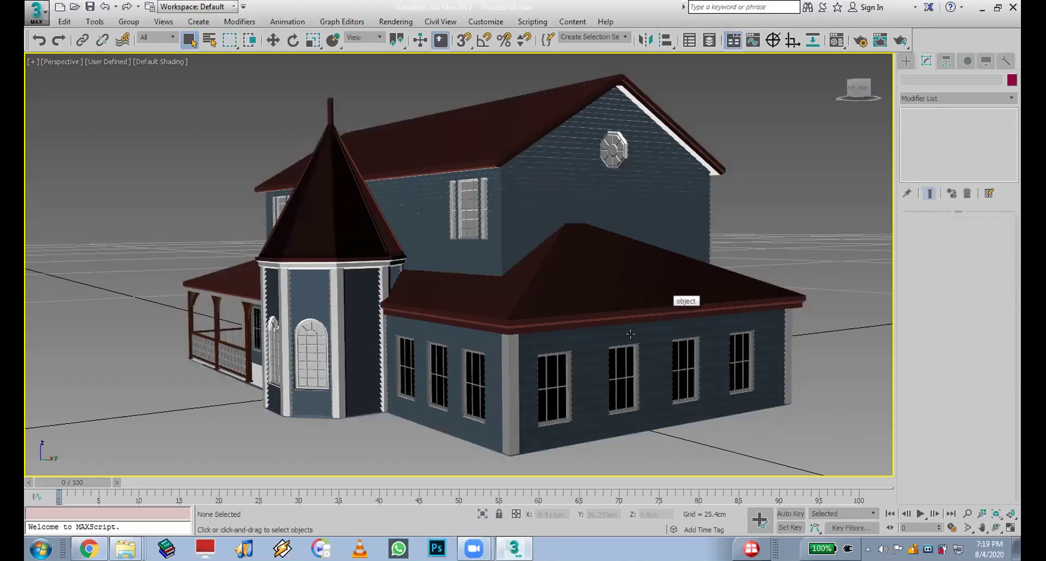
click(996, 527)
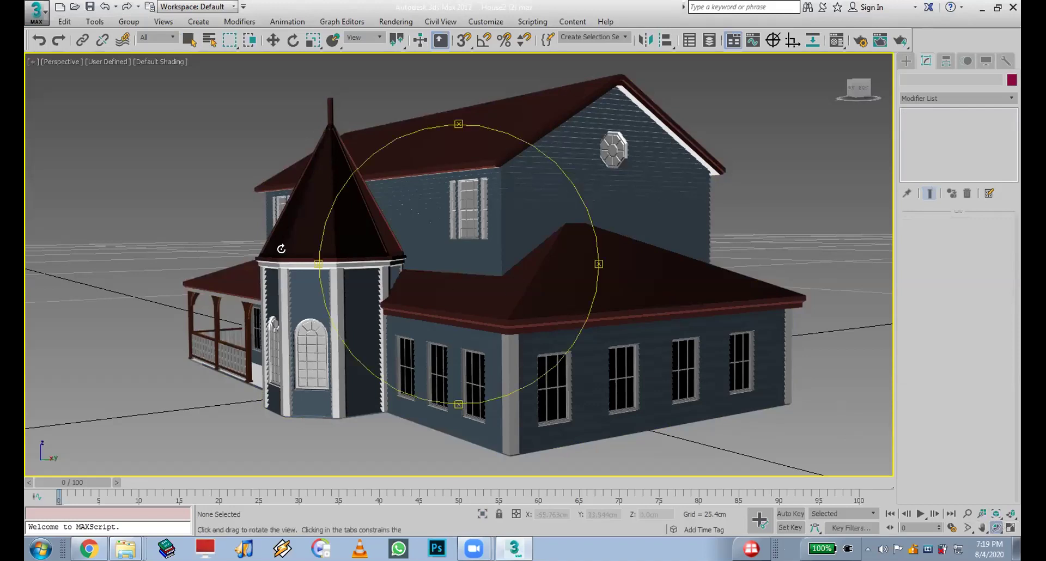
drag(318, 259, 456, 259)
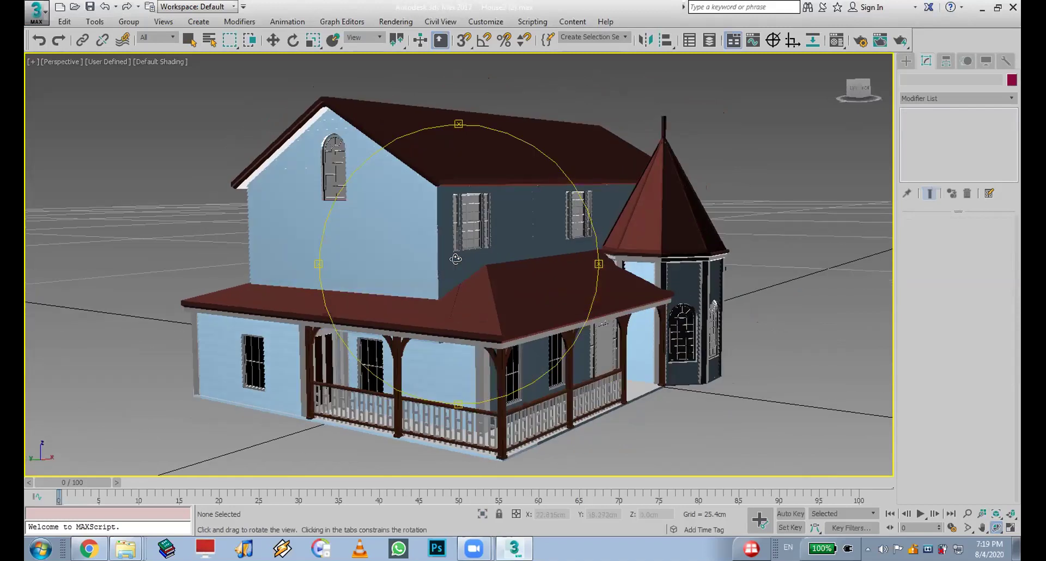
scroll(406, 211, up, 4)
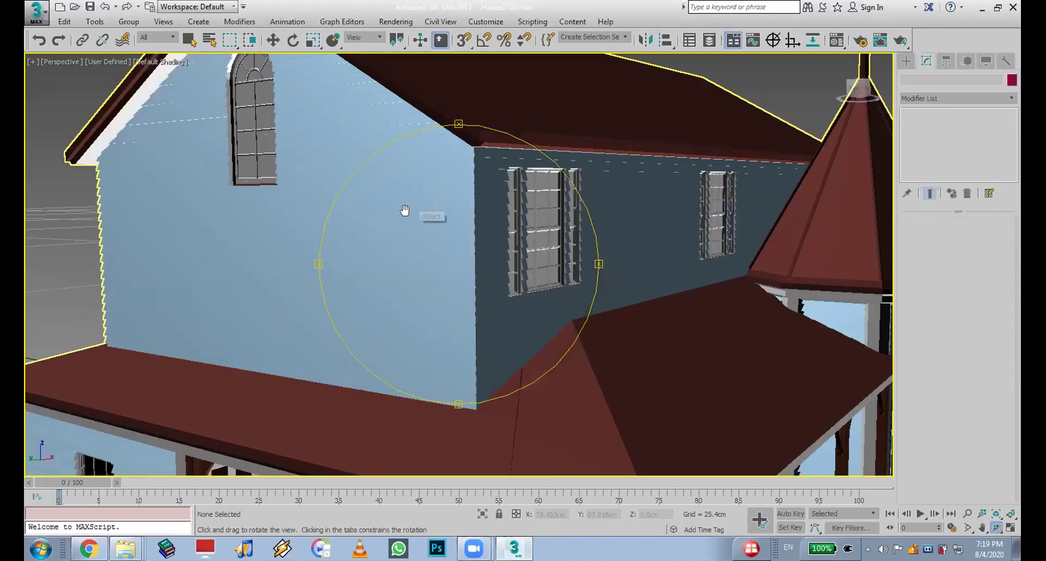
scroll(407, 211, up, 3)
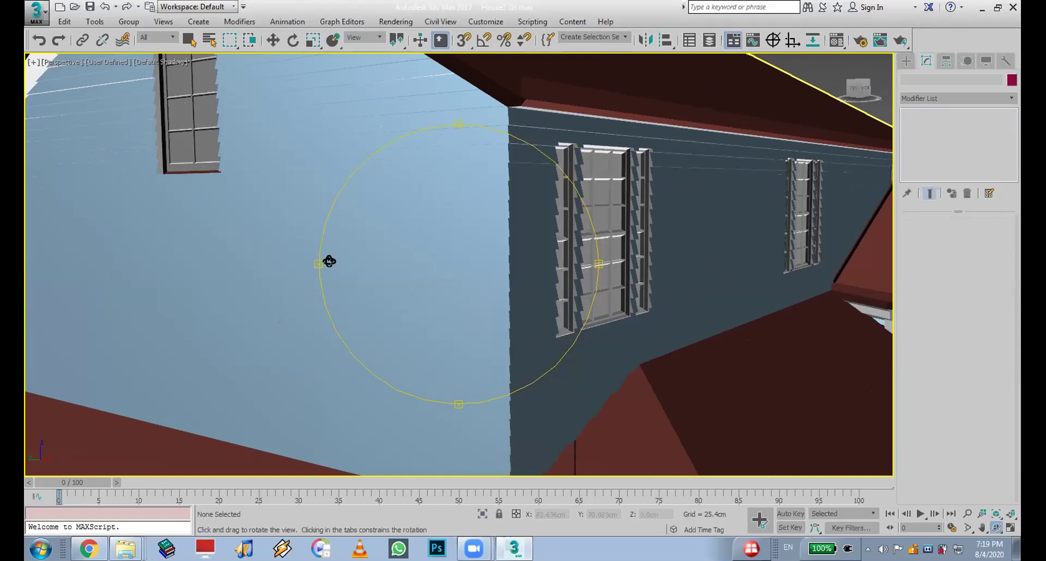
middle_drag(317, 232, 320, 233)
scroll(320, 232, down, 5)
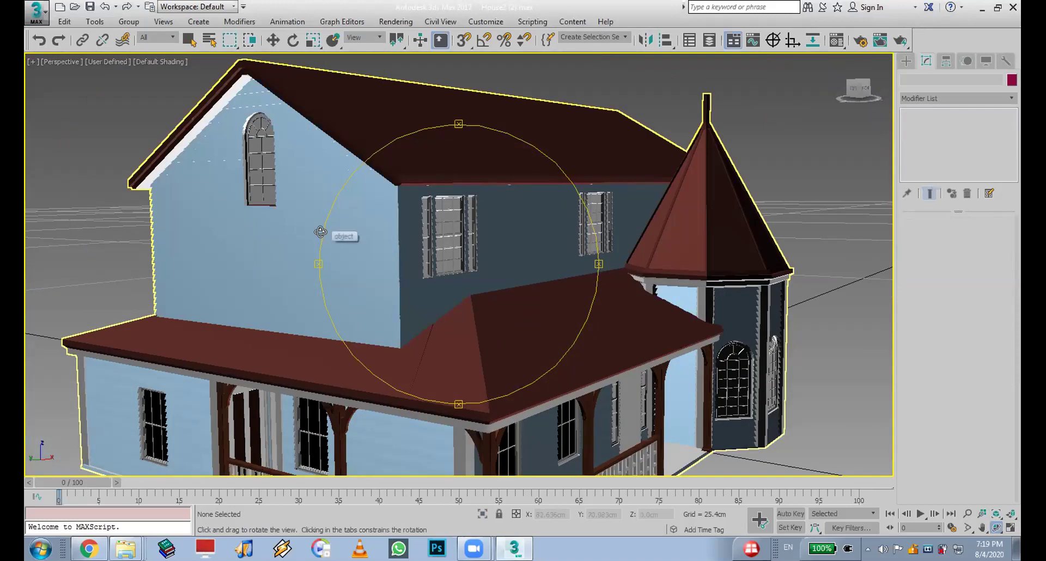
- Reset to a new empty scene, leaving the house file
click(47, 18)
click(64, 67)
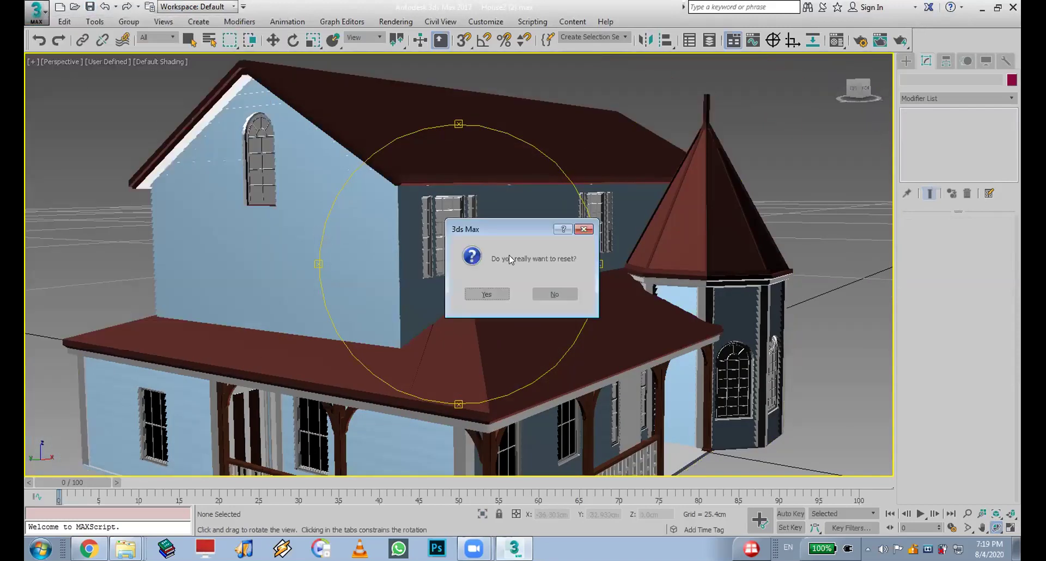
click(497, 294)
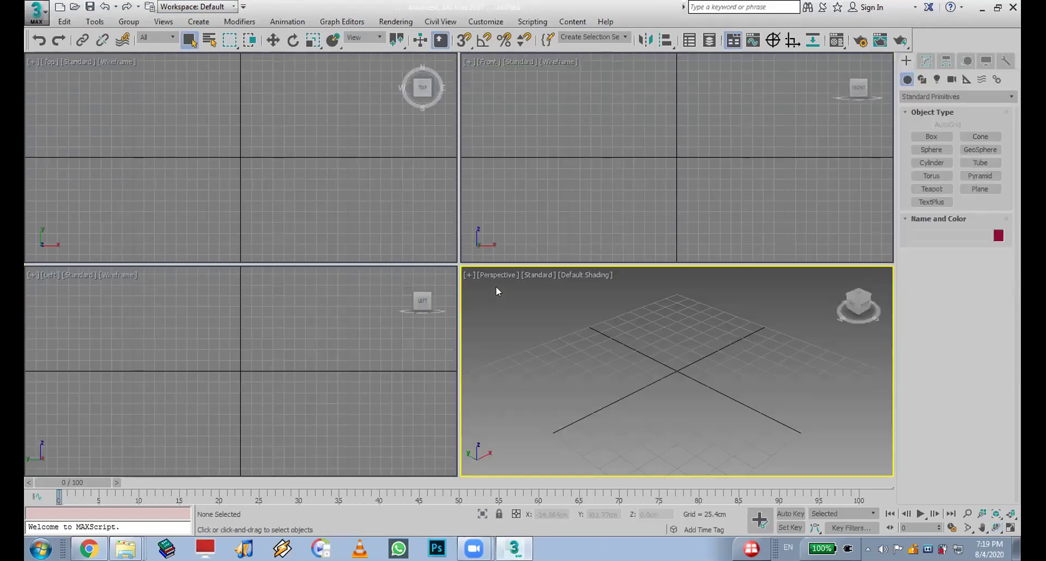
- Create a long, thin box in the Top viewport and rotate it about 18.5 degrees around its X axis
click(932, 136)
drag(87, 149, 399, 165)
click(395, 159)
click(293, 40)
drag(244, 131, 238, 152)
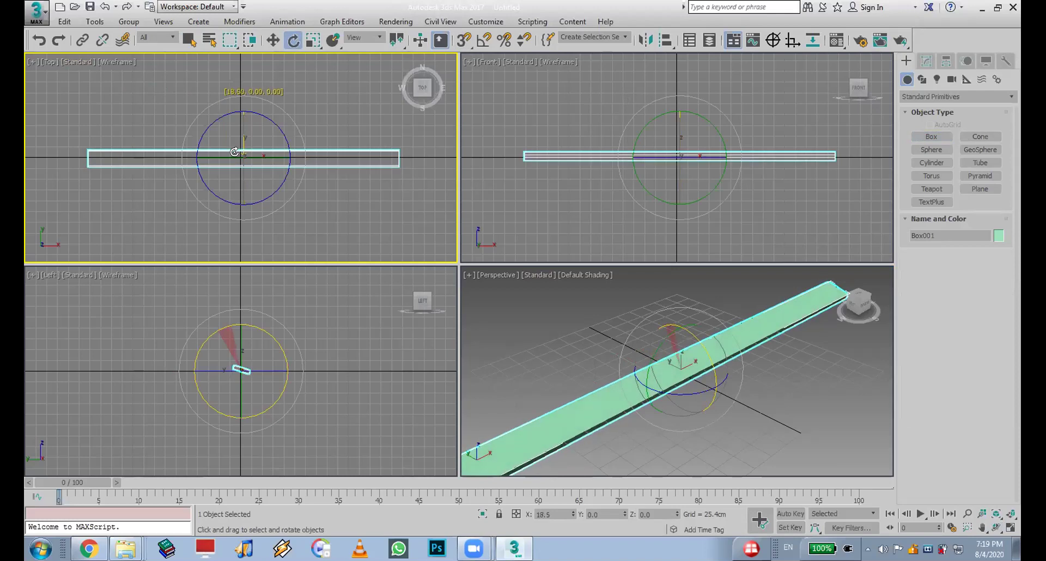
- Clone the tilted box upward in the Front viewport as 15 closely stacked copies to form a siding wall
click(273, 40)
middle_drag(676, 123, 672, 138)
shift+drag(672, 137, 673, 130)
drag(554, 282, 554, 273)
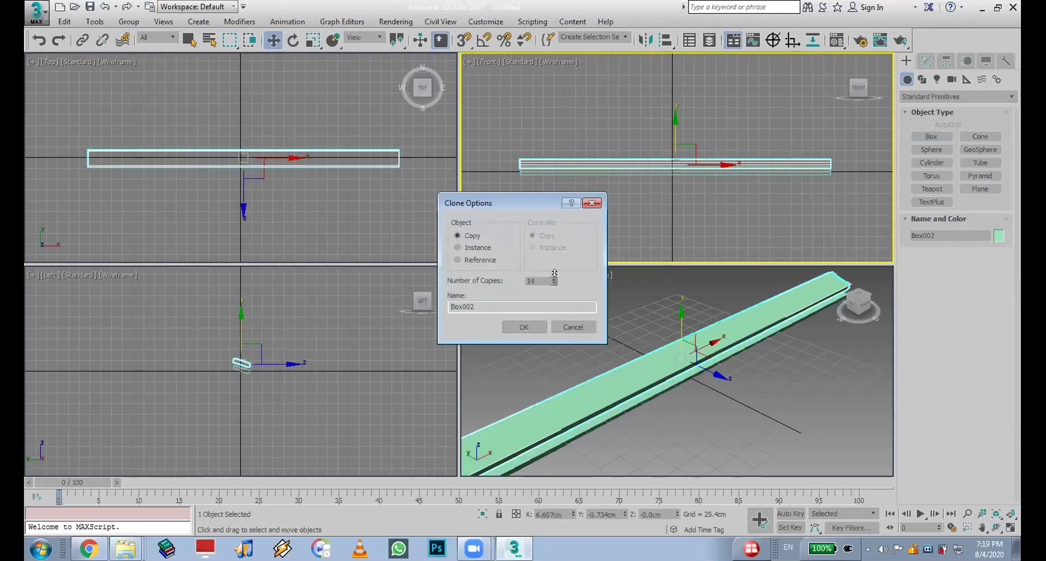
click(524, 327)
scroll(690, 376, down, 6)
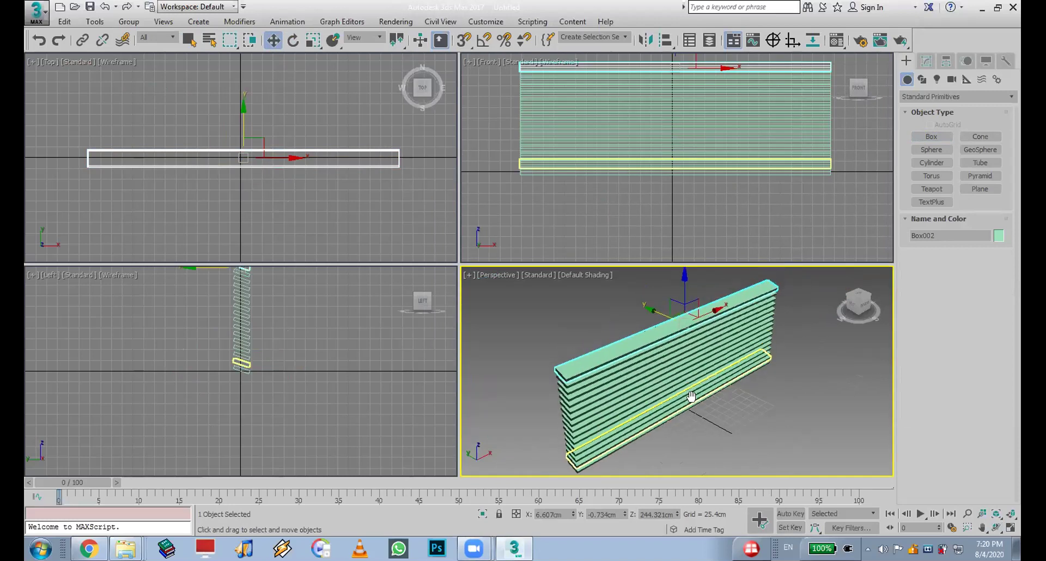
scroll(690, 354, up, 6)
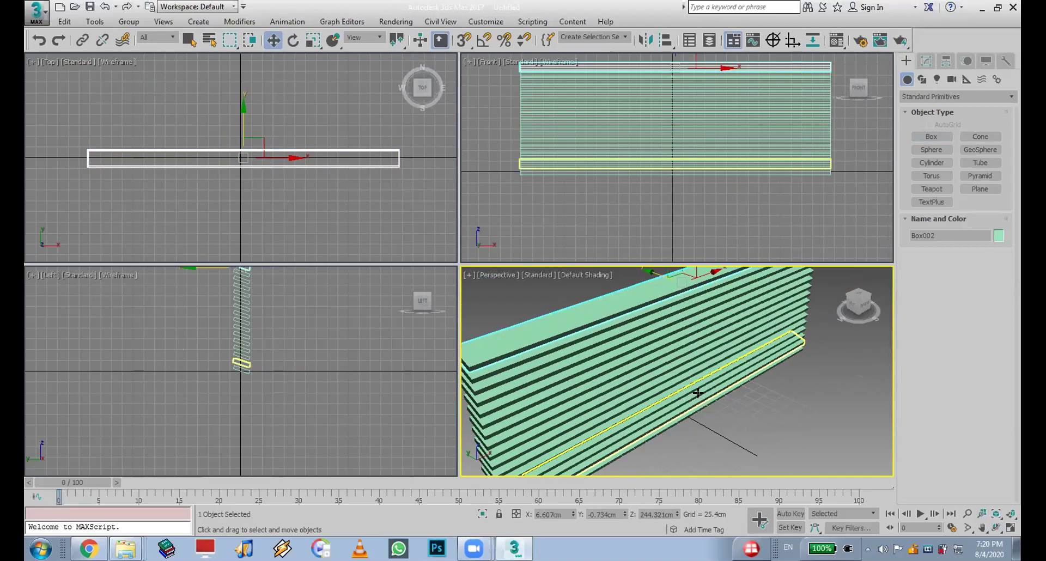
- Unite the topmost box with all the other boxes, Box001 to Box015, in one ProBoolean union
click(925, 97)
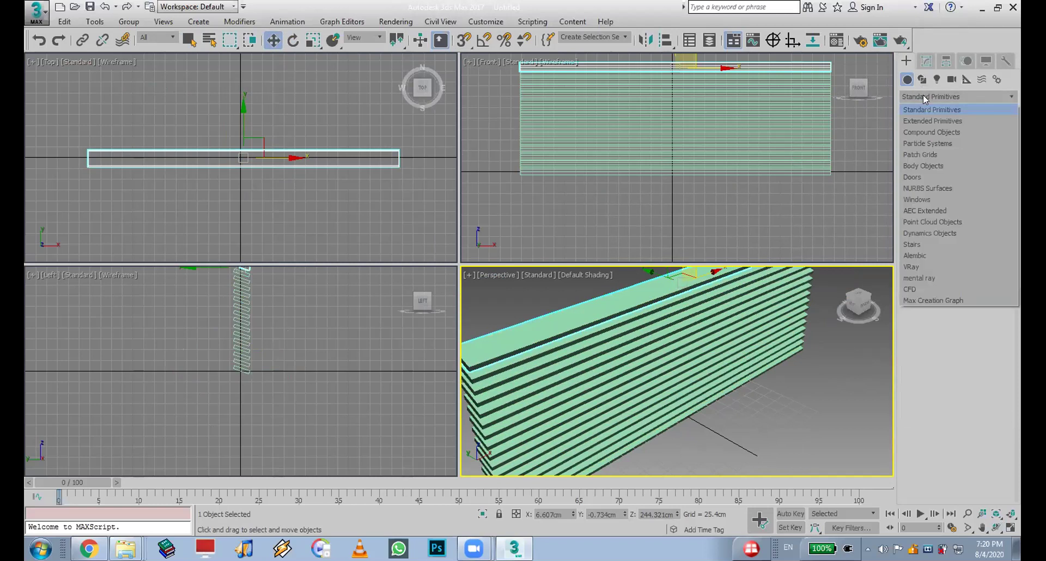
click(931, 125)
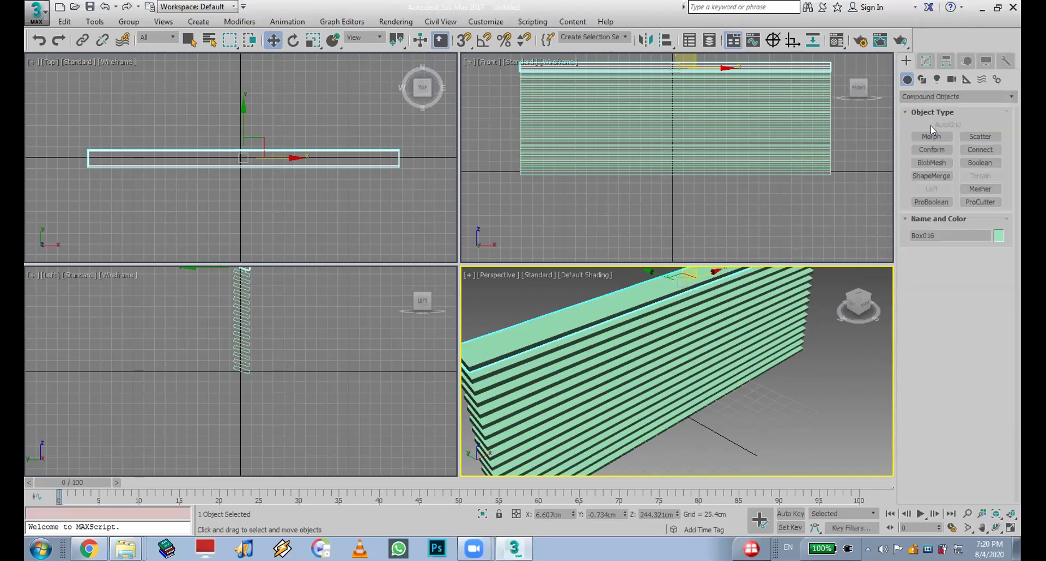
click(933, 203)
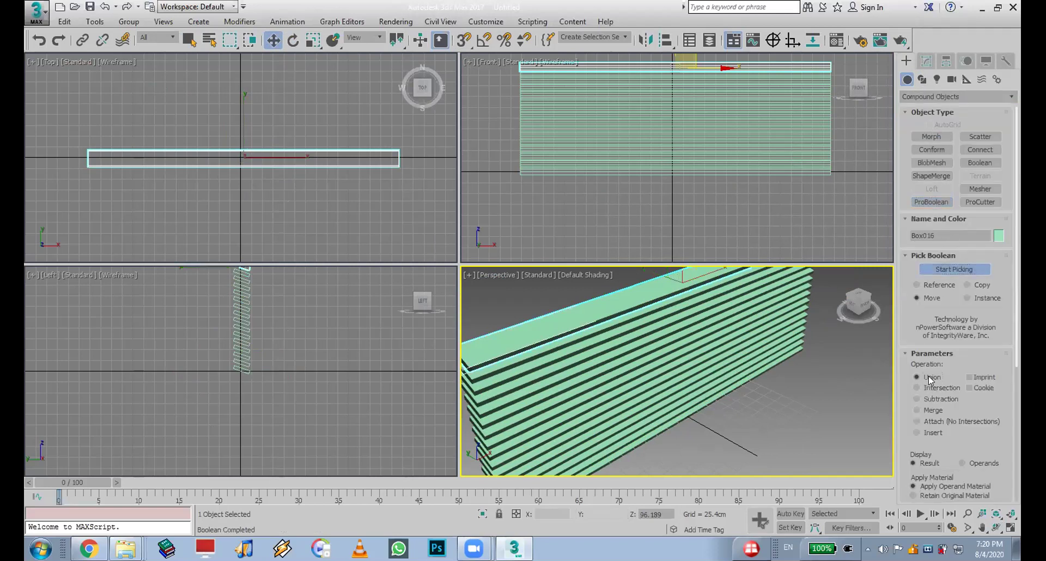
click(210, 39)
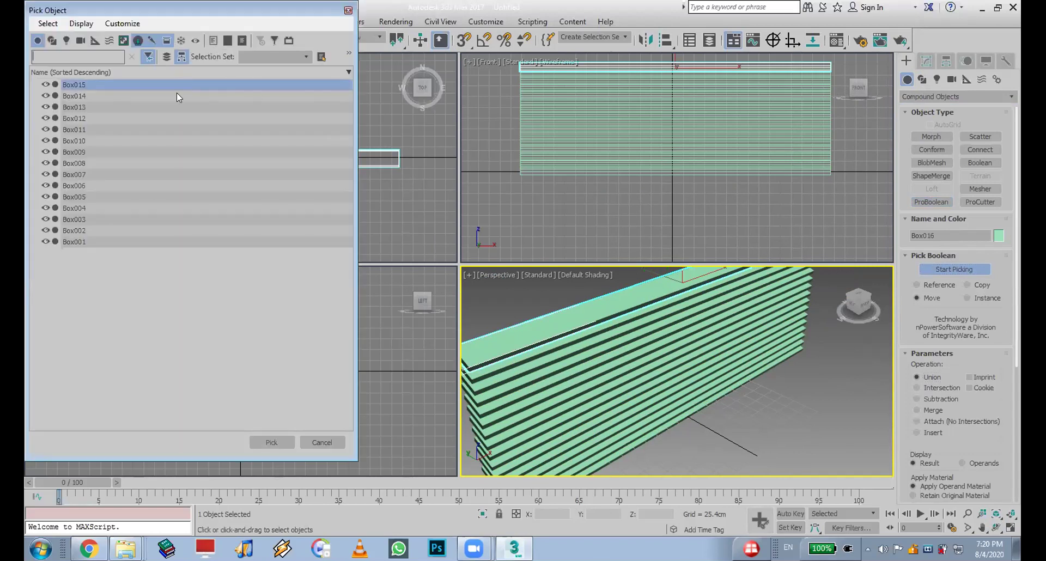
ctrl+click(170, 241)
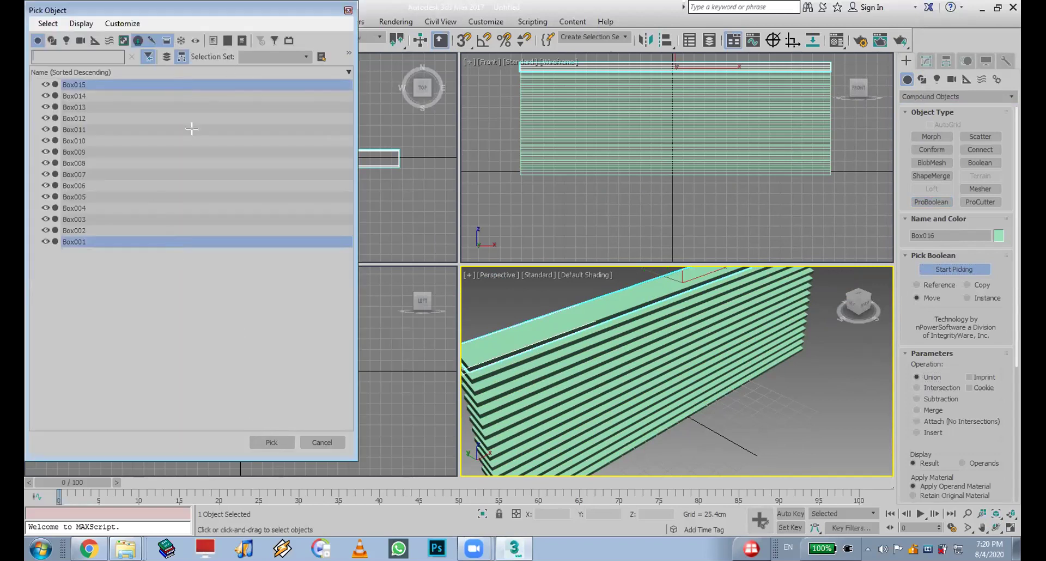
shift+click(178, 244)
click(273, 442)
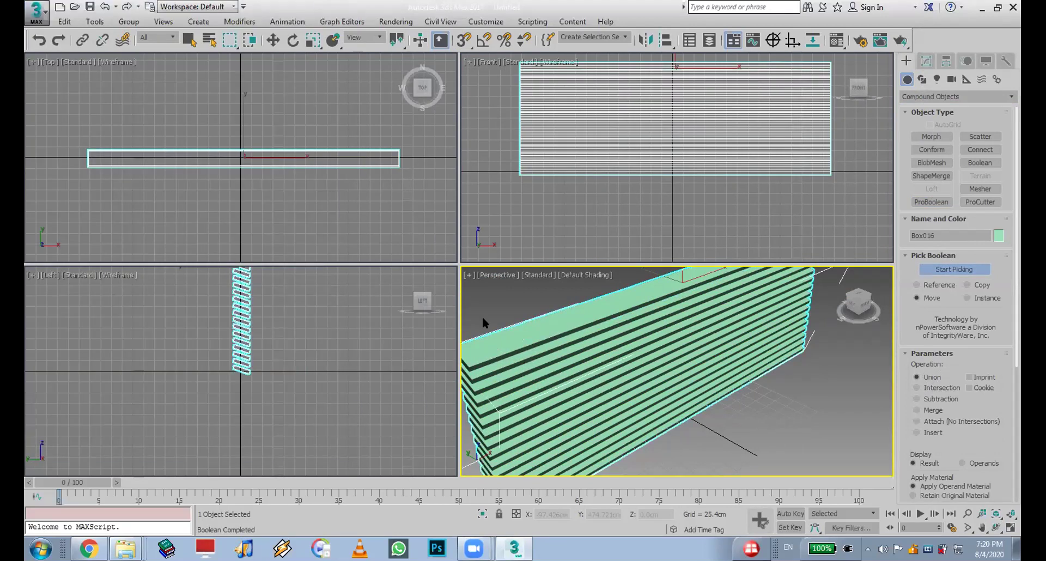
- Create a sphere in the Front viewport, centred on the siding wall so that it passes through the planks
click(915, 97)
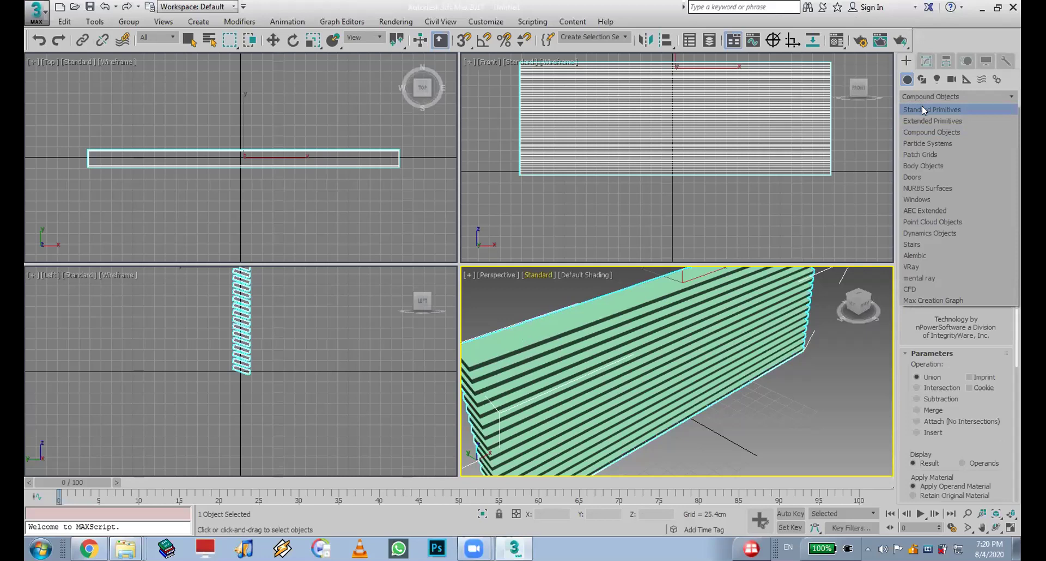
click(922, 105)
click(931, 149)
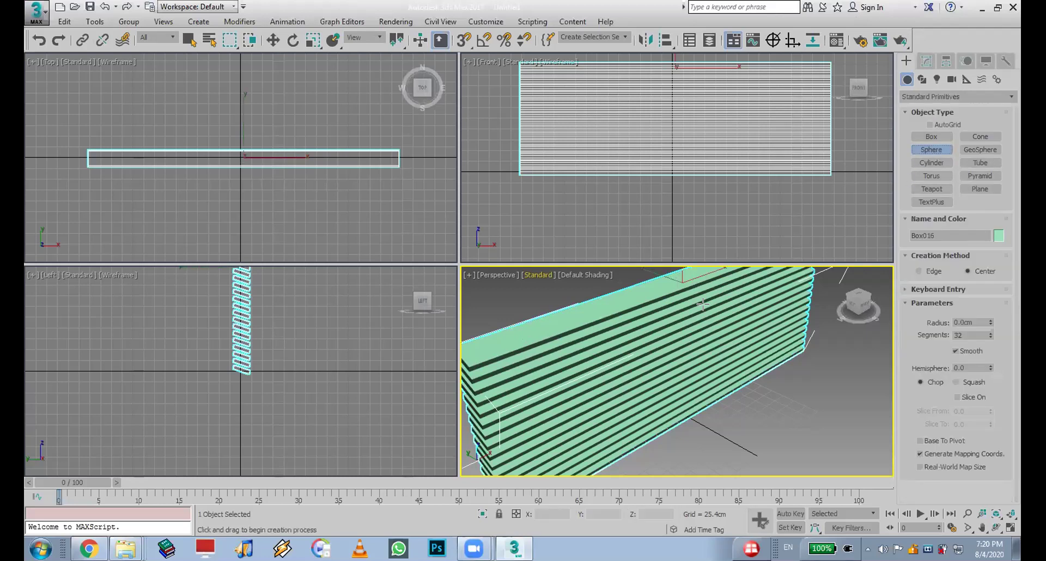
drag(671, 117, 708, 117)
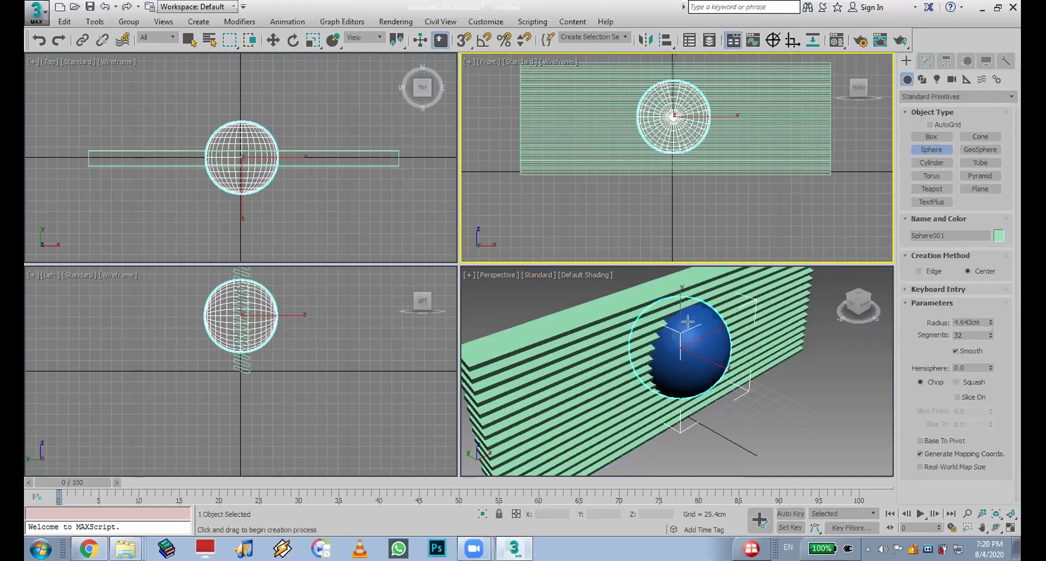
right_click(588, 331)
- Subtract the sphere from the united siding wall with ProBoolean to cut a round opening
click(588, 331)
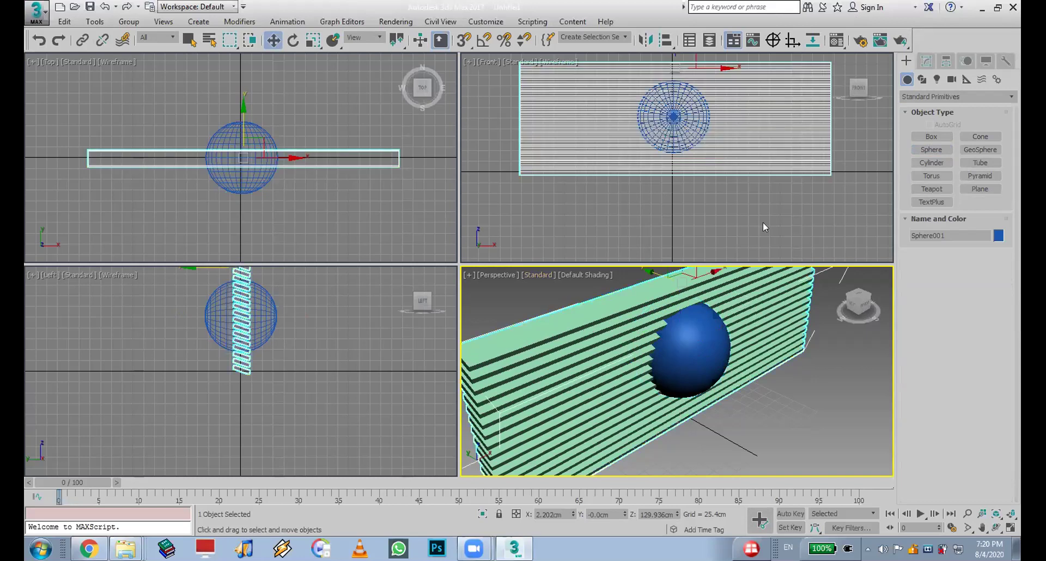
click(924, 97)
click(933, 133)
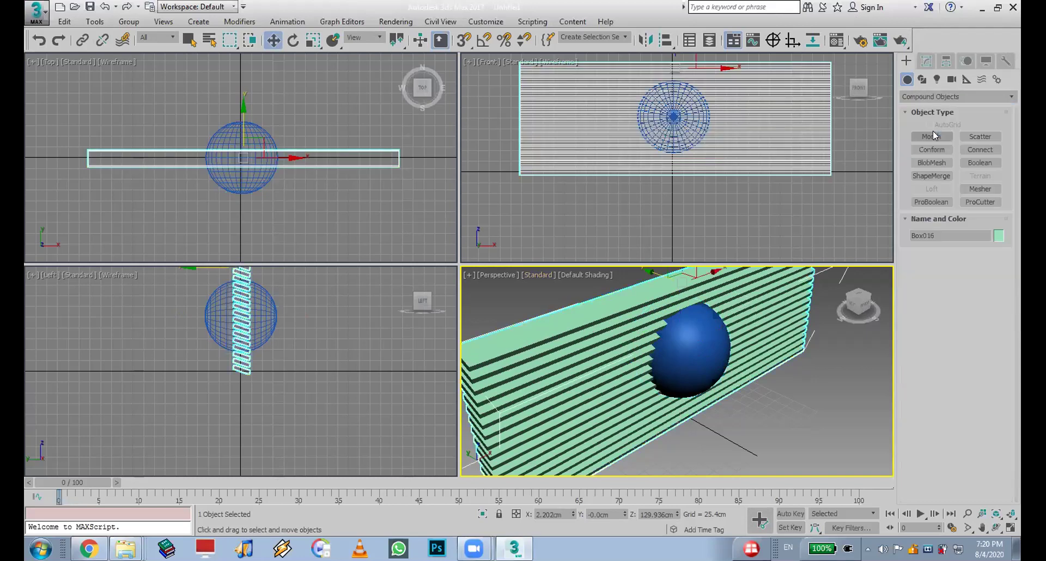
click(943, 204)
click(952, 270)
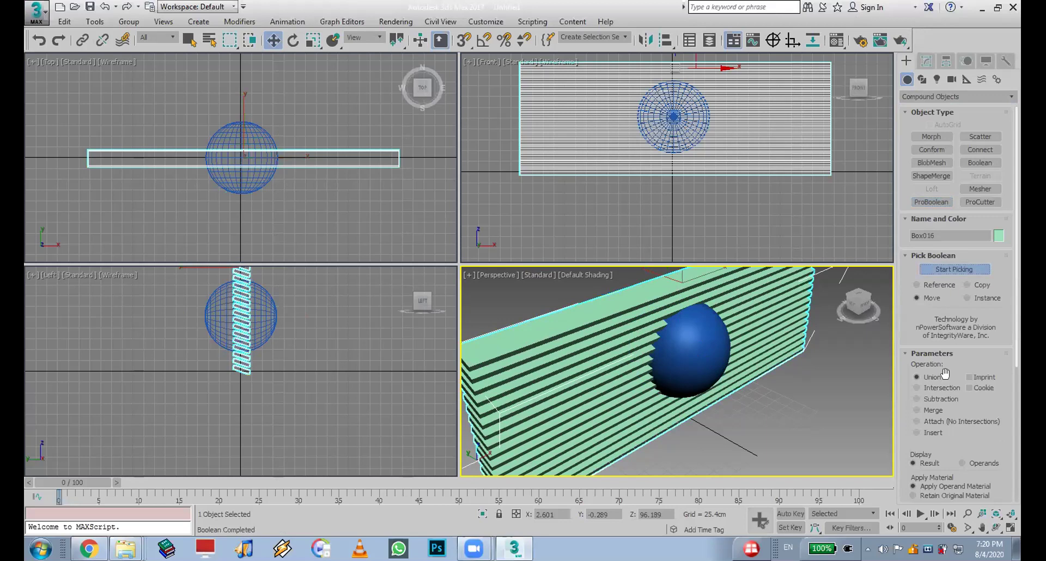
click(934, 399)
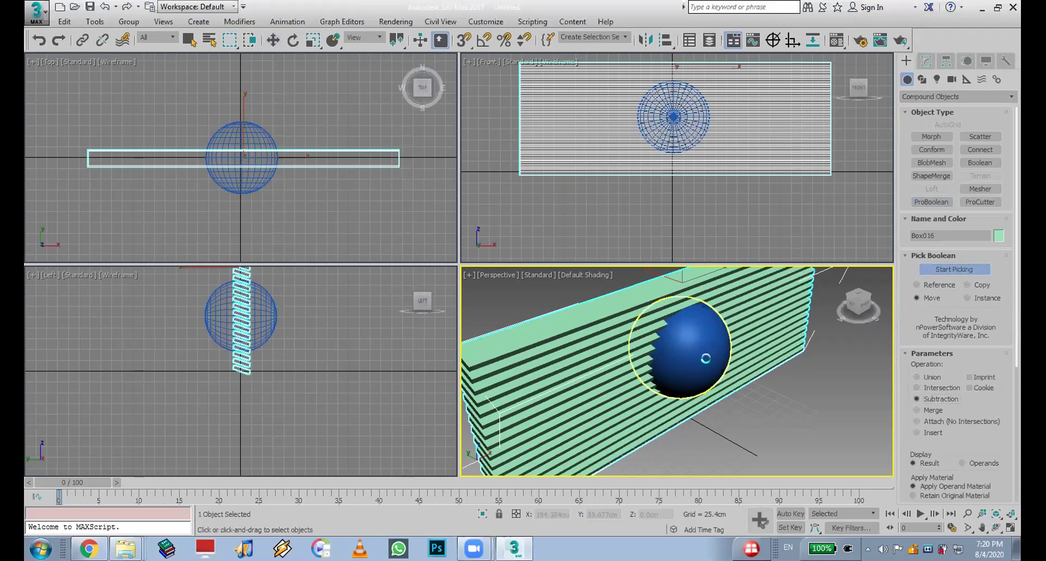
click(706, 359)
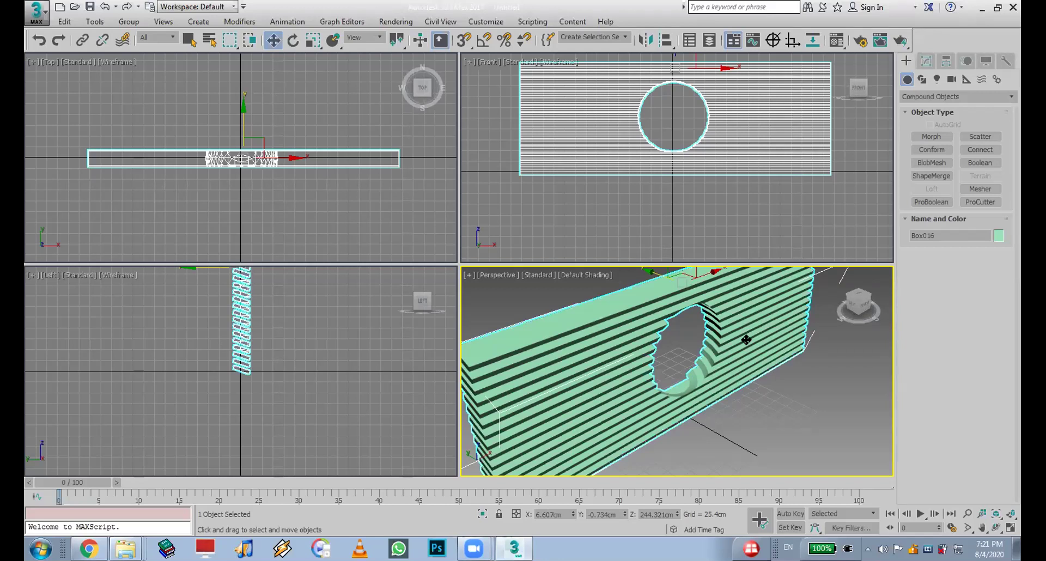
- Reset to a new empty scene, discarding the siding wall without saving
click(36, 11)
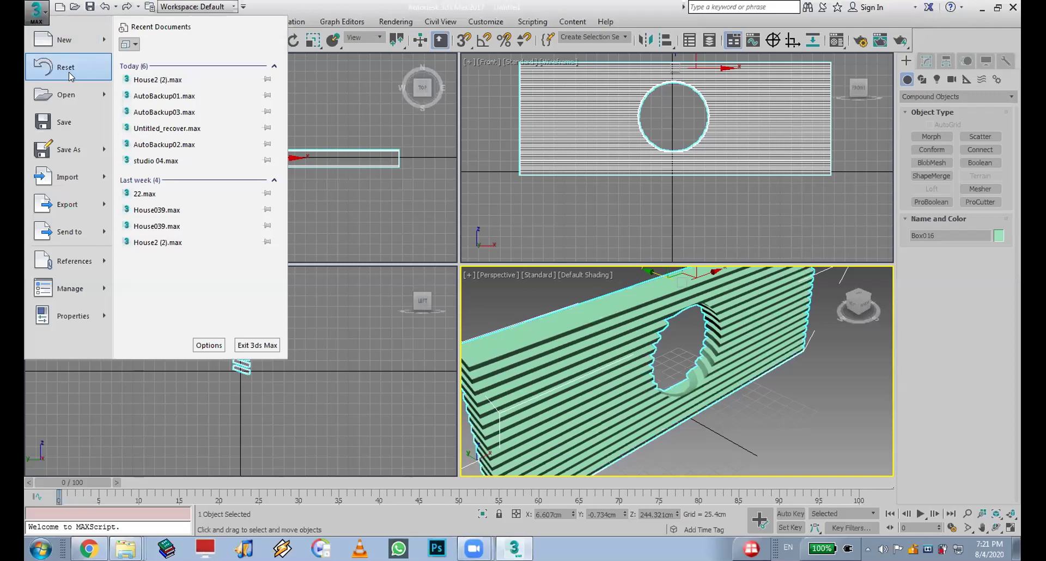
click(66, 68)
click(518, 288)
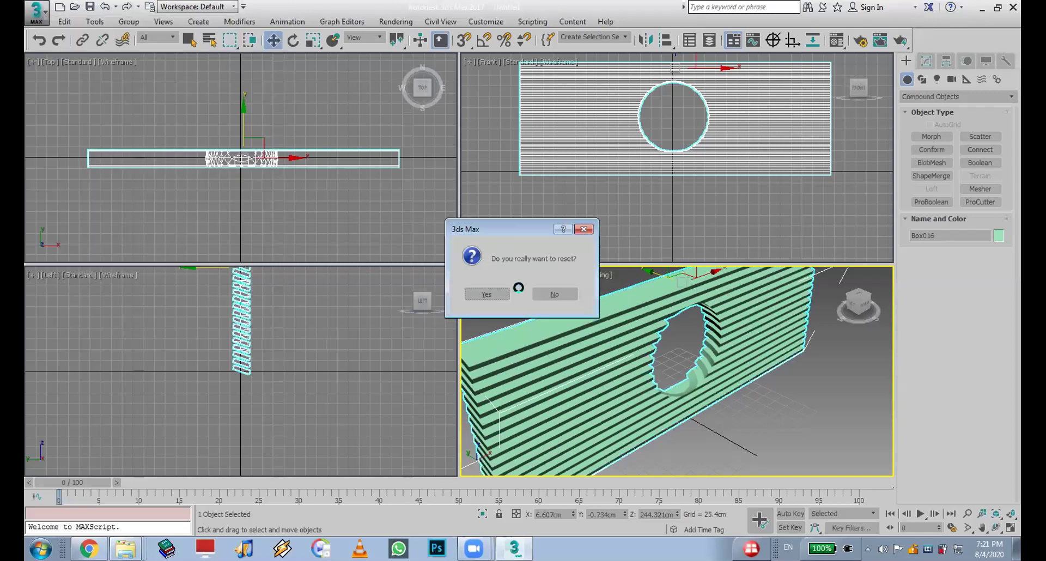
click(483, 292)
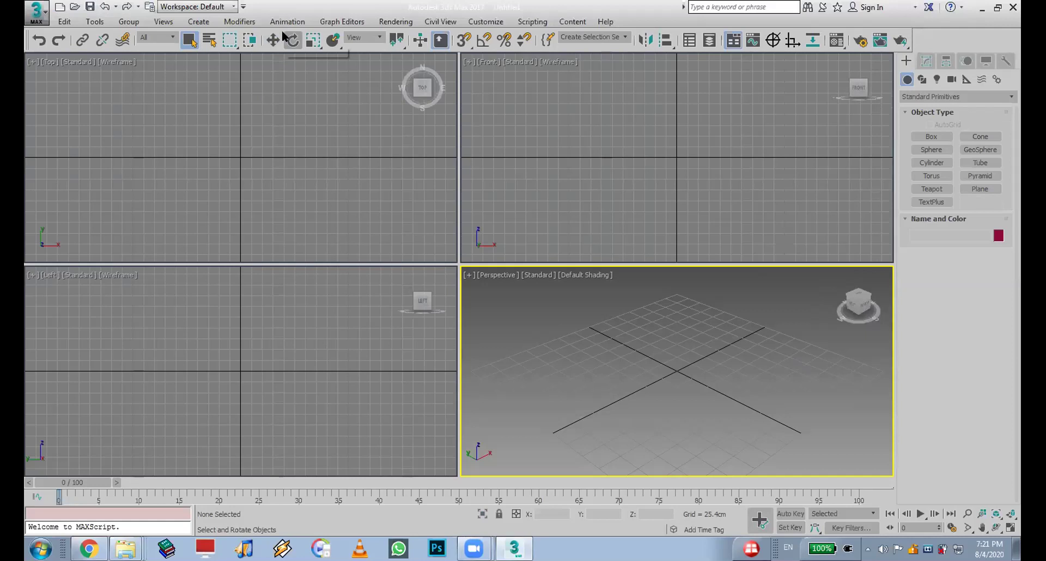
- Open House2 (2).max and orbit around the house to examine its gable wall, arched window and porch
click(38, 12)
click(157, 79)
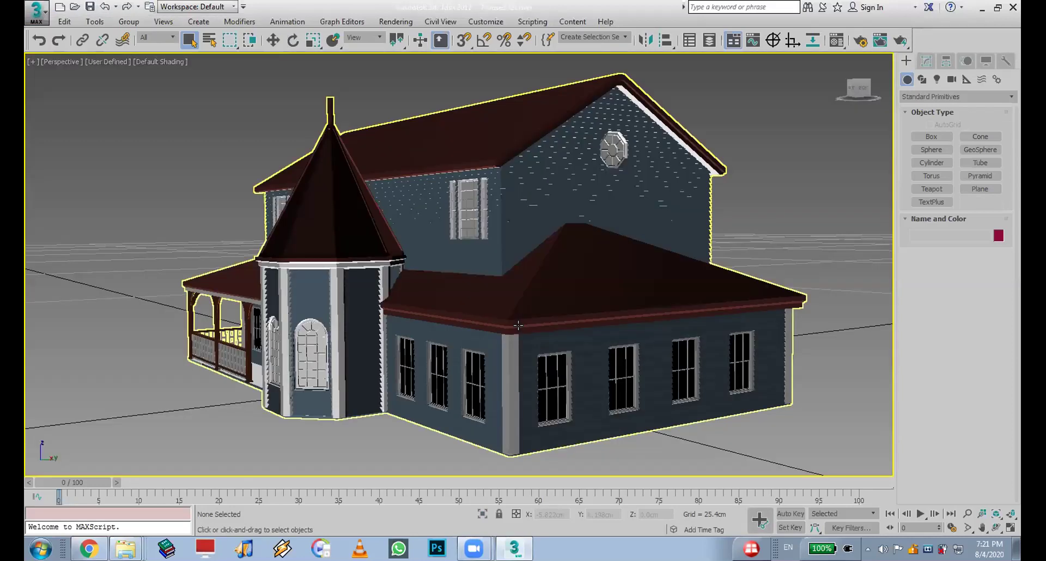
click(997, 528)
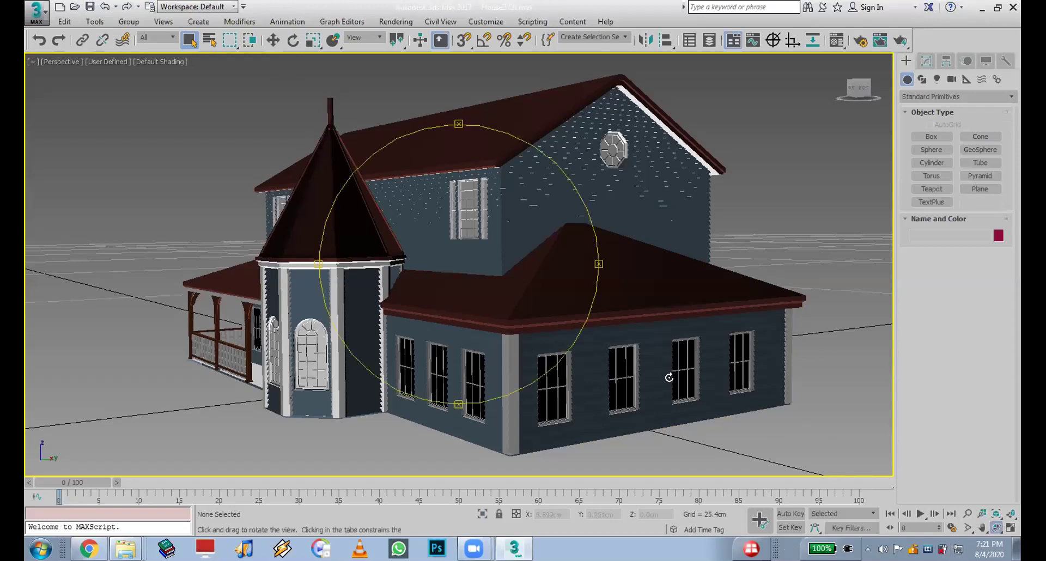
drag(320, 257, 392, 238)
scroll(392, 238, up, 4)
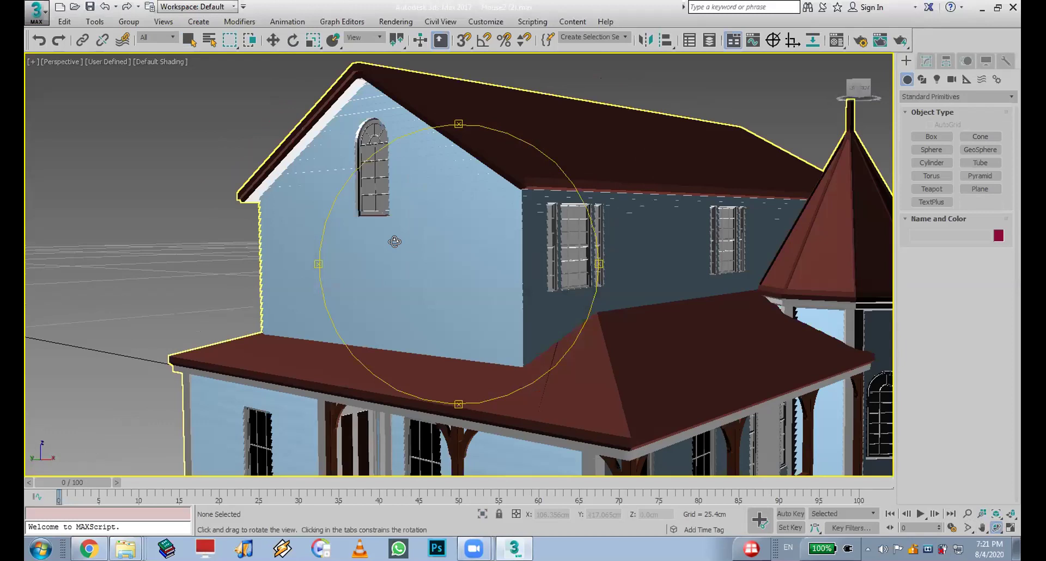
scroll(326, 237, down, 6)
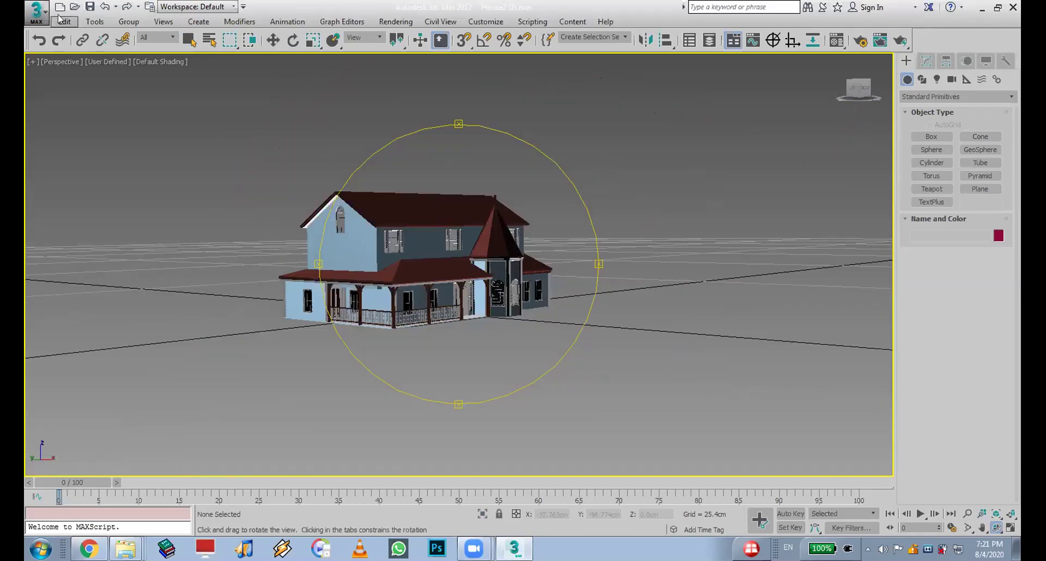
- Reset away from the house file and create a sphere with a radius of about 76.37 cm at the Perspective grid's centre
click(36, 11)
click(67, 54)
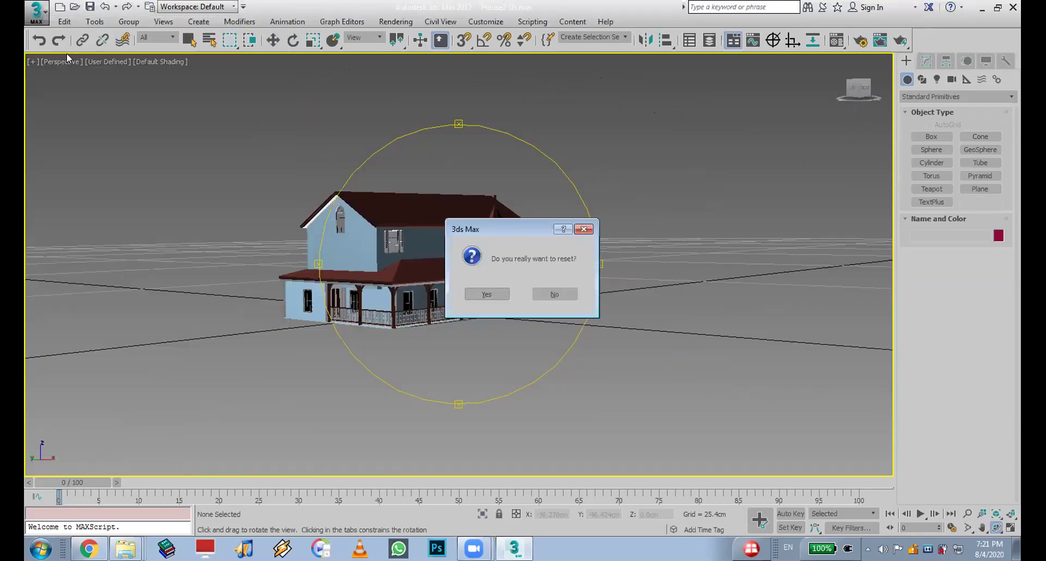
click(487, 295)
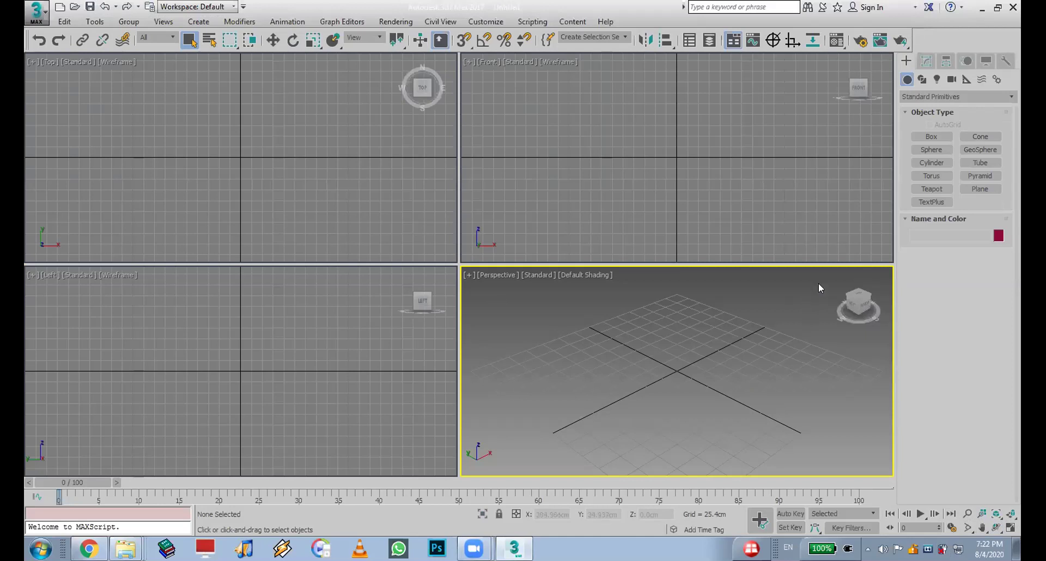
click(940, 146)
drag(676, 366, 691, 404)
click(36, 11)
click(57, 94)
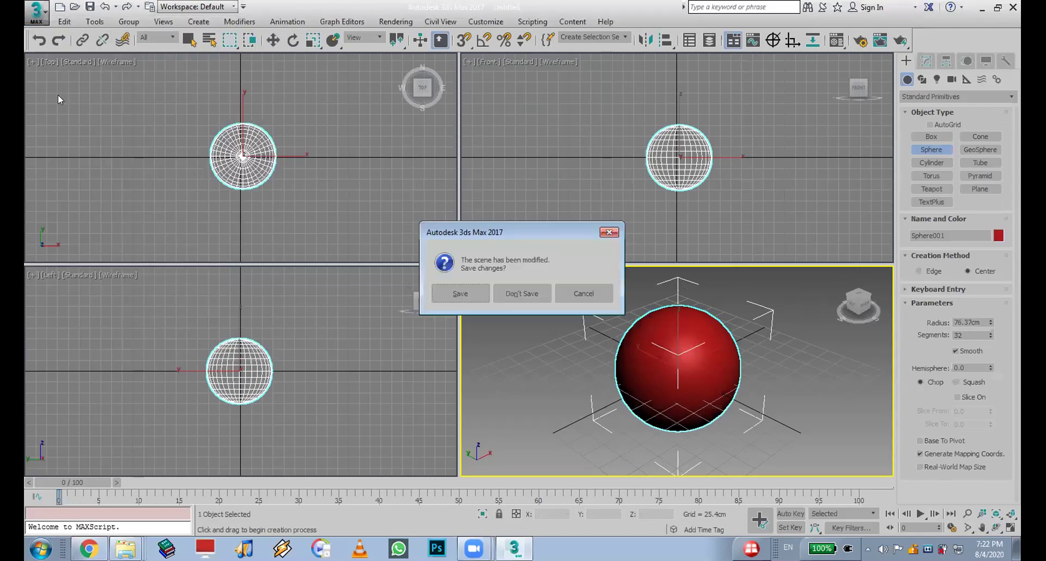
click(543, 293)
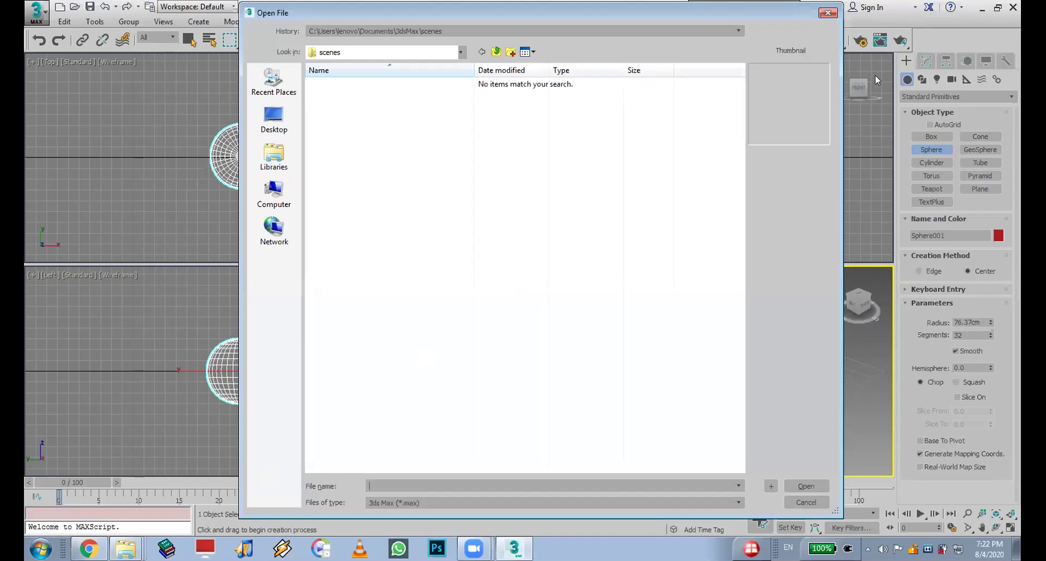
click(828, 14)
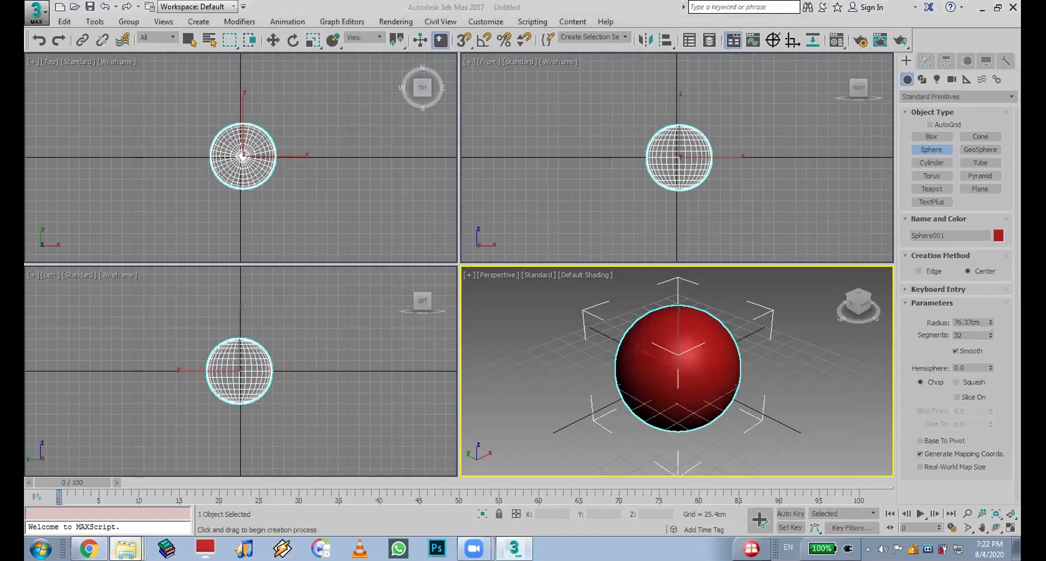
- Switch to the MAX PIc folder in Windows Explorer and examine the mosque photo PIC-828-1358833900.jpg, closing it when done
right_click(126, 548)
click(128, 515)
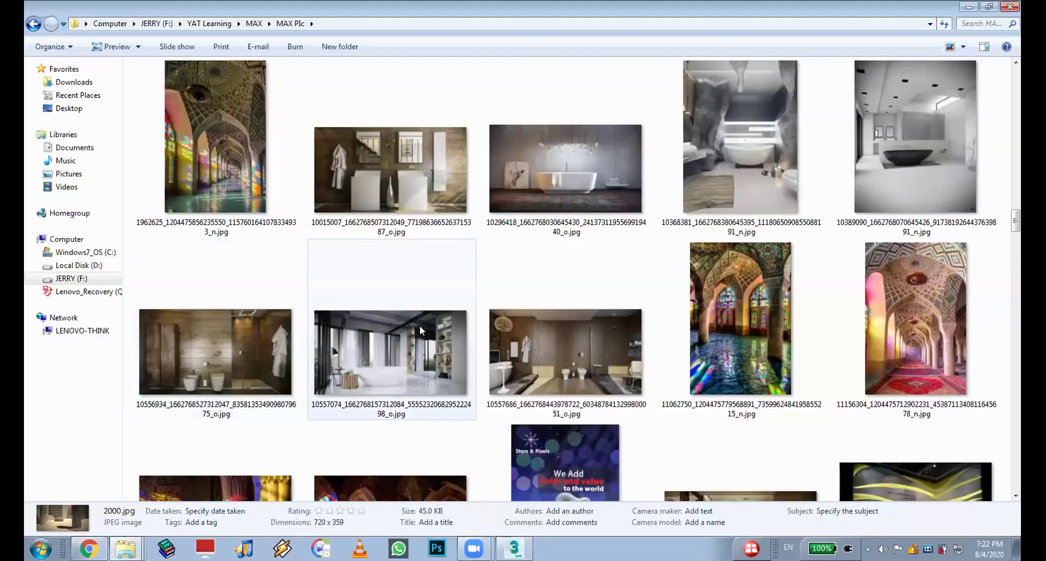
drag(1015, 227, 1018, 458)
double_click(492, 195)
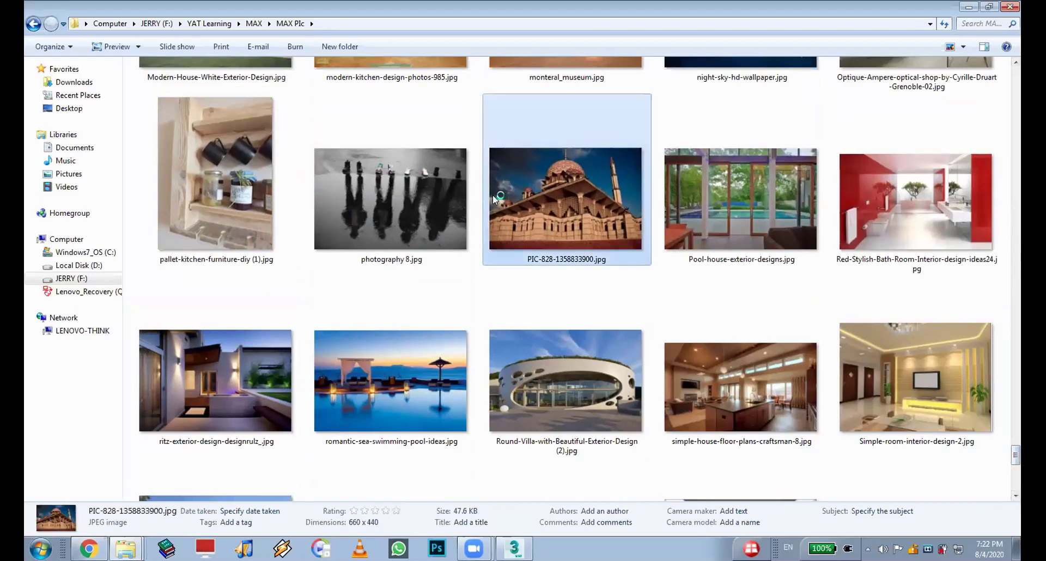
scroll(536, 240, up, 4)
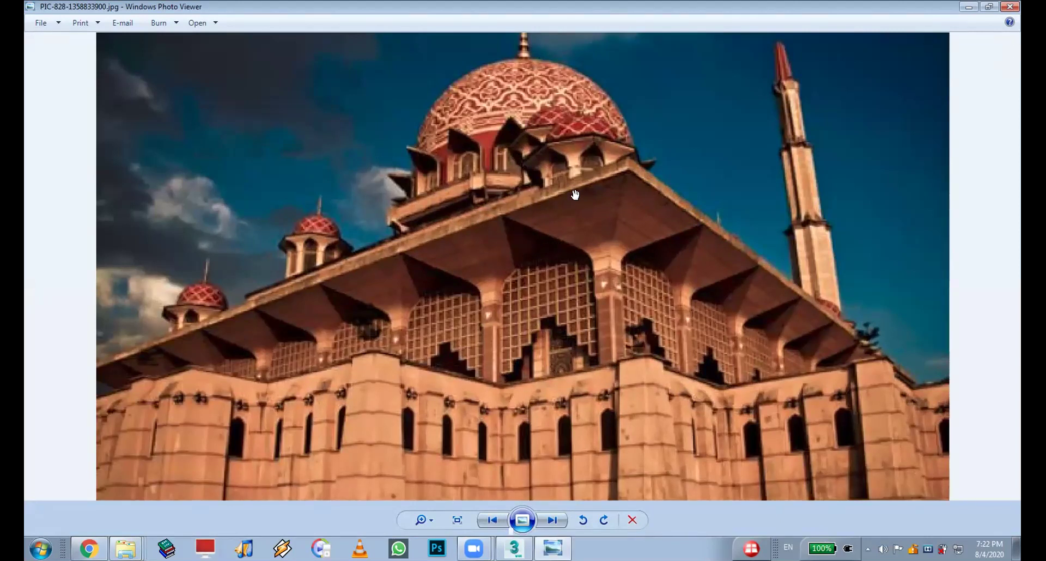
click(514, 517)
click(1010, 7)
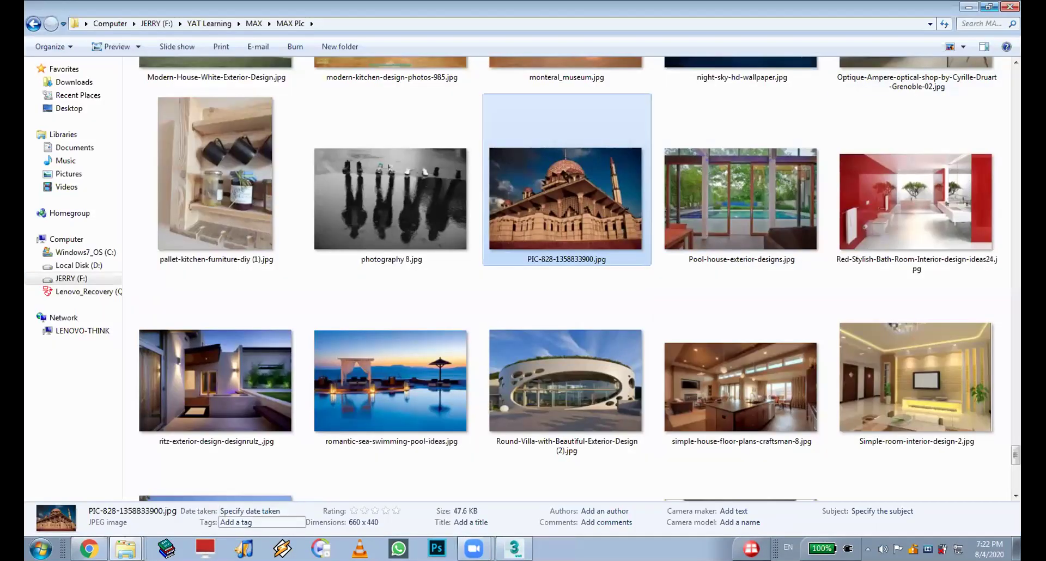
- Switch back to 3ds Max, start opening a scene without saving the sphere, and browse to the Max Files folder inside MAX
key(alt+Tab)
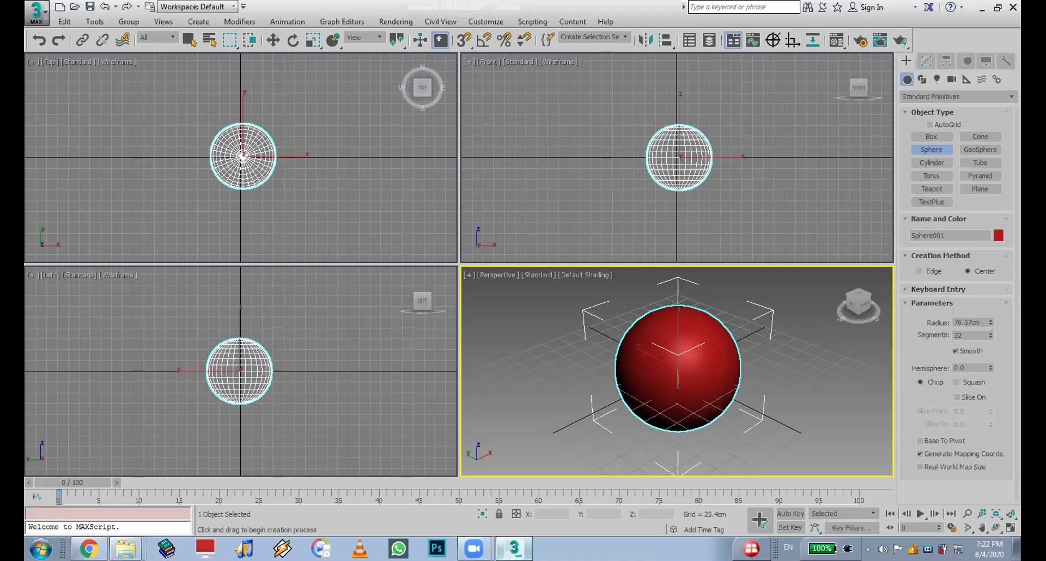
key(alt+f)
click(56, 95)
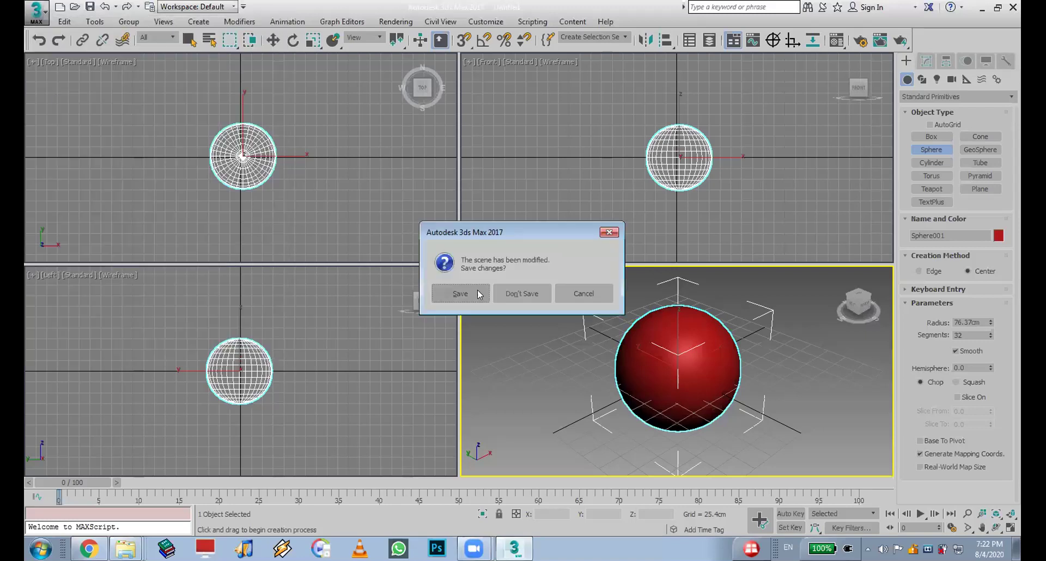
click(526, 297)
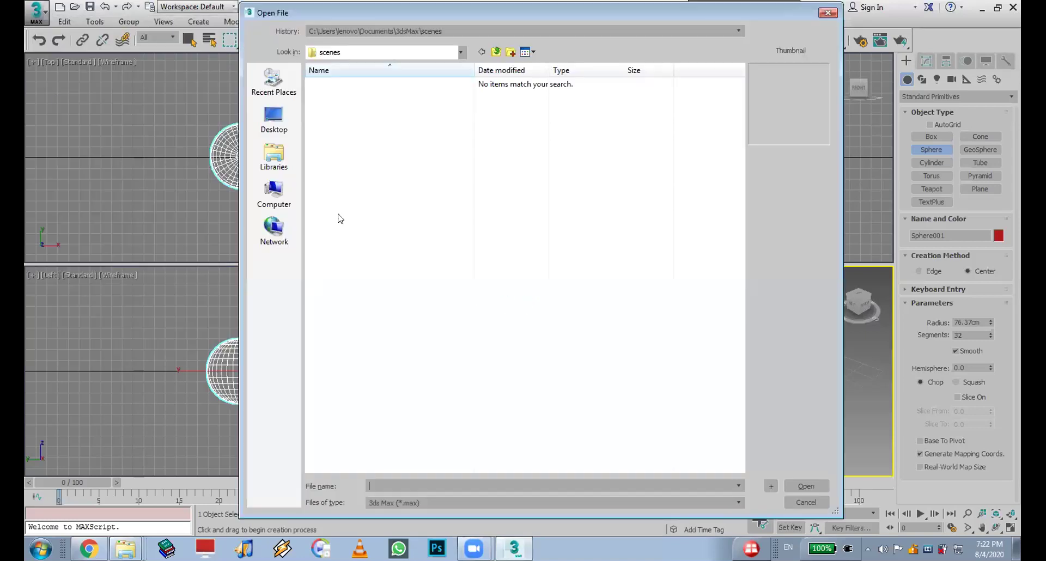
click(274, 197)
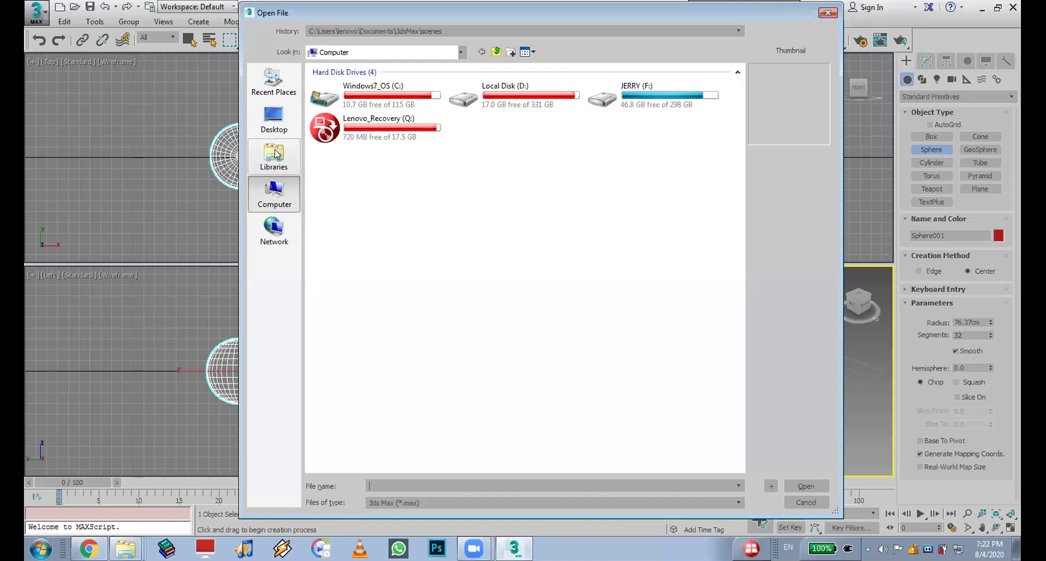
key(BackSpace)
double_click(365, 310)
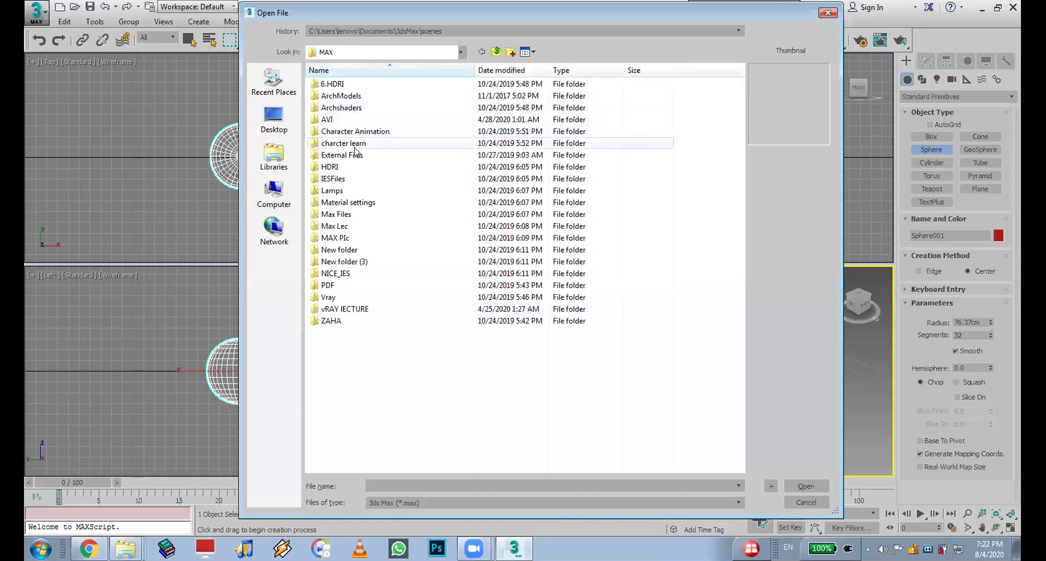
double_click(346, 214)
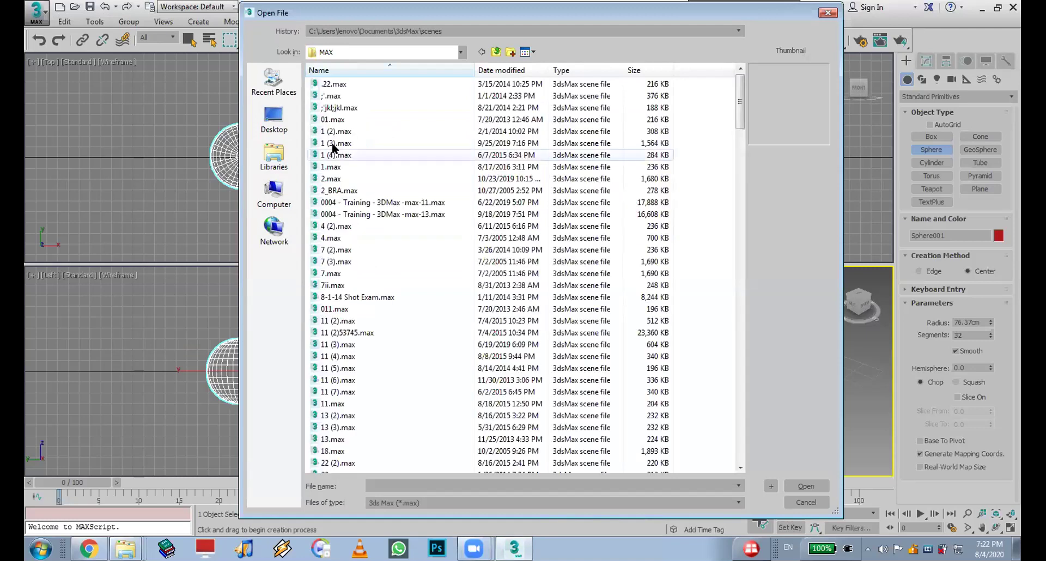
- Sort the scene files by descending name and open Tony - The Mosque.max, continuing without its missing external file
click(316, 74)
key(Down)
key(Down)
key(Down)
key(Down)
key(Down)
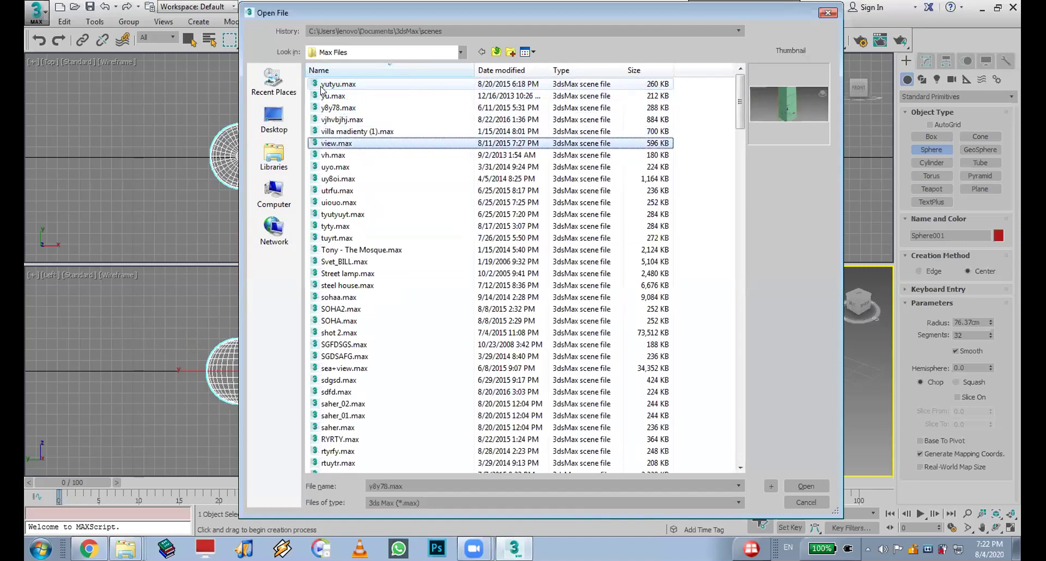
key(Down)
key(Down)
key(Down)
key(Down)
key(Down)
key(Down)
key(Down)
key(Down)
key(Down)
key(Down)
key(Down)
key(Up)
key(Up)
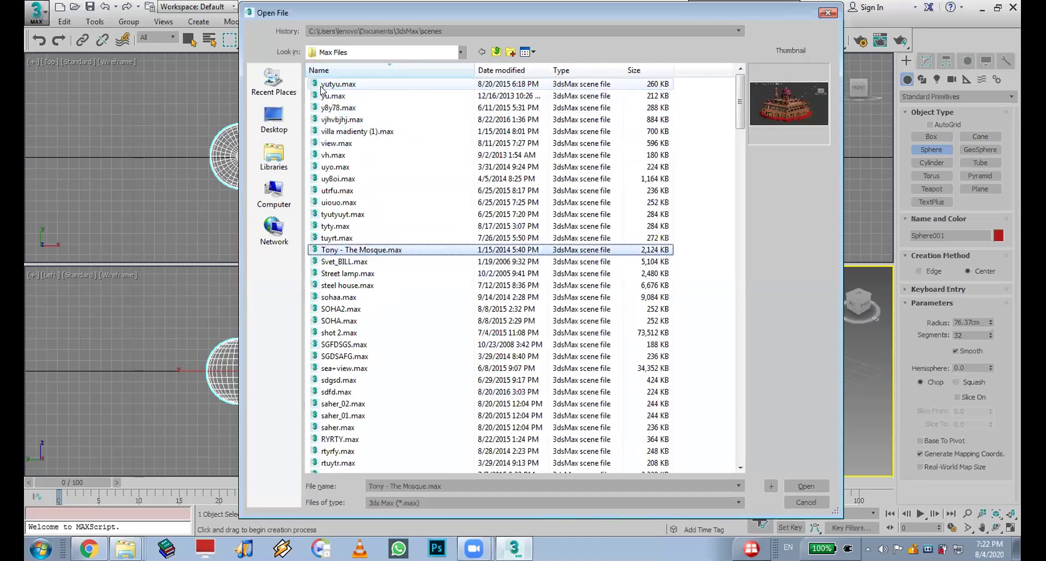
key(Return)
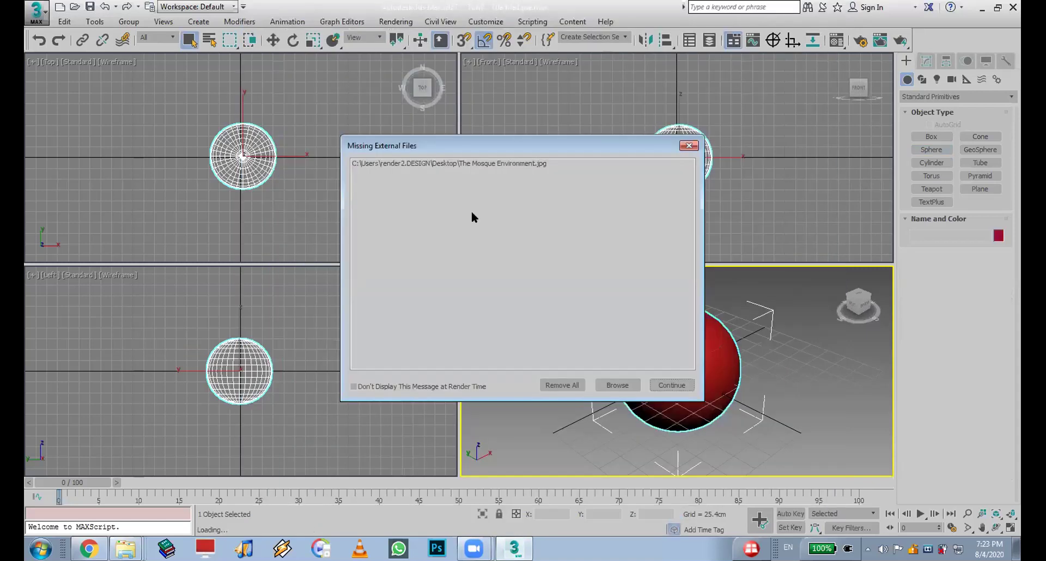
click(674, 384)
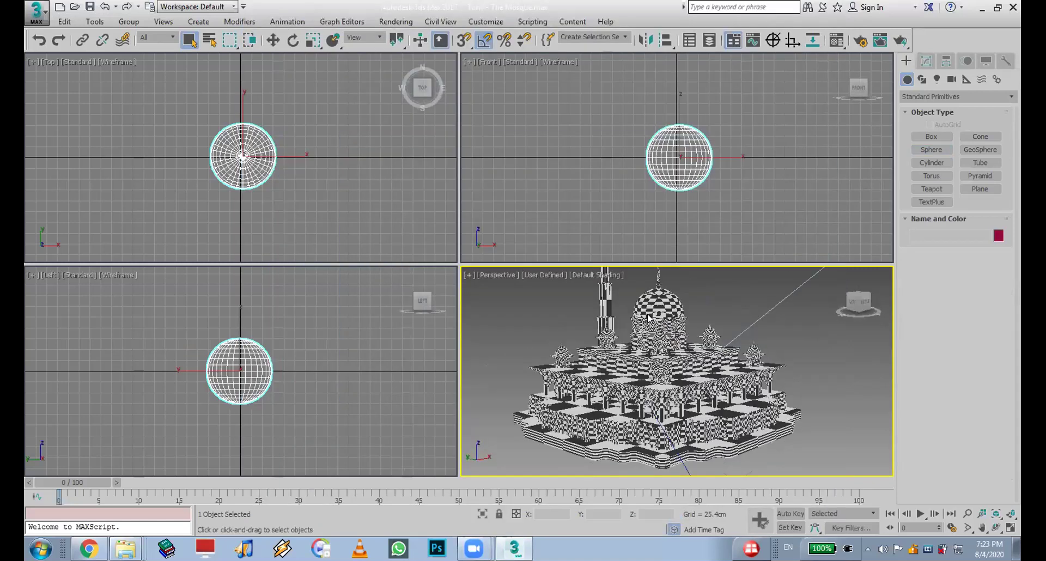
- Examine the mosque's domes and minaret in the Perspective view and show the polygon, vertex and FPS statistics
middle_drag(646, 321, 610, 349)
scroll(613, 349, up, 5)
scroll(652, 379, down, 3)
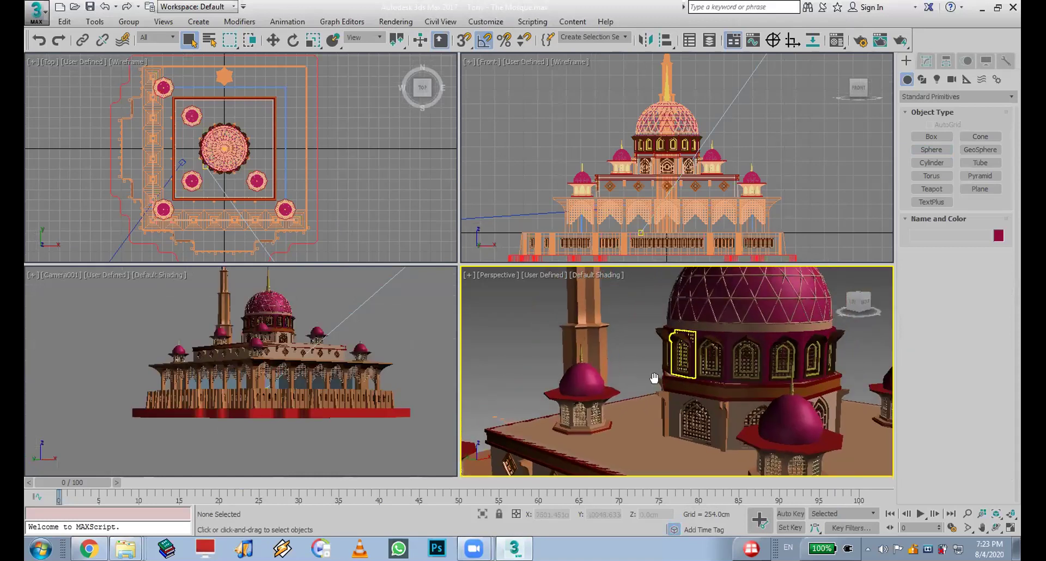
middle_drag(647, 372, 646, 384)
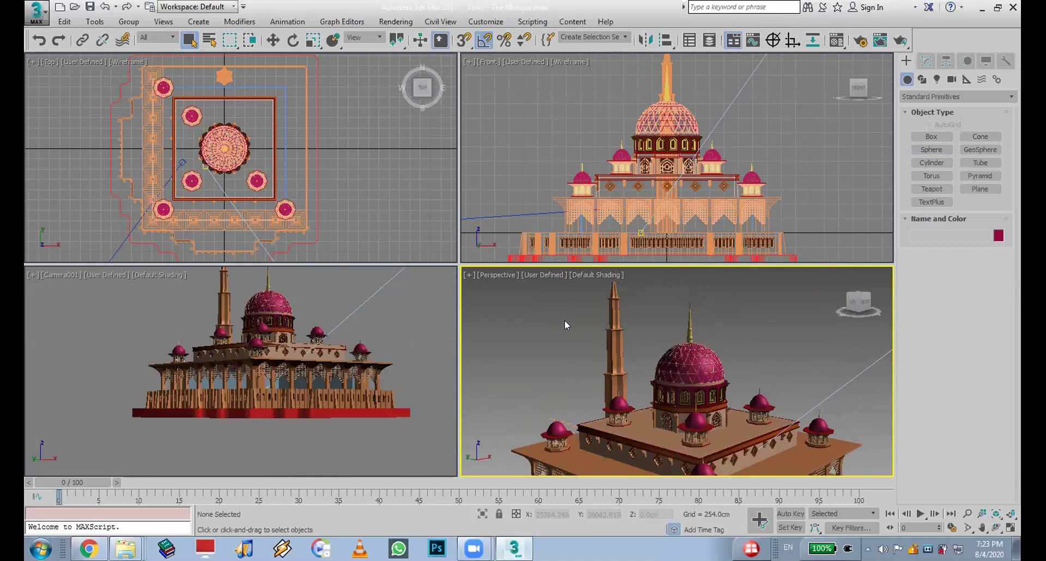
key(7)
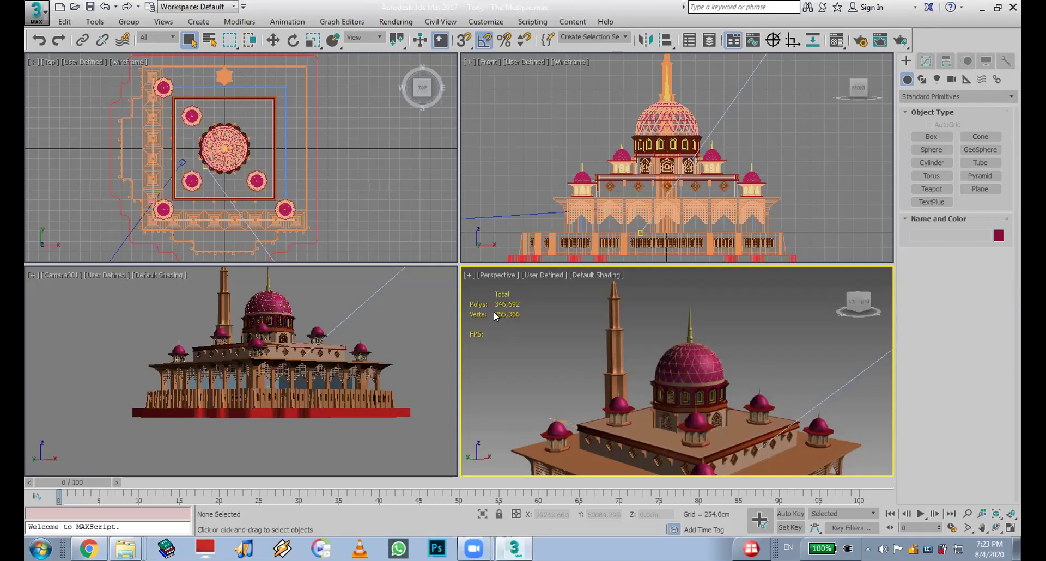
mouse_move(786, 371)
alt+middle_down()
mouse_move(763, 346)
mouse_move(779, 360)
alt+middle_up()
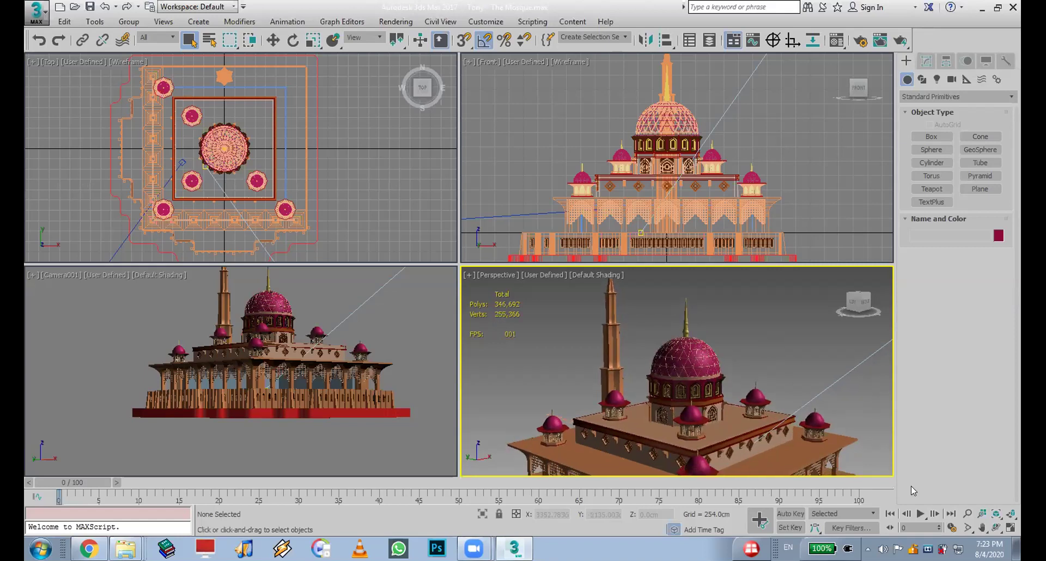
- Delete the solid shell of the mosque's large central dome, leaving its lattice in place
click(987, 523)
drag(654, 385, 681, 352)
right_click(681, 352)
click(666, 350)
scroll(672, 348, up, 5)
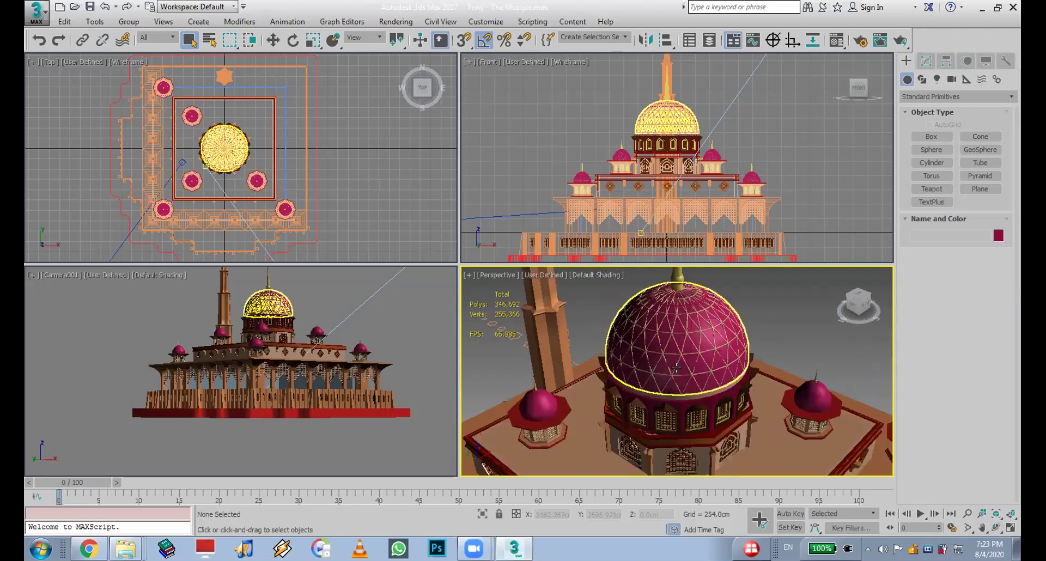
key(Delete)
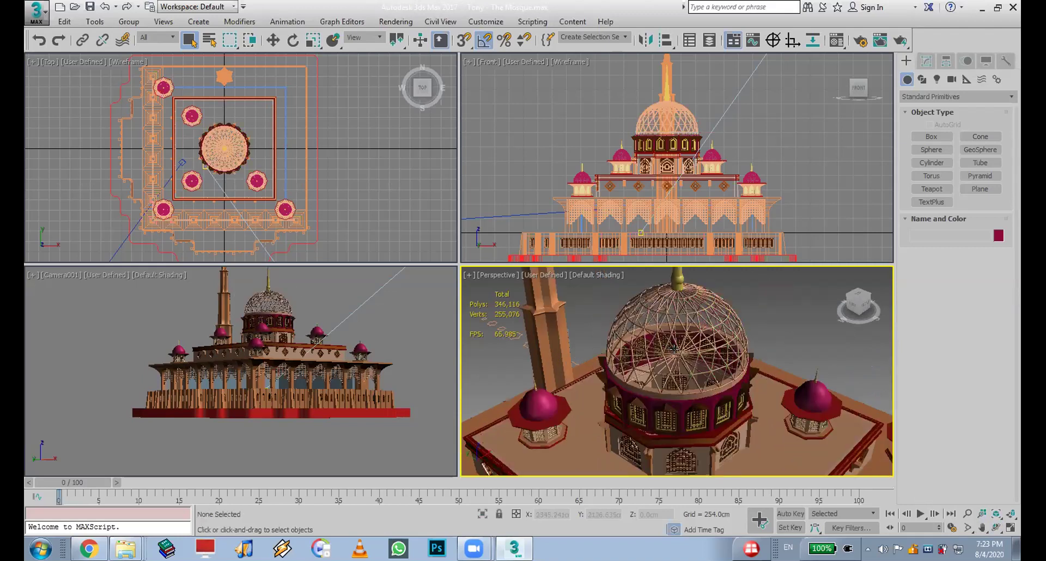
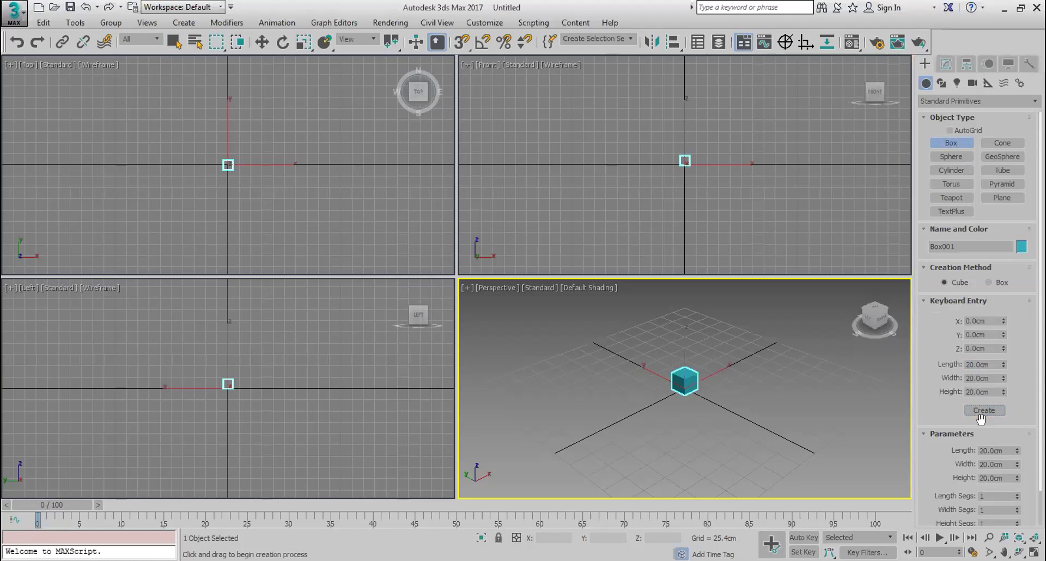
- Scale the box uniformly by an offset of 50% with exact transform entry
click(1033, 538)
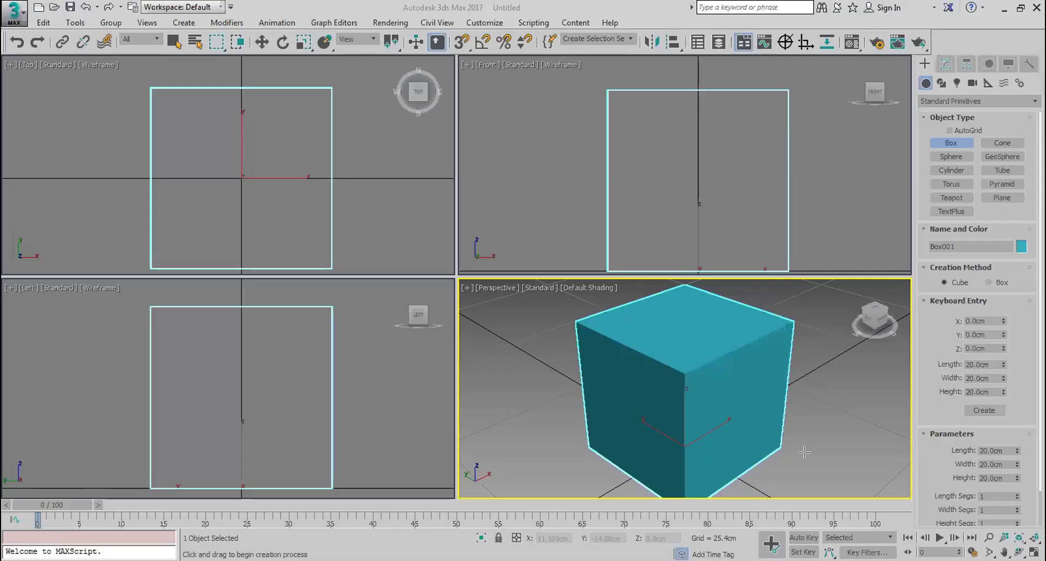
click(289, 38)
click(301, 42)
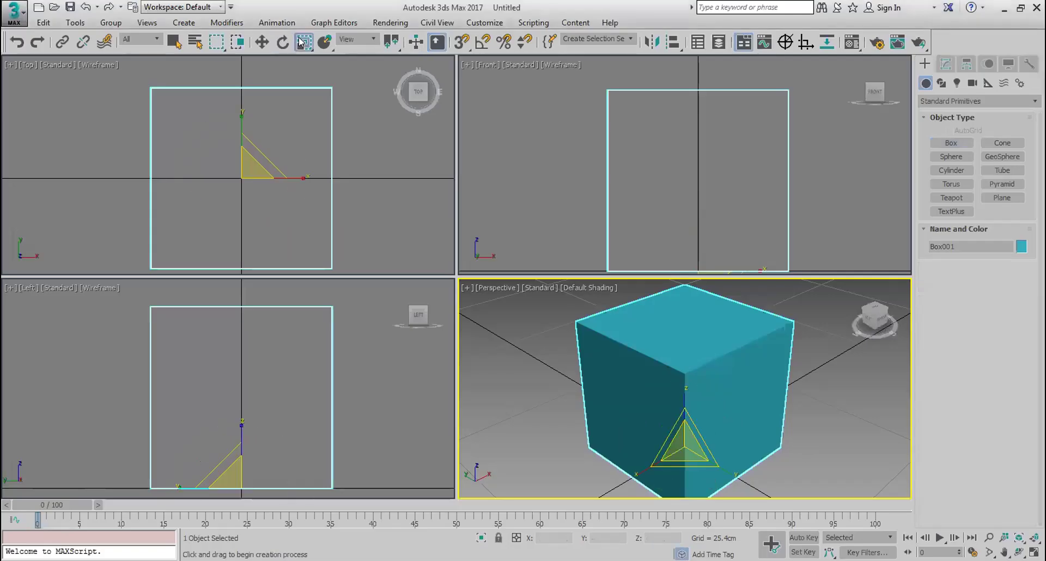
right_click(300, 42)
double_click(512, 184)
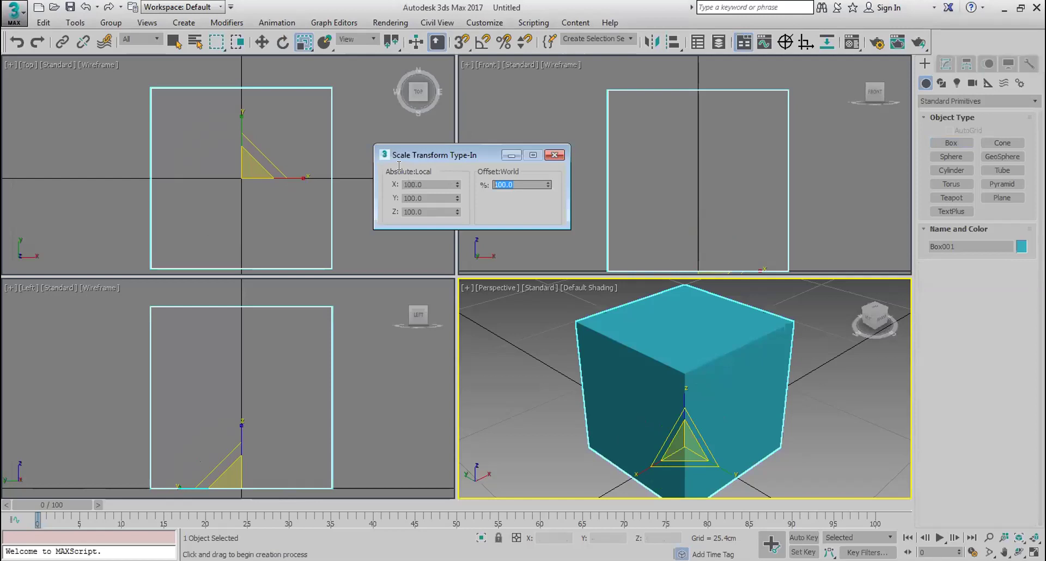
text(50)
key(Return)
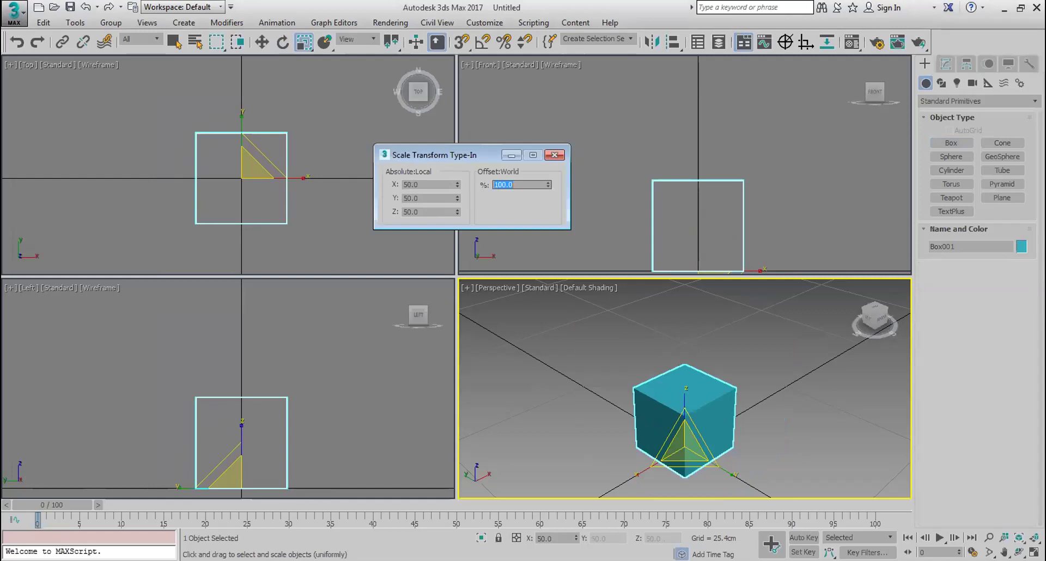
- Check the scaled box's length, width and height parameters
key(r)
middle_drag(692, 406, 688, 366)
key(r)
key(r)
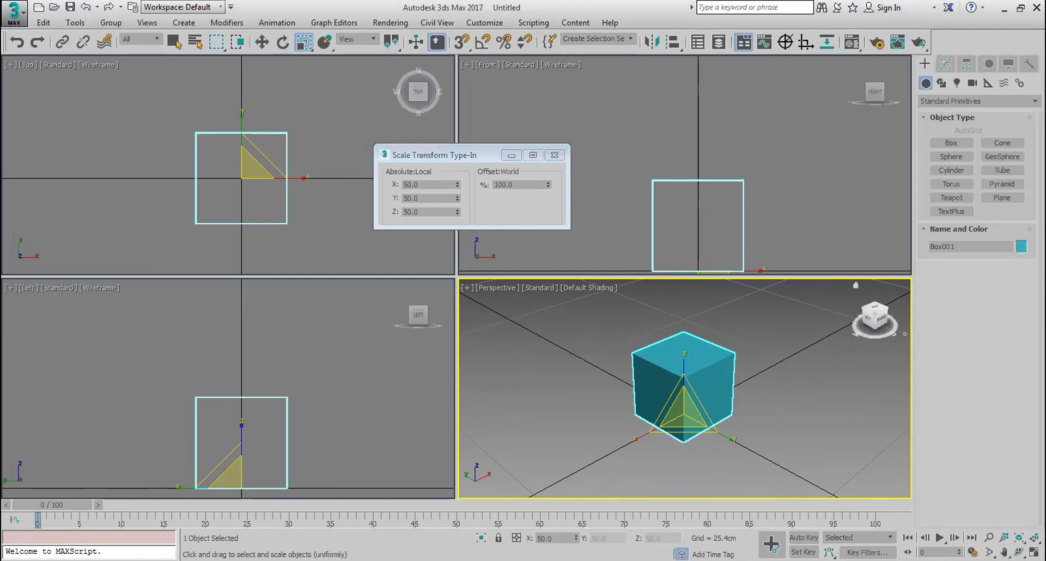
click(948, 64)
double_click(999, 248)
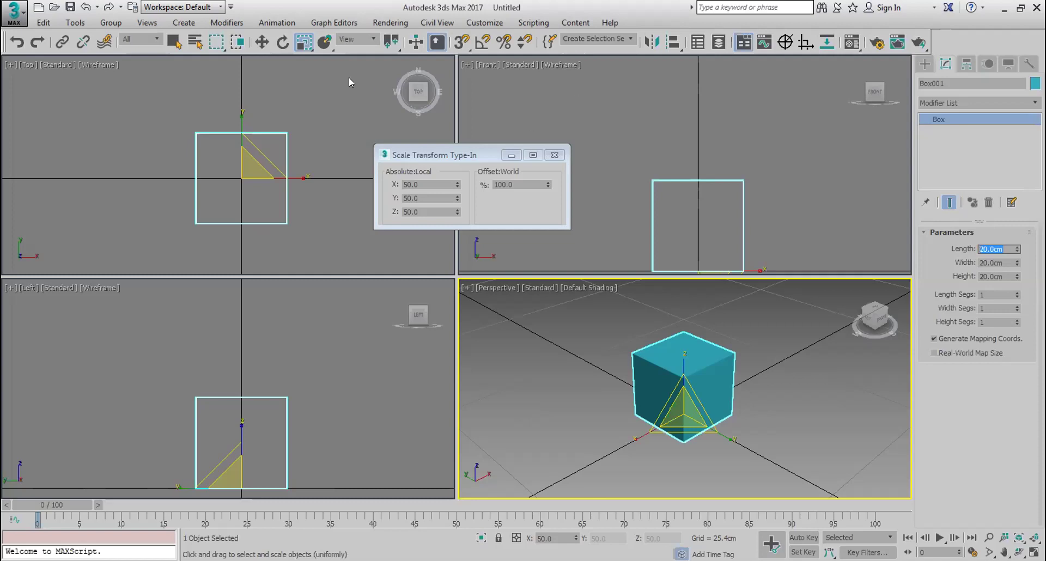
- Scale the box uniformly by a further 50% offset and close the Scale Transform Type-In
click(537, 185)
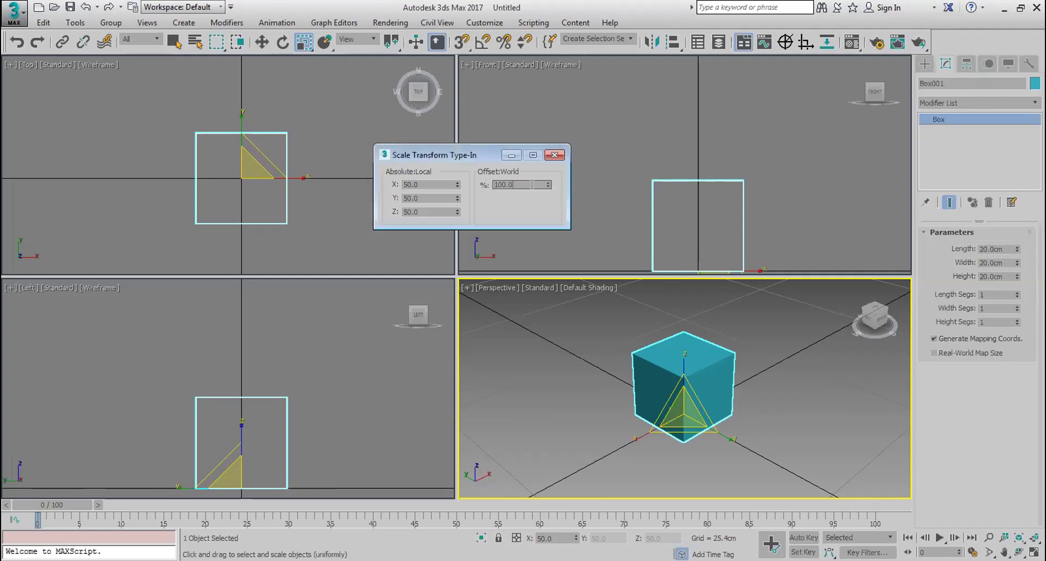
text(50)
key(Return)
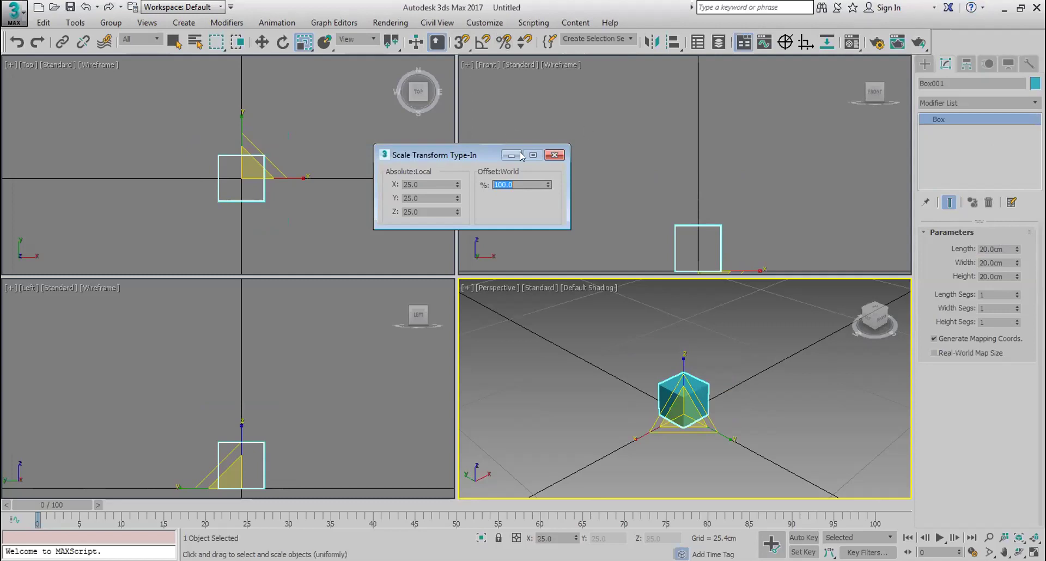
click(561, 157)
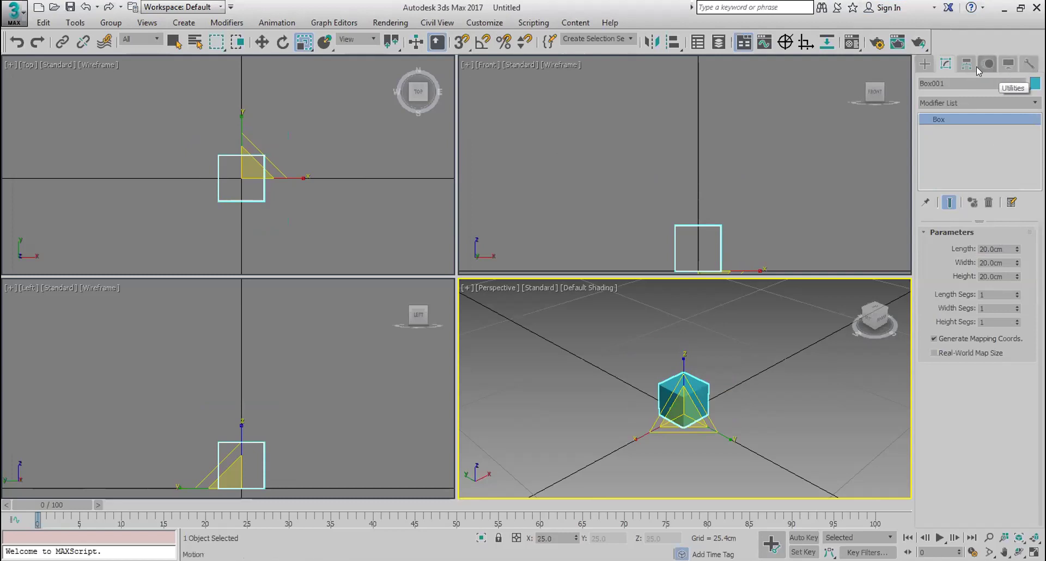
- Load the Rescale World Units utility from the full list of additional utilities
click(925, 63)
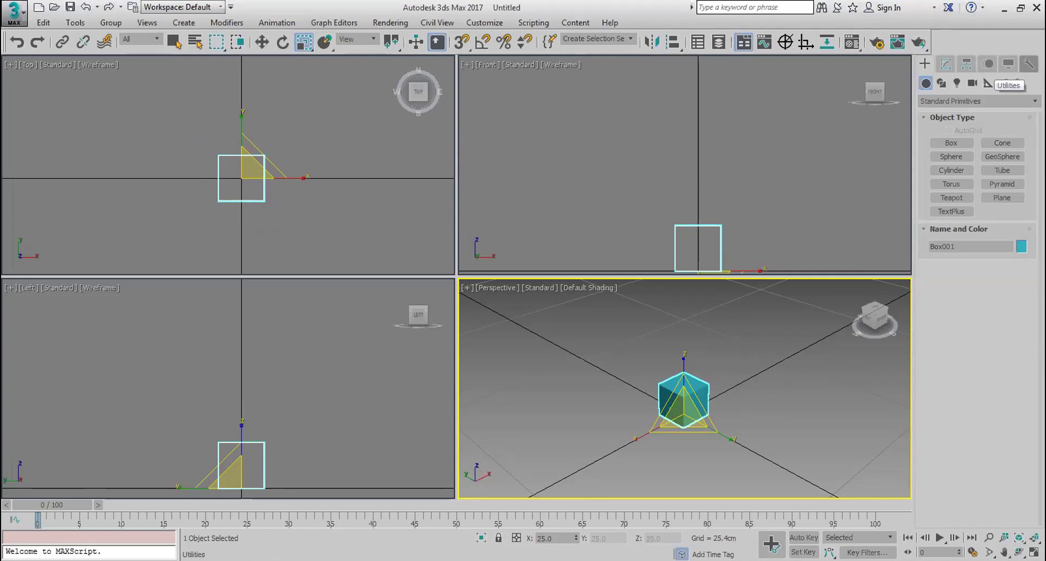
click(1029, 65)
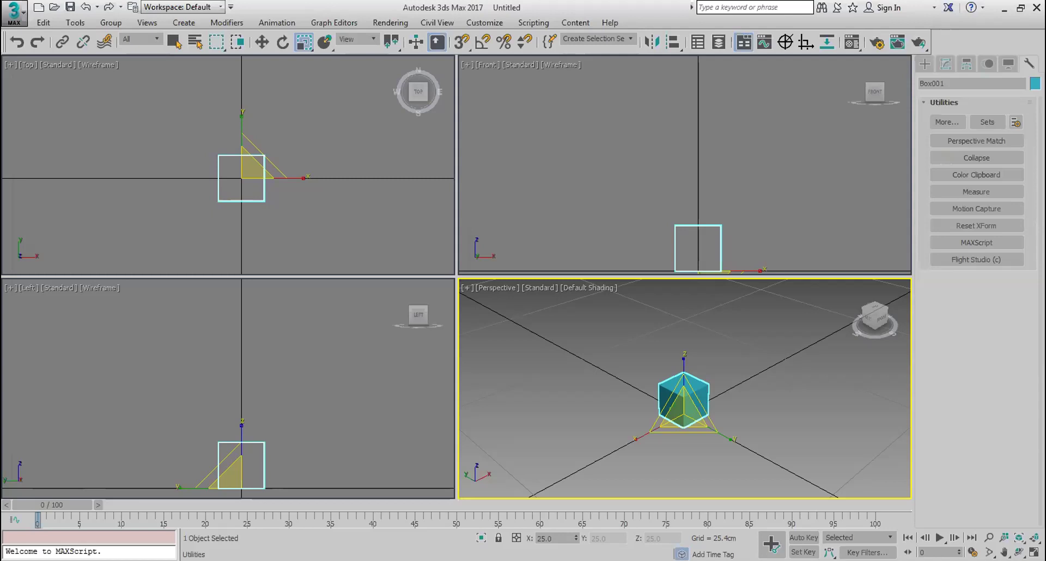
click(945, 122)
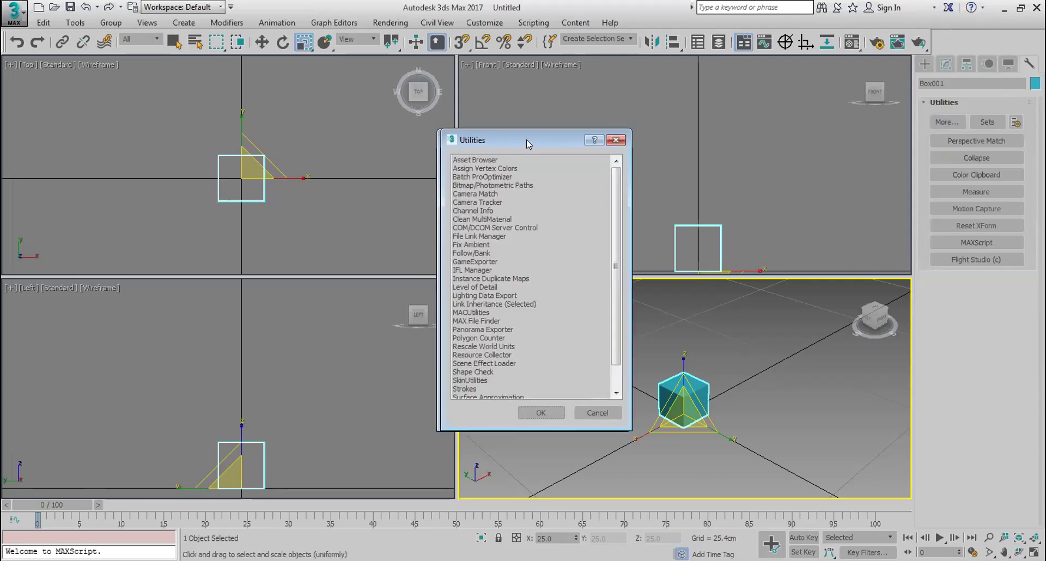
drag(526, 140, 805, 68)
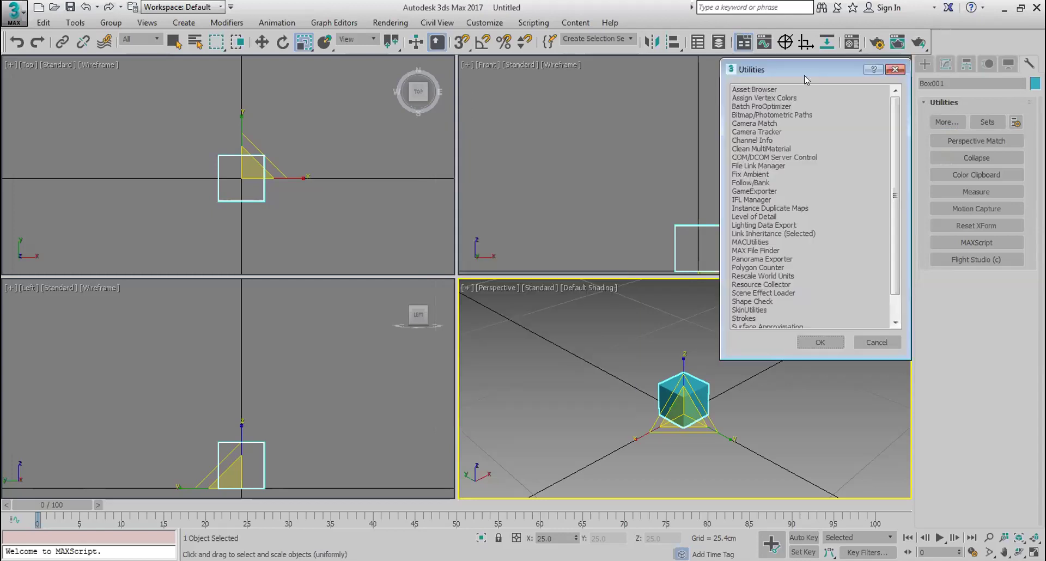
click(752, 242)
scroll(806, 284, down, 1)
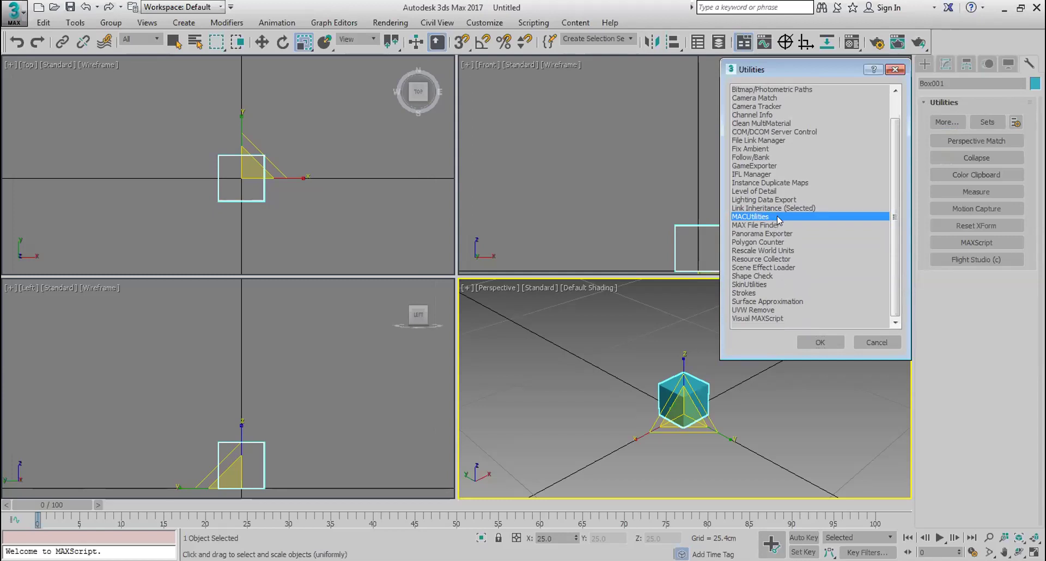
click(768, 193)
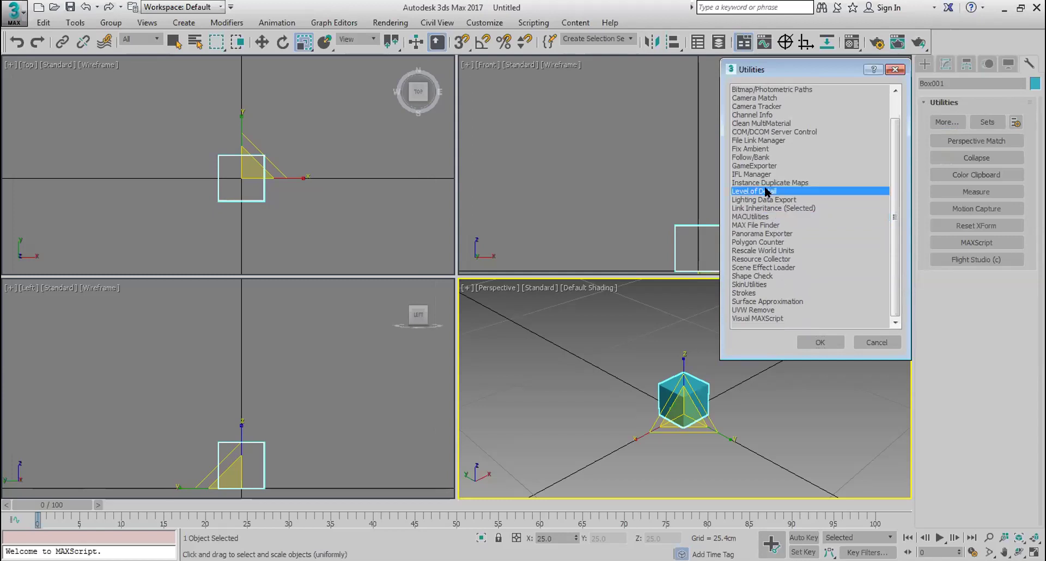
scroll(771, 217, up, 1)
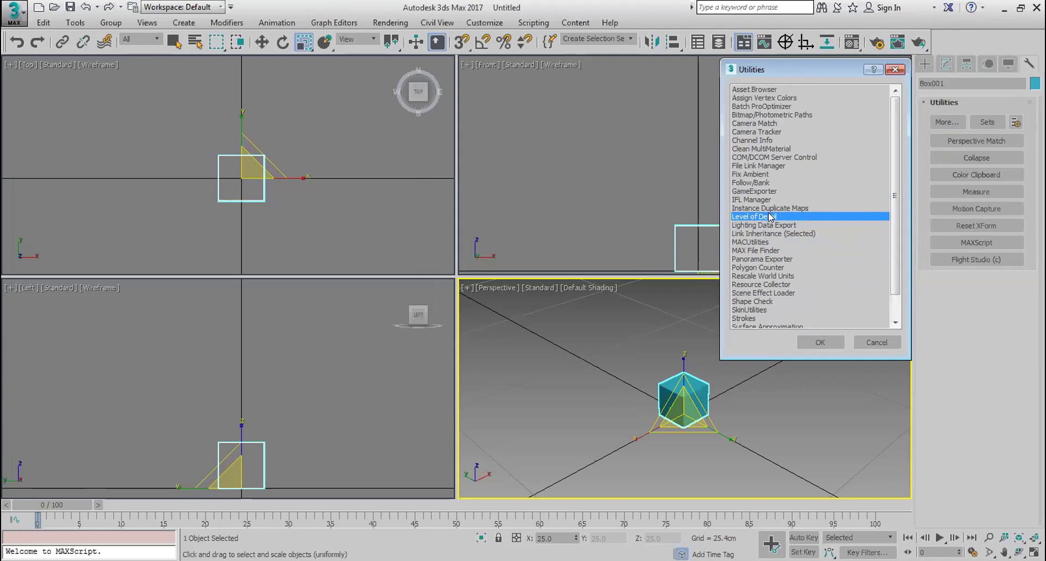
click(777, 276)
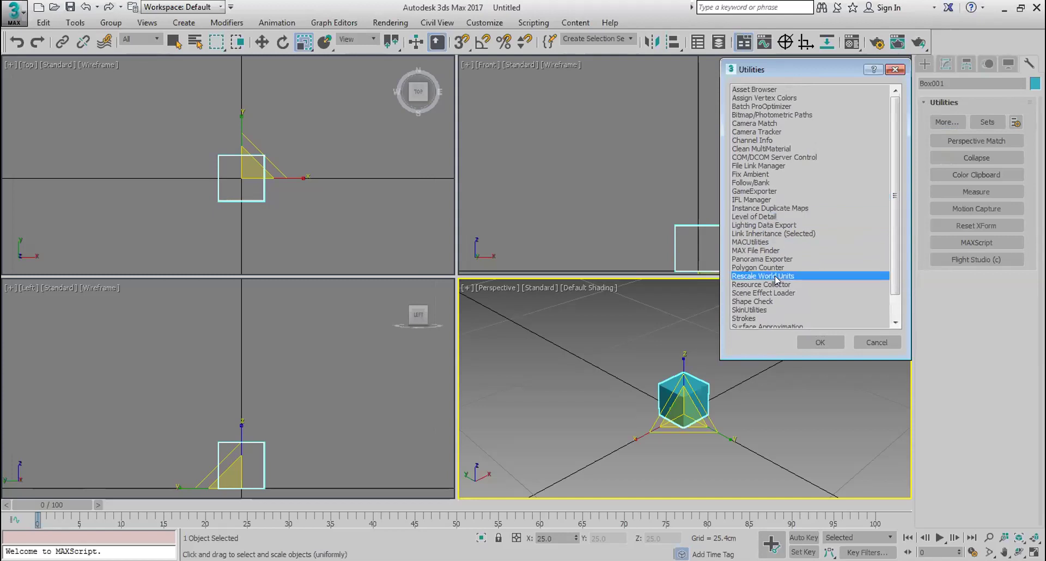
click(821, 341)
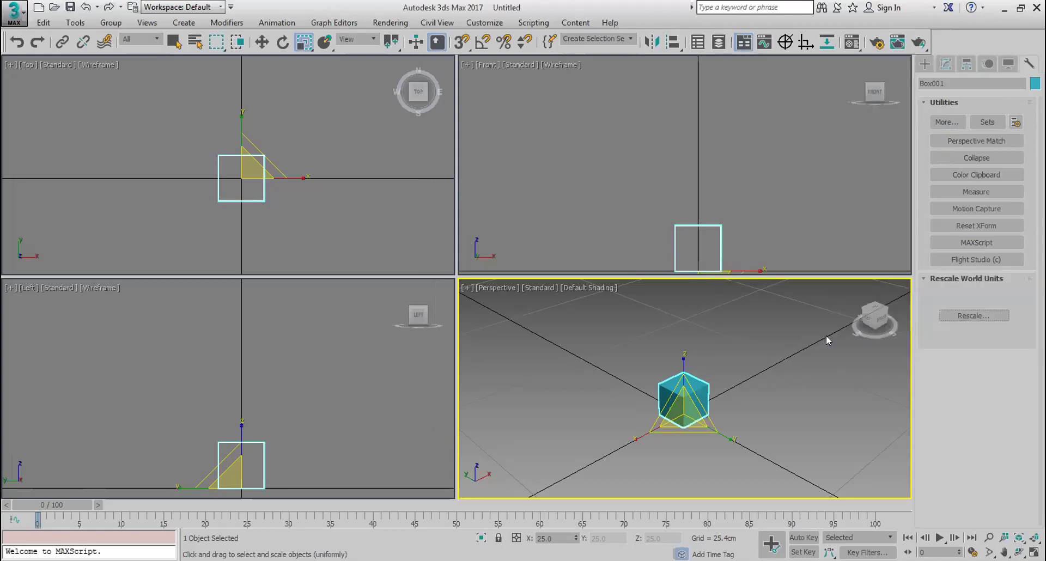
- Rescale the world units of the whole scene by a factor of 0.5 and check the box's dimension parameters
click(978, 318)
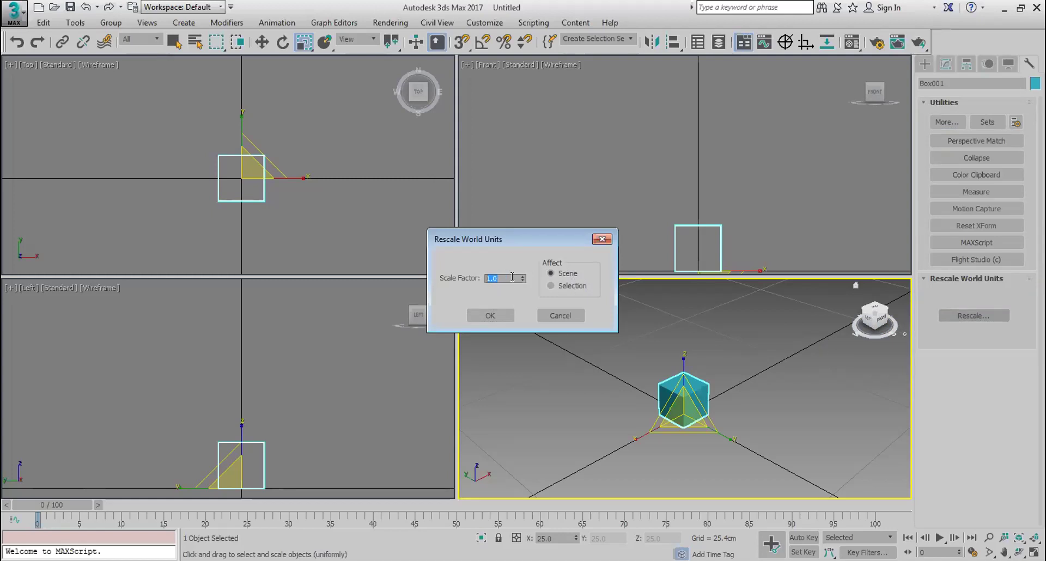
text(.5)
click(481, 315)
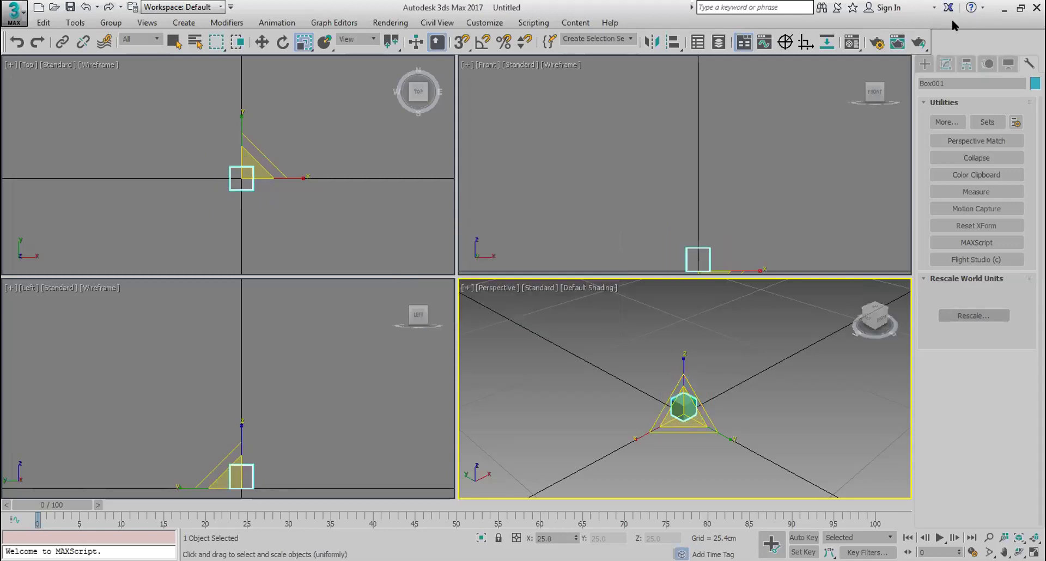
click(946, 64)
double_click(989, 248)
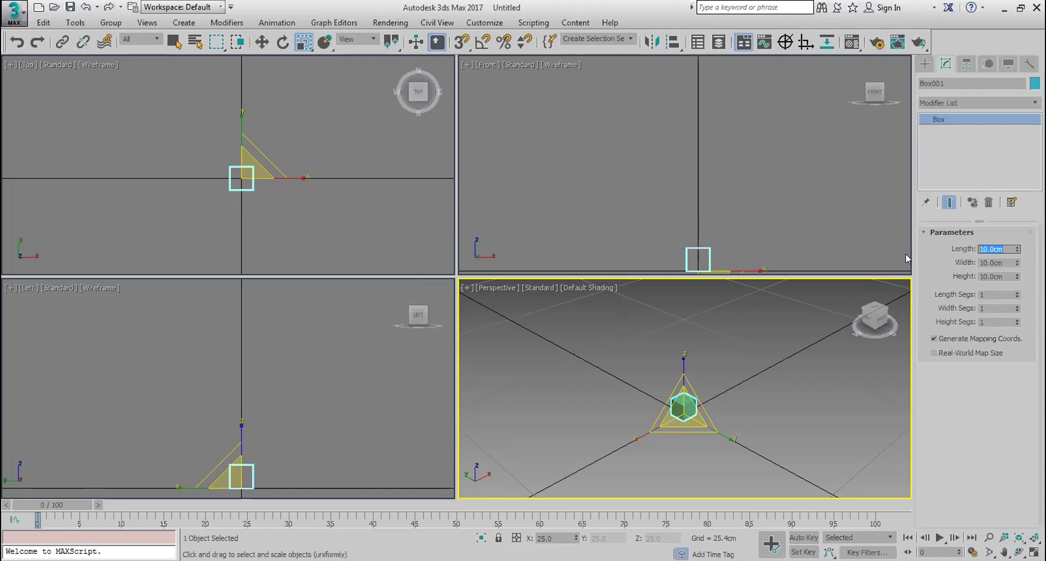
- Open the recent scene House2 (2).max without saving the box, adopting the file's Gamma and LUT settings
click(14, 12)
click(167, 101)
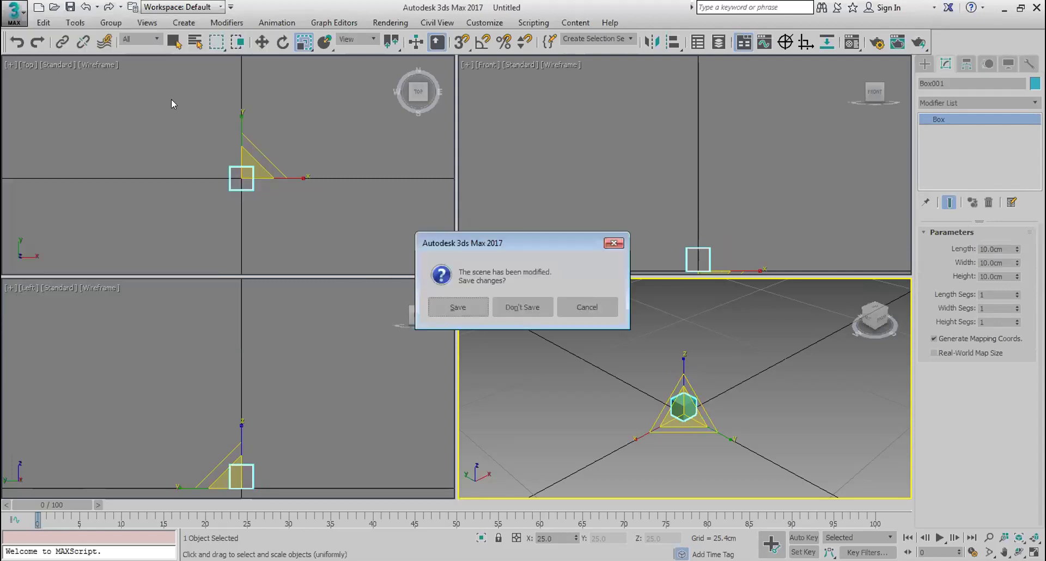
click(522, 308)
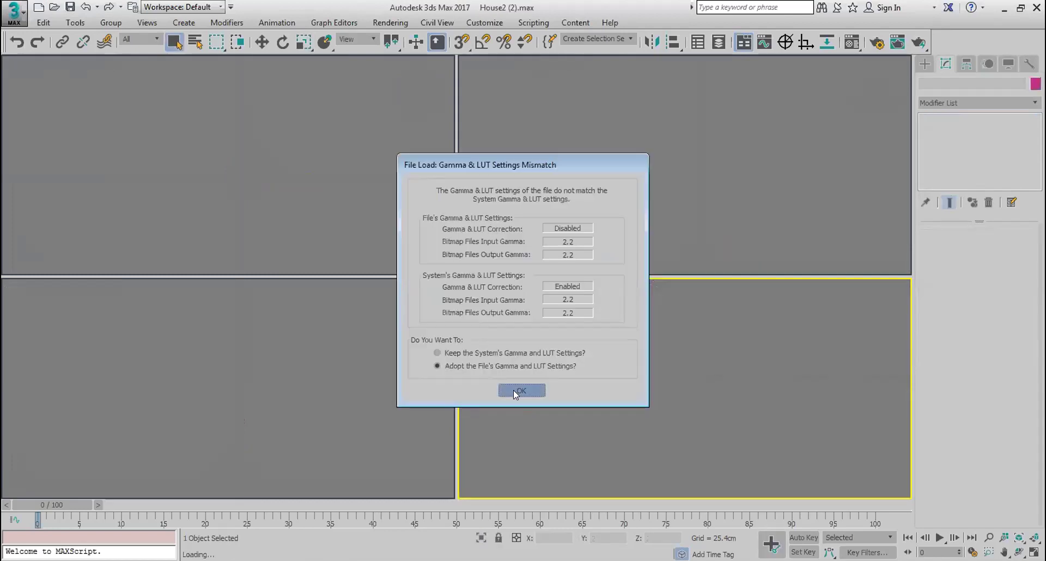
click(515, 391)
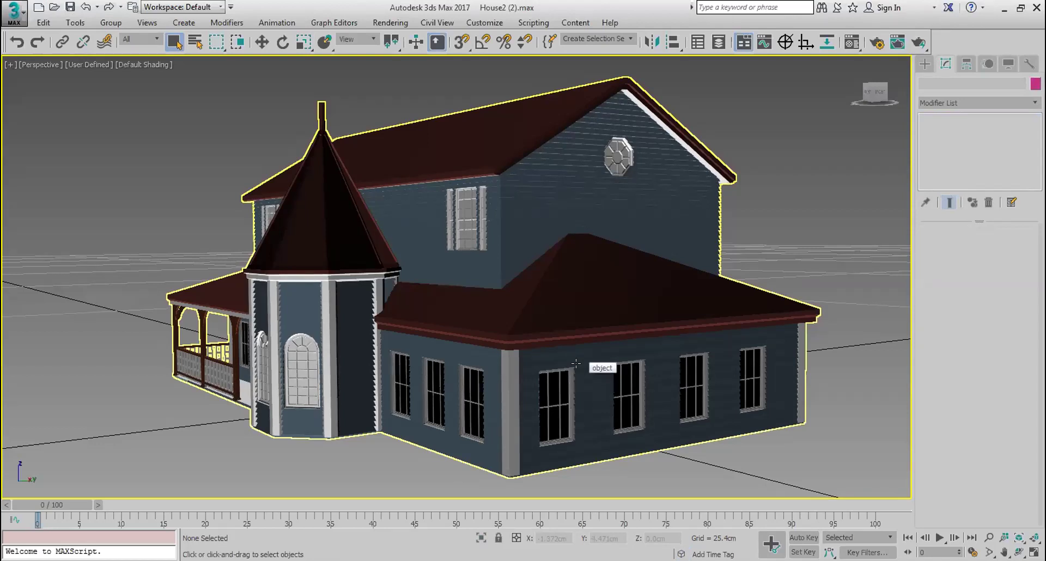
- Examine the octagonal window on the house's gable wall up close, including its frame and glazing bars
scroll(626, 135, down, 3)
scroll(626, 135, up, 5)
scroll(626, 135, up, 3)
scroll(626, 135, down, 3)
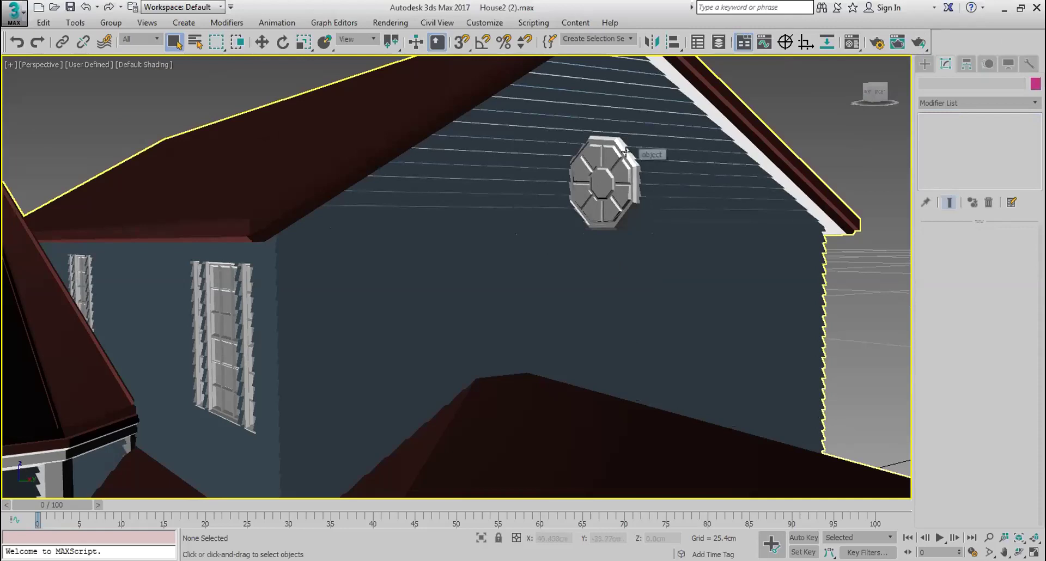
scroll(626, 152, up, 3)
scroll(626, 152, down, 4)
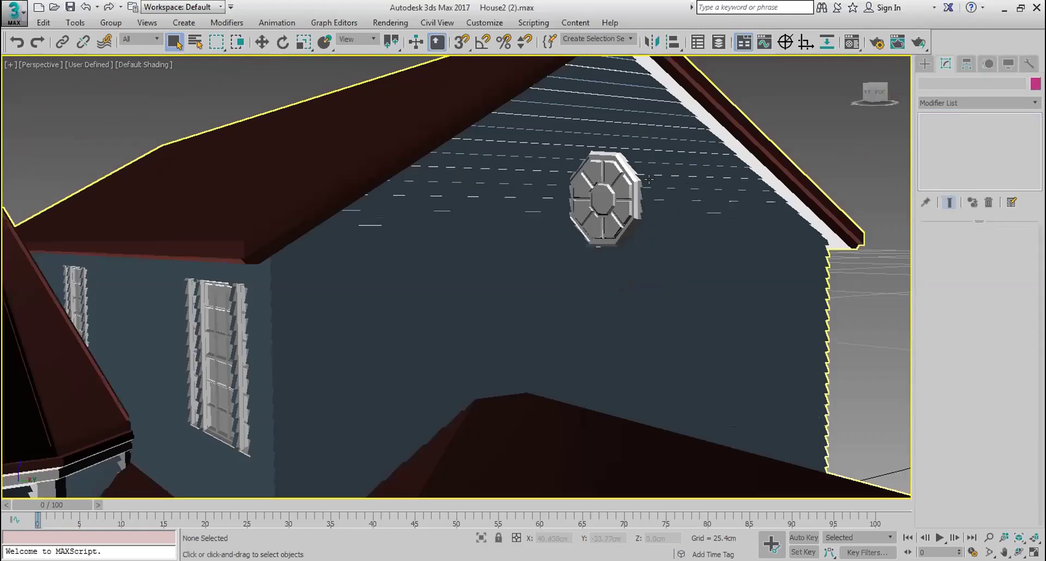
scroll(576, 213, up, 1)
scroll(577, 214, down, 1)
click(989, 552)
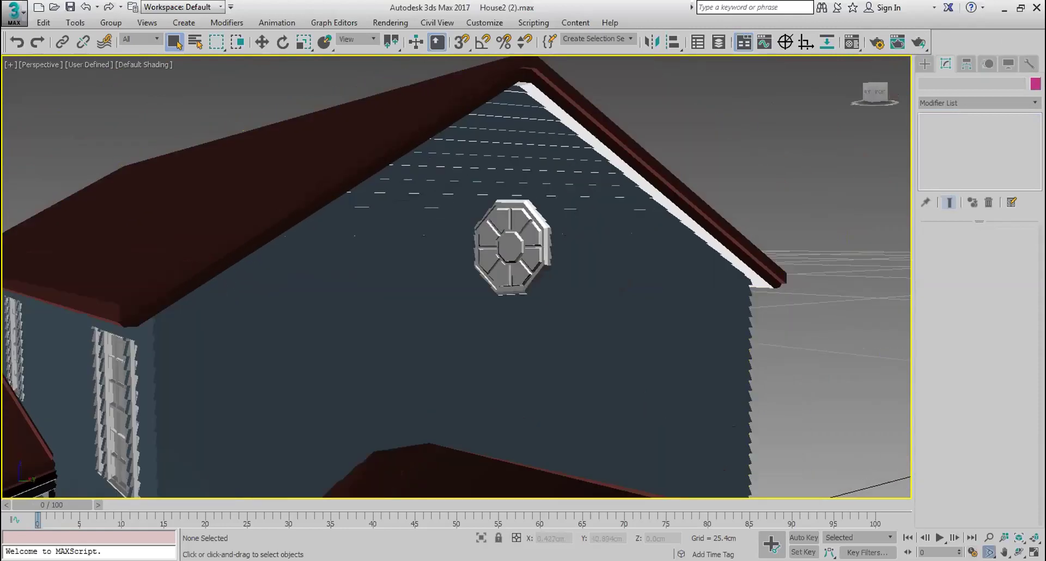
drag(586, 251, 466, 262)
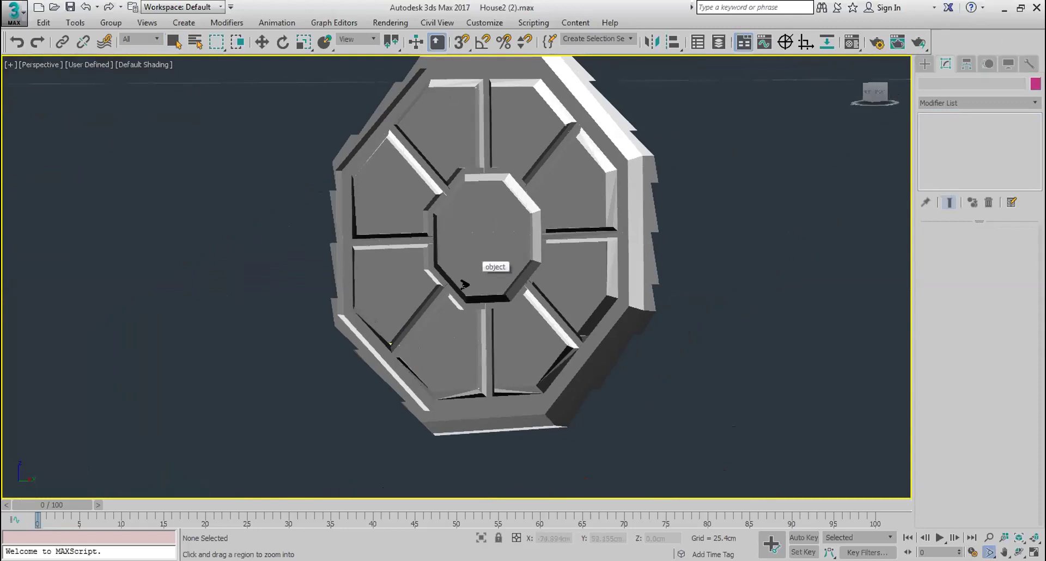
- Examine the house from all sides, including the rear facade, the arched gable window and the turret's eaves
scroll(461, 280, down, 5)
scroll(461, 281, down, 6)
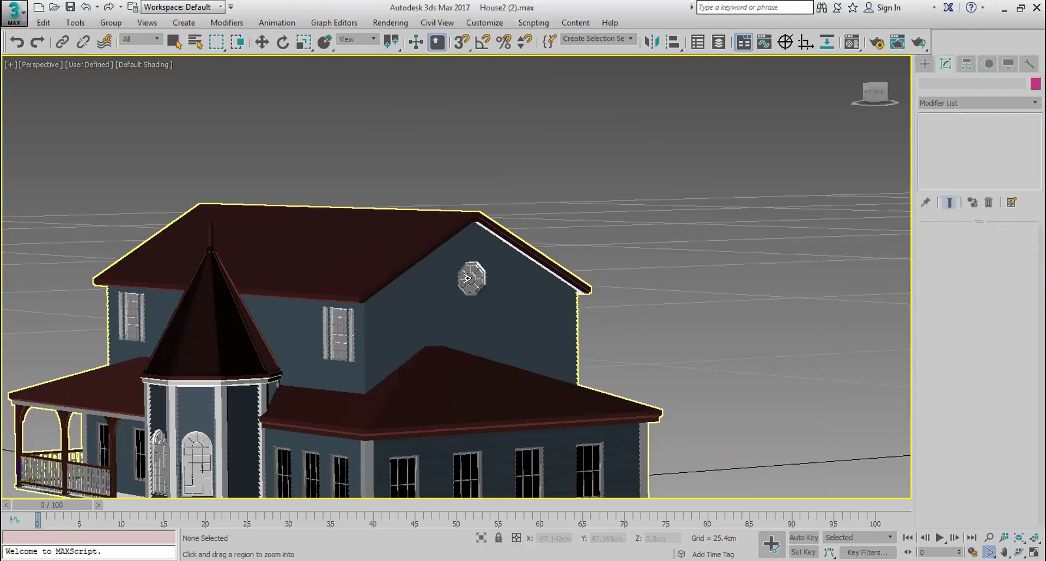
scroll(458, 298, up, 2)
middle_drag(458, 298, 493, 276)
click(1019, 552)
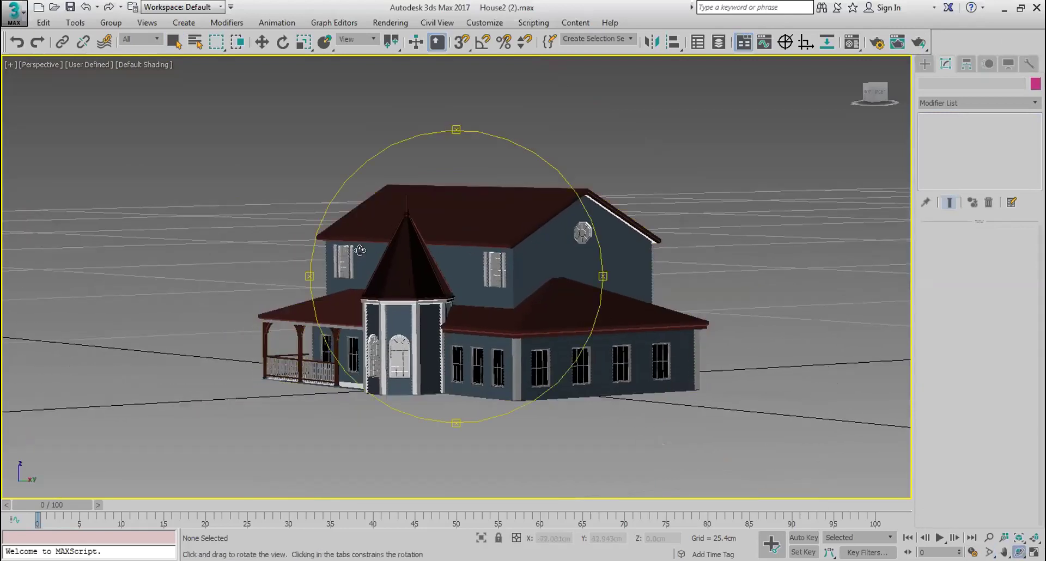
drag(308, 277, 652, 241)
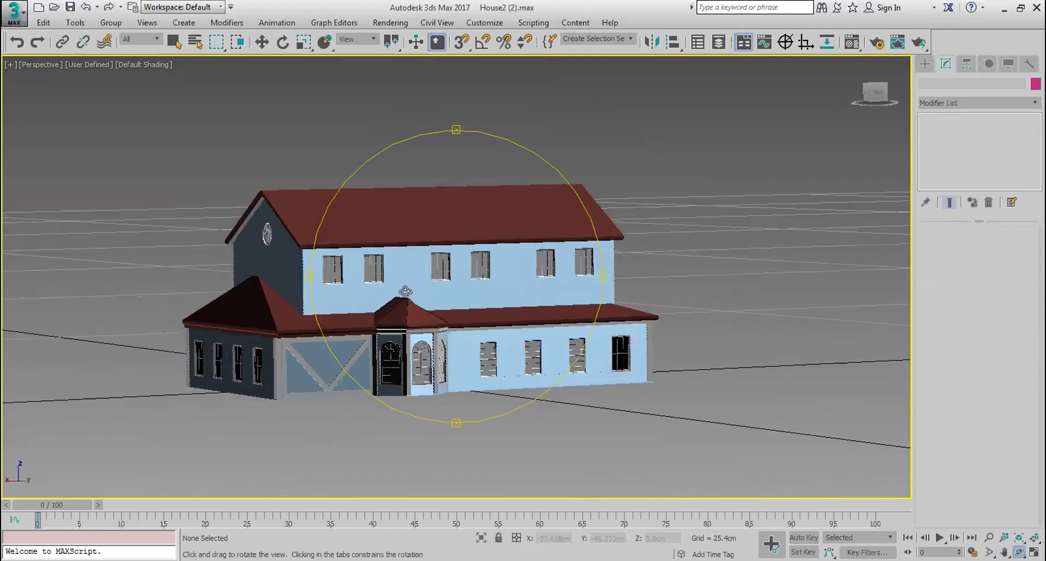
drag(533, 276, 372, 270)
scroll(373, 270, up, 5)
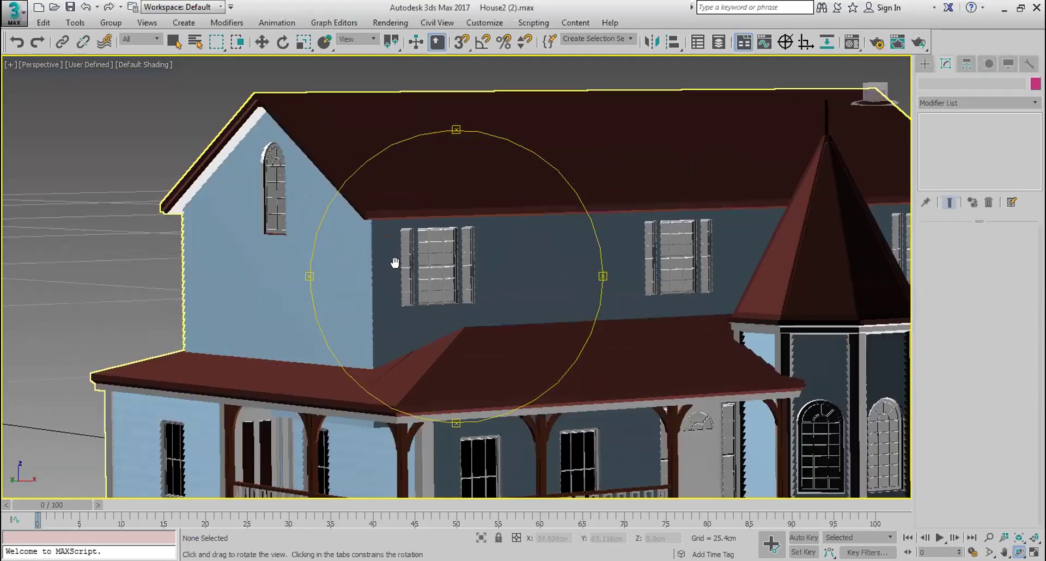
middle_drag(397, 264, 391, 230)
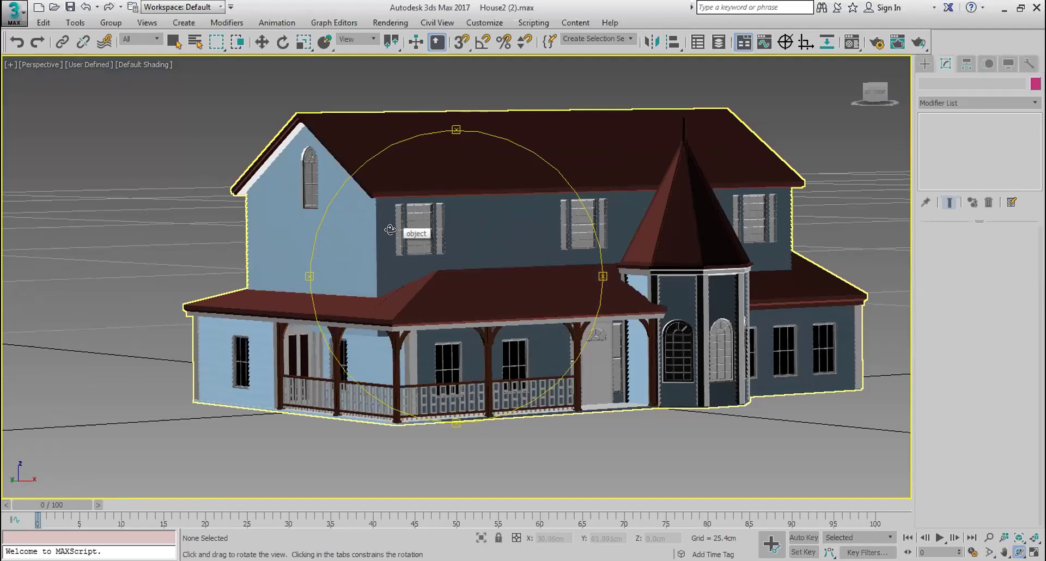
drag(602, 271, 635, 270)
scroll(706, 279, up, 8)
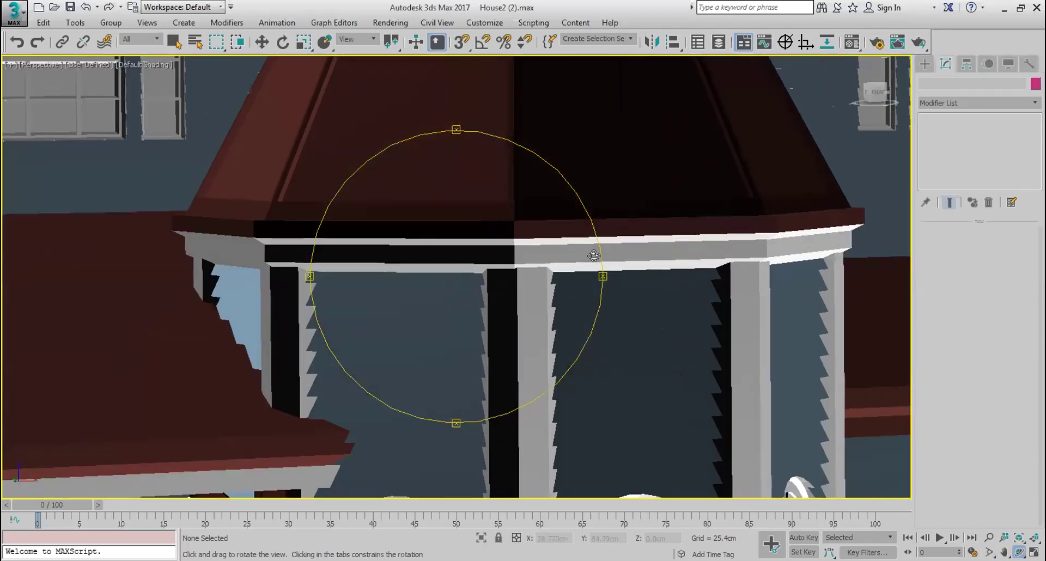
scroll(597, 260, down, 4)
scroll(594, 345, down, 10)
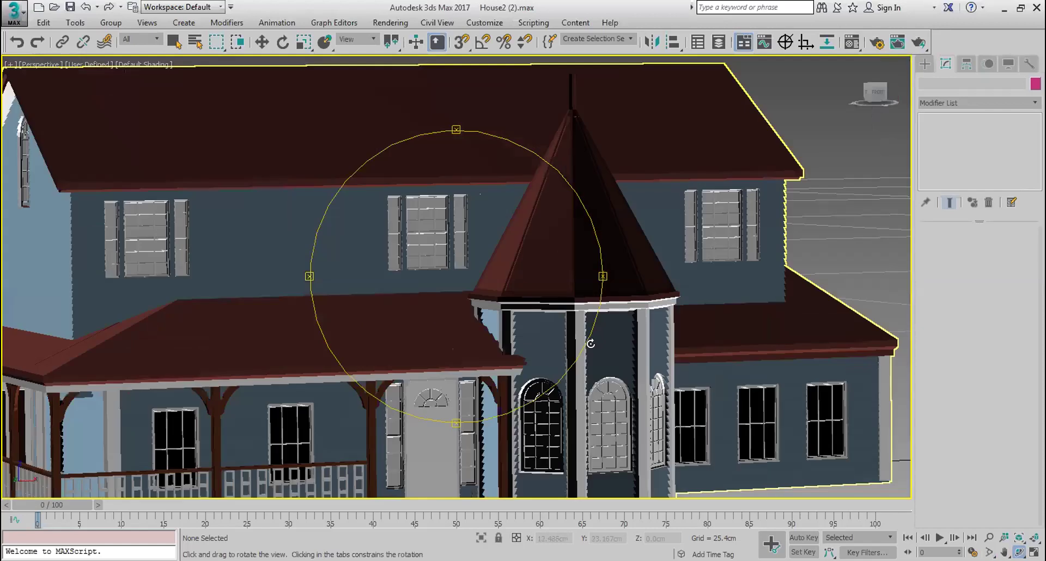
- Examine the front porch's railing, posts, windows and door up close, and compare them with the rear bay
scroll(477, 416, up, 6)
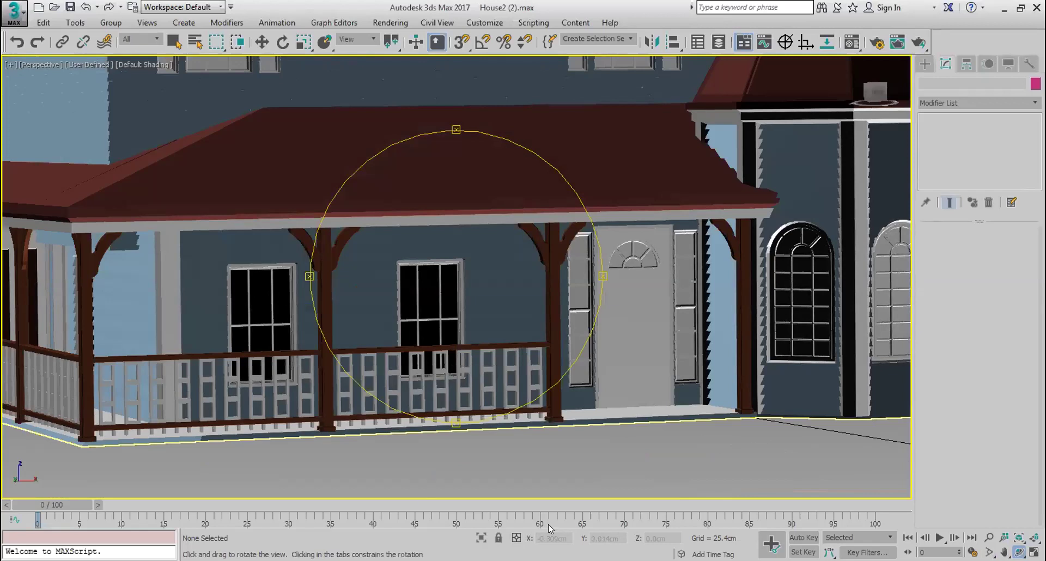
scroll(489, 372, up, 4)
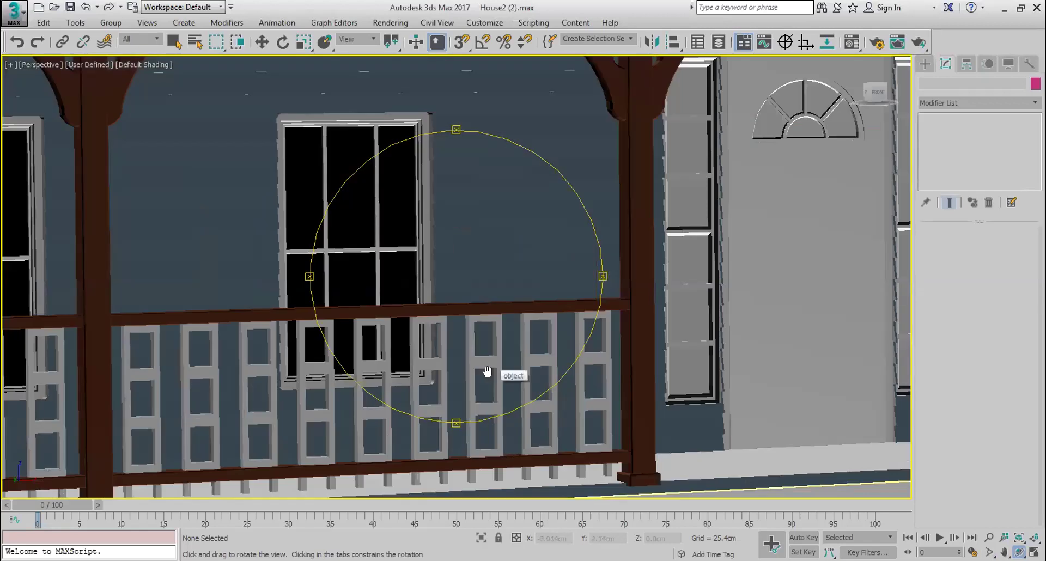
scroll(487, 370, up, 2)
drag(577, 255, 577, 110)
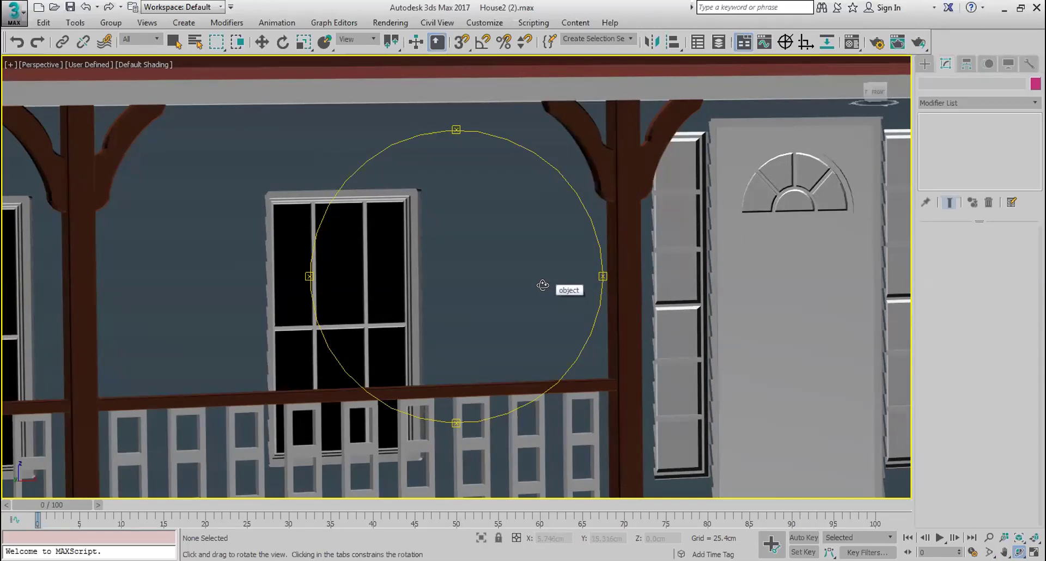
drag(542, 289, 543, 290)
drag(511, 388, 479, 355)
key(shift+z)
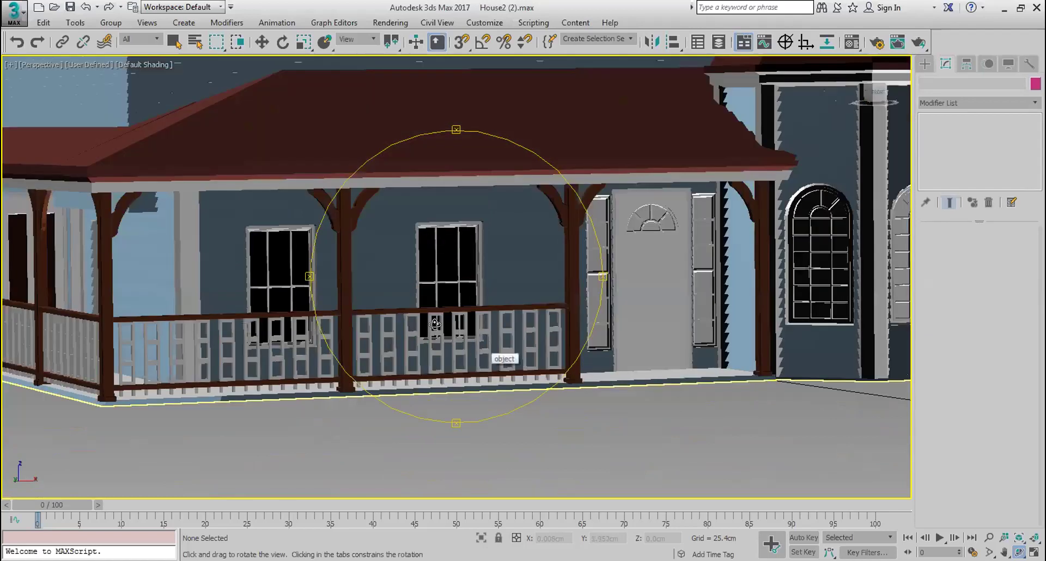
drag(308, 276, 574, 255)
key(shift+z)
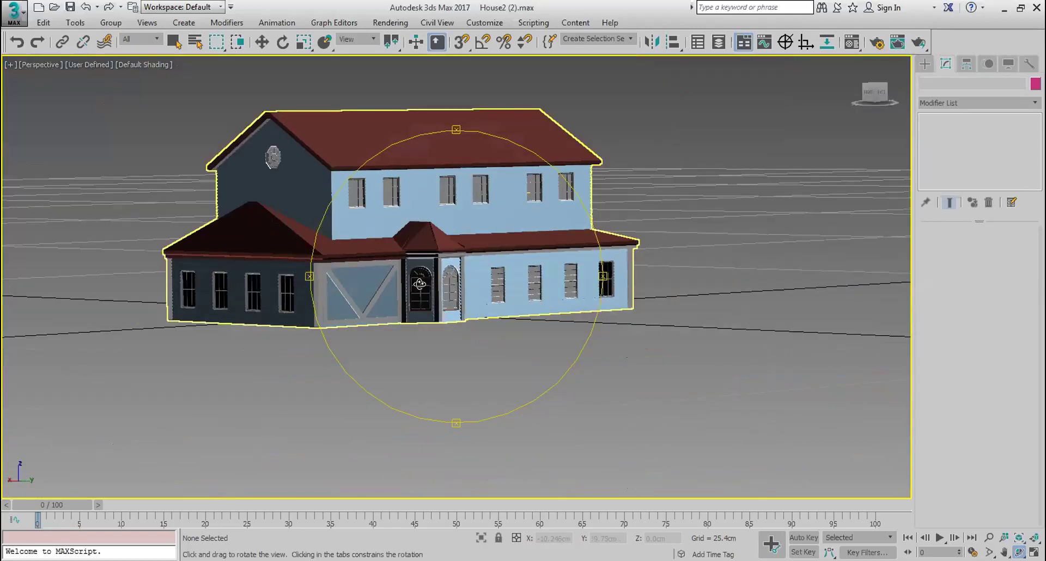
scroll(453, 273, up, 2)
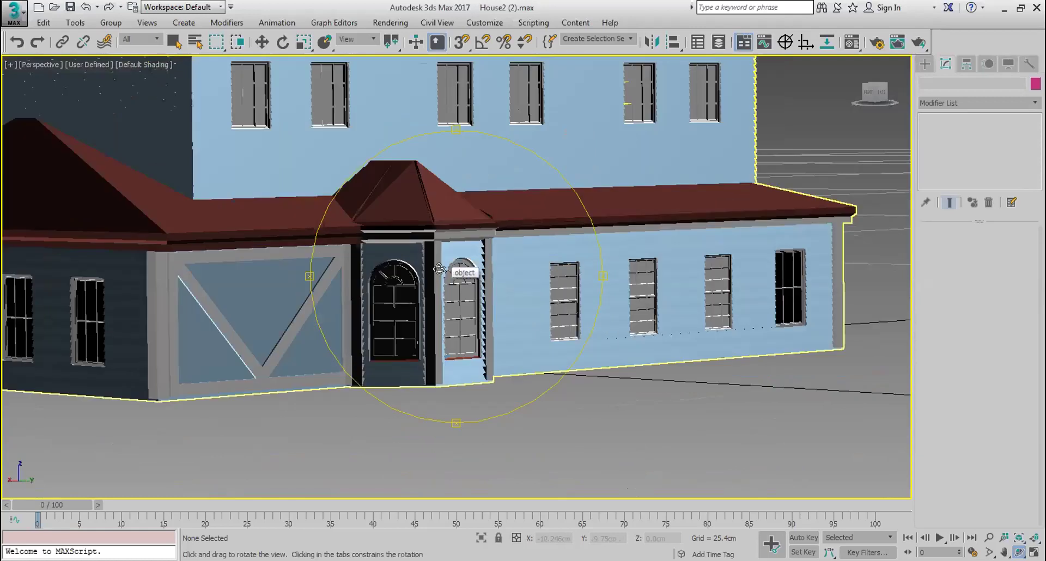
drag(599, 277, 317, 266)
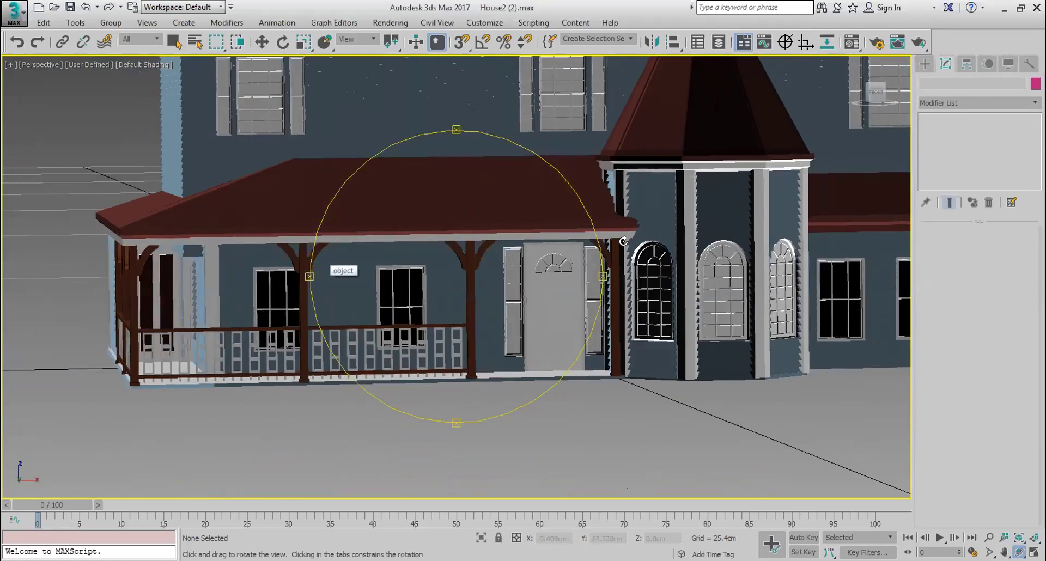
scroll(458, 355, up, 4)
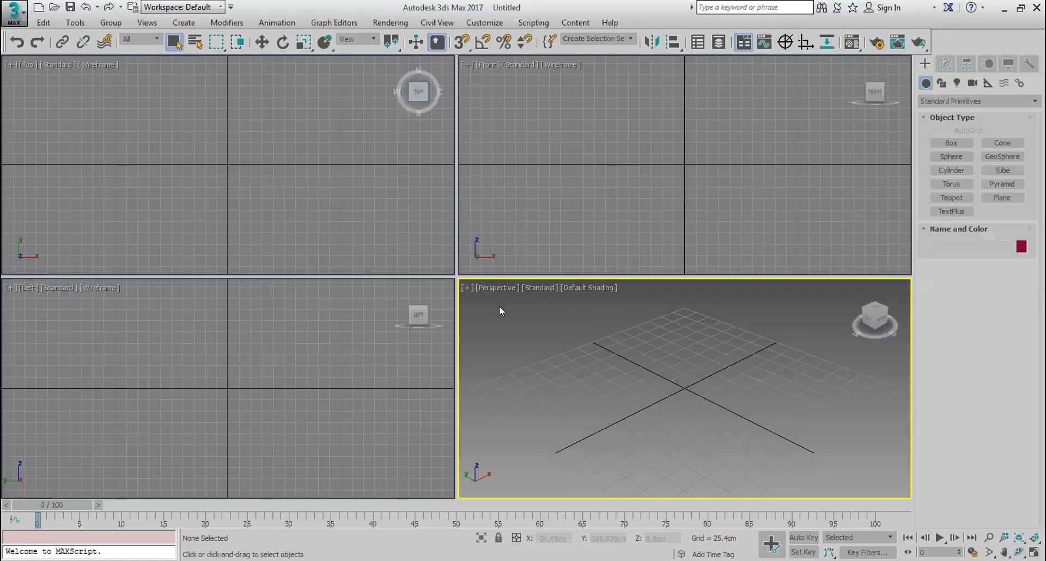
- Draw an upright plane about 286 cm long and 95 cm wide in the Front view, with 4 length and 2 width segments
click(1005, 196)
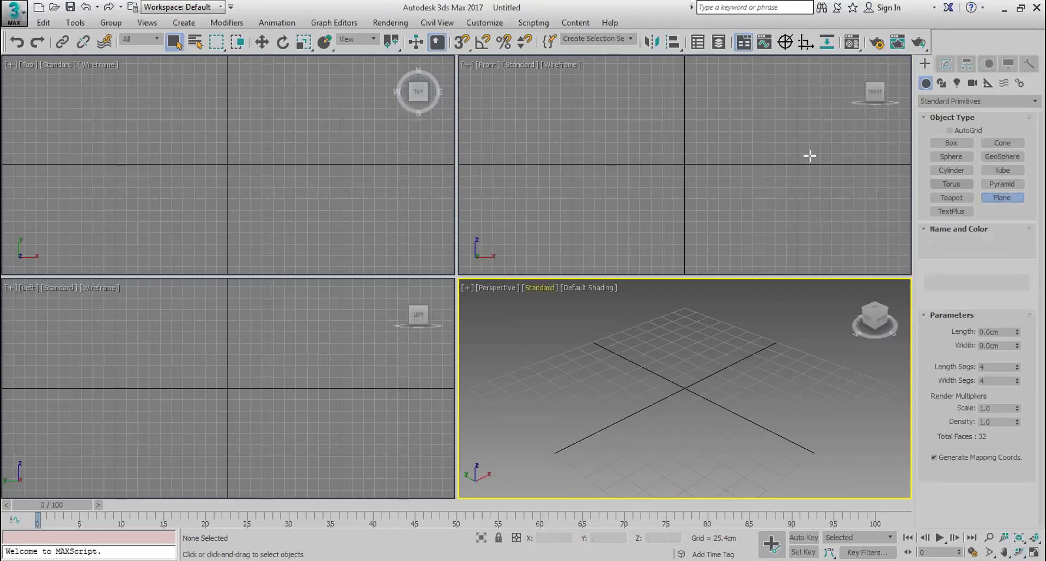
drag(658, 69, 696, 197)
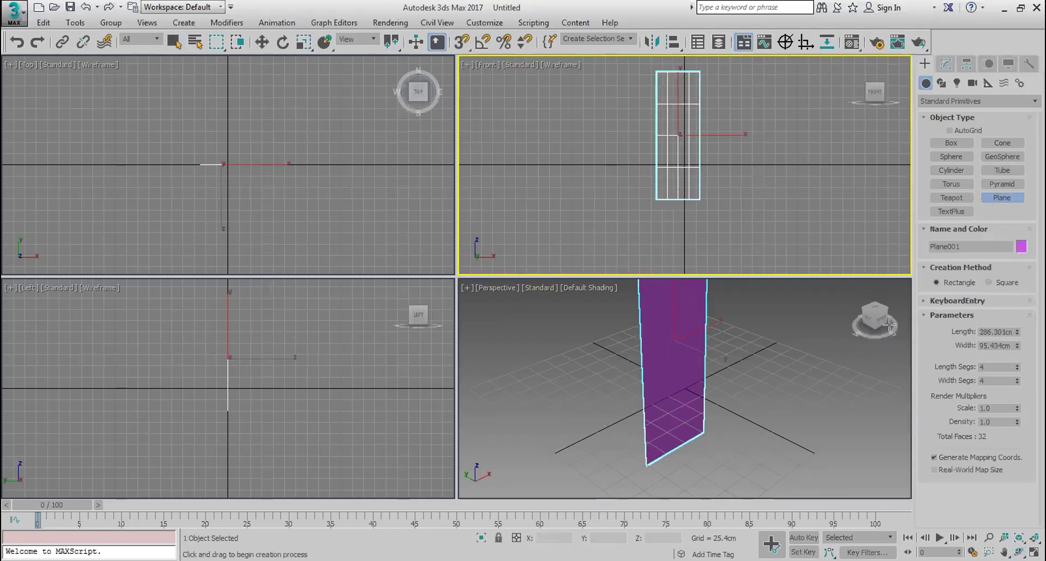
click(1017, 379)
click(1016, 378)
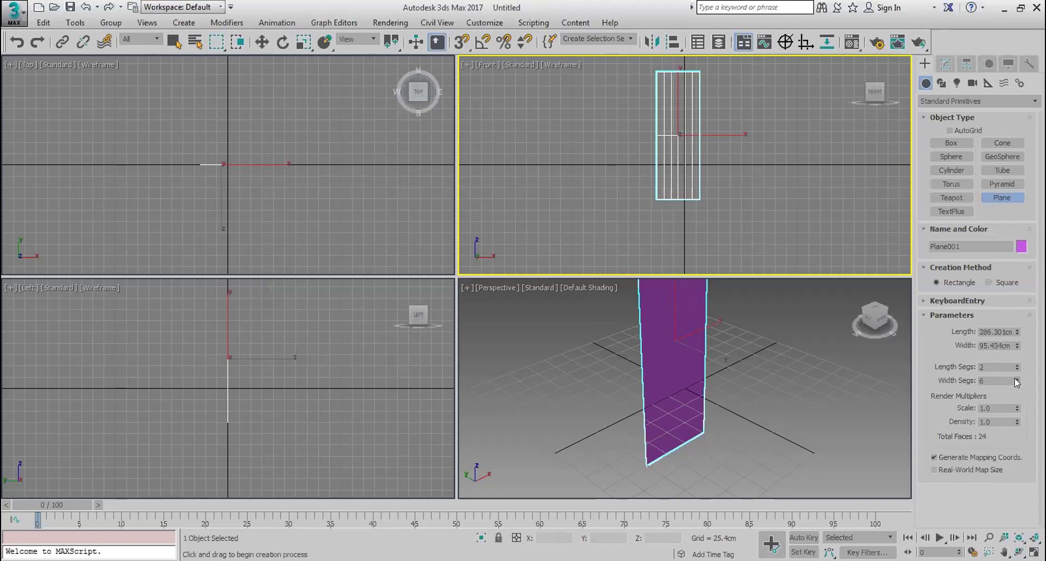
drag(1017, 376, 1012, 388)
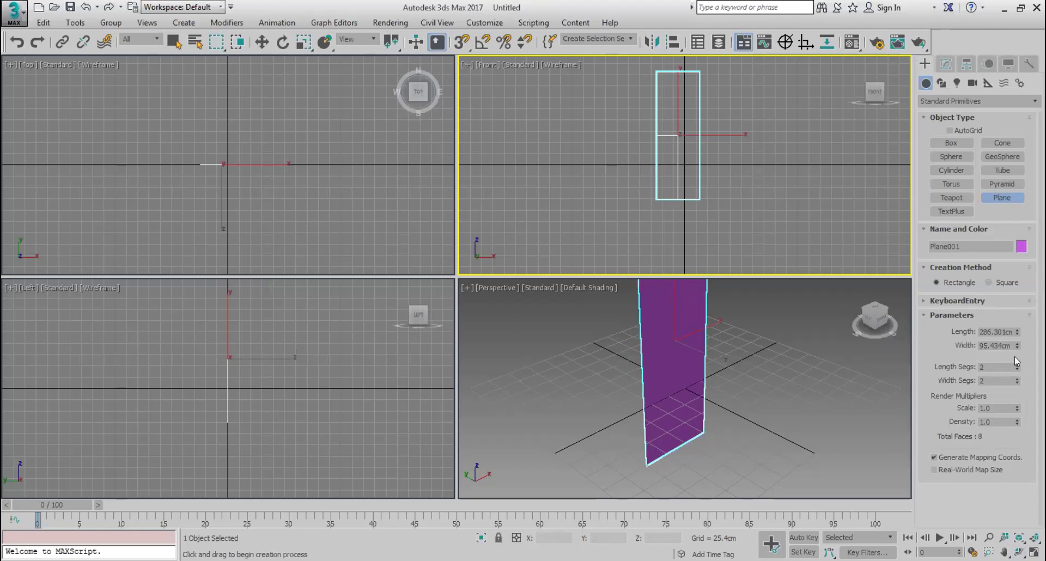
drag(1017, 365, 1016, 361)
- Apply a Lattice modifier to the plane, using Struts Only from Edges with 5 strut sides
click(946, 64)
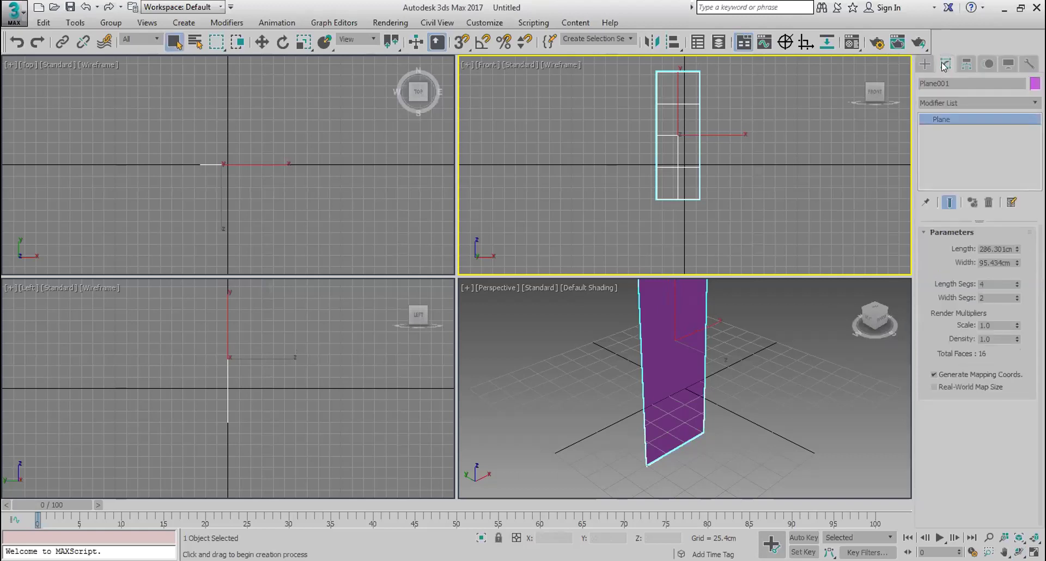
click(954, 96)
key(l)
click(958, 111)
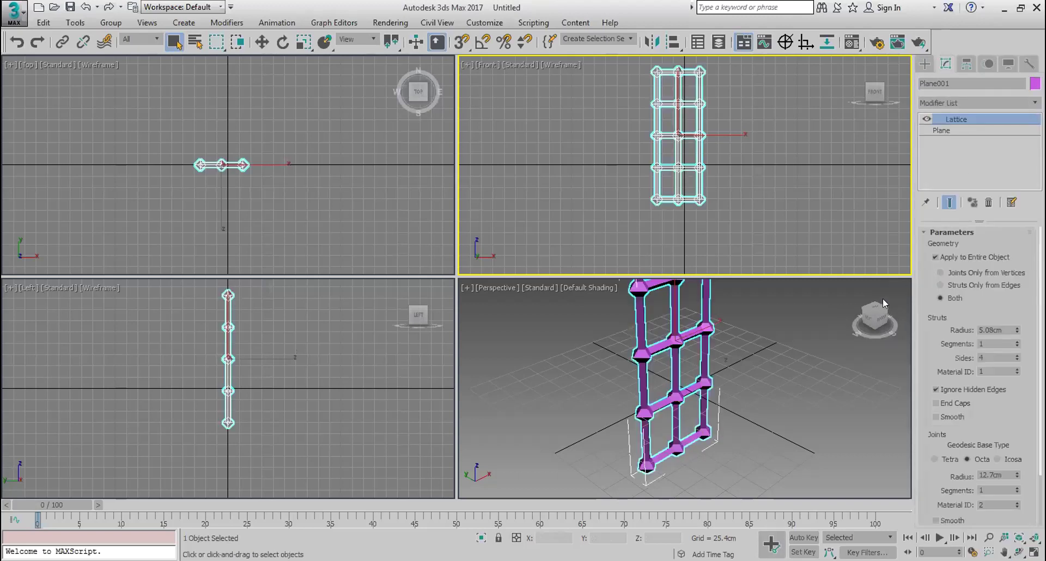
click(962, 282)
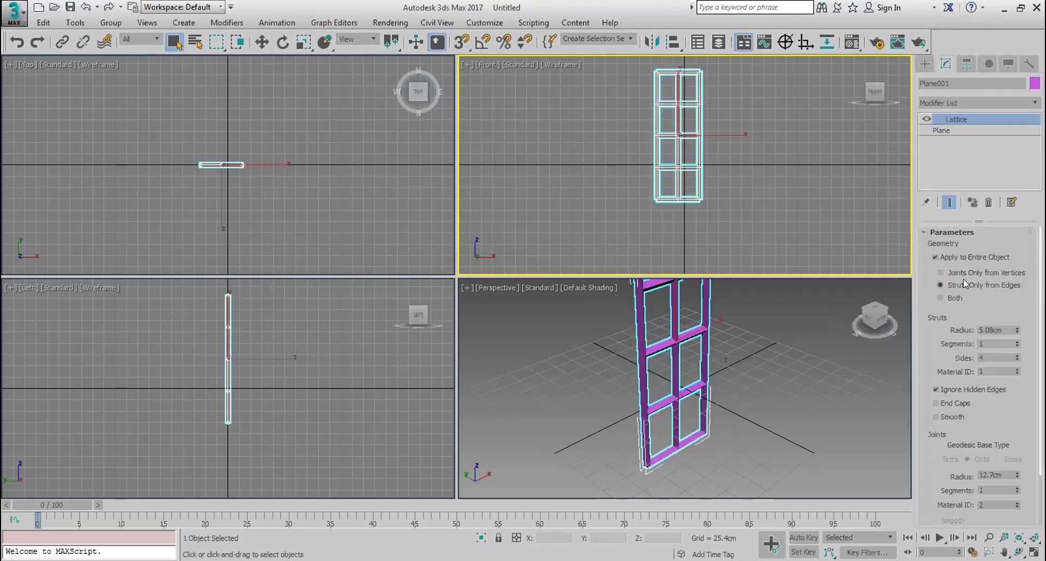
click(1017, 355)
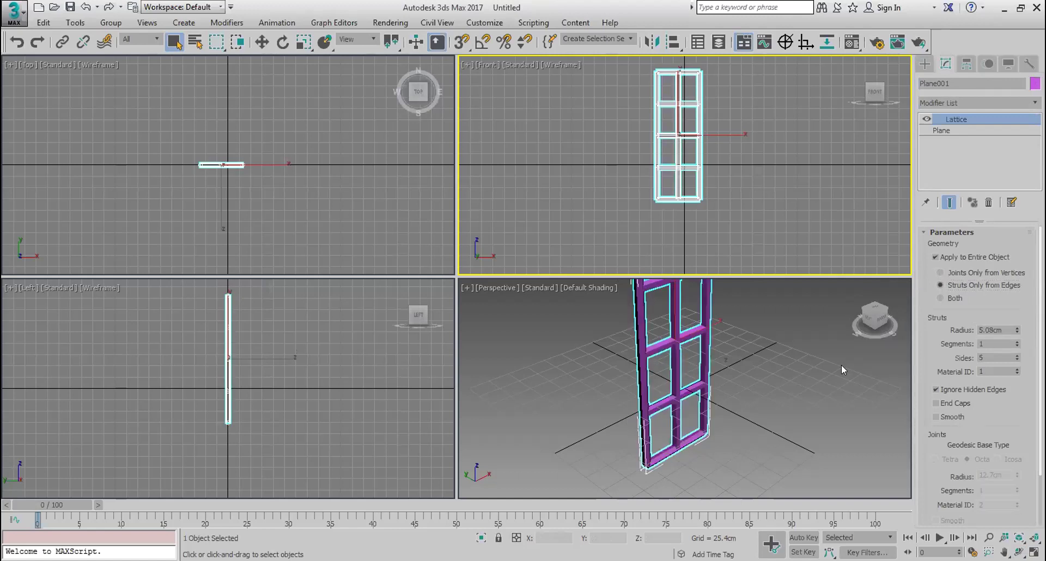
middle_drag(841, 364, 816, 373)
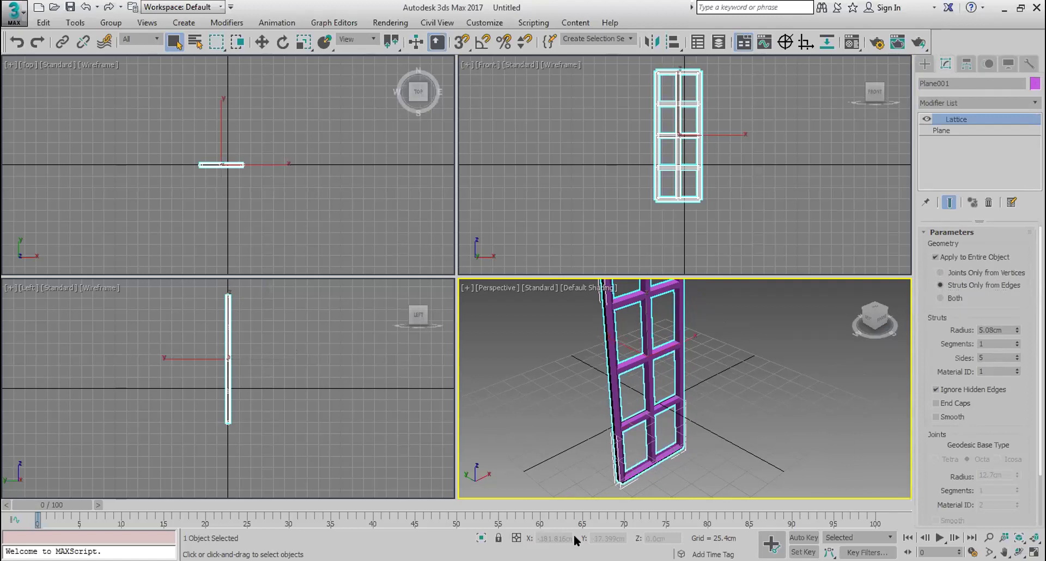
- Set the base plane beneath the Lattice modifier to 1 length segment and 4 width segments
click(941, 131)
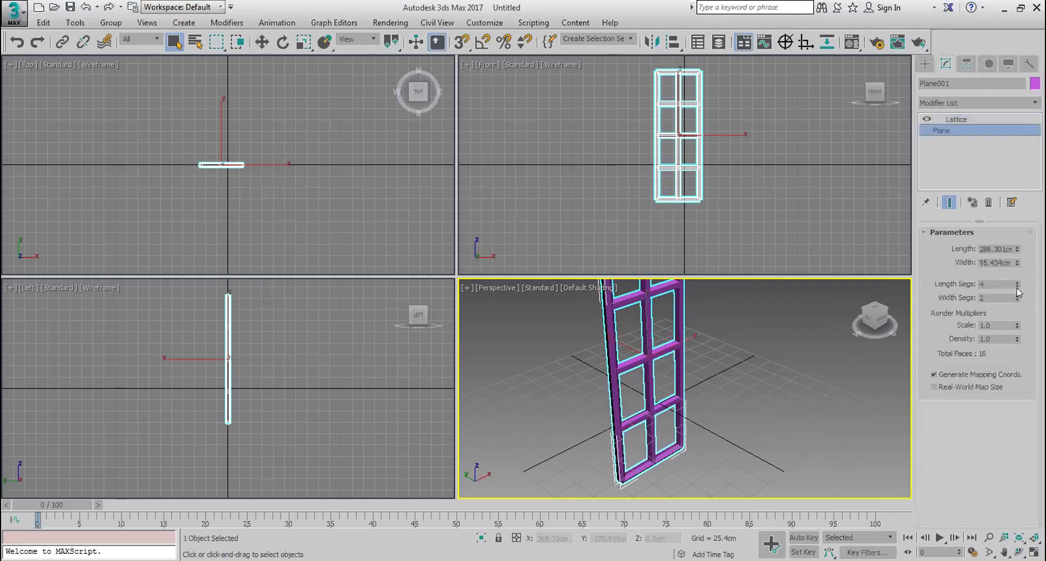
click(1017, 286)
click(1016, 286)
click(1016, 287)
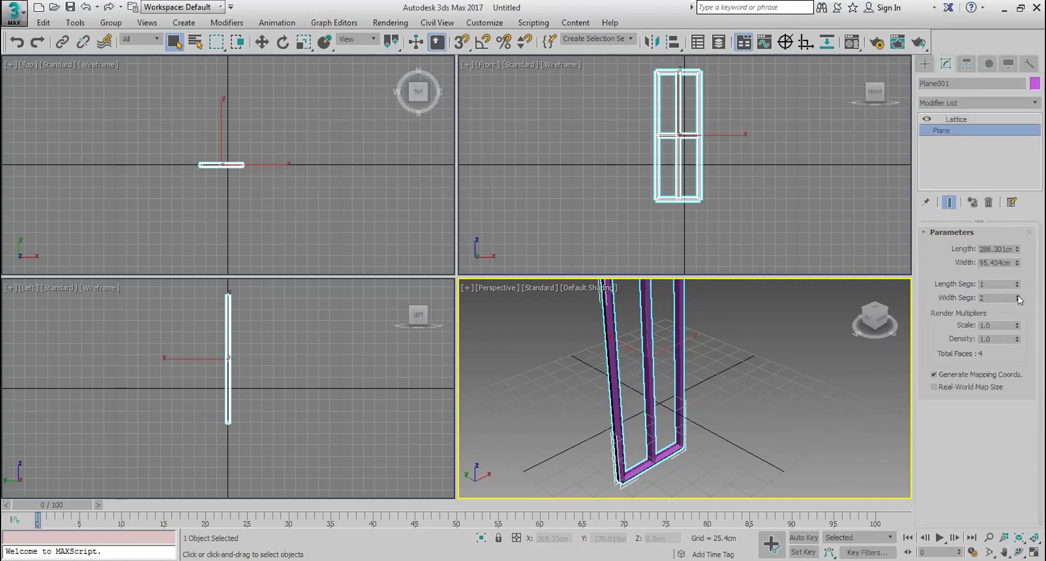
click(1017, 296)
click(1017, 296)
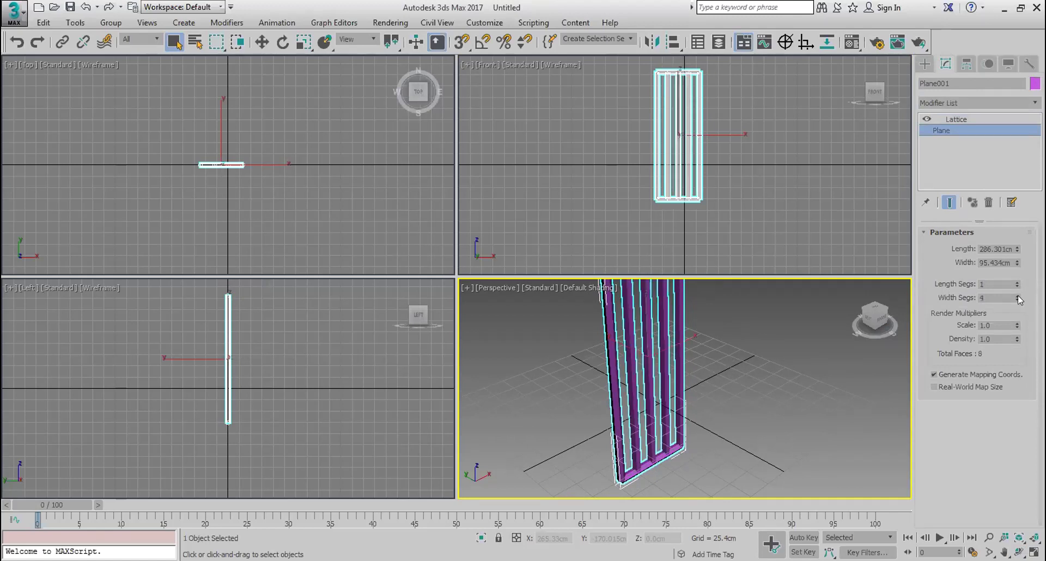
- Reopen the recent scene House2 (2).max in place of the lattice scene
click(11, 20)
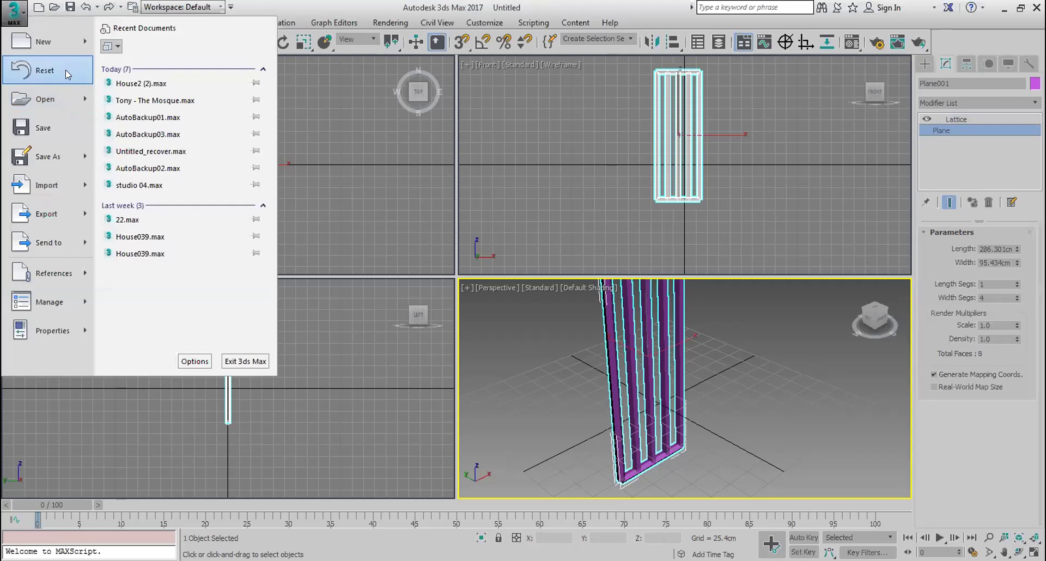
click(141, 84)
click(516, 308)
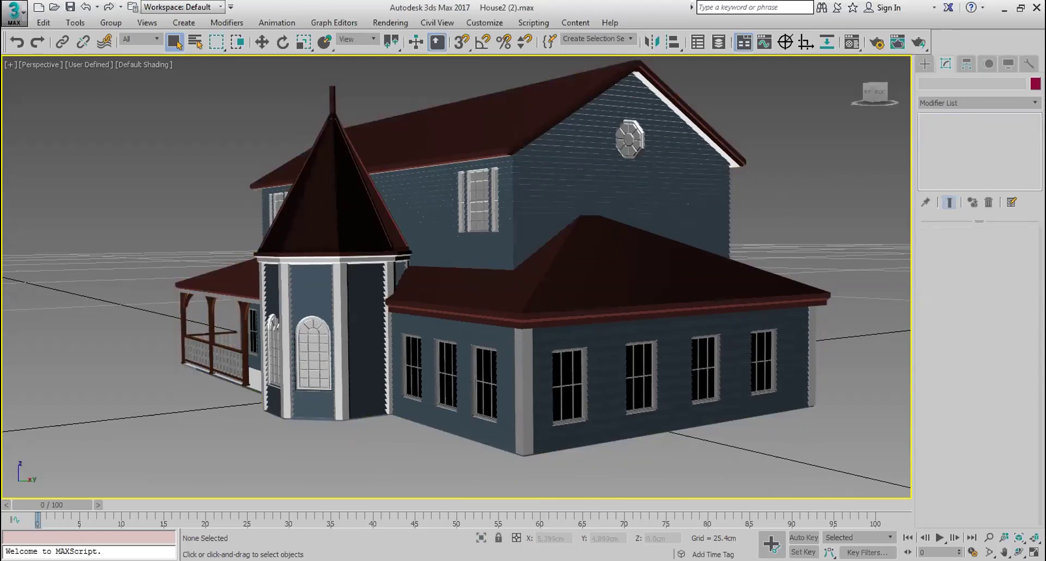
- Examine the front porch's baluster pattern and the window bars behind the railing up close
click(1019, 552)
drag(327, 282, 512, 281)
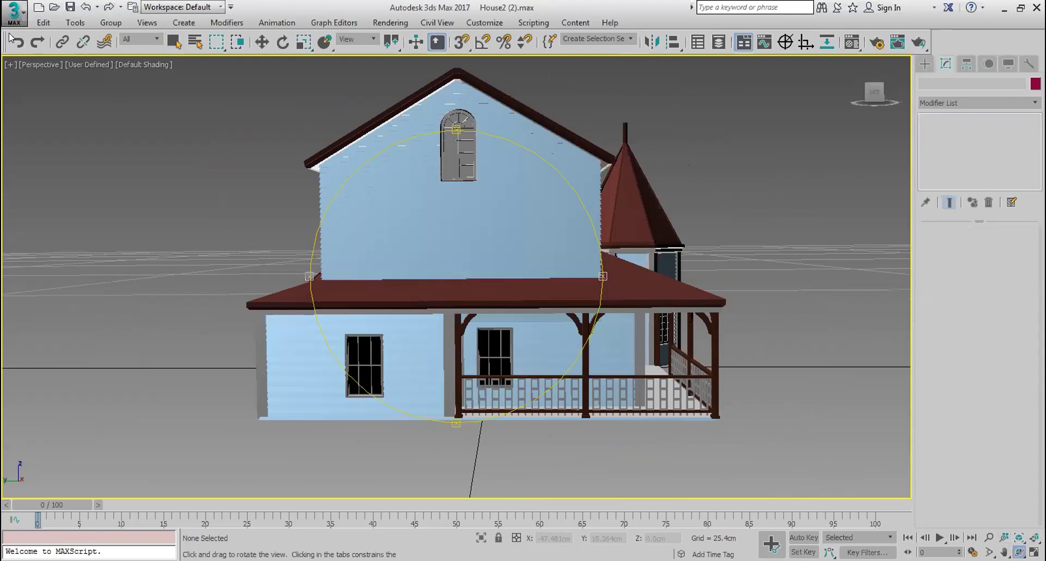
drag(320, 283, 531, 391)
scroll(532, 391, up, 3)
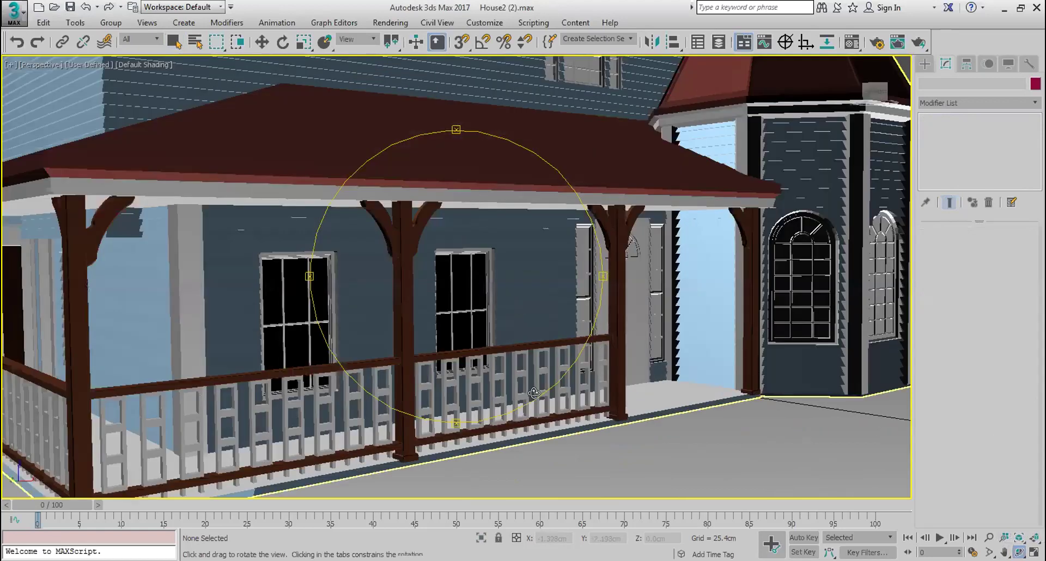
scroll(531, 391, down, 3)
scroll(533, 391, up, 5)
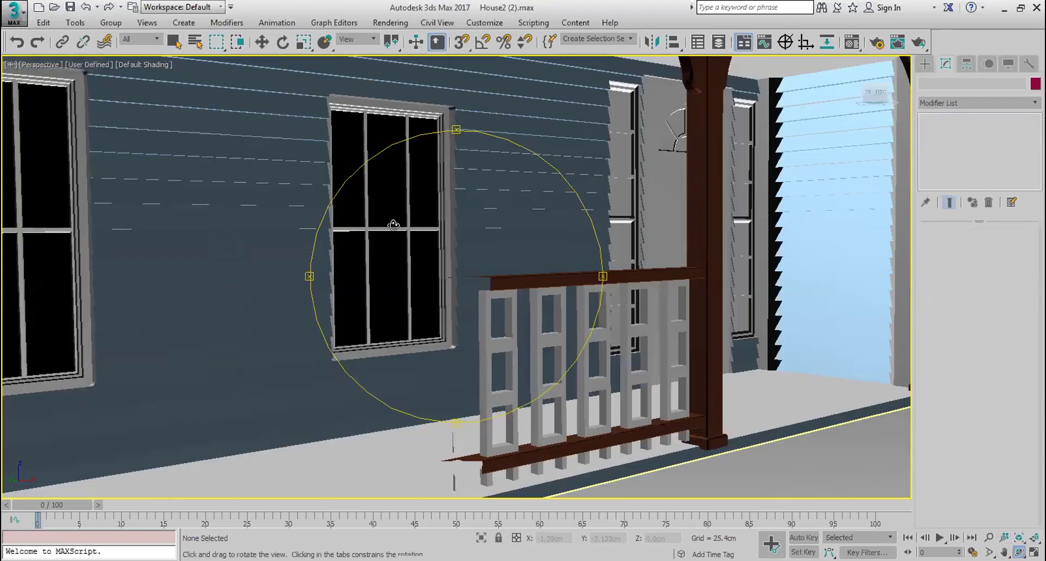
- Reset the house scene to an empty, untitled scene
click(13, 11)
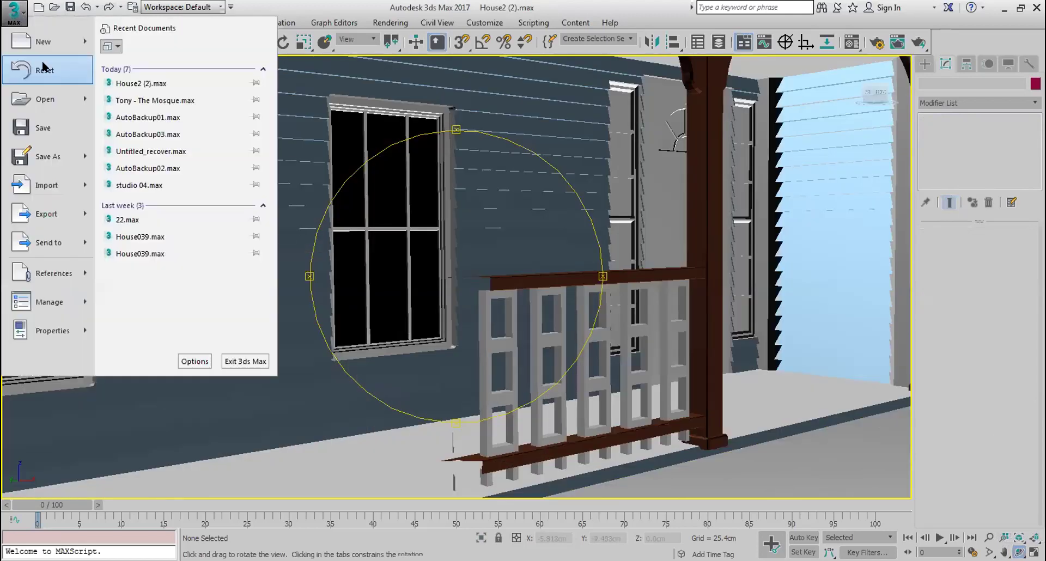
click(43, 68)
click(952, 142)
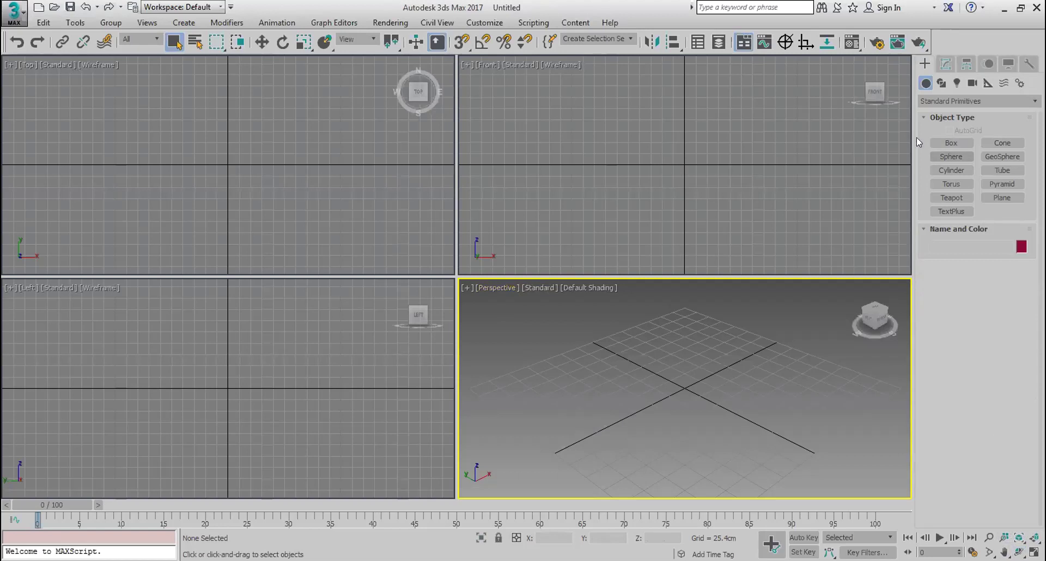
drag(95, 140, 126, 161)
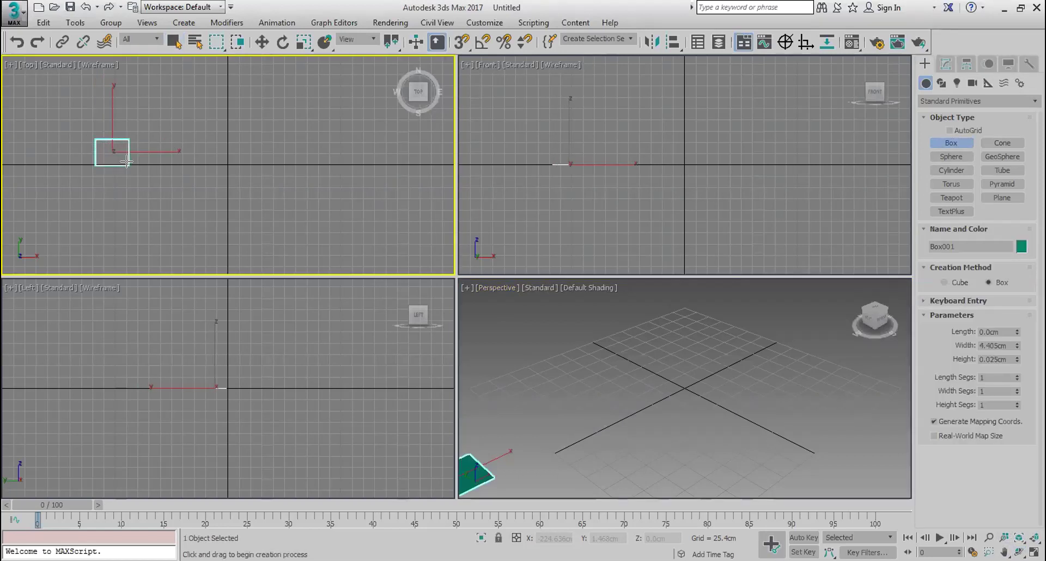
right_click(141, 147)
- Turn on 3D snapping and create a box 25.4 cm long, wide and high in the Top view
scroll(313, 145, down, 5)
right_click(462, 42)
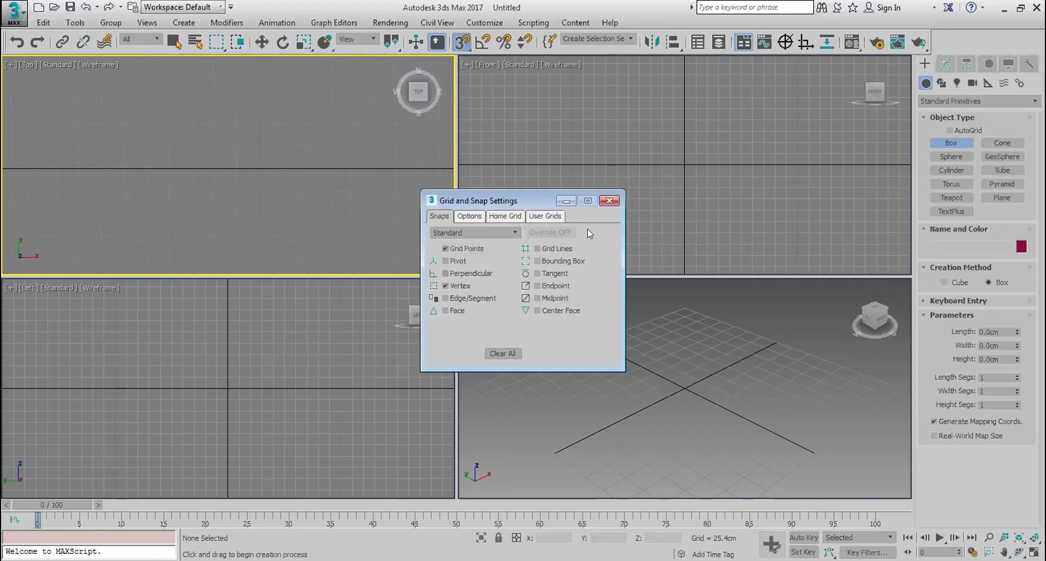
click(608, 201)
mouse_move(170, 149)
mouse_down()
mouse_move(187, 157)
mouse_move(182, 140)
mouse_up()
click(214, 169)
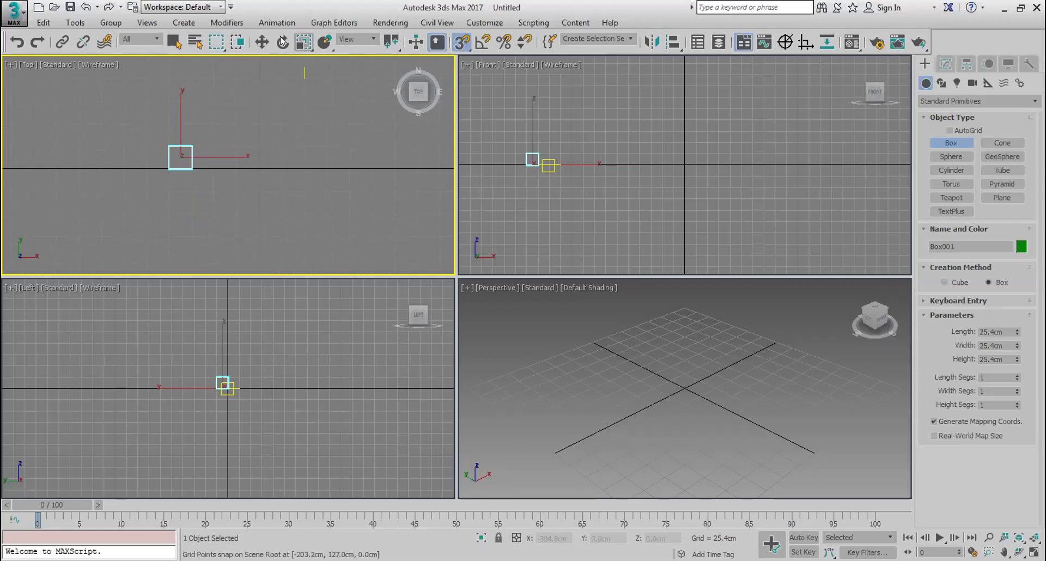
- Activate the Move tool and check which snap types are enabled in the Grid and Snap Settings
click(262, 42)
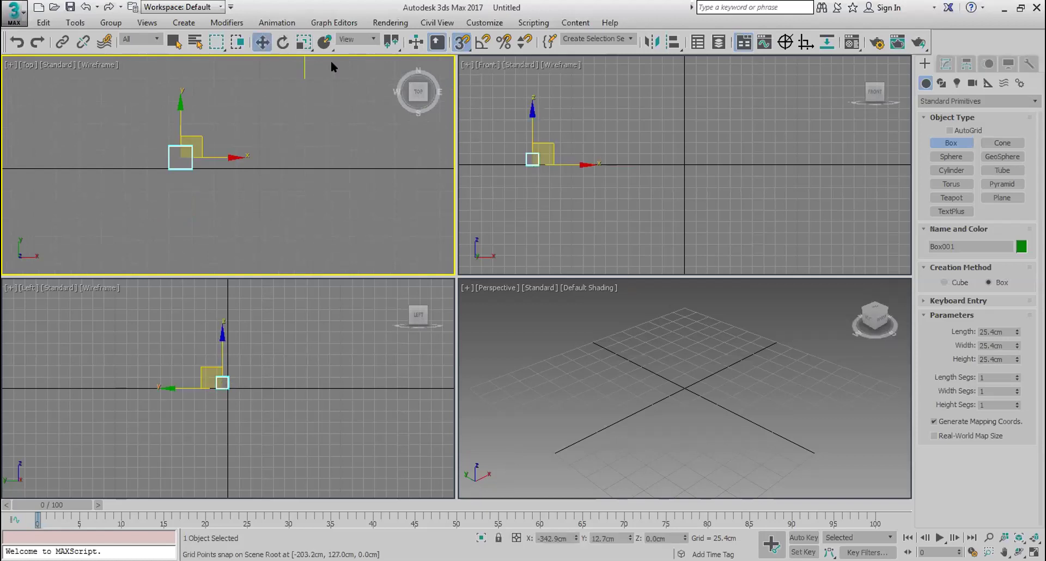
right_click(461, 45)
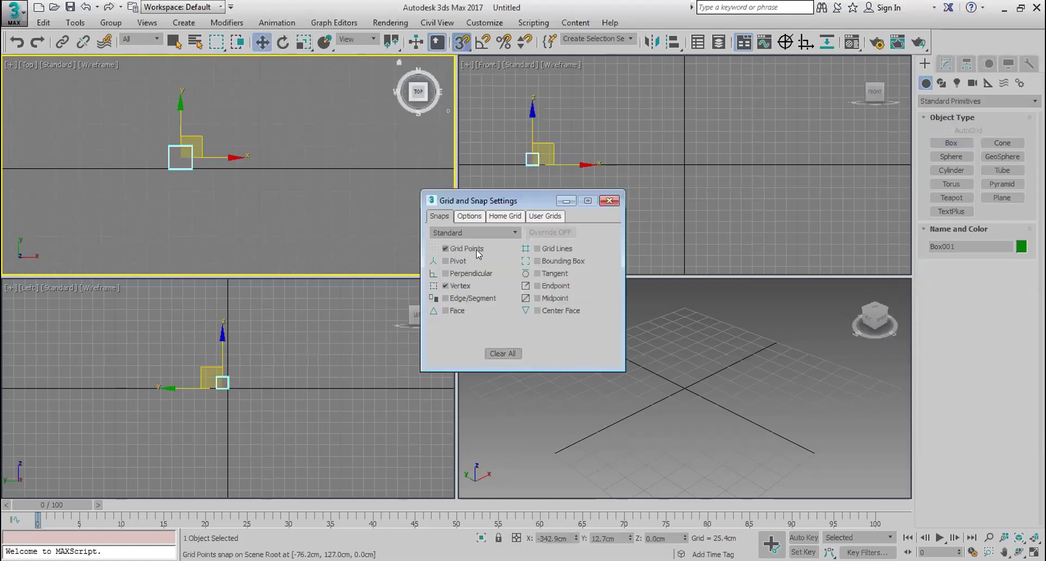
click(610, 201)
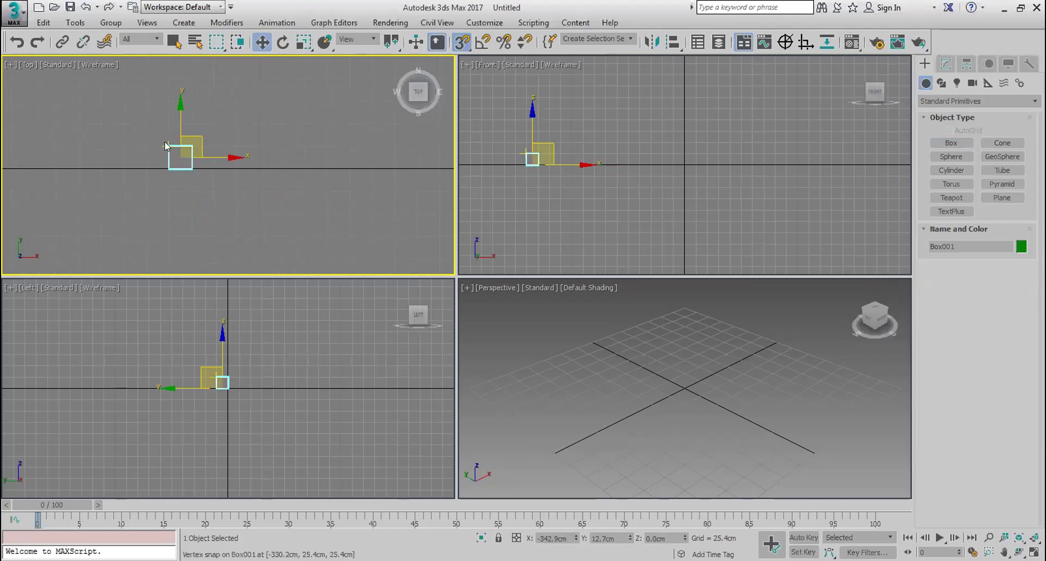
scroll(168, 145, up, 4)
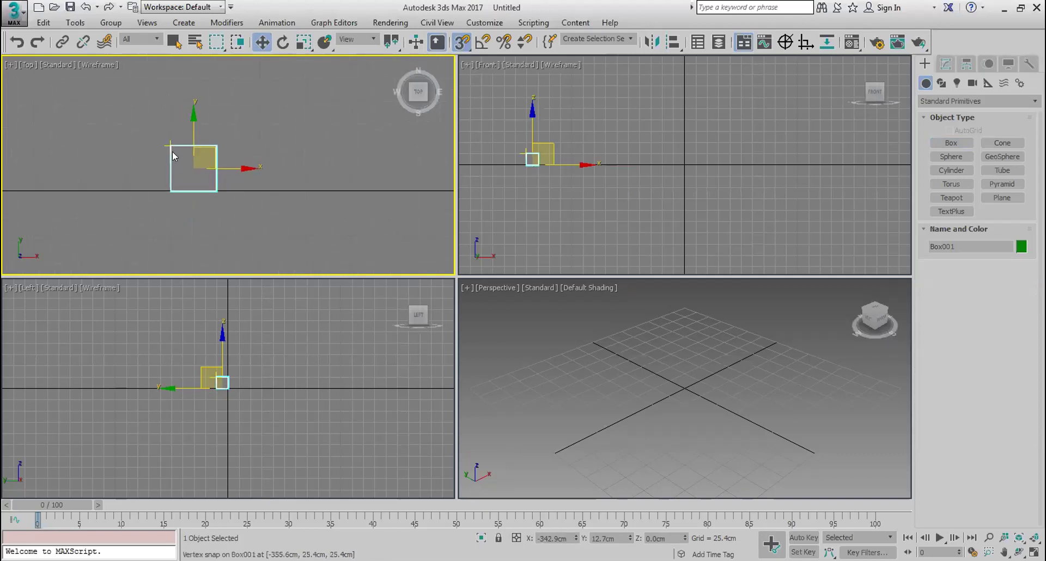
drag(167, 145, 255, 142)
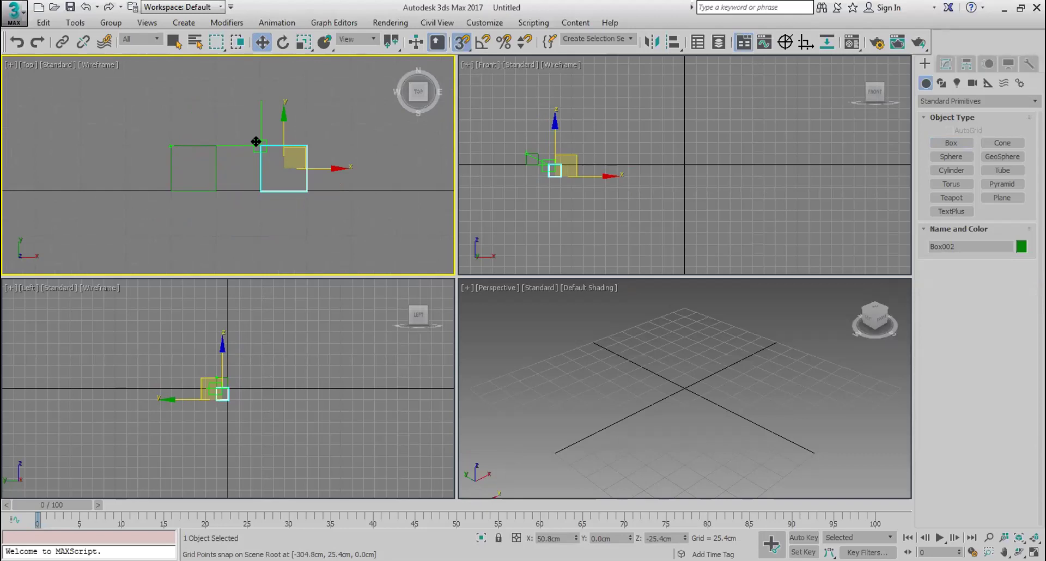
shift+click(256, 142)
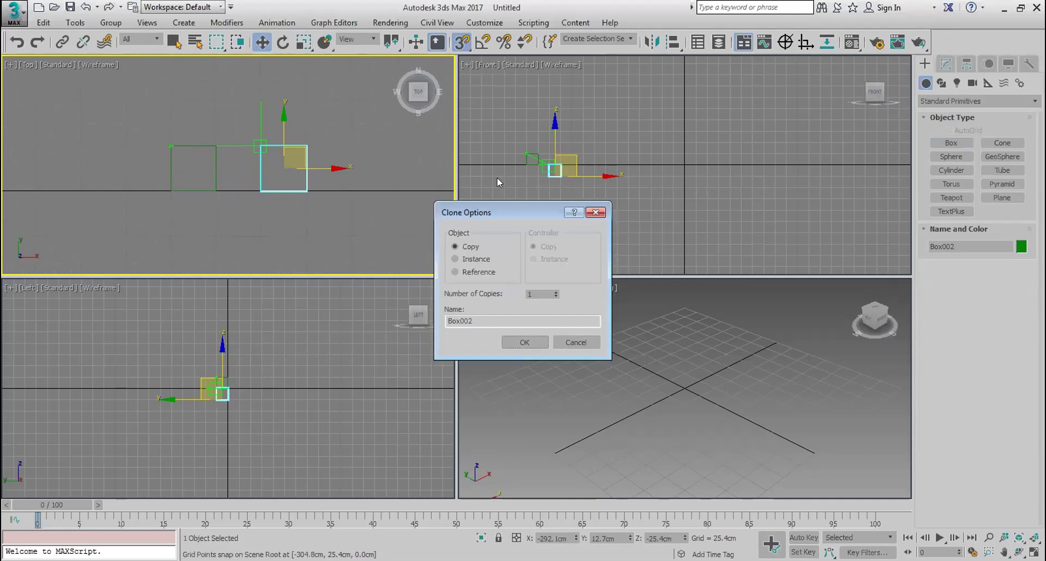
click(576, 342)
- Clone the box along X in the Front view as 5 copies spaced 50.8 cm apart, snapping its lower corner to the grid
click(569, 163)
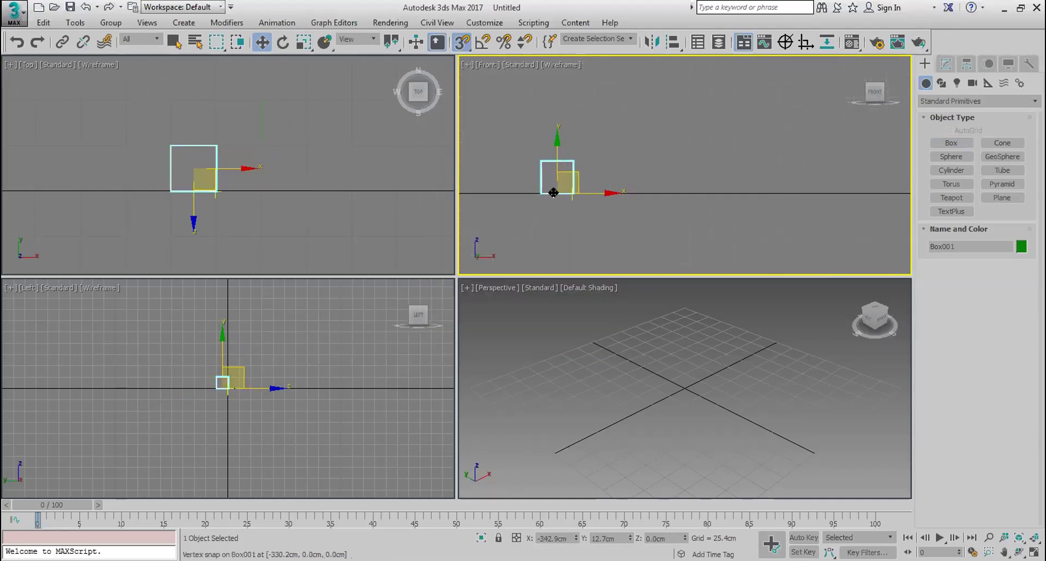
mouse_move(541, 193)
shift+mouse_down()
mouse_move(627, 191)
mouse_move(606, 188)
shift+mouse_up()
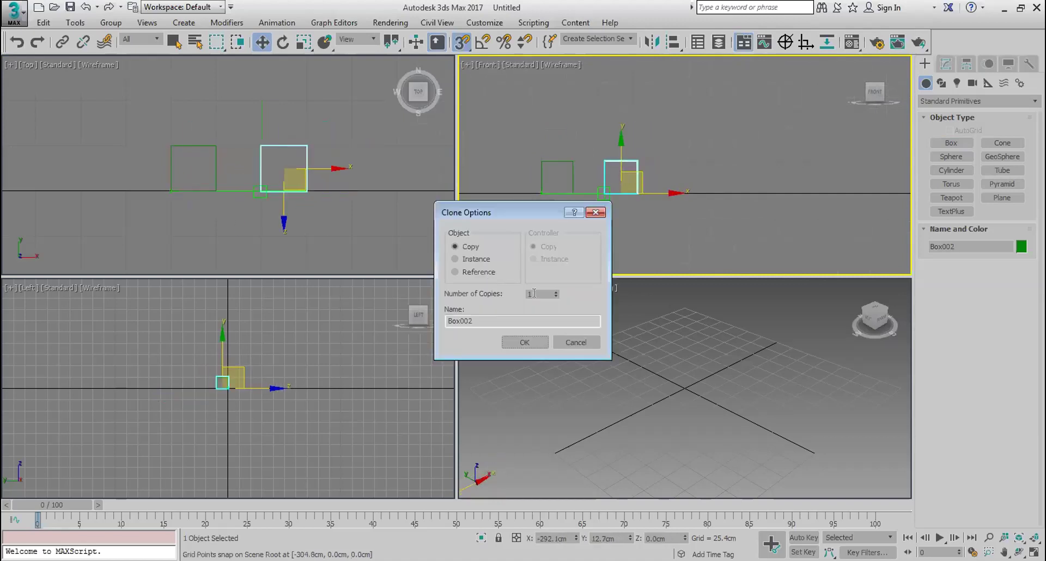
text(5)
click(526, 341)
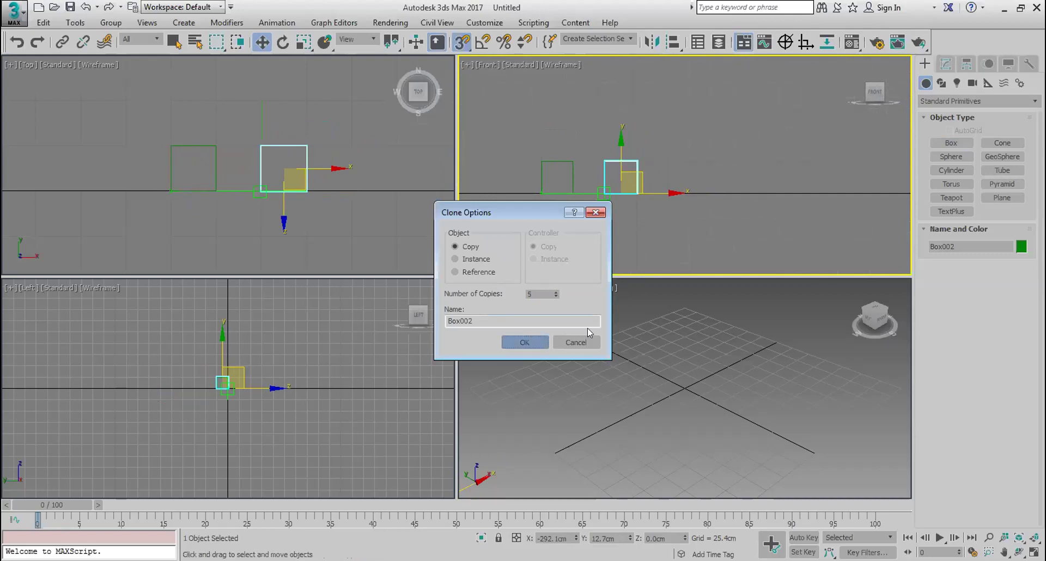
scroll(580, 289, down, 3)
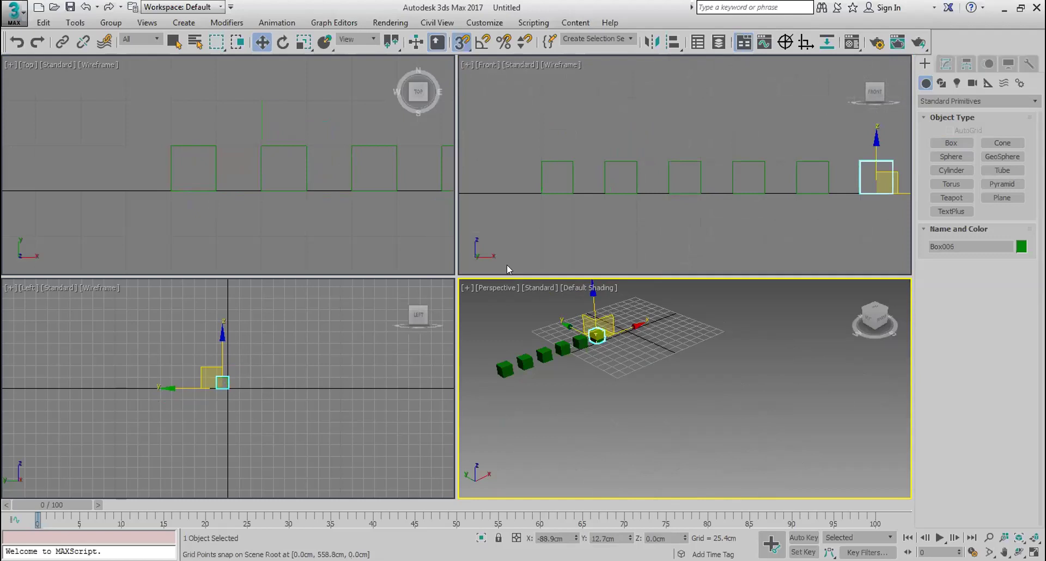
- Reset to an empty scene without saving the changes
double_click(9, 7)
click(524, 307)
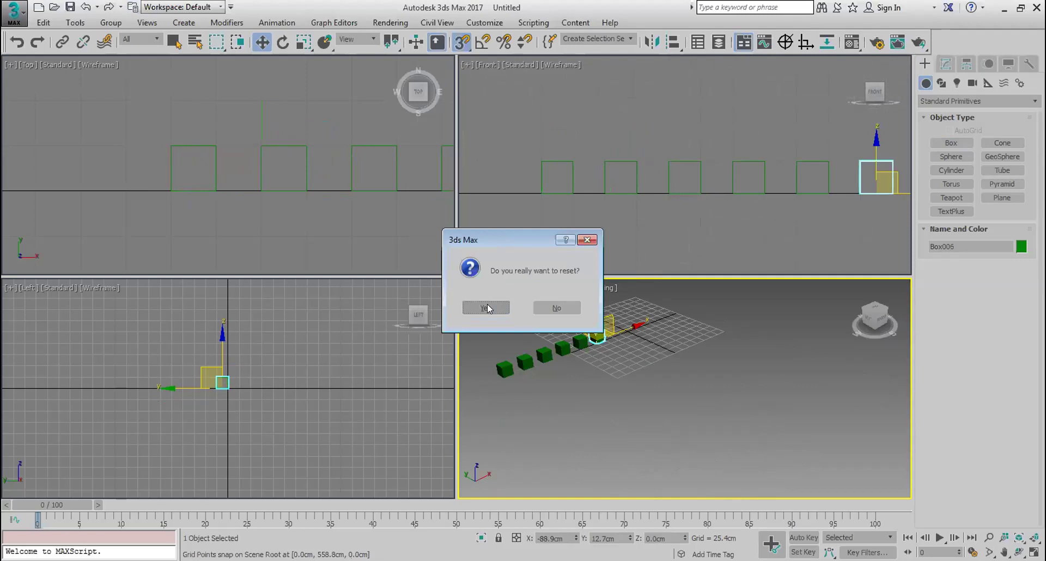
click(481, 307)
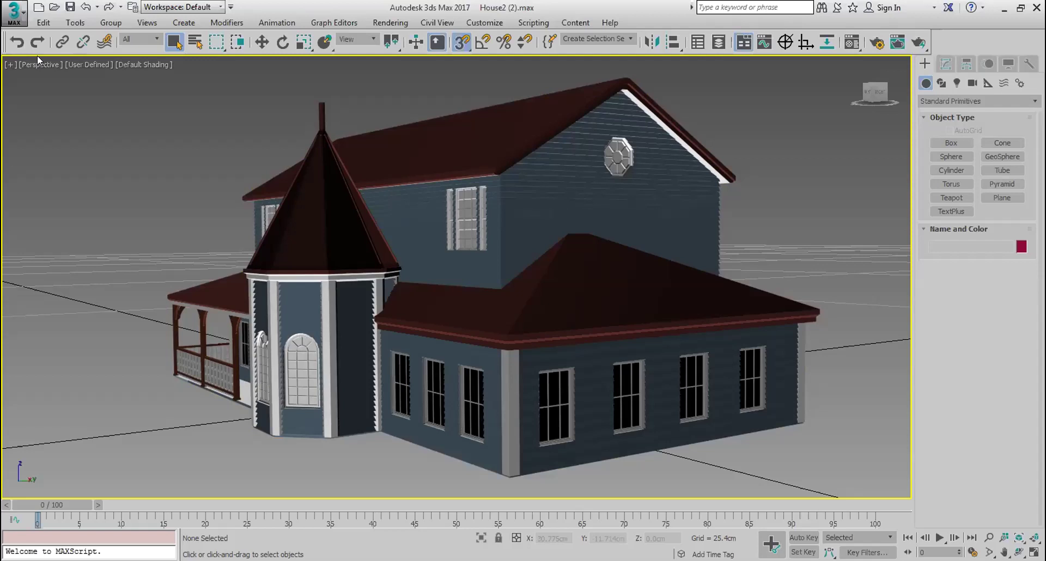
click(480, 306)
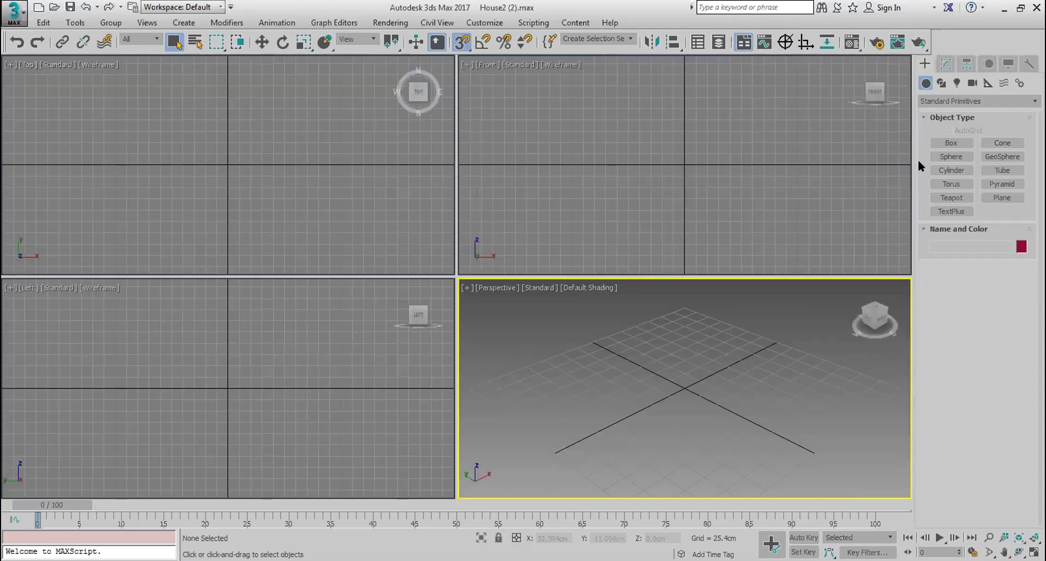
- Create a tube around the origin in the Top view, with radii about 183 cm and 172 cm and height about 380 cm
click(985, 170)
drag(228, 165, 240, 208)
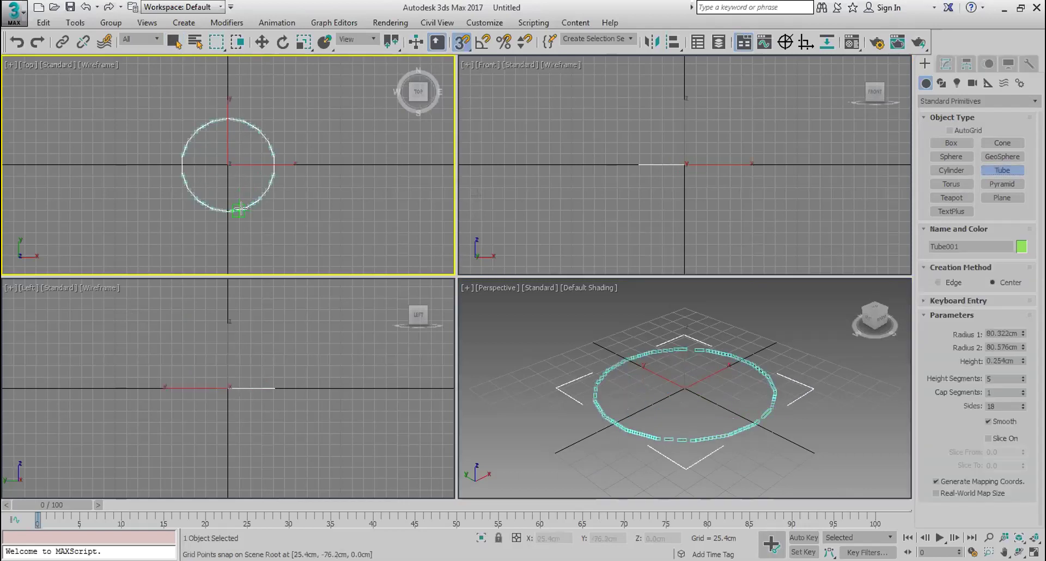
right_click(298, 130)
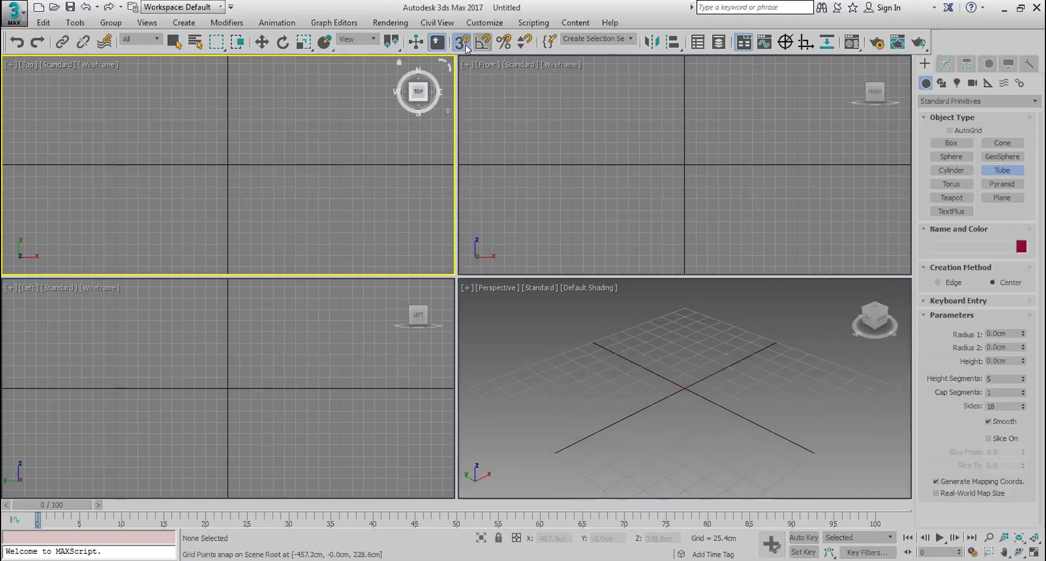
drag(228, 164, 270, 234)
click(261, 219)
click(427, 138)
- Set the tube's sides to 8 and turn off its smoothing
double_click(1000, 404)
text(8)
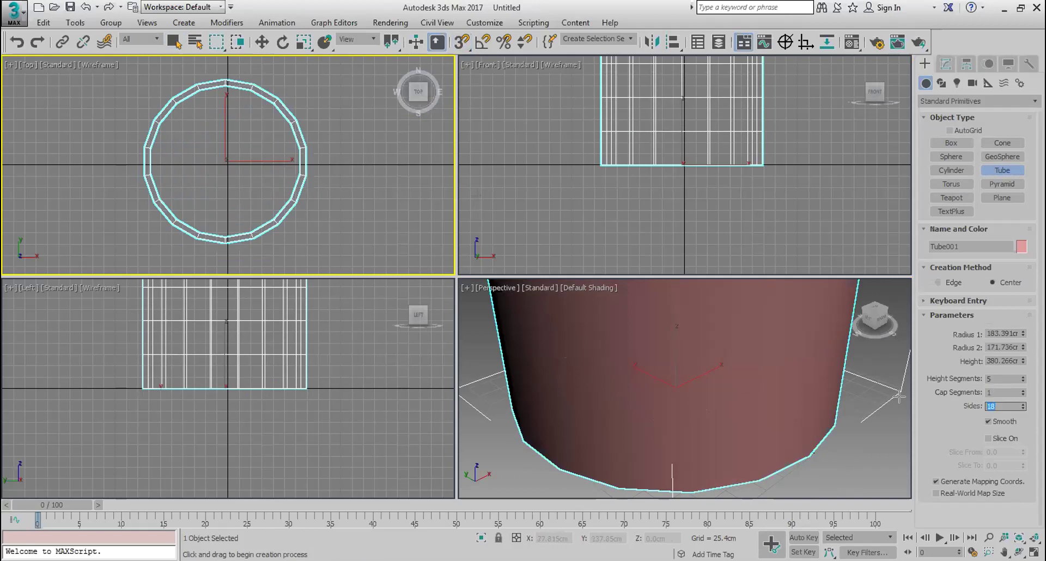
key(Return)
scroll(391, 227, down, 5)
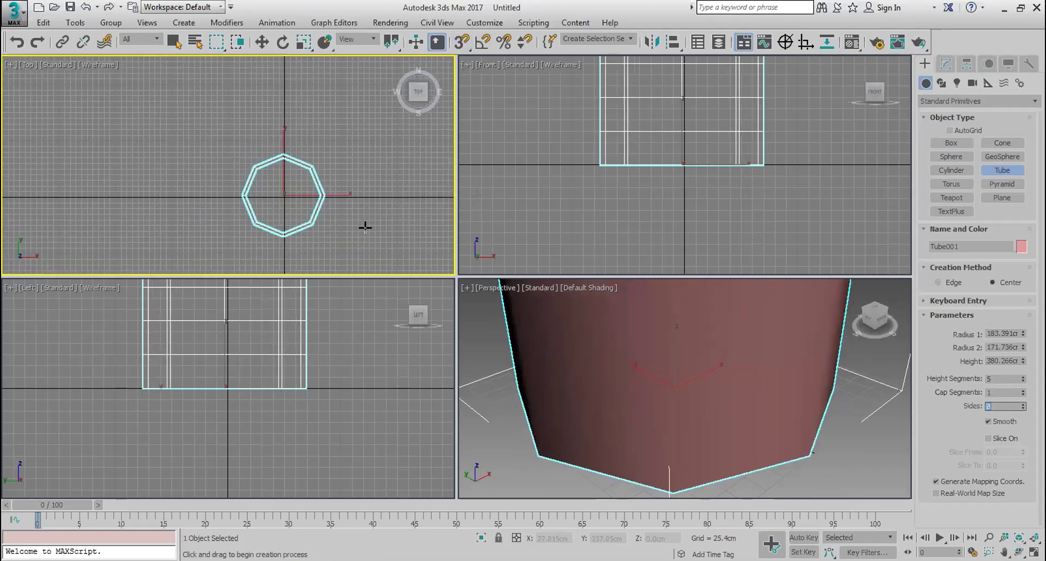
click(990, 422)
- Create a box about 482 cm long, 719 cm wide and 623 cm high that covers the rear half of the tube
click(951, 143)
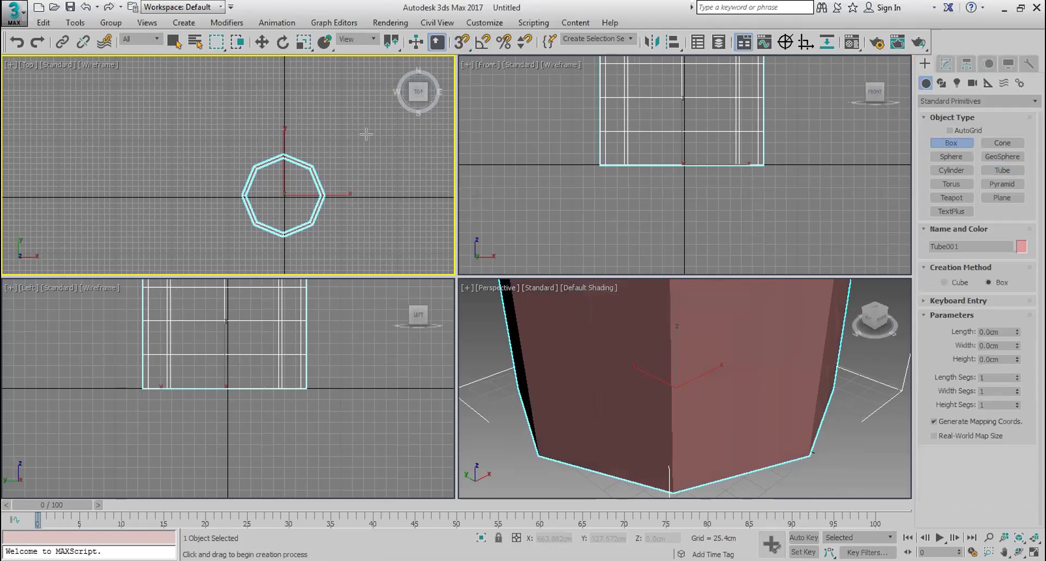
drag(190, 88, 348, 193)
click(680, 390)
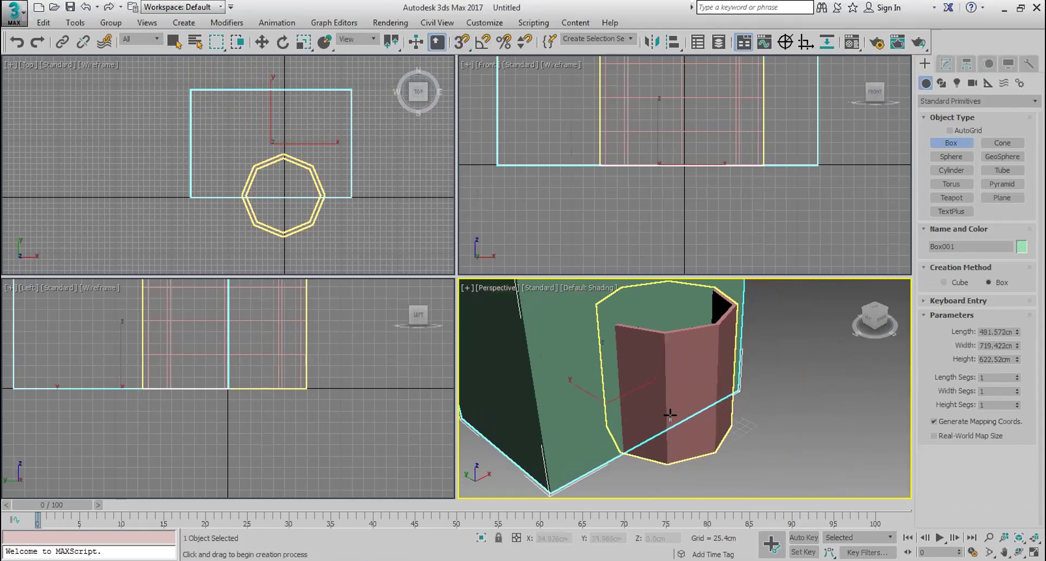
scroll(675, 398, down, 5)
right_click(739, 420)
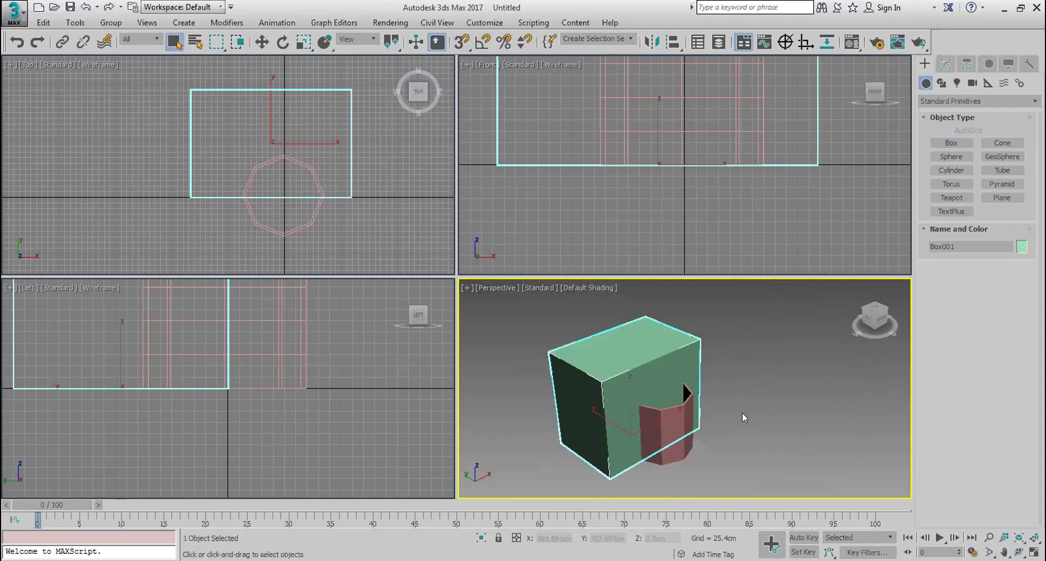
- Subtract the box from the octagonal tube with the ProBoolean compound object, leaving only its front half
click(668, 428)
click(945, 103)
click(950, 134)
click(975, 281)
click(649, 348)
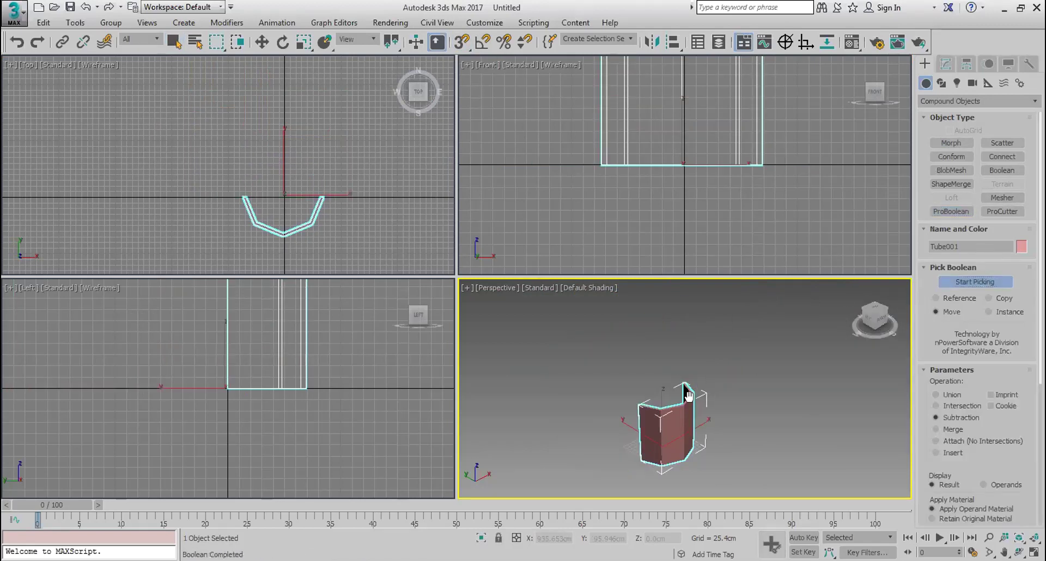
scroll(689, 384, up, 5)
click(1019, 552)
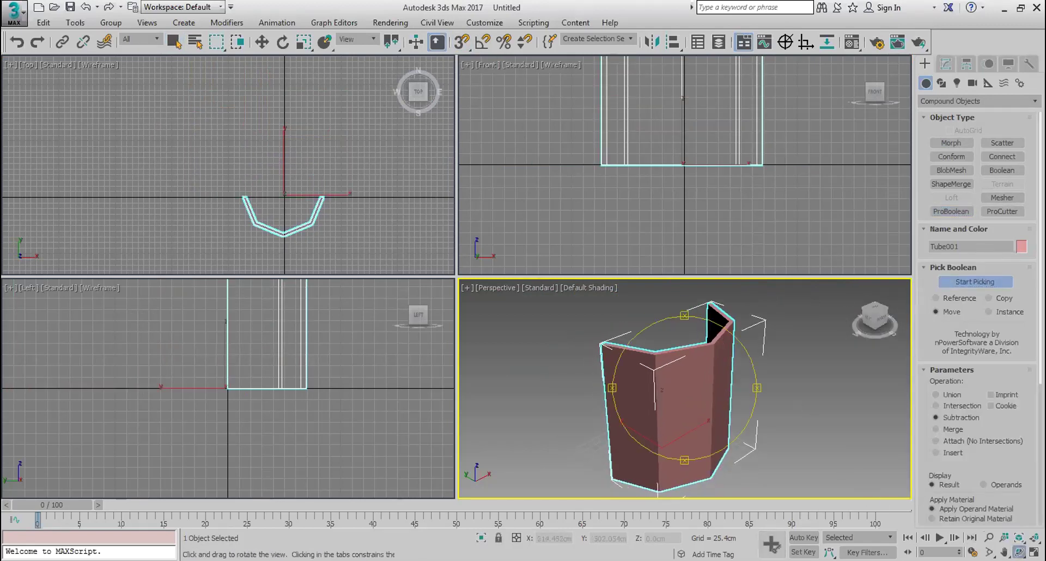
drag(681, 376, 792, 374)
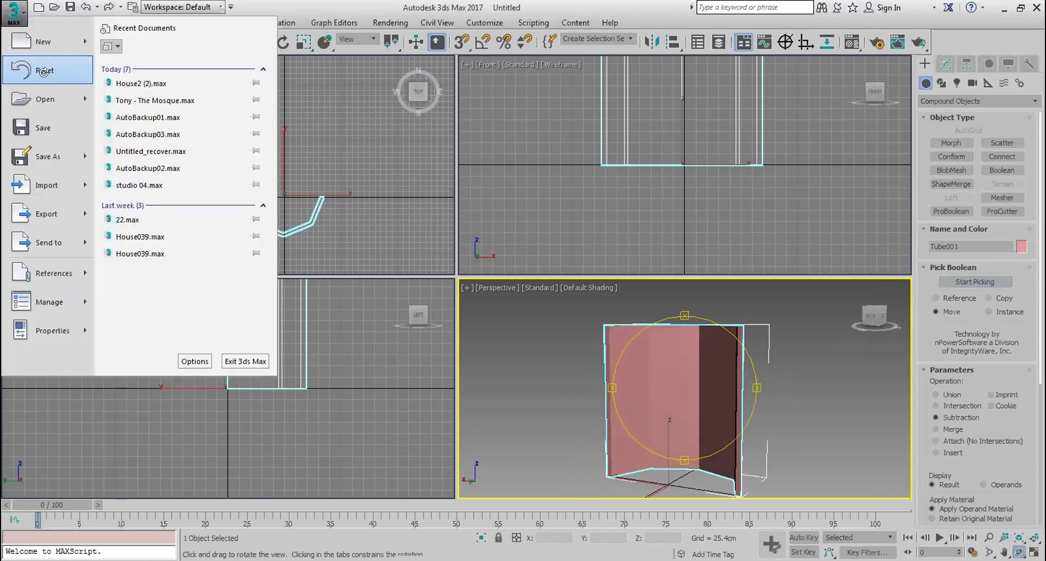
- Reset the scene without saving and switch the geometry category to Extended Primitives
click(46, 77)
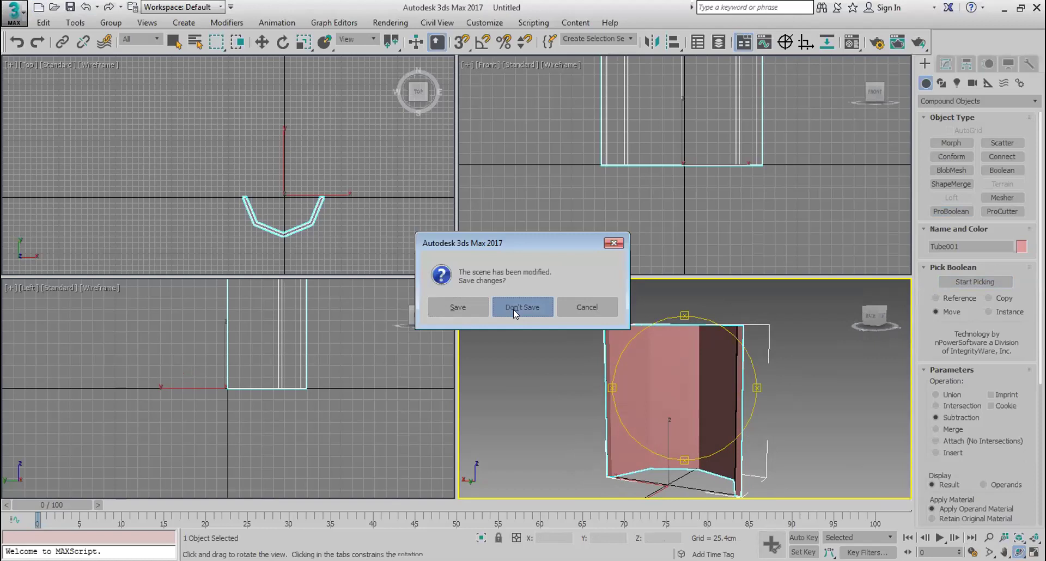
click(513, 308)
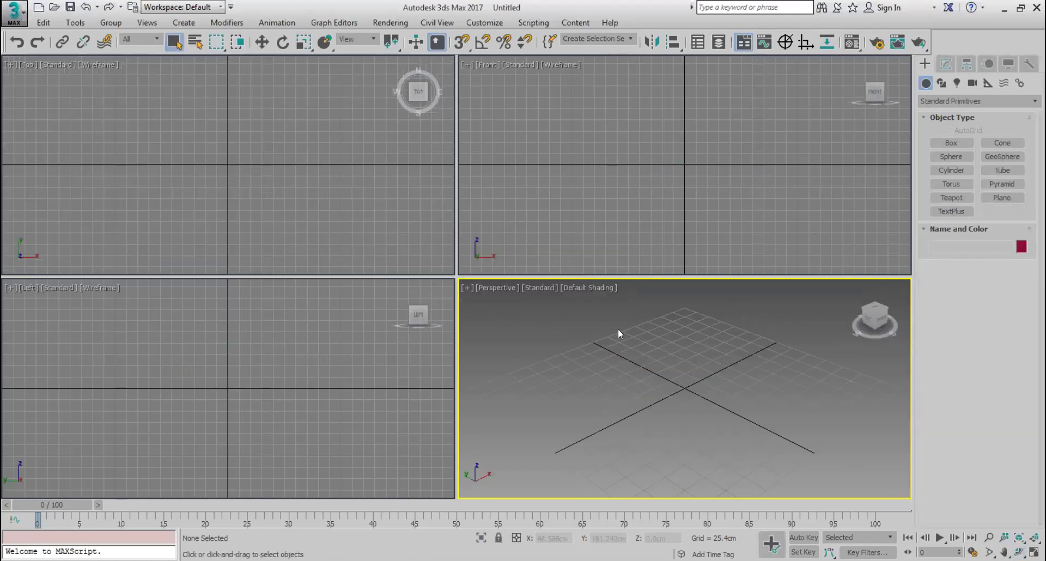
click(937, 101)
click(937, 112)
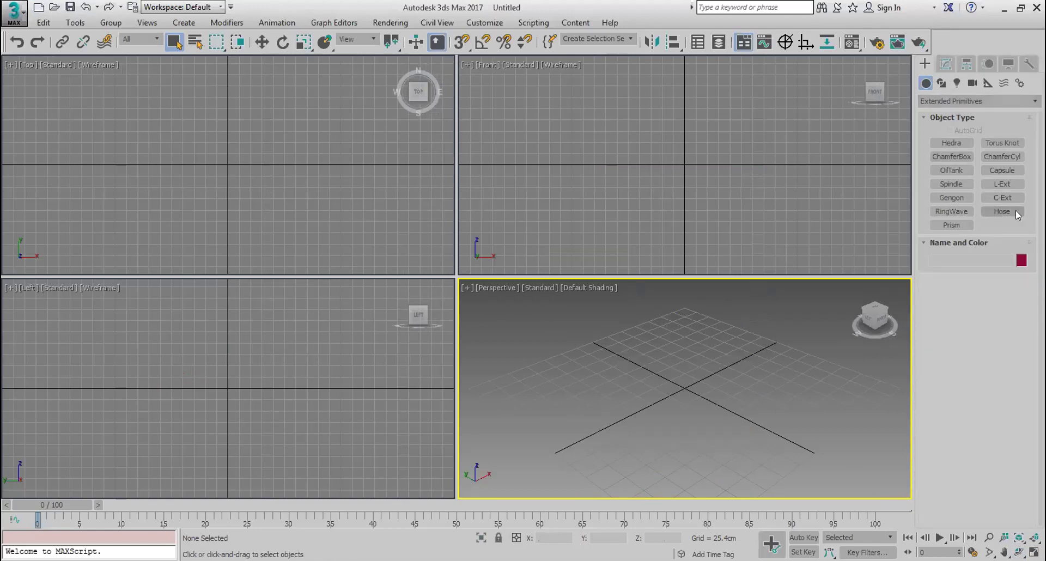
- Compare the creation parameters of the L-Ext and C-Ext primitives
click(1011, 184)
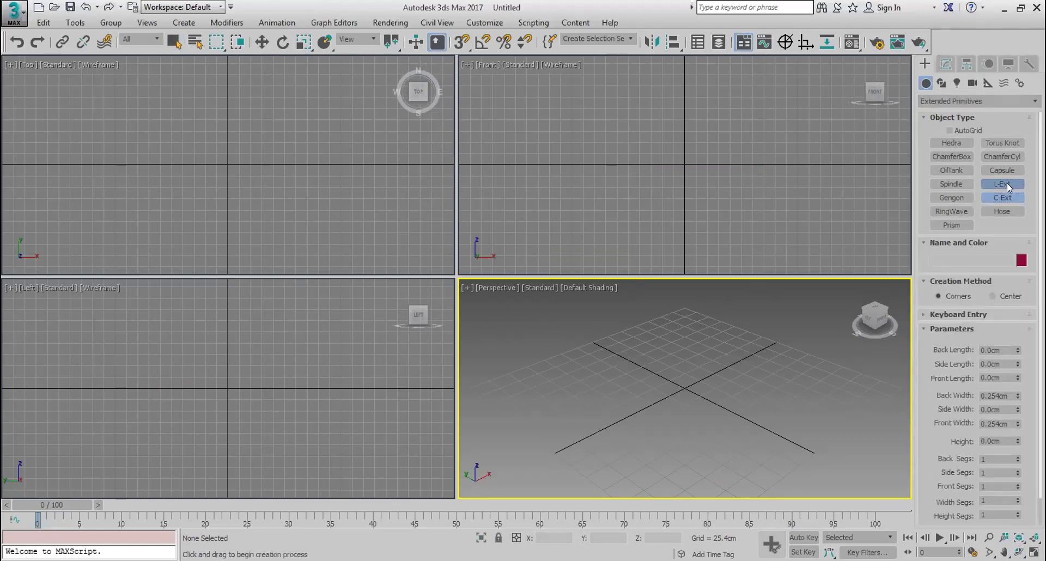
click(1006, 184)
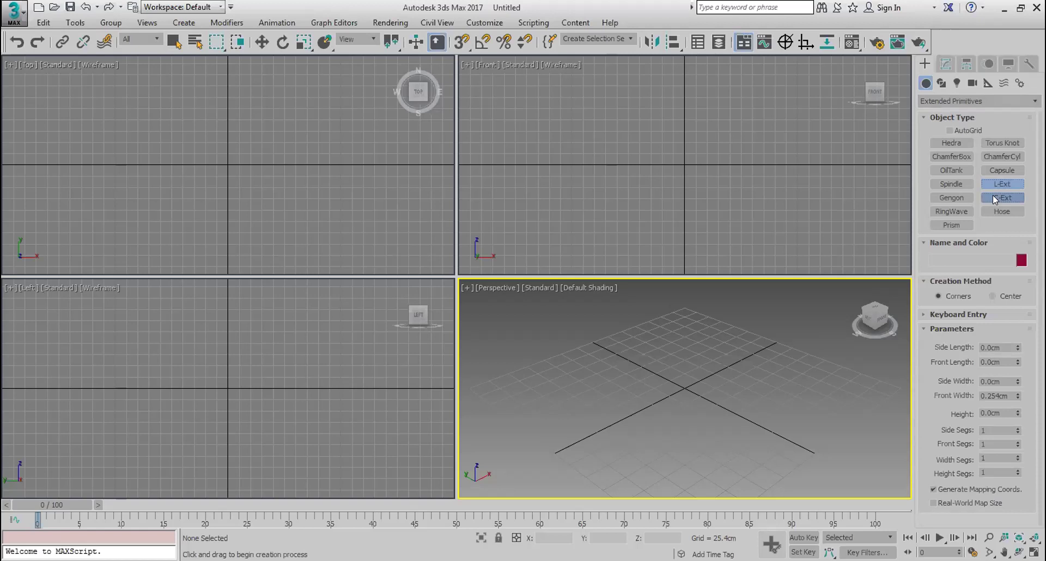
click(997, 197)
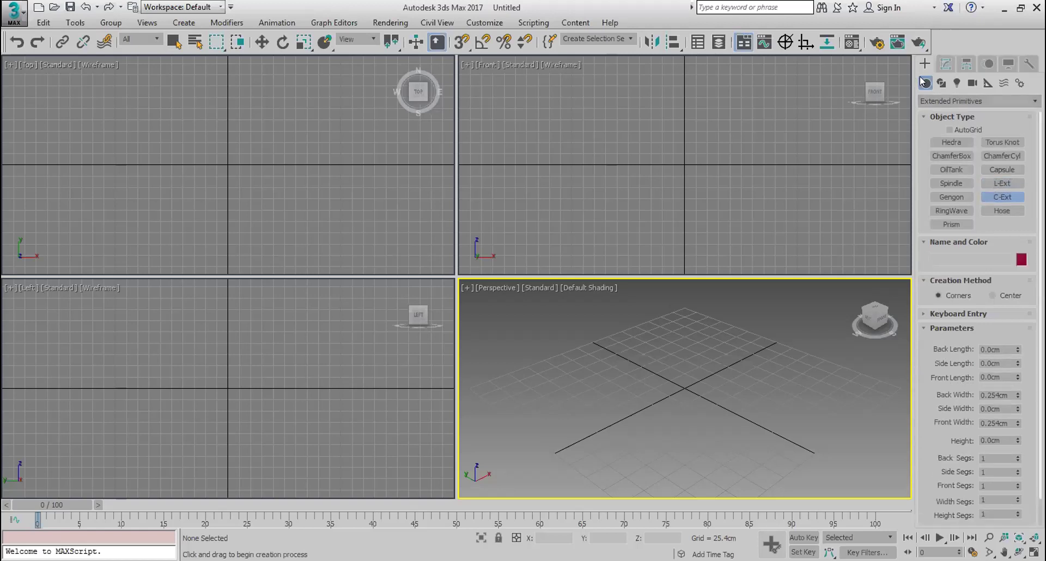
- Open the recent scene House2 (2).max
click(15, 12)
click(148, 85)
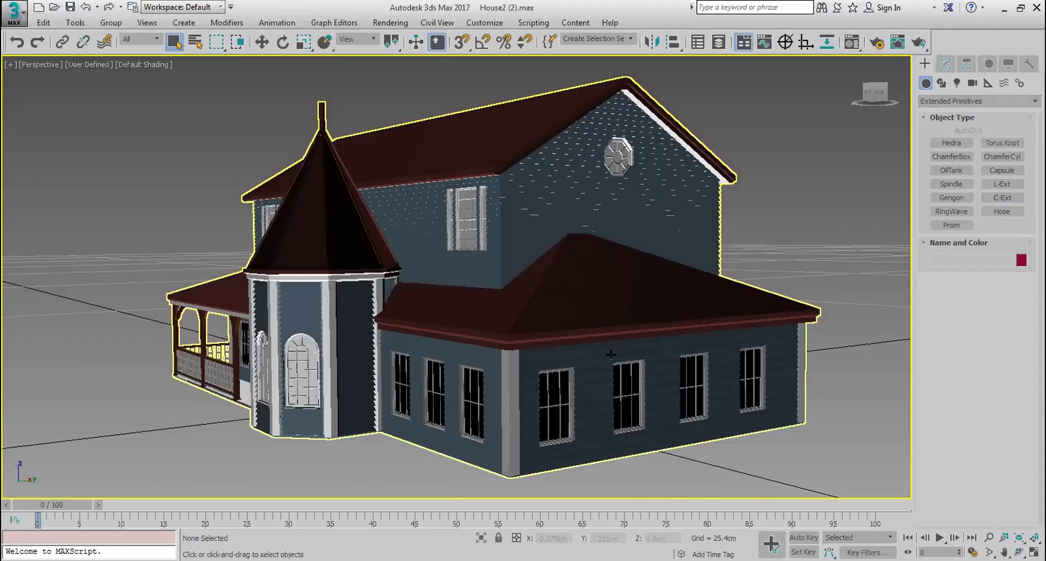
- Examine the walls, corner and windows of the house's single-storey wing and the adjoining octagonal tower
middle_drag(602, 397, 573, 381)
scroll(572, 381, up, 5)
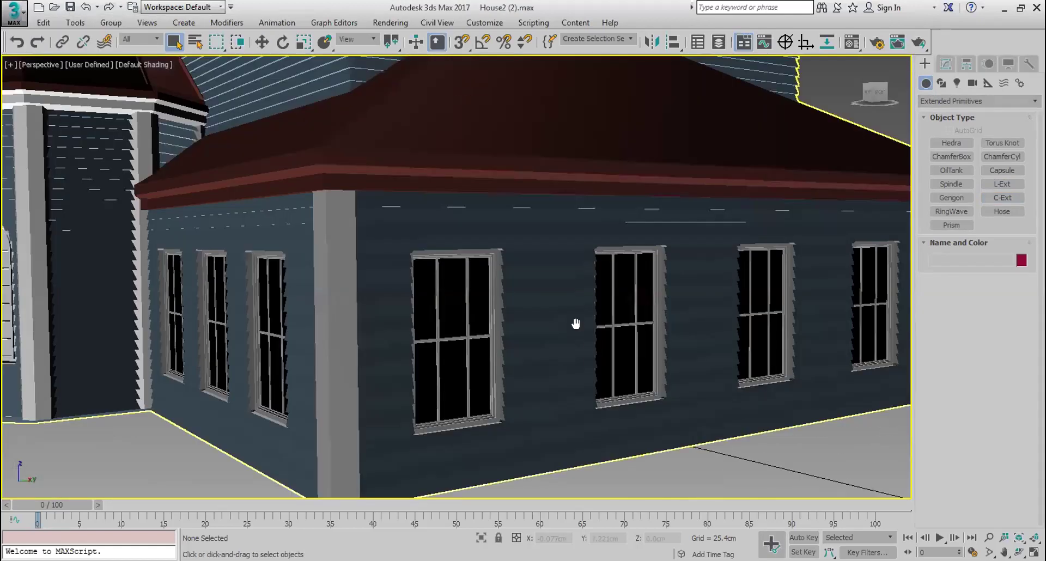
scroll(577, 326, down, 5)
scroll(580, 325, up, 2)
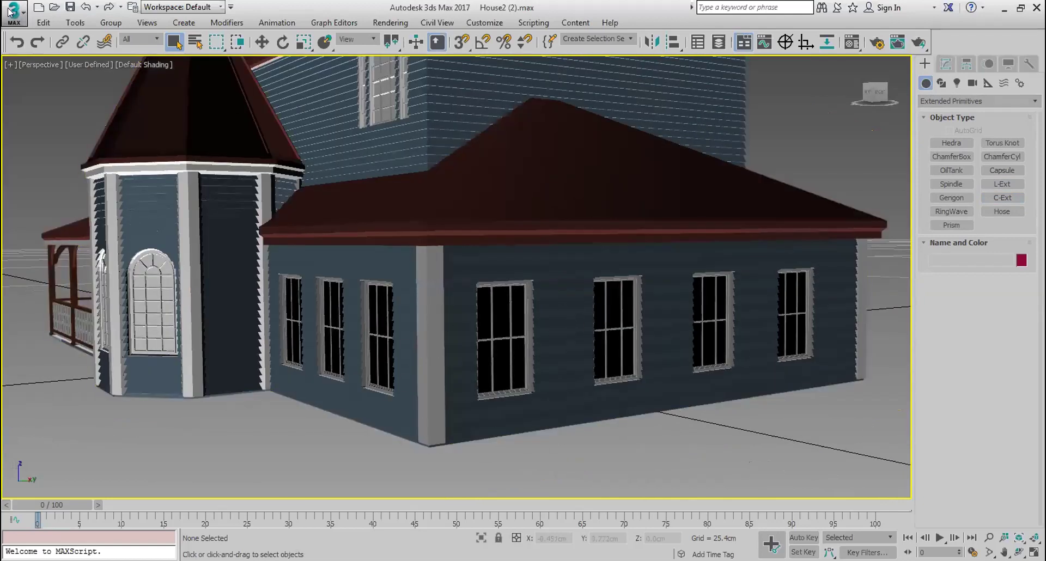
alt+middle_drag(550, 376, 587, 390)
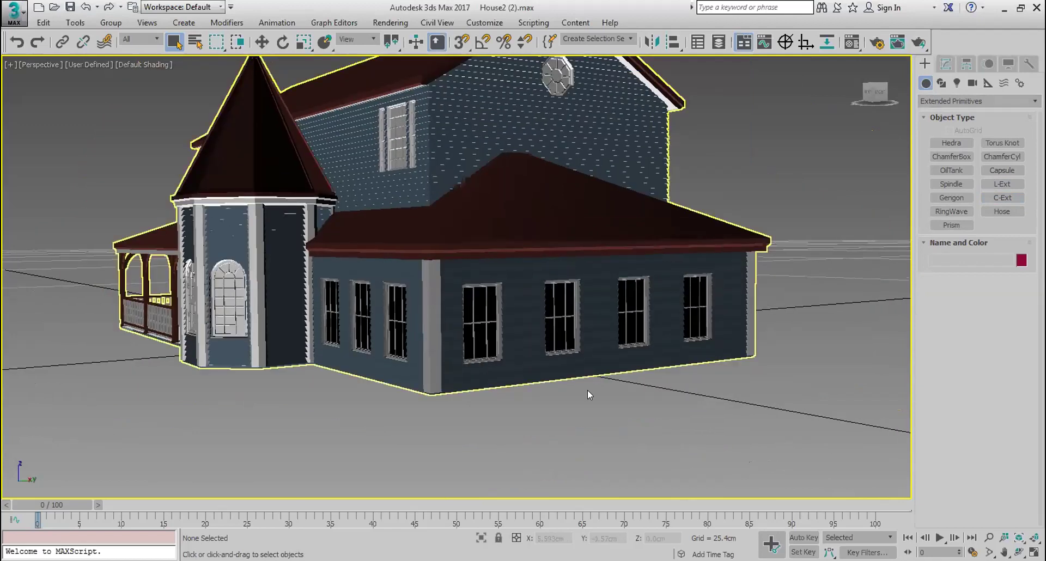
key(ctrl+r)
drag(598, 275, 532, 397)
scroll(532, 397, up, 5)
scroll(550, 353, up, 3)
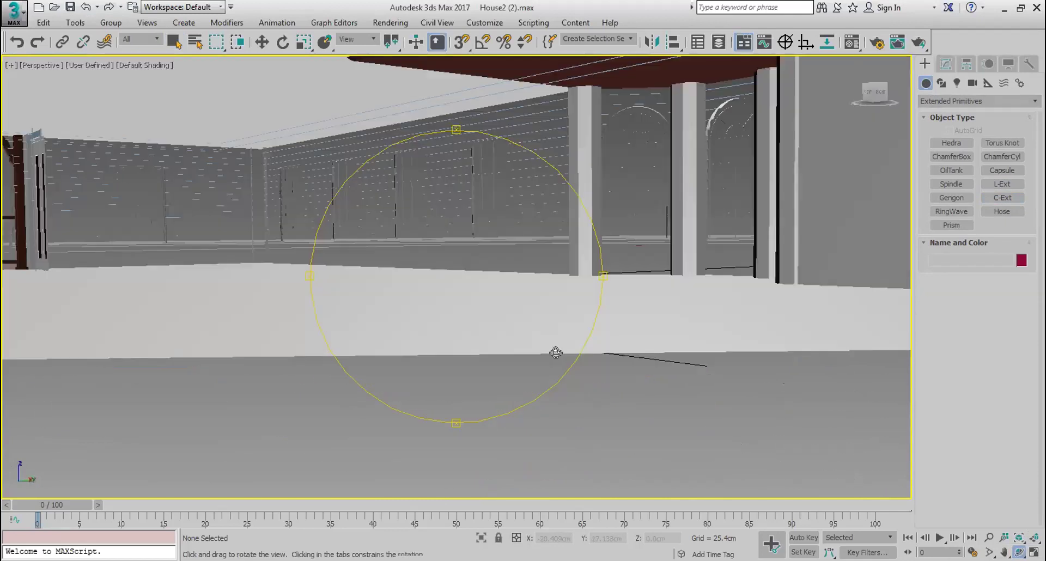
scroll(555, 353, down, 3)
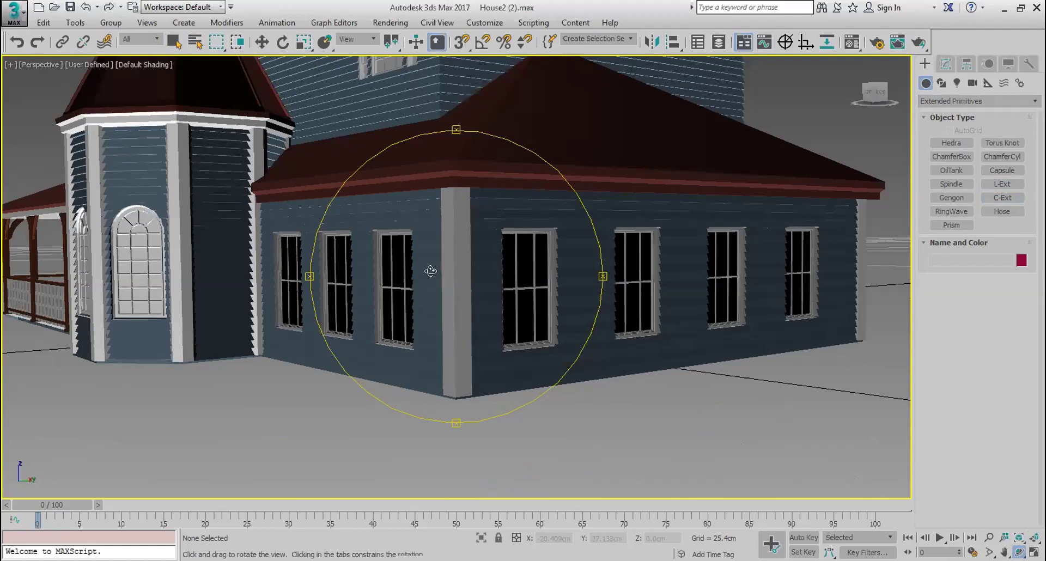
drag(459, 262, 200, 67)
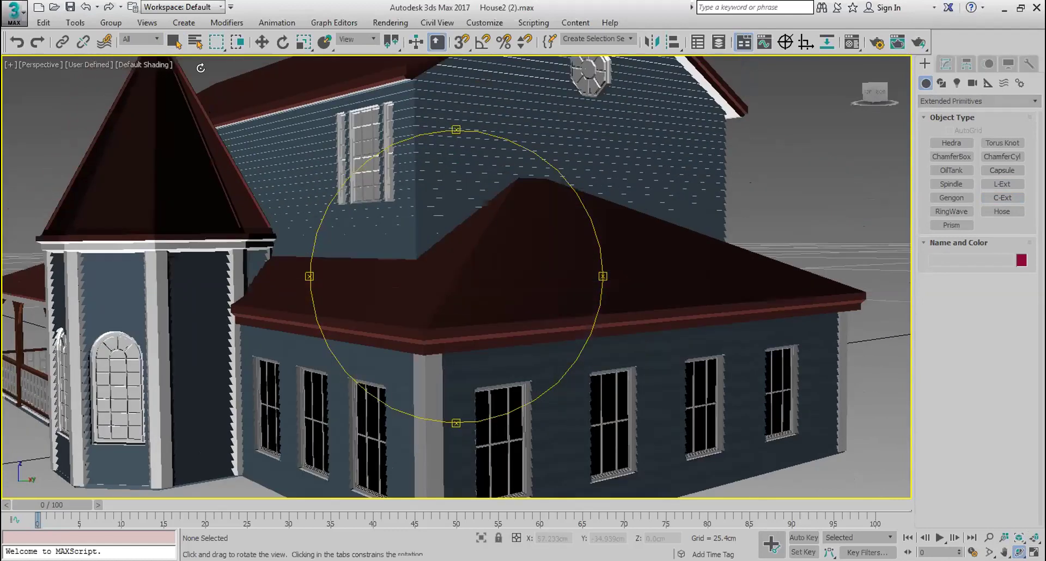
- Reset to an empty scene and start an L-Ext object from the Extended Primitives
click(15, 12)
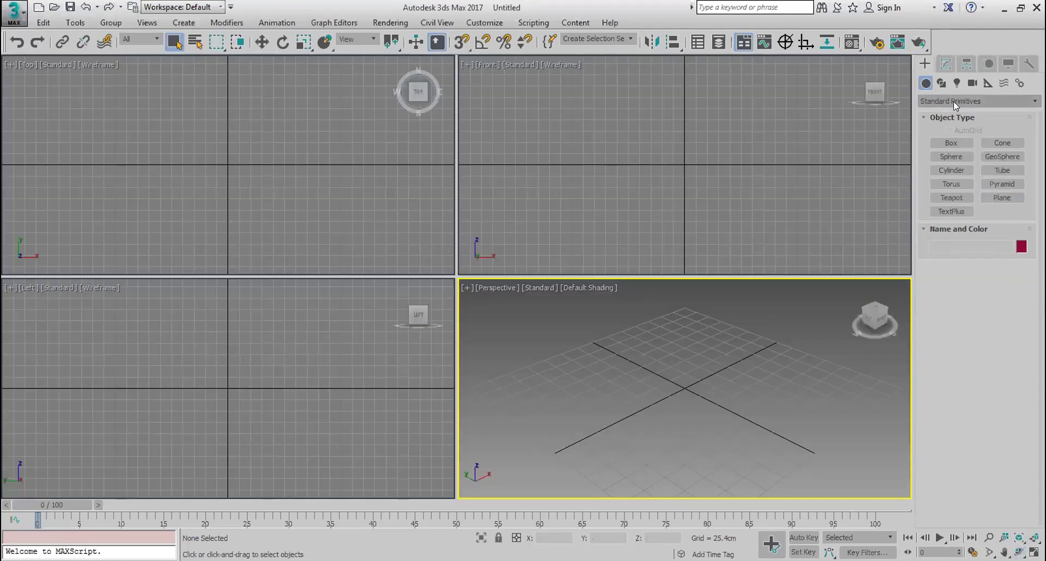
click(953, 101)
click(960, 123)
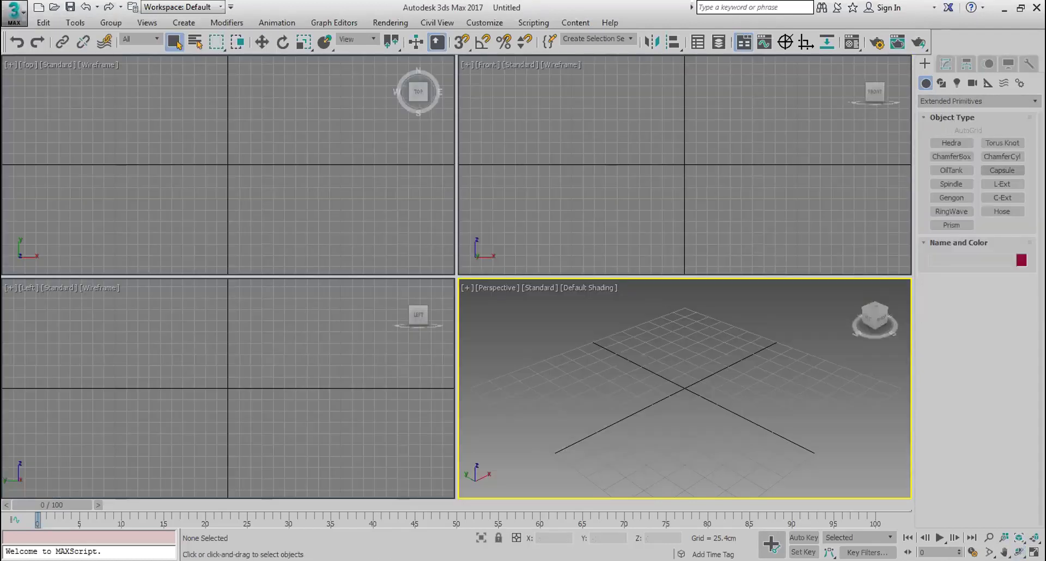
click(1013, 186)
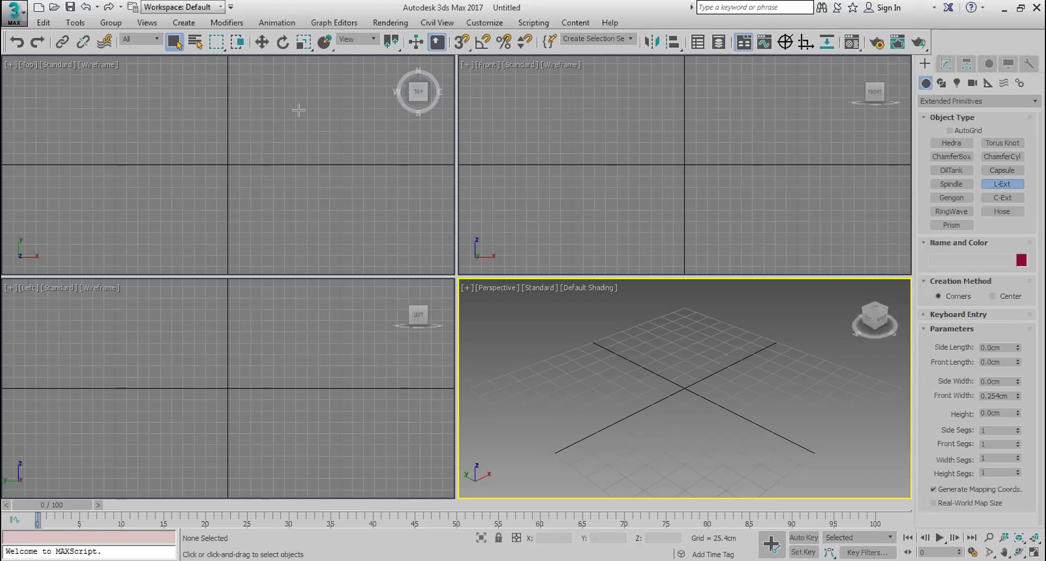
click(174, 79)
drag(173, 79, 214, 122)
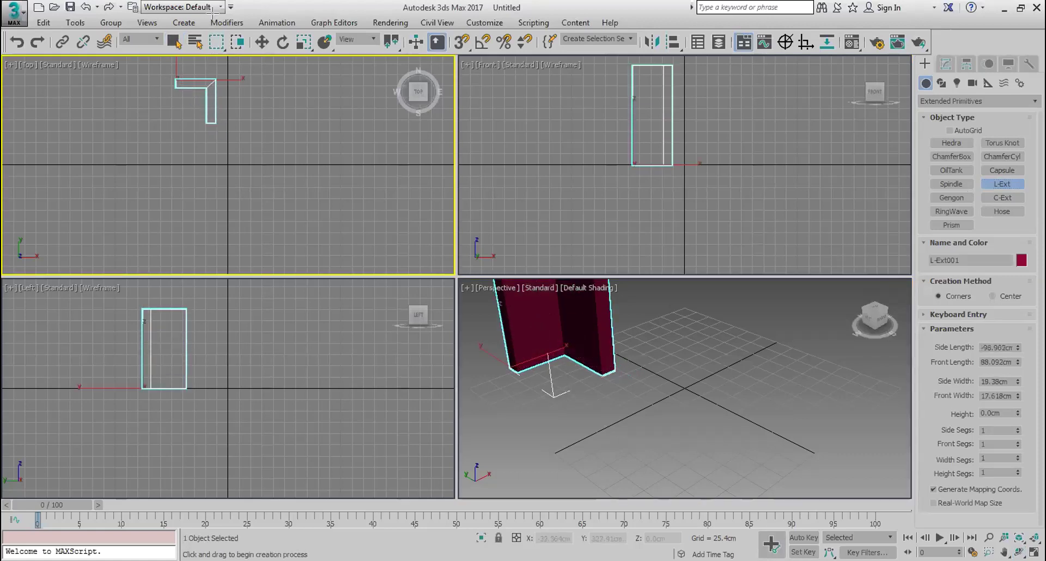
click(544, 281)
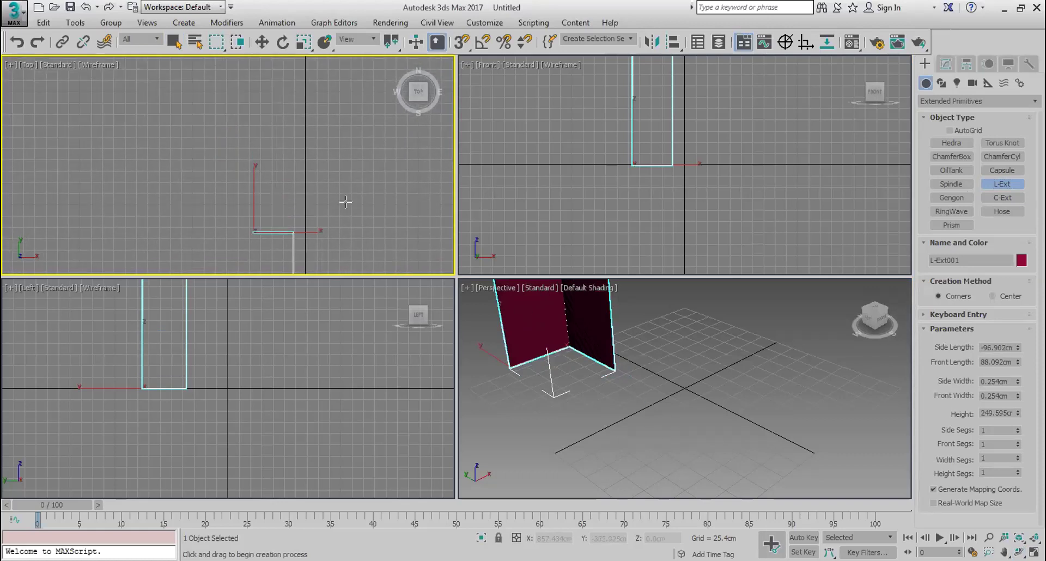
right_click(292, 180)
- Create an L-Ext wall in the Top view with sides about 92 cm and 84 cm, 12 cm thick and 226 cm high
drag(288, 167, 325, 208)
click(325, 209)
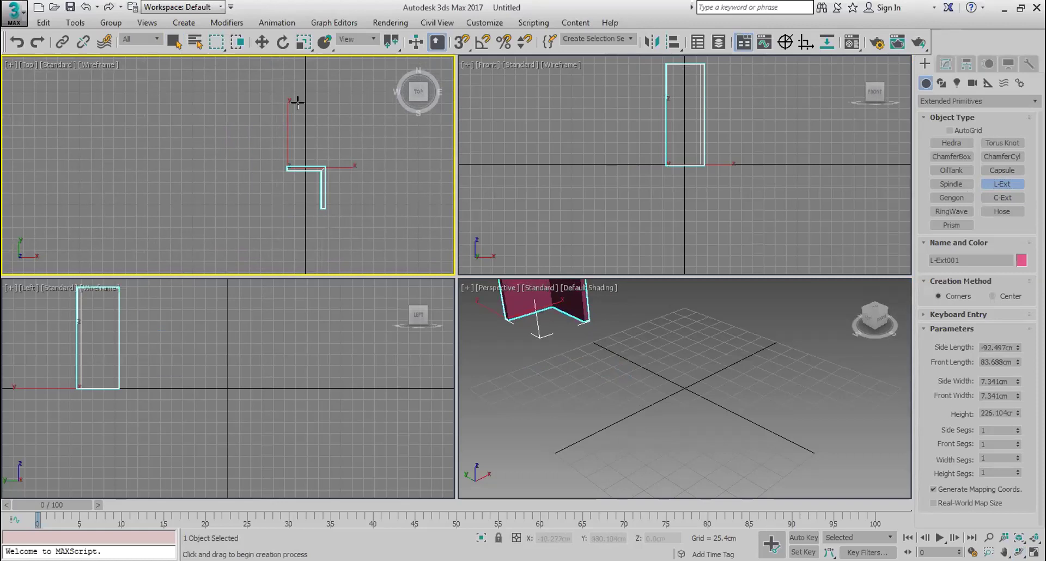
click(560, 405)
key(z)
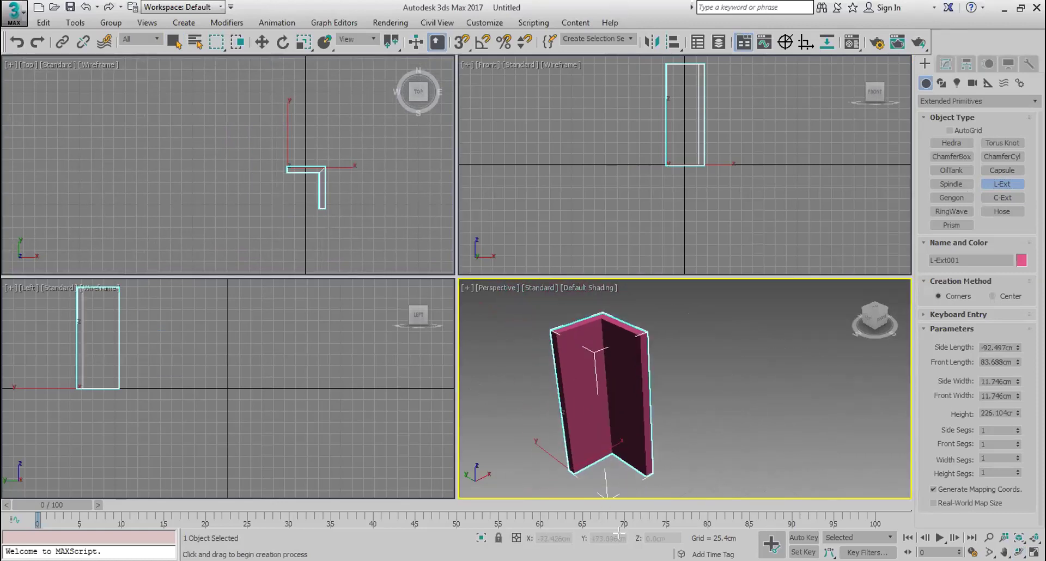
- Reopen the recent scene House2 (2).max in place of the L-shaped wall scene
click(12, 8)
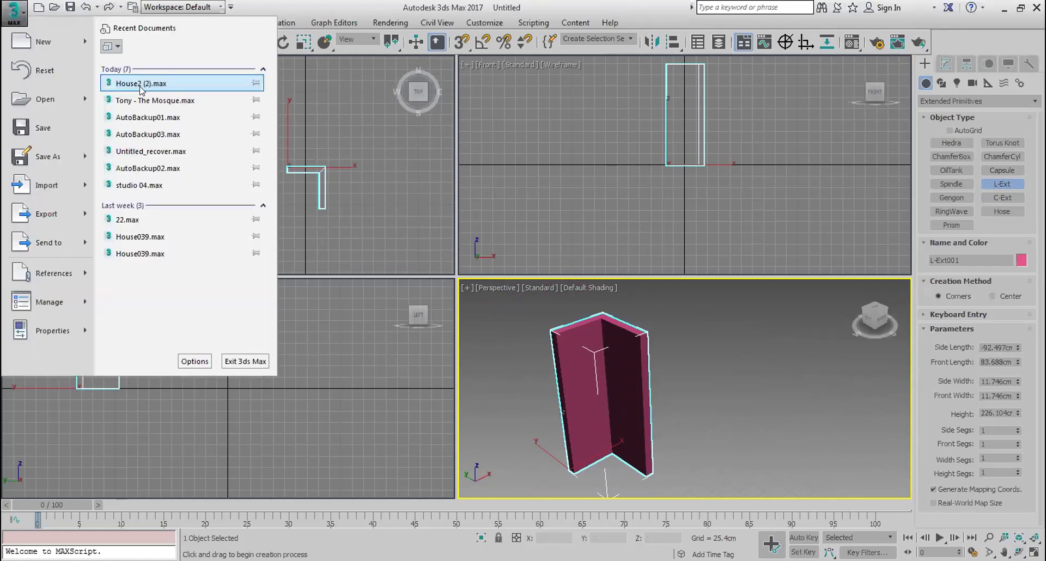
click(141, 85)
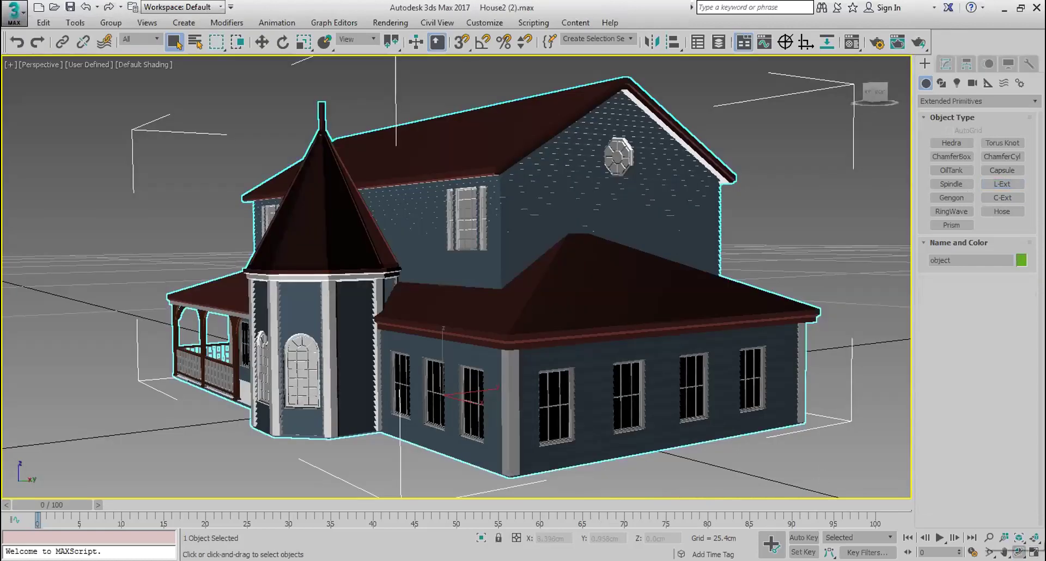
- Examine the porch, tower, rear walls and hipped roof of the single-storey wing from all around the house
click(1019, 552)
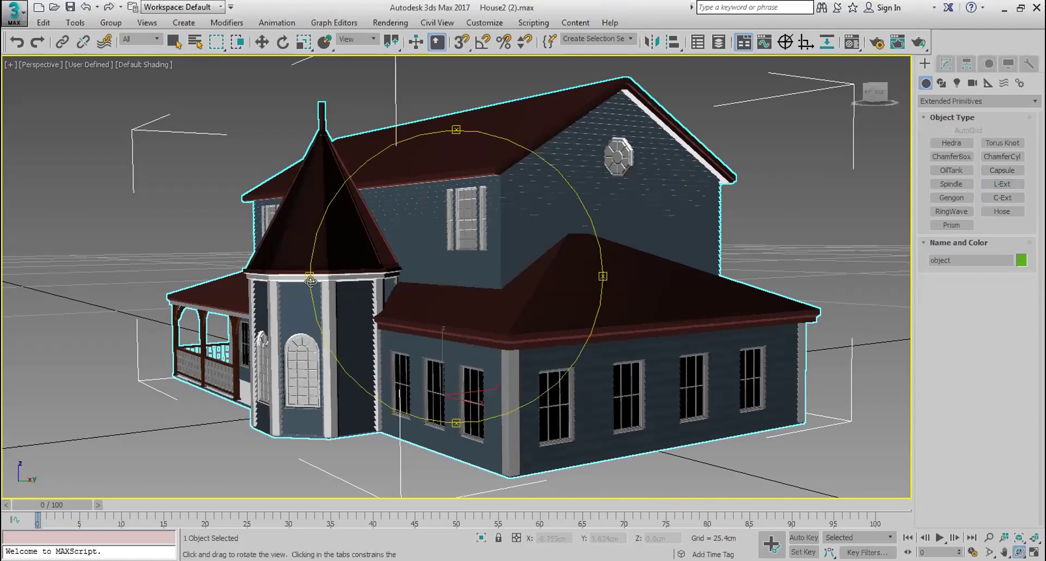
drag(300, 271, 401, 275)
scroll(390, 346, up, 5)
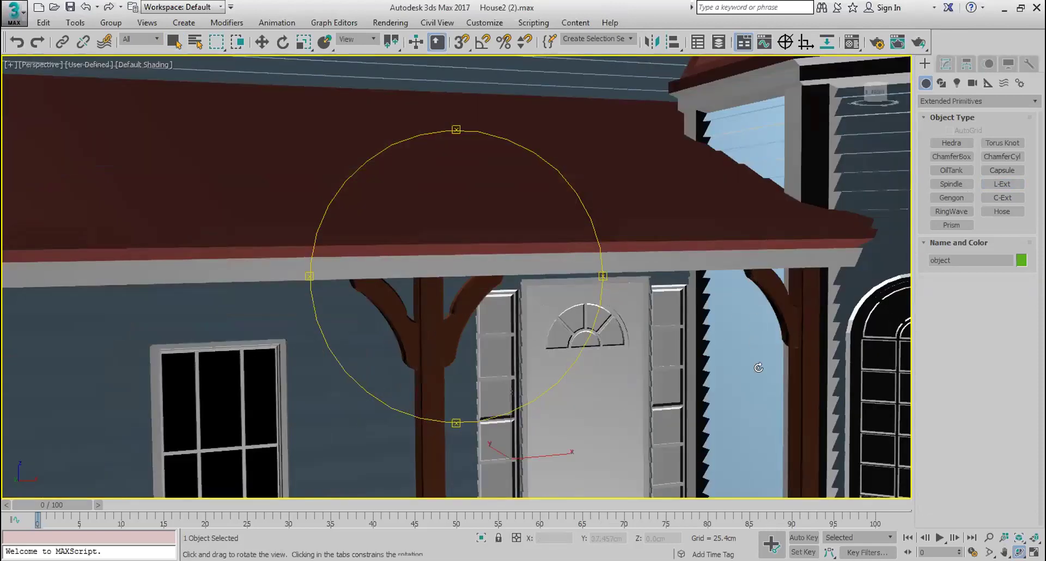
scroll(744, 373, down, 8)
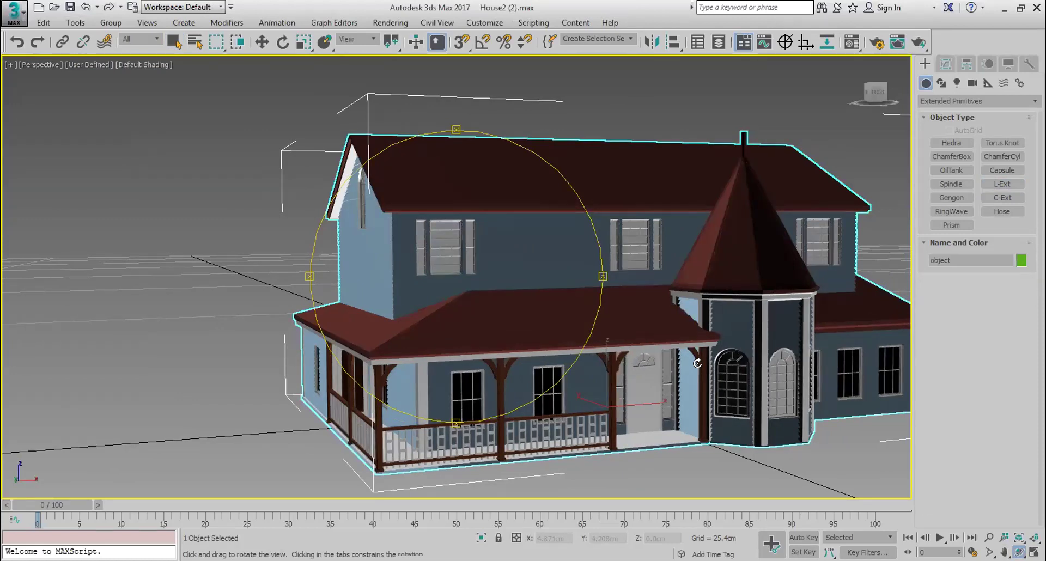
drag(731, 378, 387, 366)
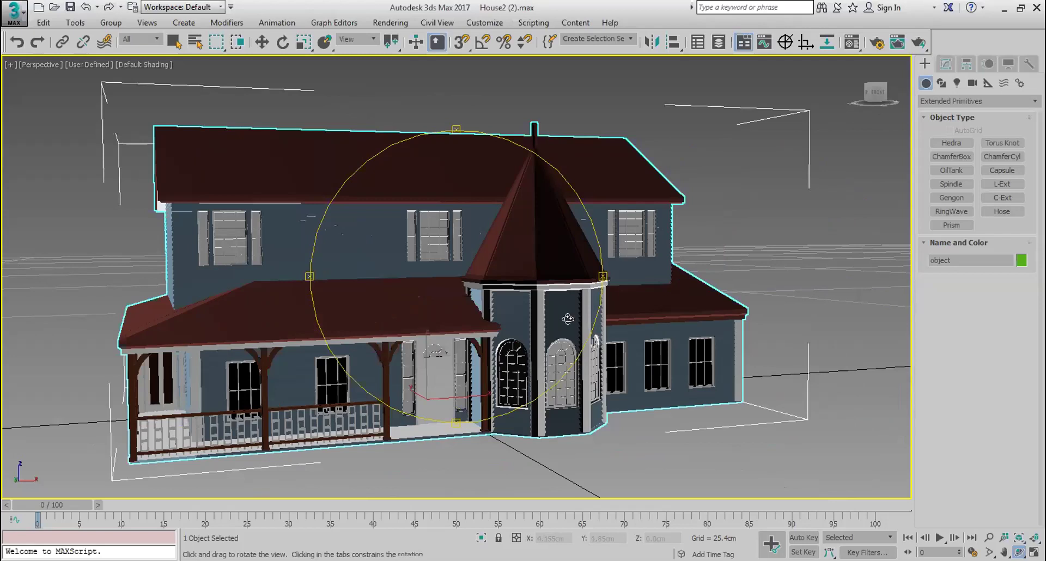
drag(595, 278, 404, 272)
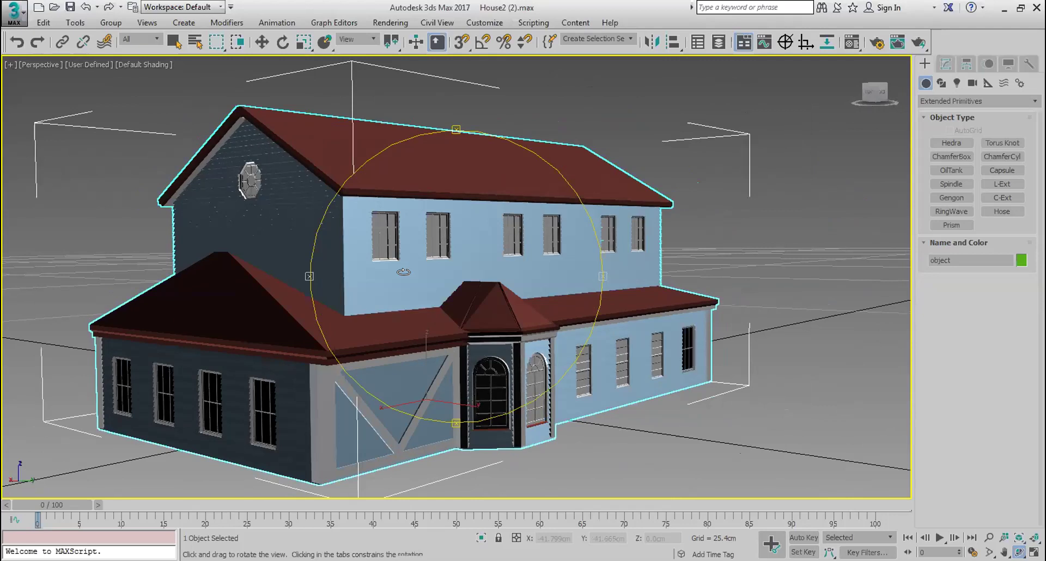
scroll(408, 340, up, 5)
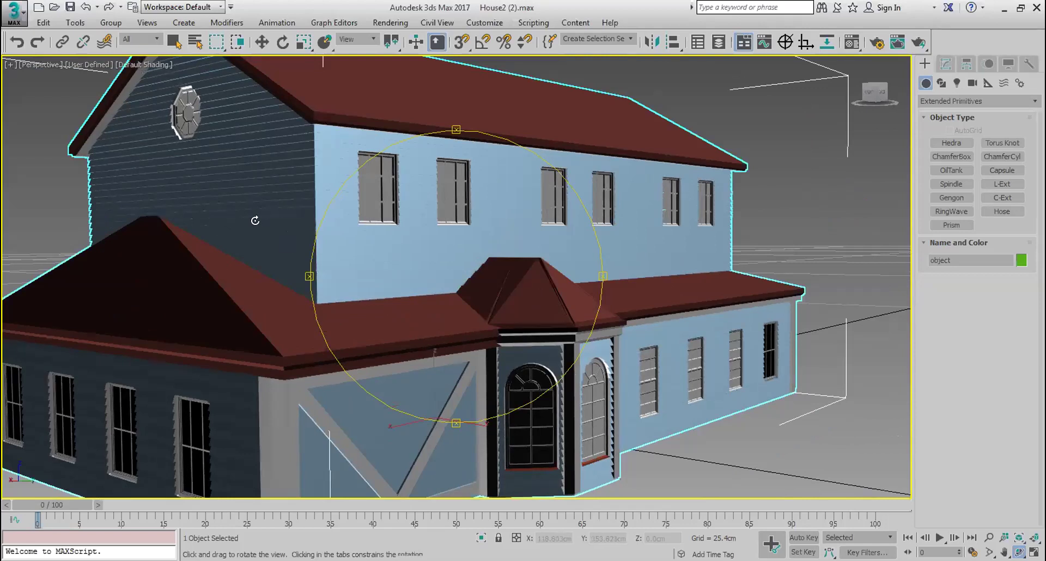
drag(210, 270, 257, 272)
right_click(259, 272)
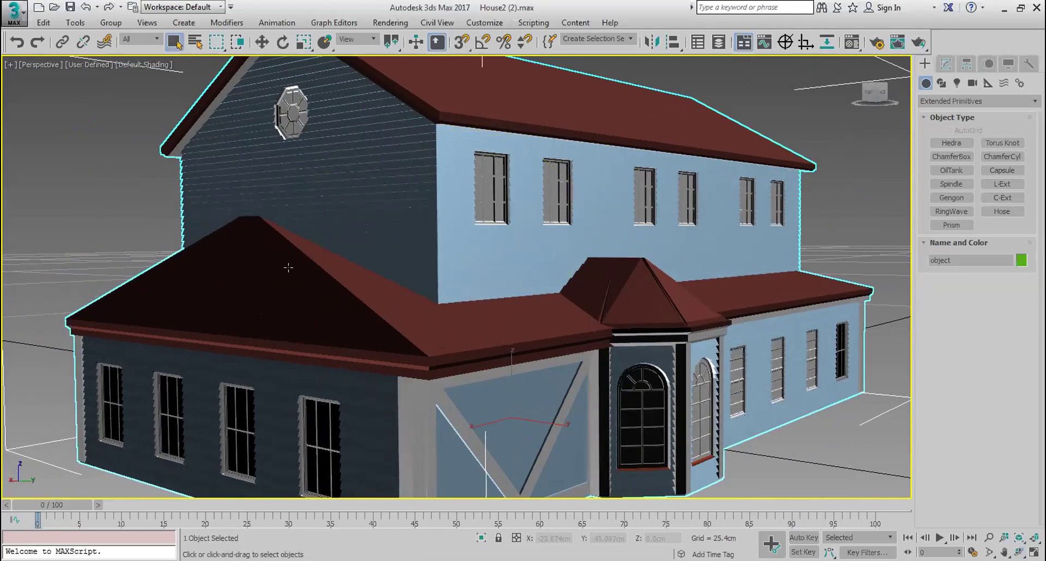
- Reset to an empty scene and discard the changes to the house scene
click(14, 12)
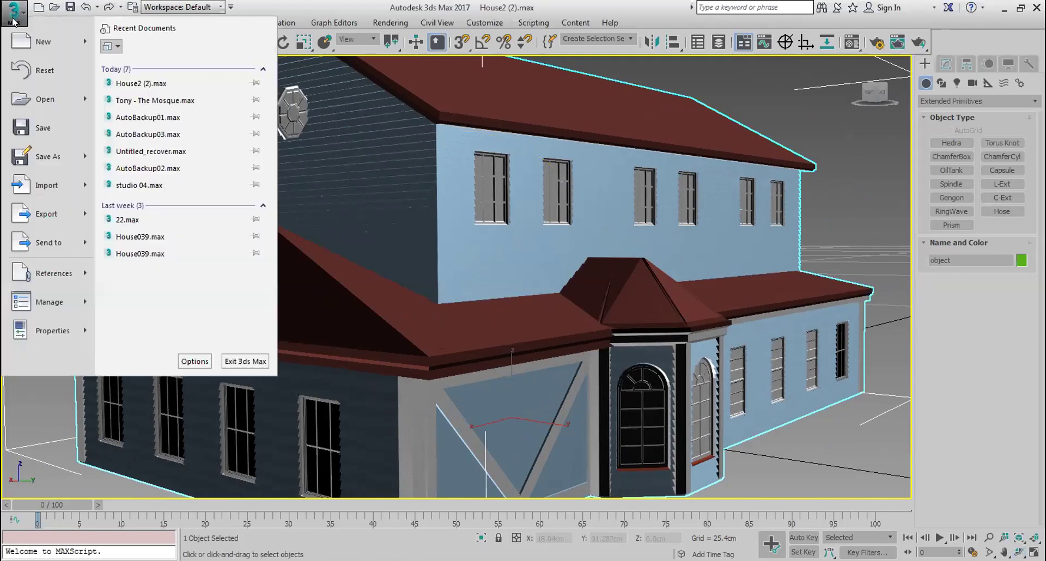
click(45, 69)
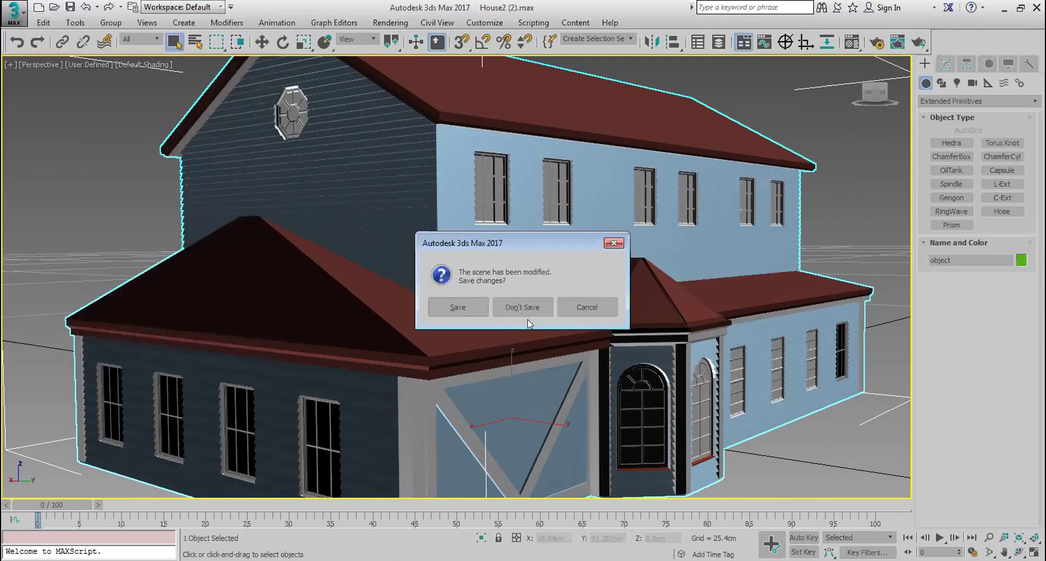
click(524, 308)
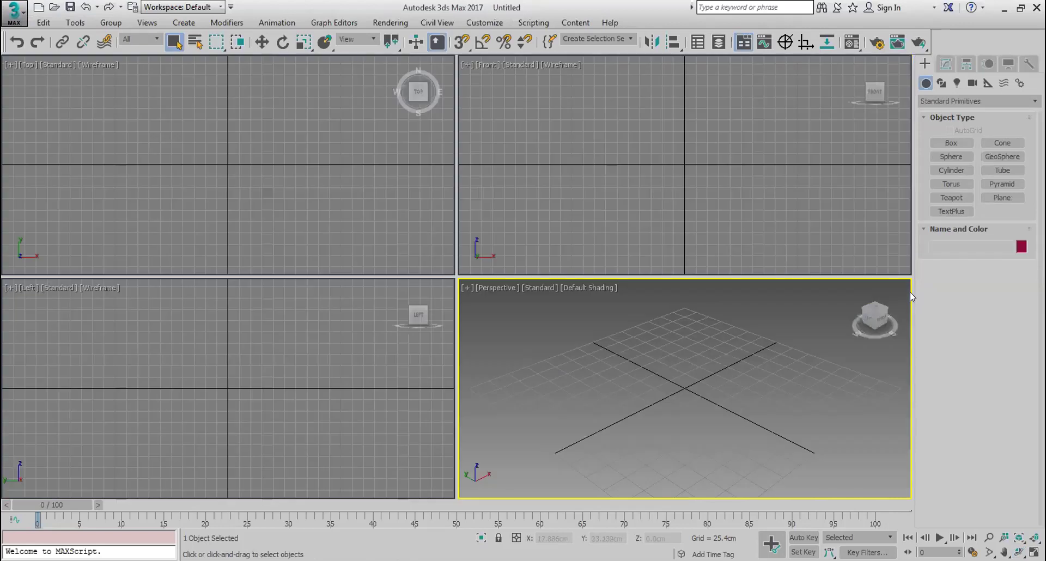
- Create a box in the Top view about 342 cm long, 650 cm wide and 120 cm high
click(951, 143)
drag(68, 127, 324, 252)
right_click(324, 252)
drag(68, 108, 361, 265)
click(348, 207)
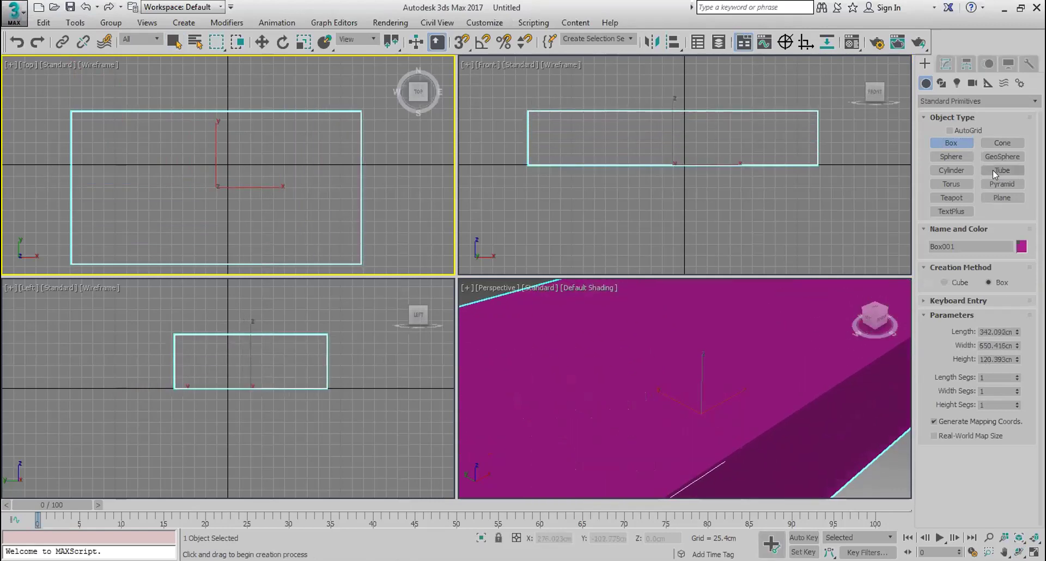
- Give the box three height segments and apply an Edit Mesh modifier to it
click(1017, 402)
click(1017, 402)
click(945, 64)
click(945, 100)
scroll(950, 101, down, 10)
click(954, 122)
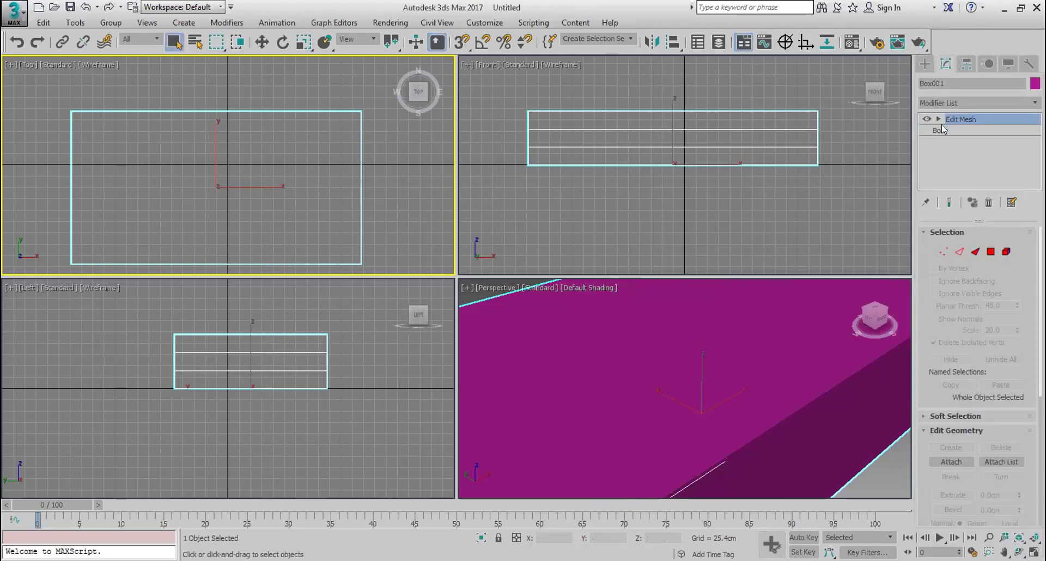
- In Vertex mode, move the box's two middle vertex rows down to heights of about 6 cm and 12.5 cm
click(943, 251)
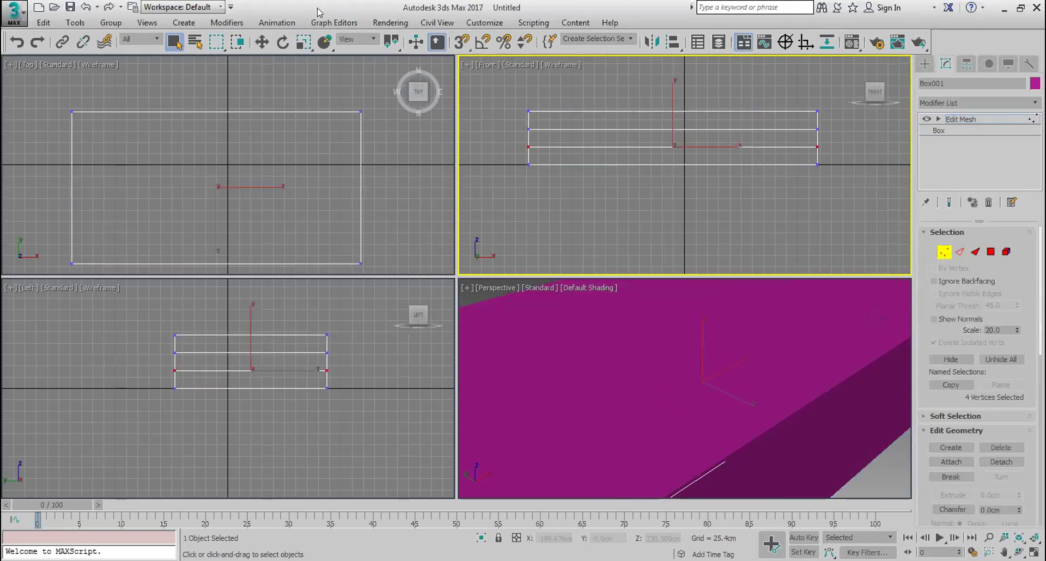
click(262, 42)
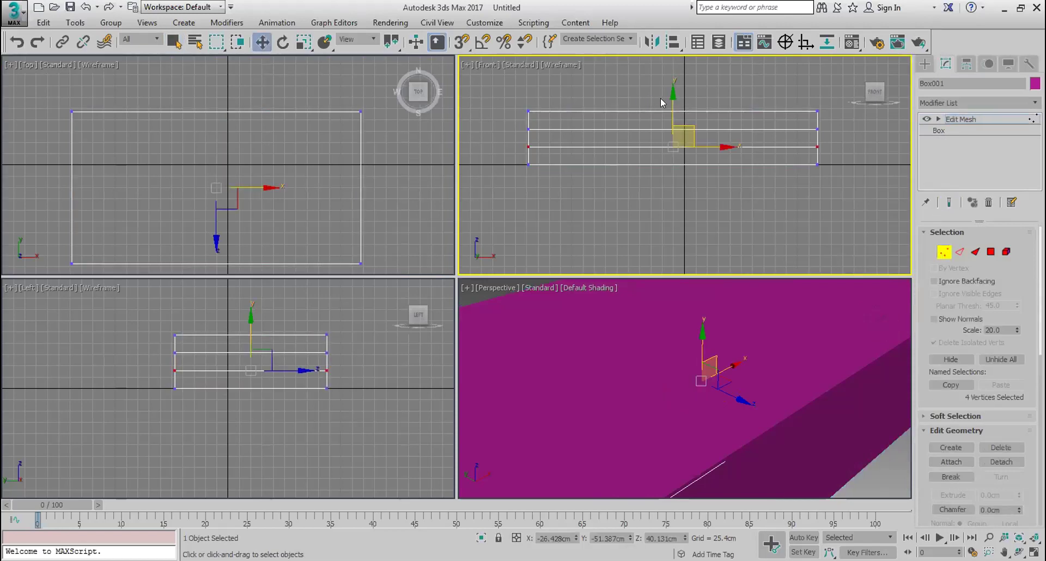
drag(674, 96, 674, 111)
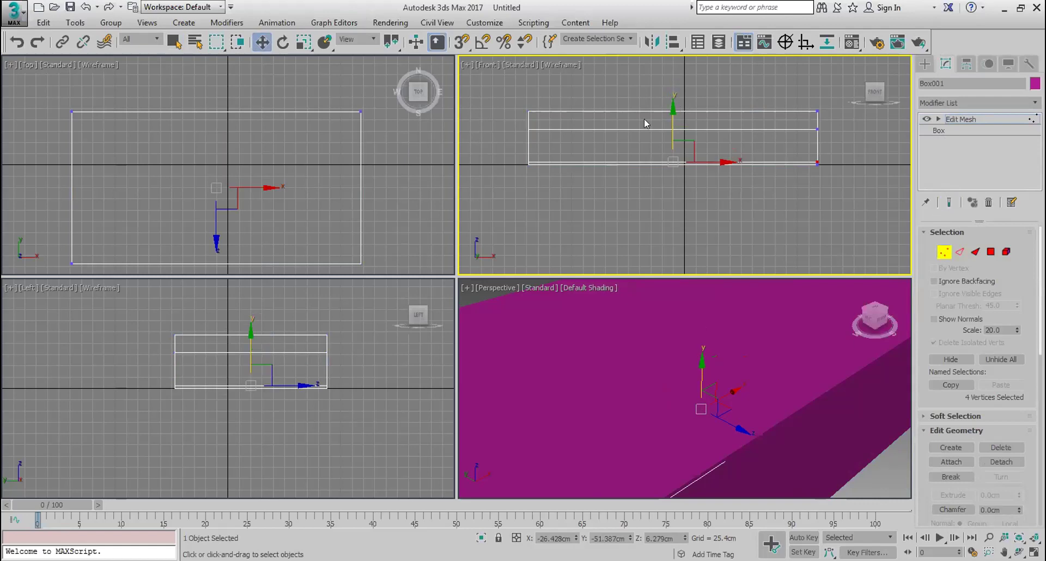
key(ctrl+z)
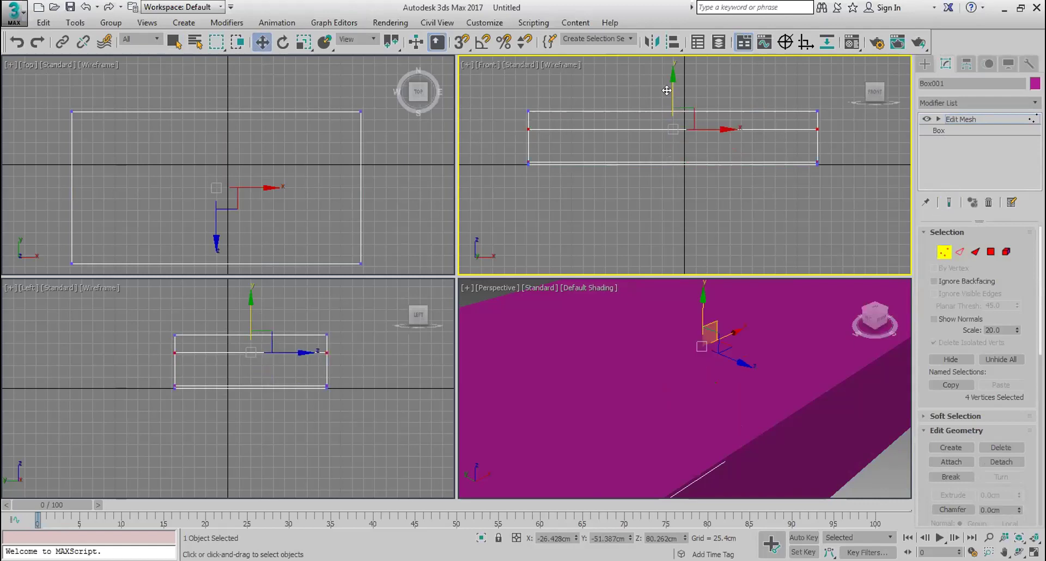
drag(675, 106, 674, 133)
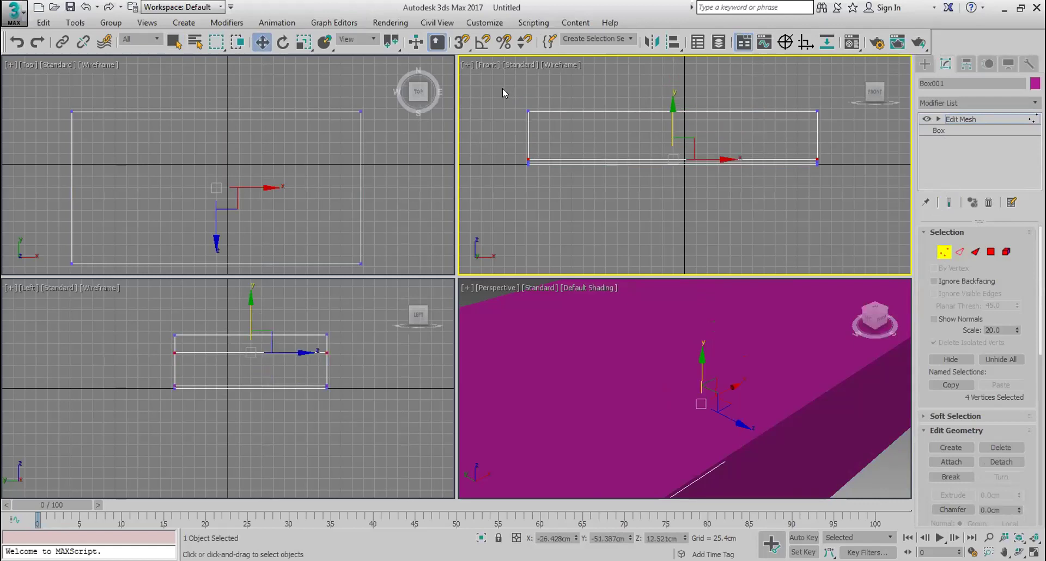
- Scale the box's four top vertices inward uniformly so the sides above the thin base slope like a roof
drag(850, 128, 849, 128)
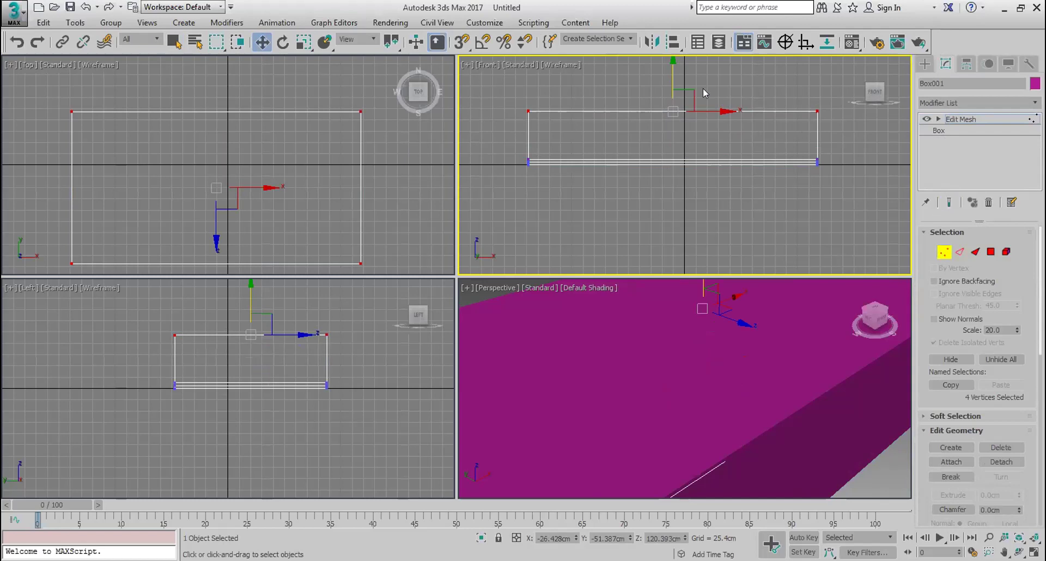
click(303, 42)
drag(679, 100, 505, 140)
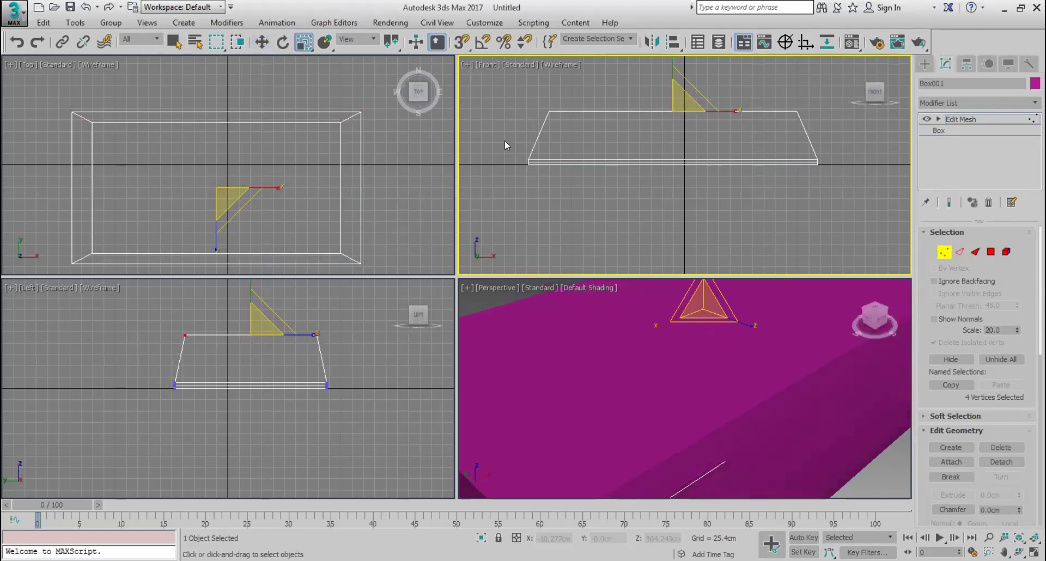
- Move the back and front pairs of top vertices toward the middle along Y to form a narrow roof ridge
click(100, 119)
drag(347, 136, 341, 135)
key(w)
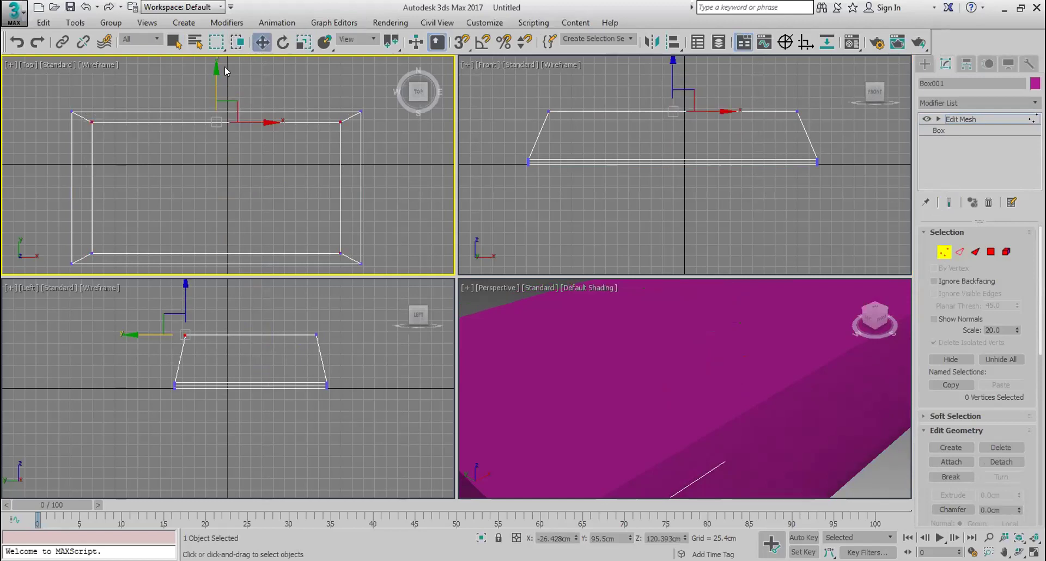
drag(221, 70, 218, 120)
drag(76, 245, 351, 252)
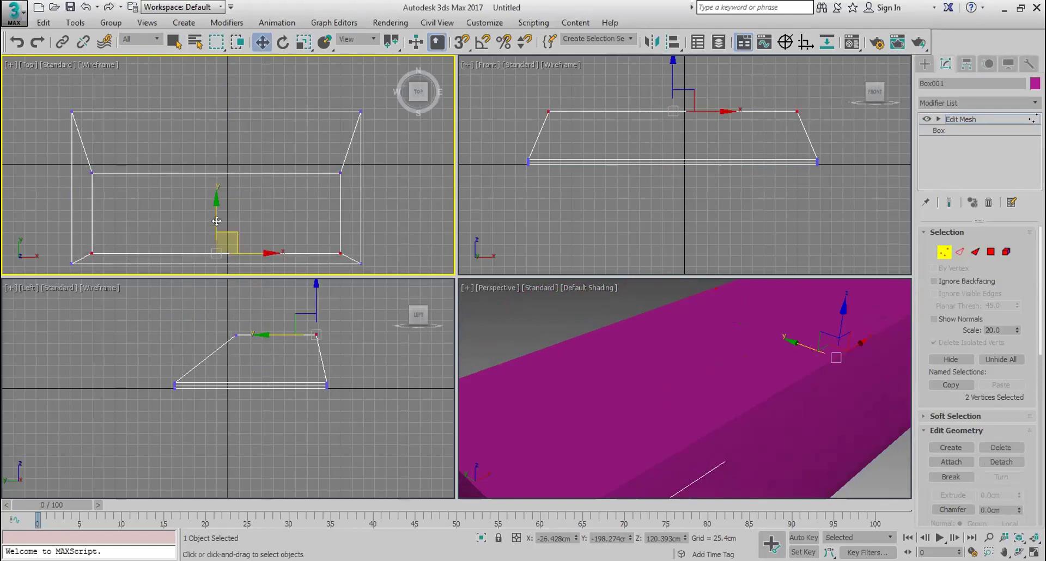
drag(217, 221, 226, 157)
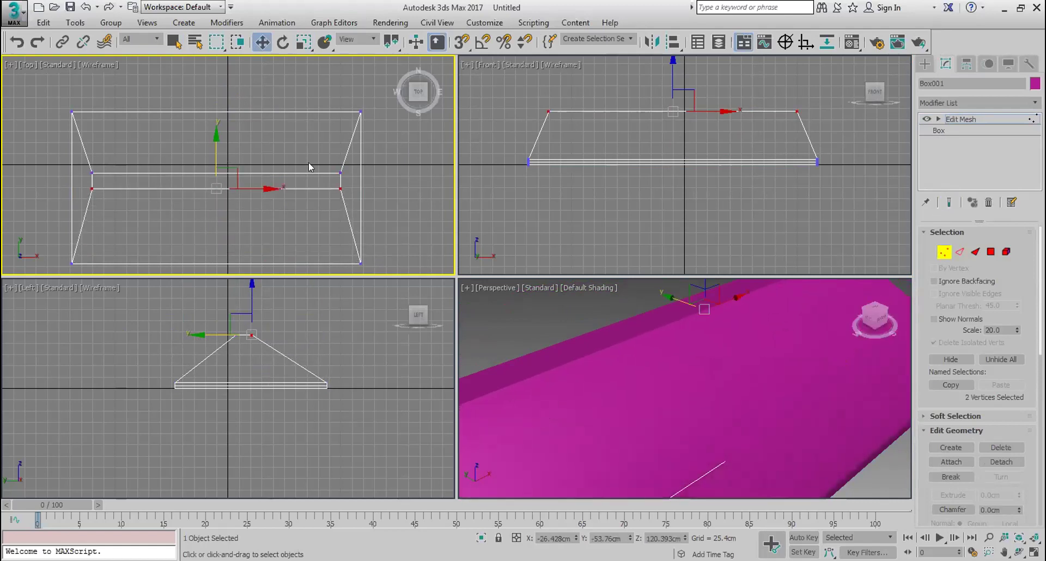
click(340, 173)
drag(215, 136, 216, 145)
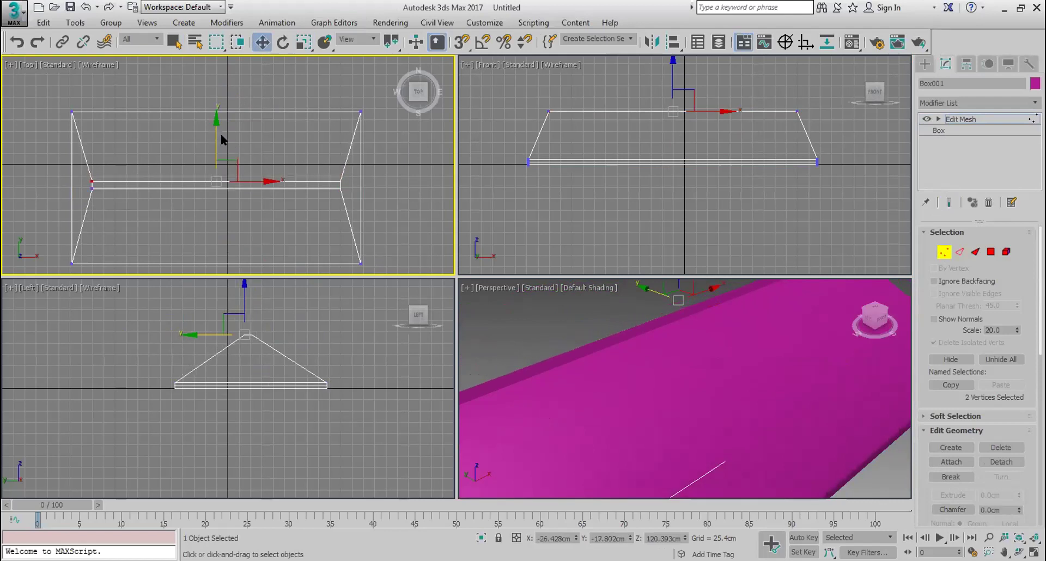
- Fine-tune the back ridge vertices with the Move Transform Type-In to an absolute Y of -39.735 cm
right_click(261, 42)
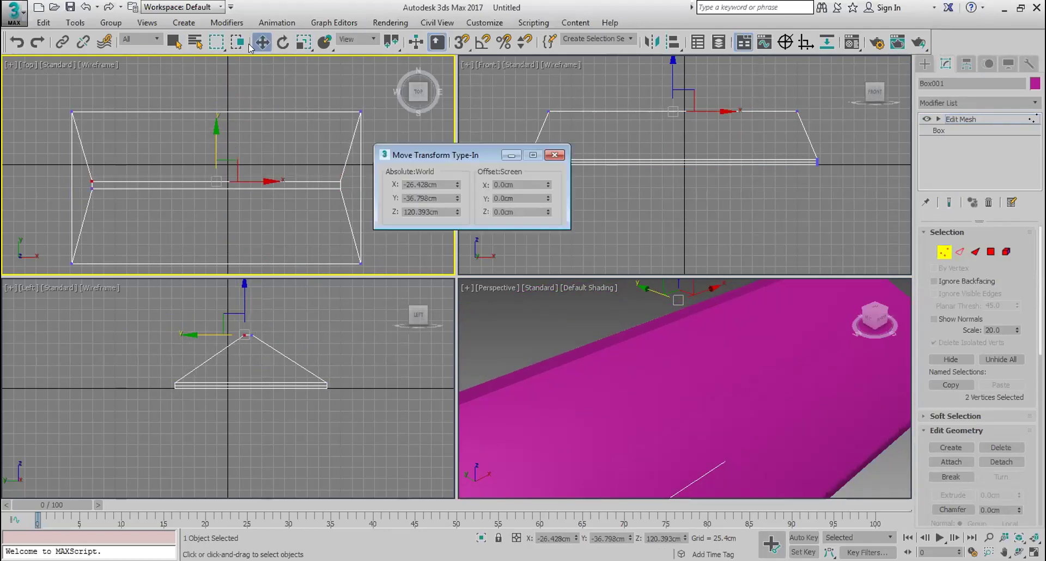
mouse_move(457, 184)
mouse_down()
mouse_move(454, 158)
mouse_move(457, 193)
mouse_move(451, 147)
mouse_move(451, 197)
mouse_up()
right_click(458, 194)
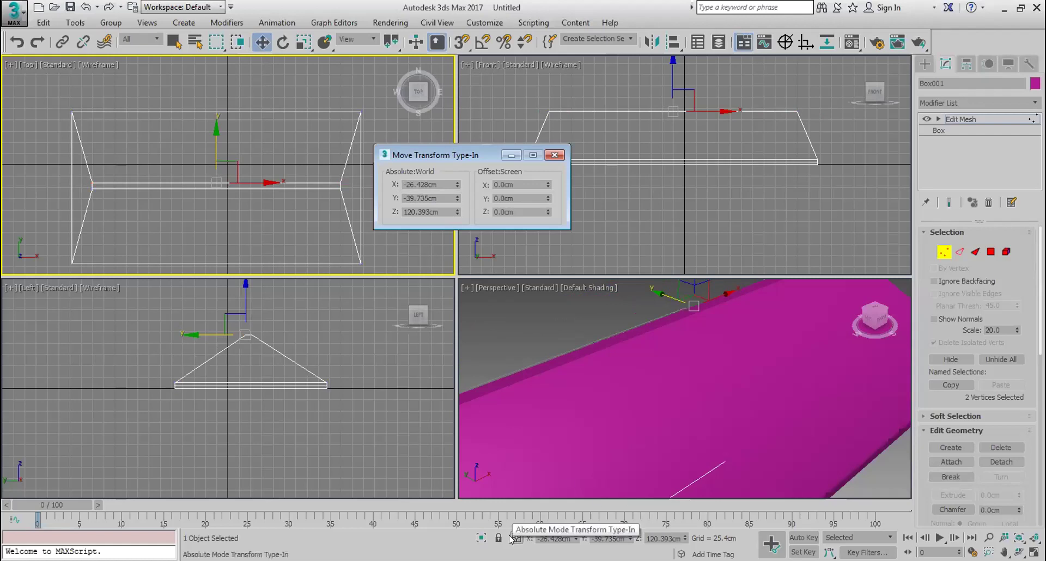
click(555, 155)
- Select all four ridge vertices and scale them inward to shorten the ridge and slope the roof's end faces
drag(75, 166, 250, 192)
drag(348, 210, 347, 210)
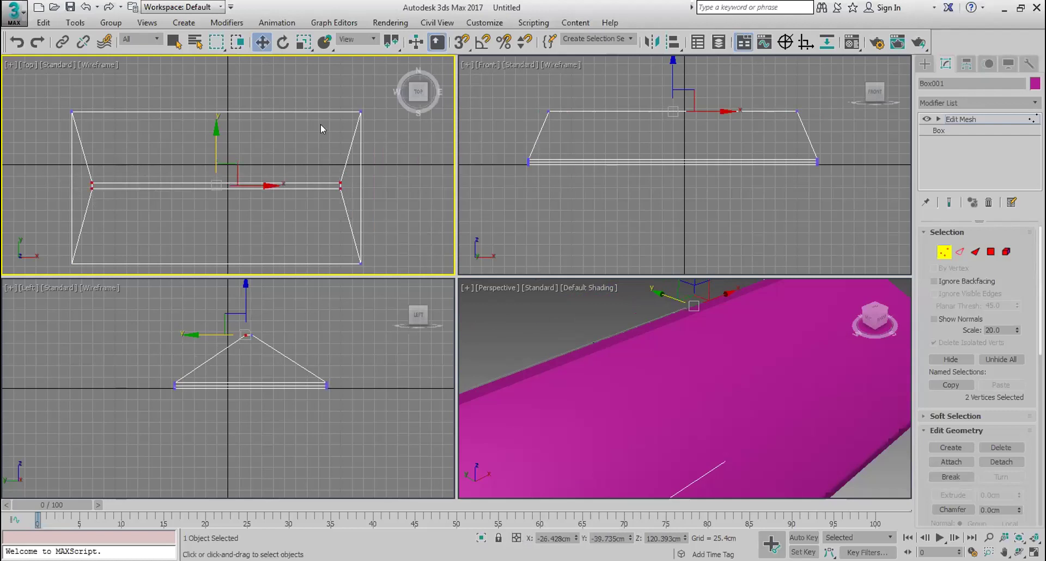
click(303, 43)
drag(222, 184, 221, 205)
drag(77, 165, 339, 213)
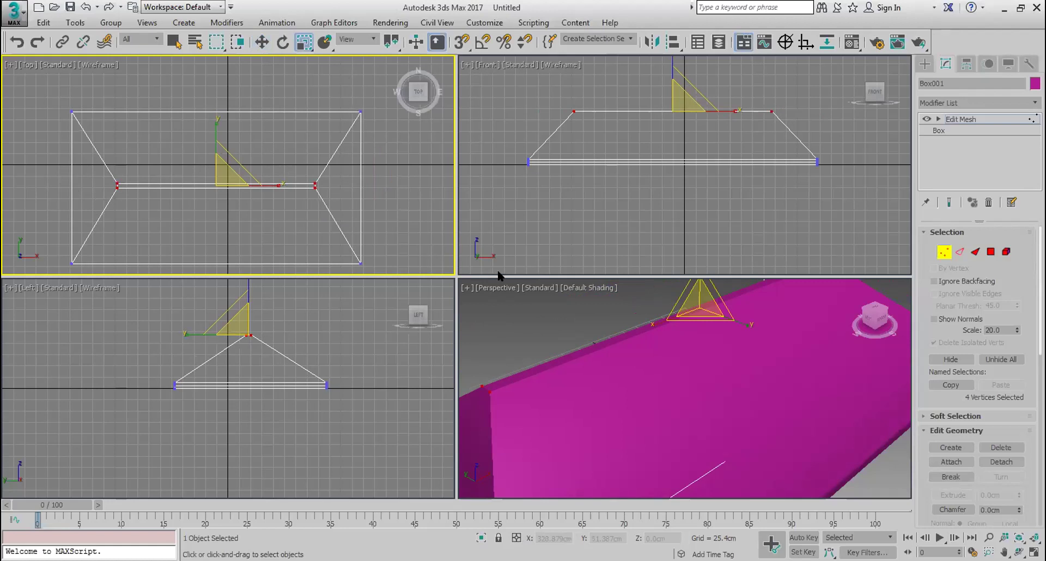
- Collapse the four ridge vertices into a single apex with an offset scale value, and switch the mesh to Edge selection
right_click(509, 325)
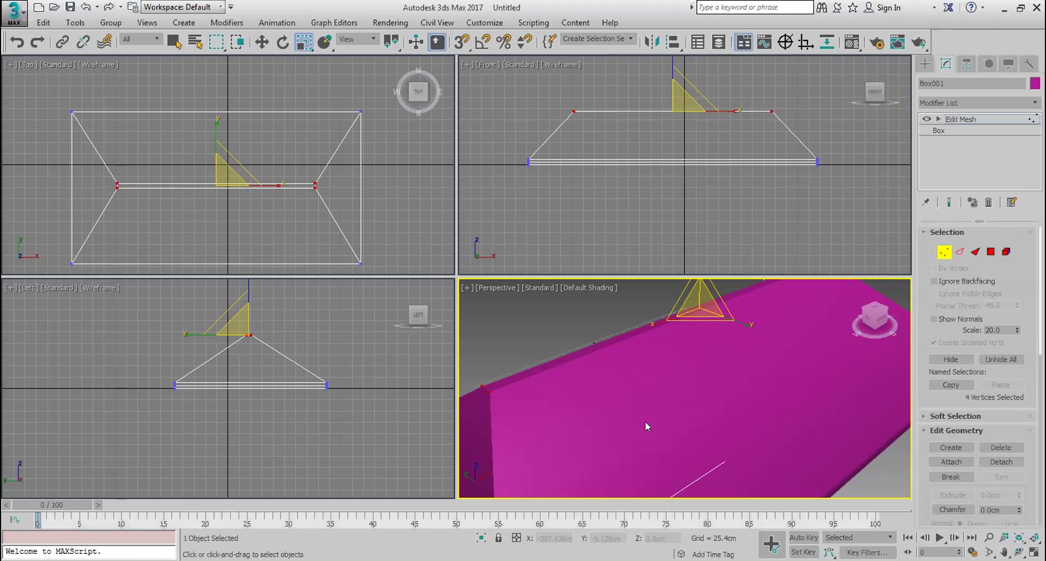
click(516, 538)
double_click(545, 538)
text(100.0)
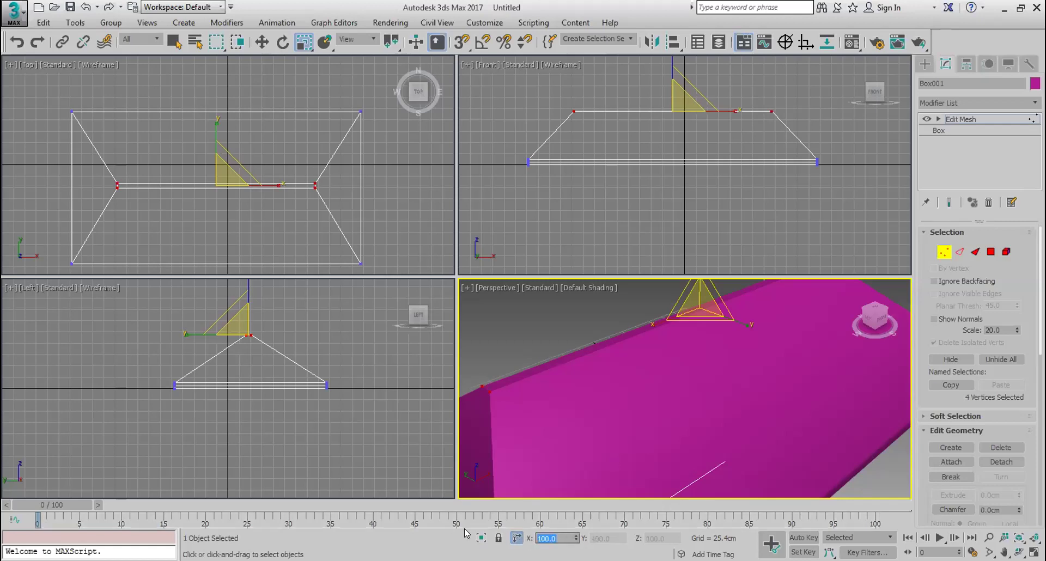
key(Return)
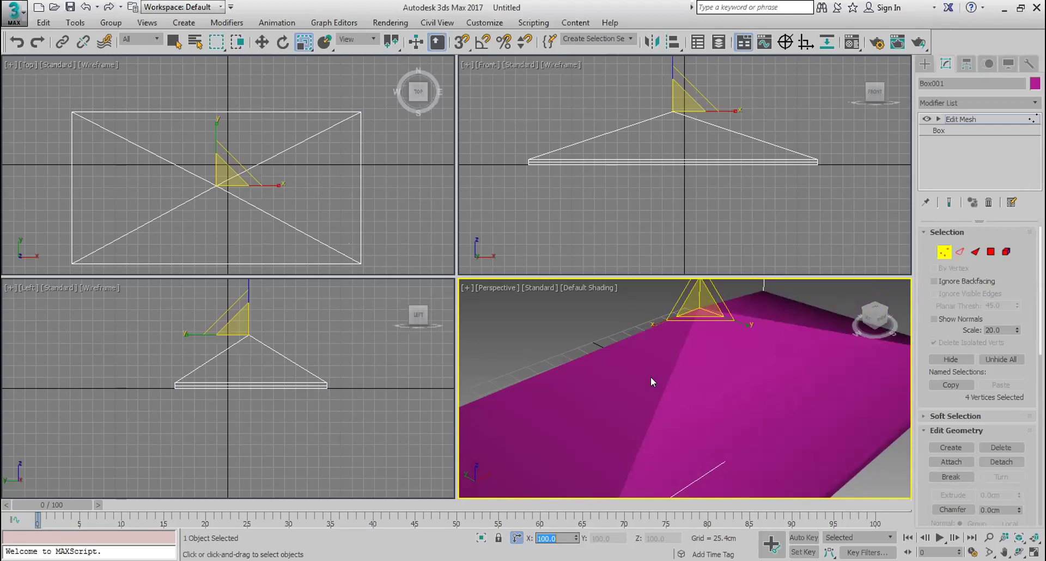
scroll(651, 377, down, 5)
scroll(651, 377, up, 2)
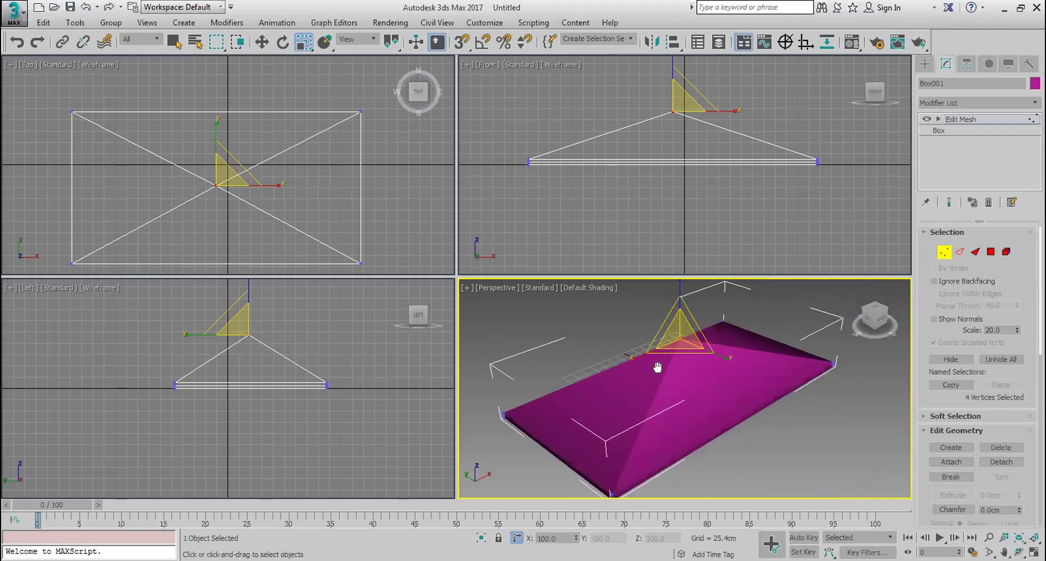
click(960, 252)
click(945, 252)
click(960, 252)
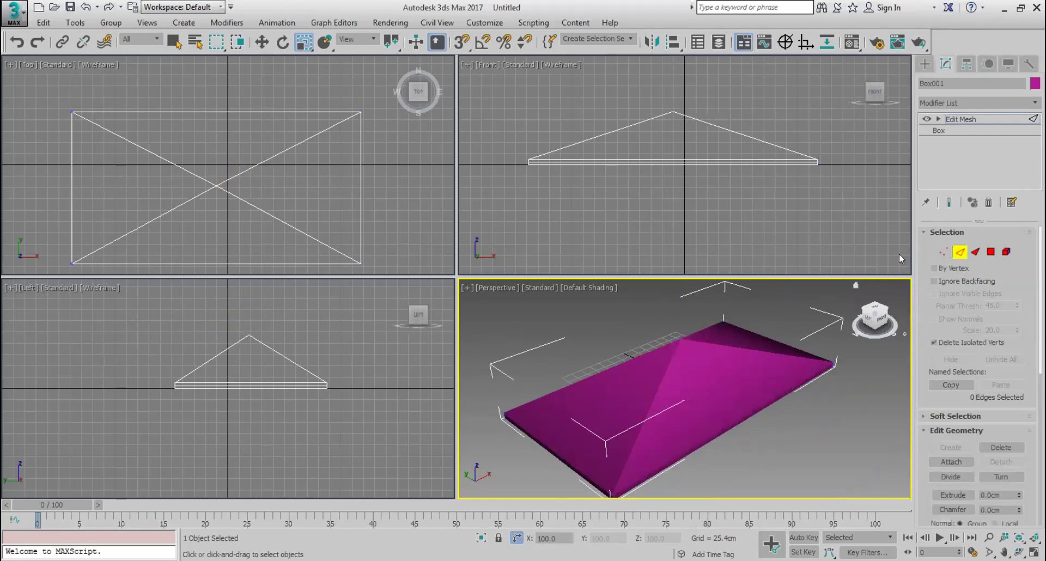
- Reopen the recent scene House2 (2).max and examine the hipped roof, eaves and windows of the single-storey wing
click(17, 19)
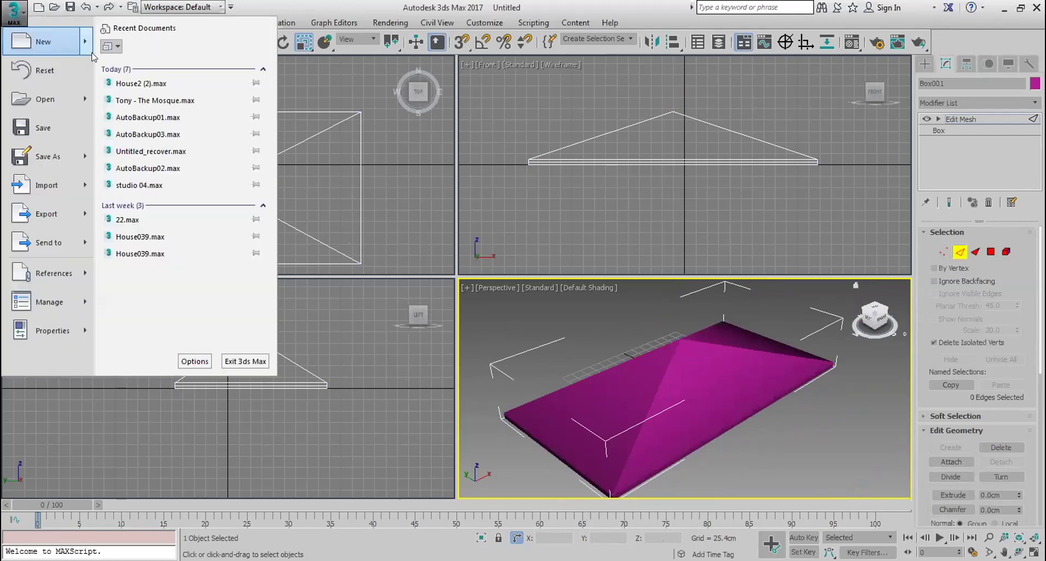
click(133, 88)
alt+middle_drag(501, 306, 512, 266)
click(1019, 553)
drag(437, 292, 376, 247)
middle_drag(485, 302, 421, 324)
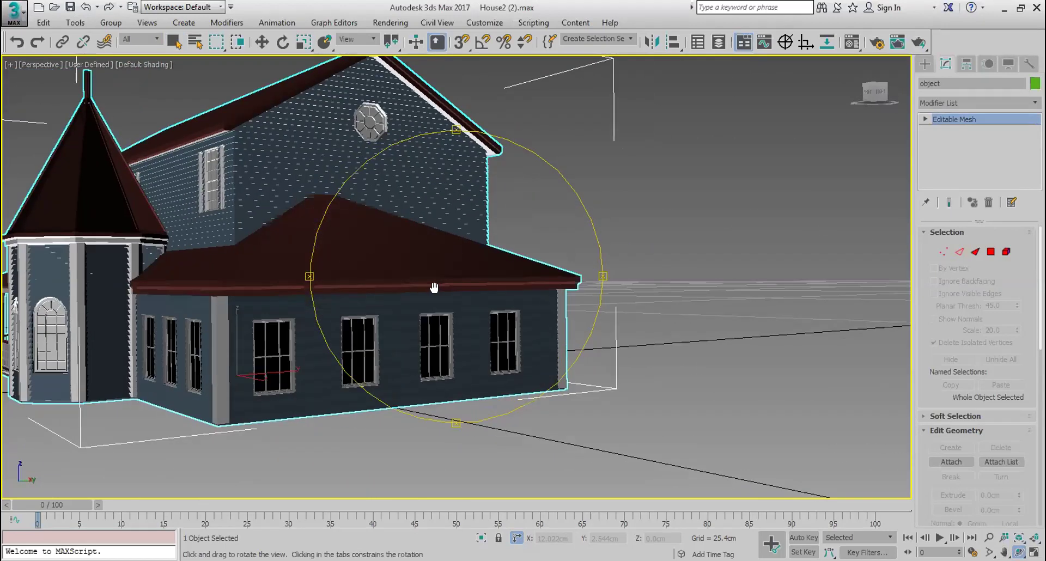
scroll(615, 234, up, 4)
click(925, 64)
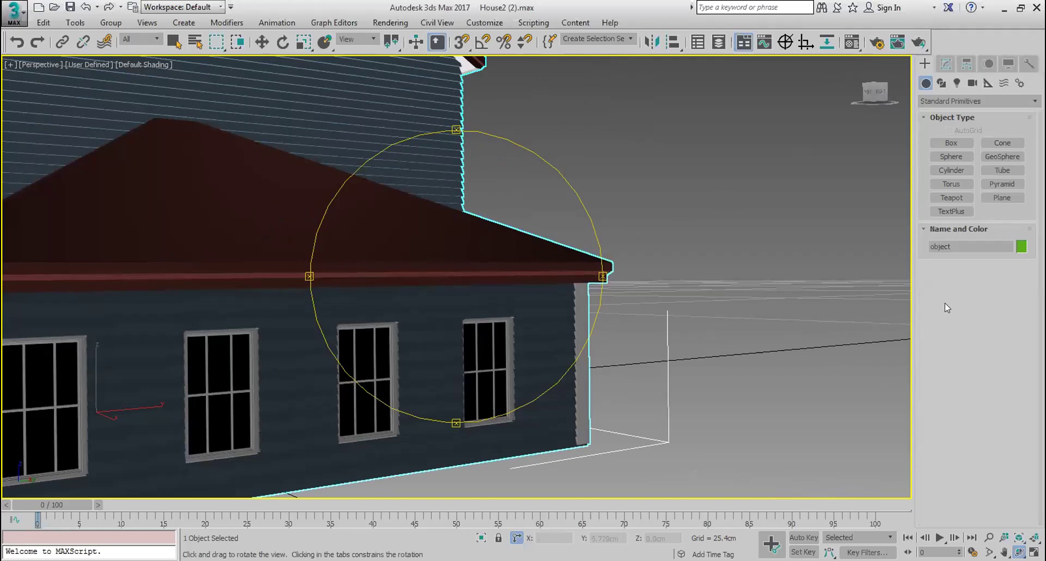
- Examine the house as a whole and switch to the four-viewport layout
scroll(638, 289, down, 5)
middle_drag(638, 289, 642, 248)
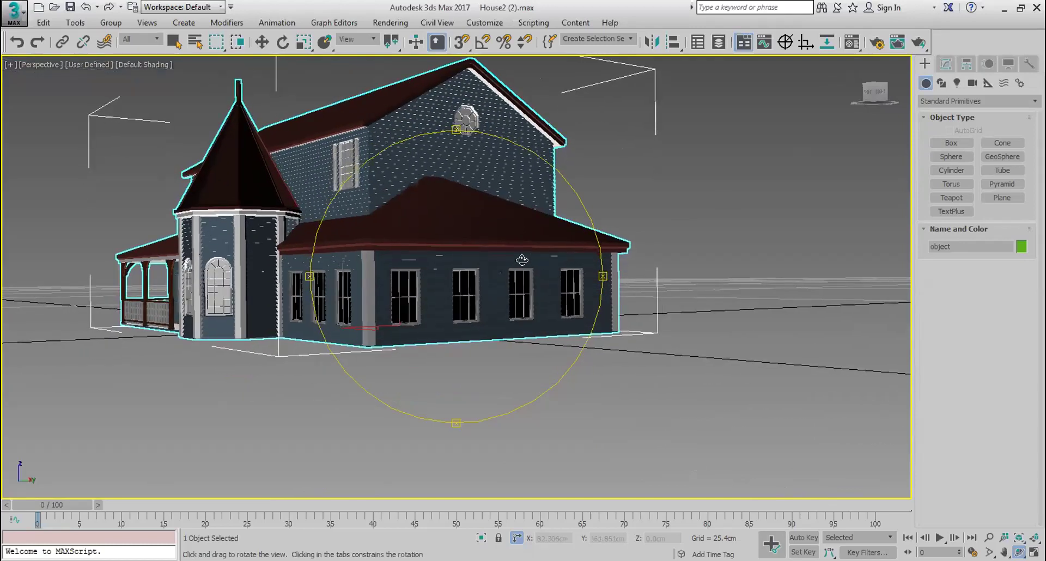
click(1000, 183)
key(q)
key(alt+w)
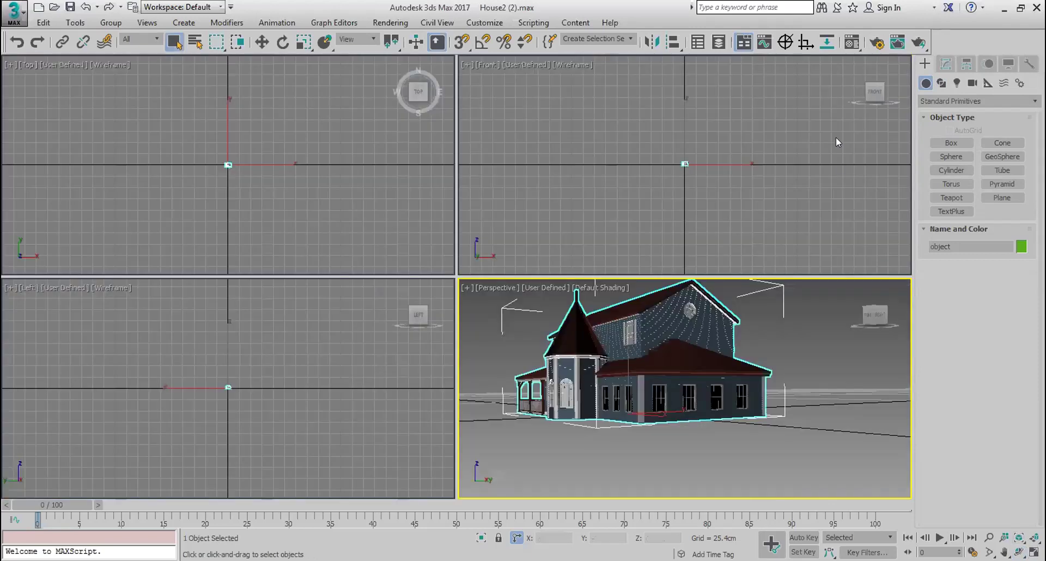
click(1002, 198)
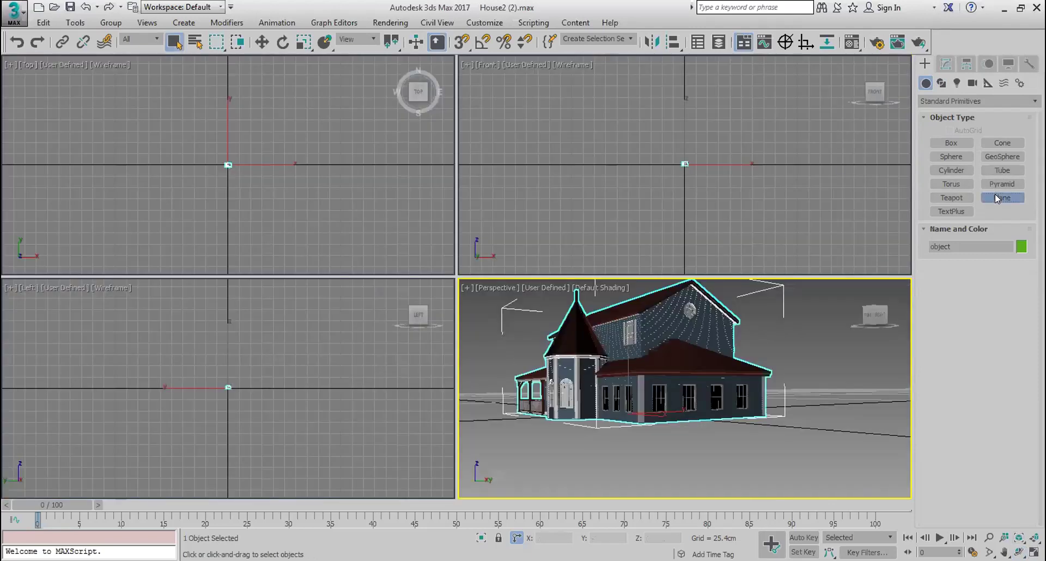
click(700, 177)
scroll(700, 177, up, 10)
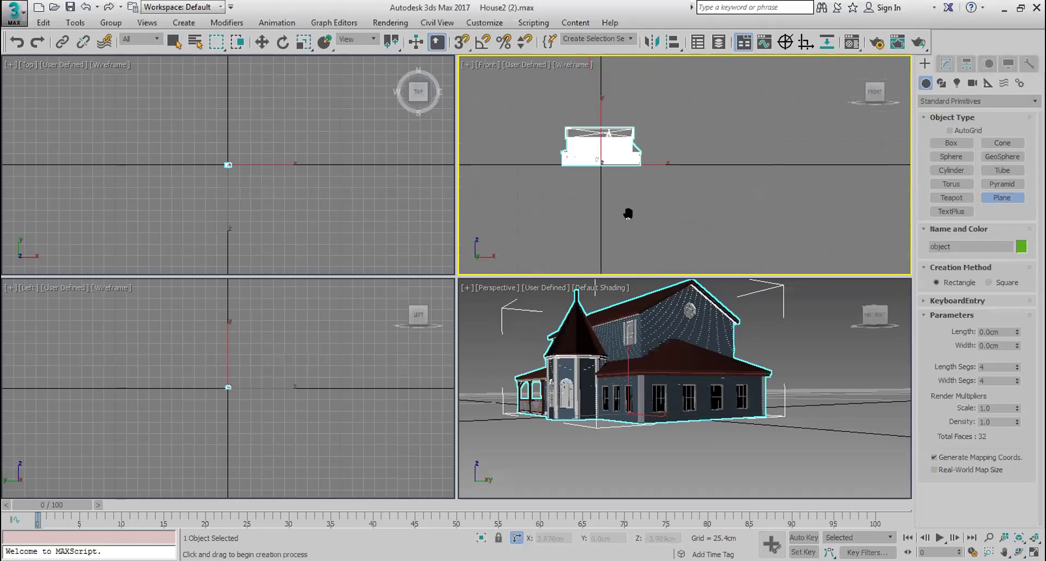
middle_drag(630, 188, 638, 212)
drag(709, 149, 736, 211)
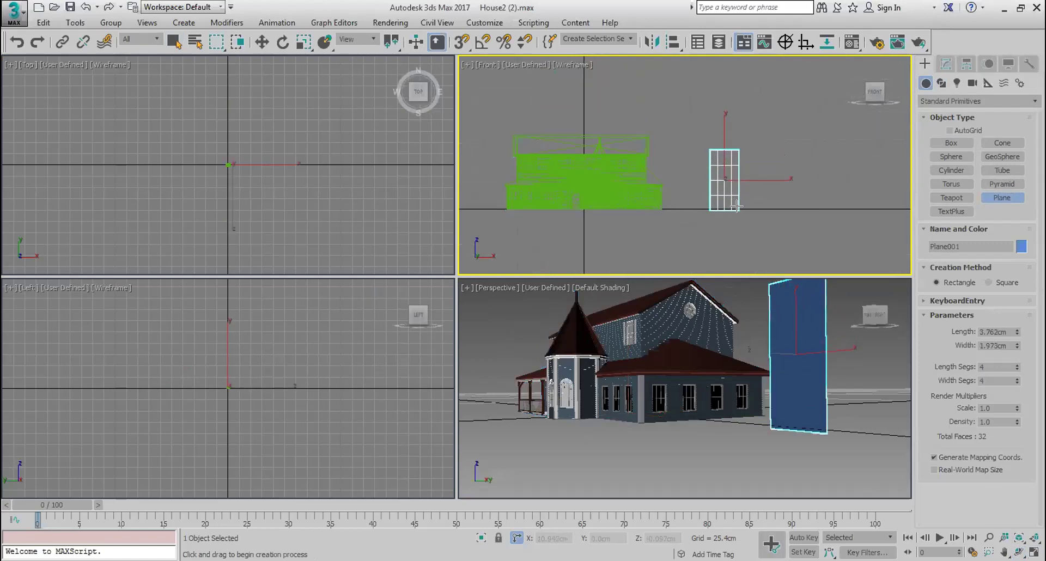
key(ctrl+z)
- Draw a small window-sized plane beside the house in the Front view and apply the Lattice modifier to it
scroll(677, 125, up, 3)
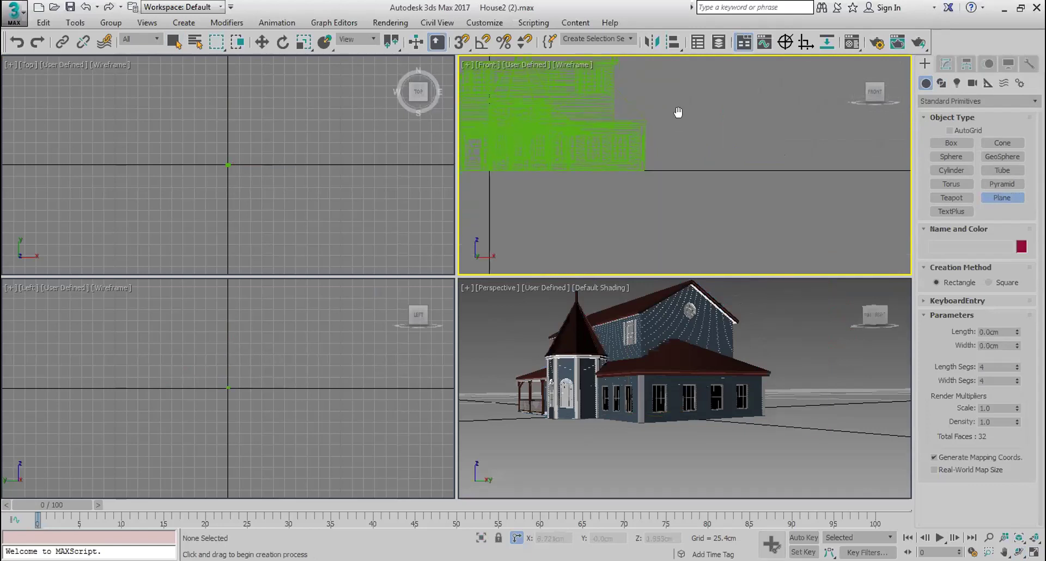
drag(672, 138, 692, 172)
click(946, 64)
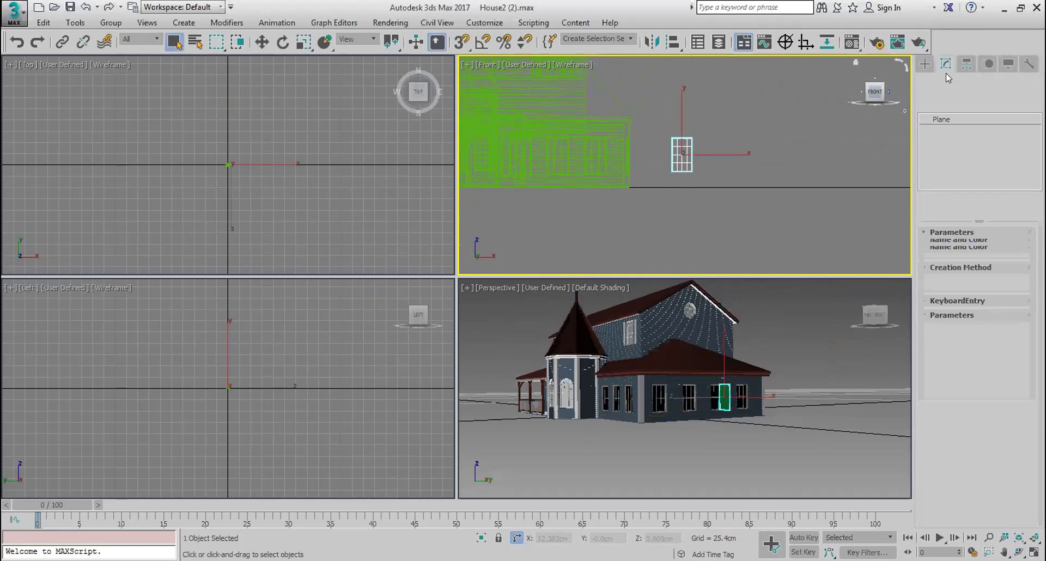
click(948, 103)
text(l)
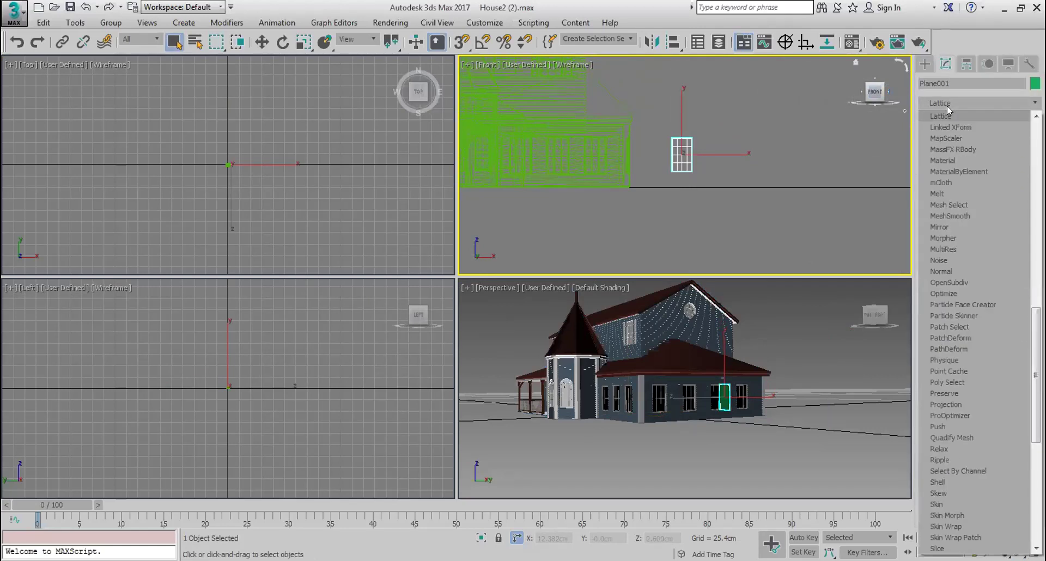
key(Return)
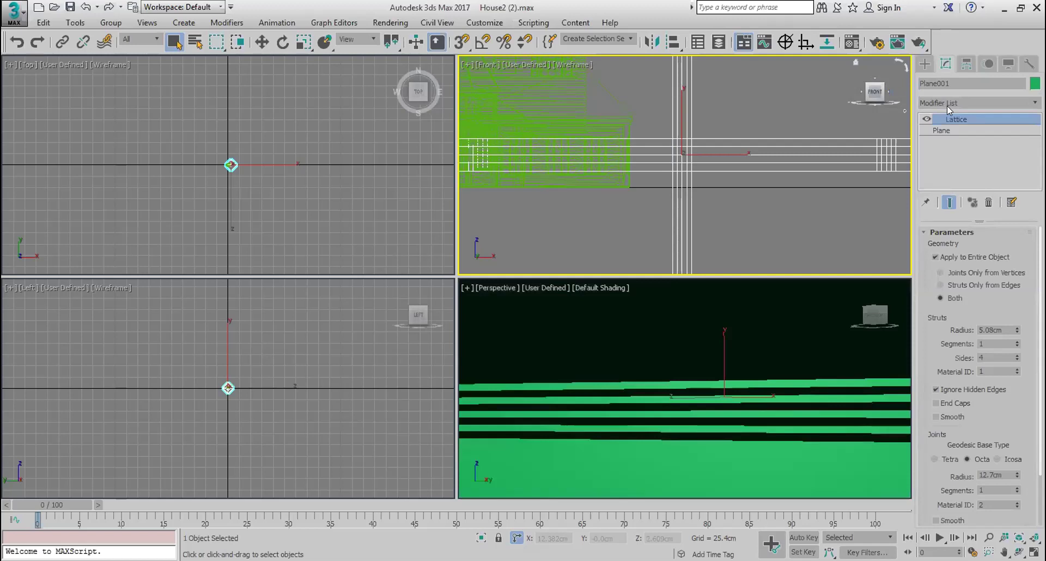
- Delete the oversized lattice plane and reset the scene without saving the changes
alt+middle_drag(790, 381, 696, 374)
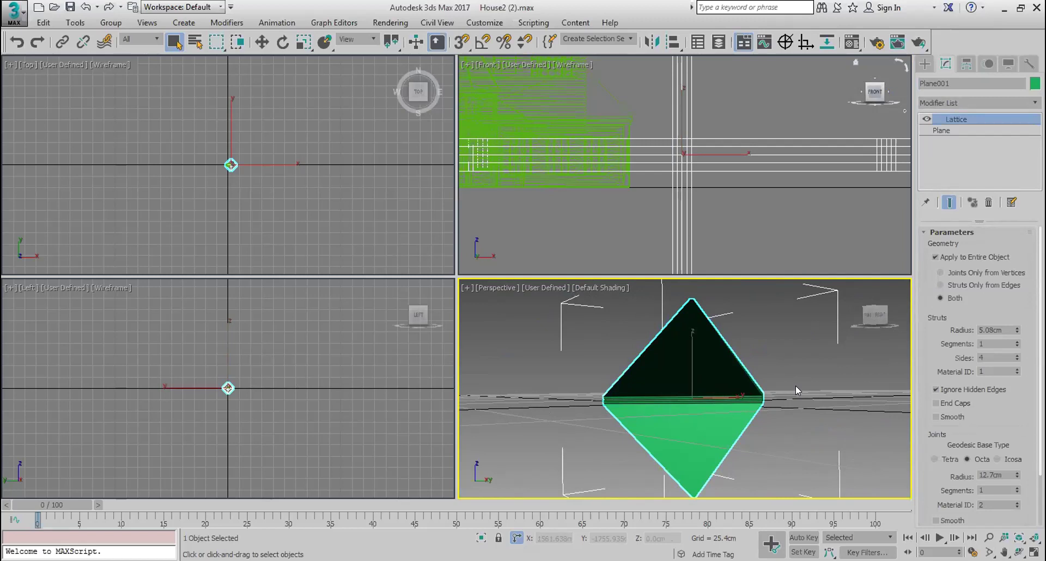
key(Delete)
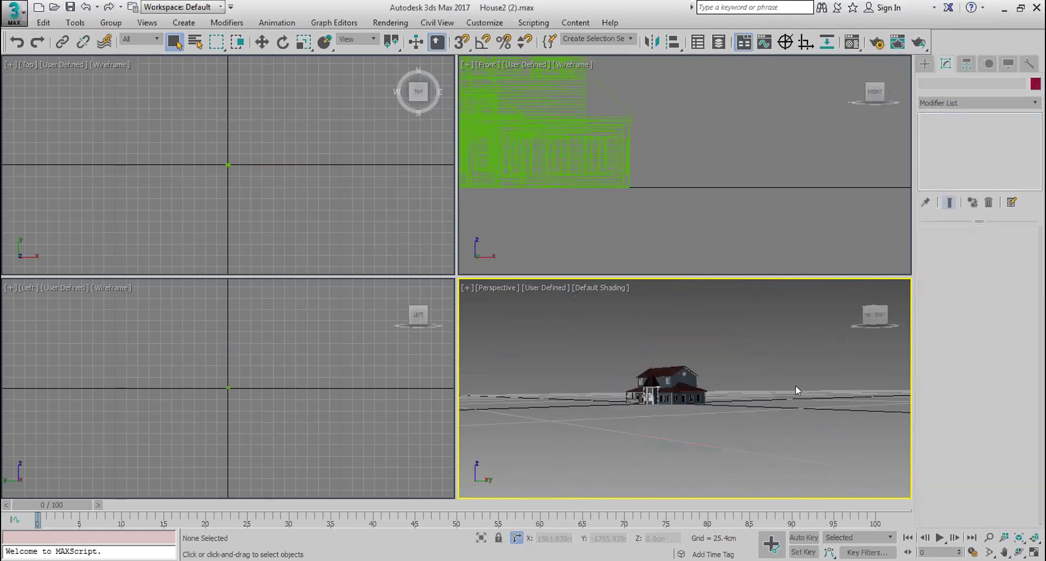
click(6, 20)
click(45, 70)
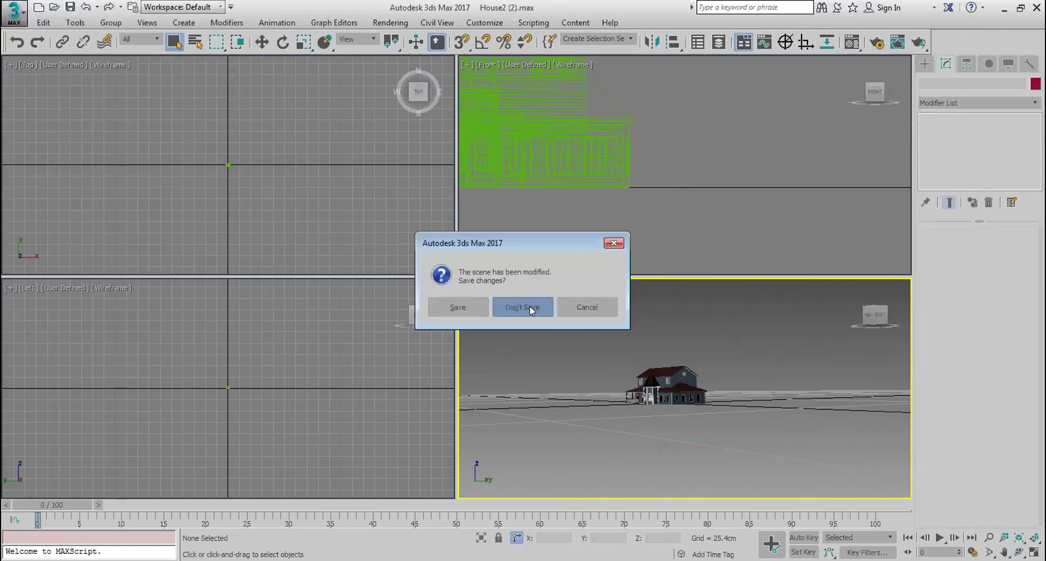
click(523, 307)
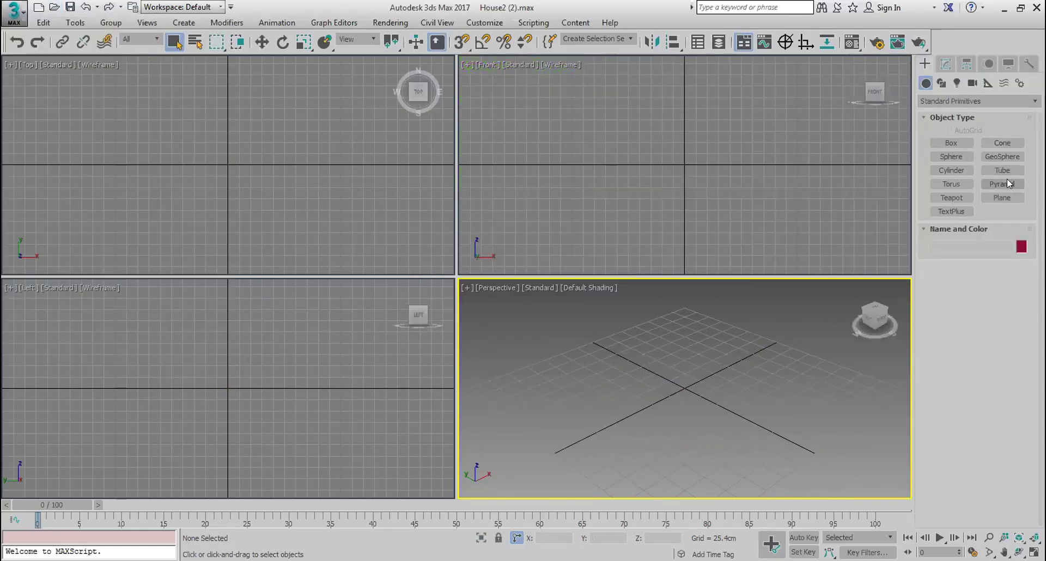
- Draw a small plane in the Front view of the empty scene and apply the Lattice modifier
click(1002, 198)
drag(682, 103, 695, 122)
click(946, 65)
click(948, 101)
text(lat)
key(Return)
scroll(712, 413, up, 6)
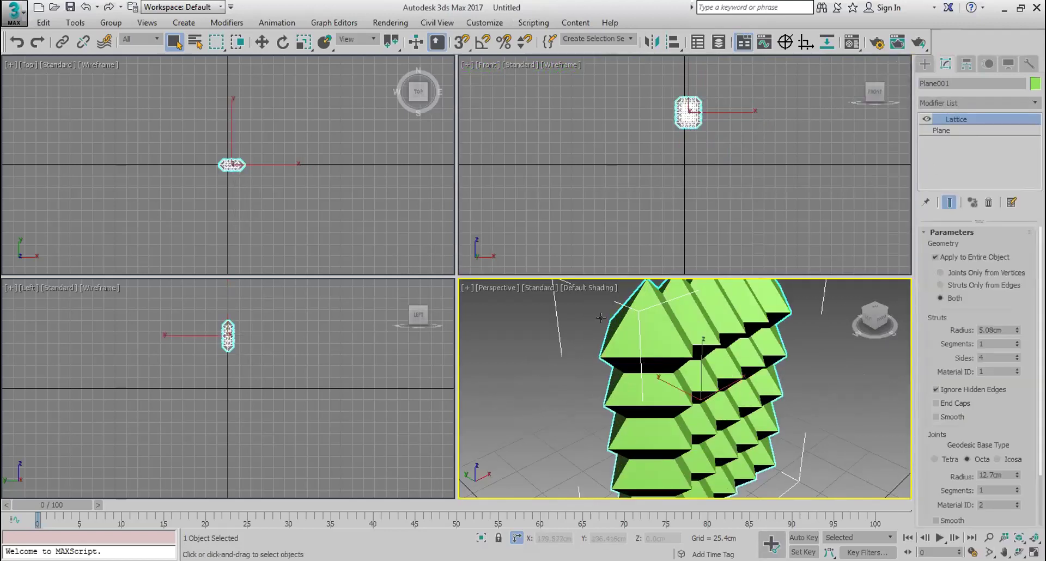
- Reset the scene and reopen the recent file House2 (2).max
click(12, 12)
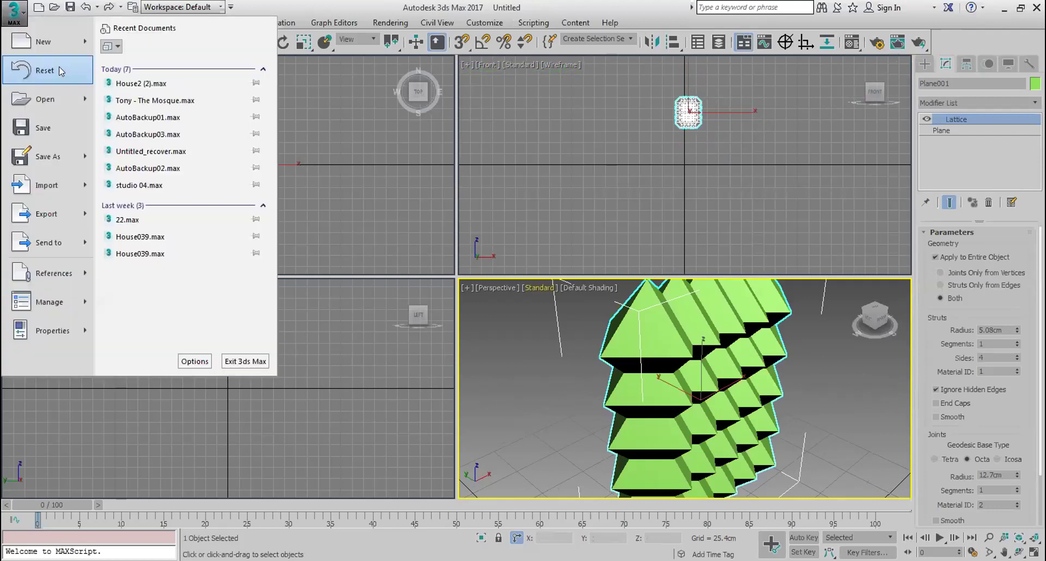
click(59, 68)
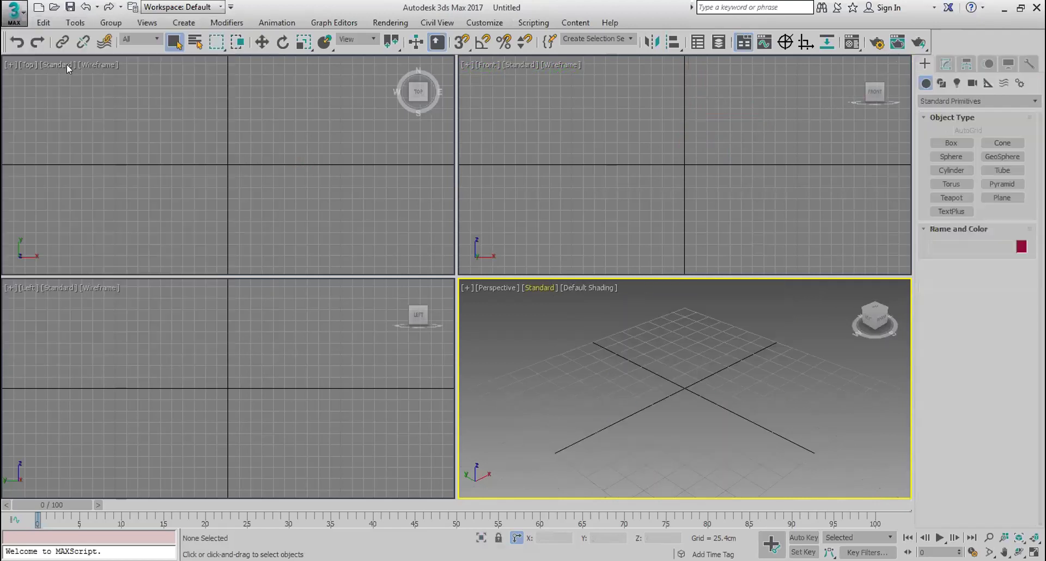
click(15, 12)
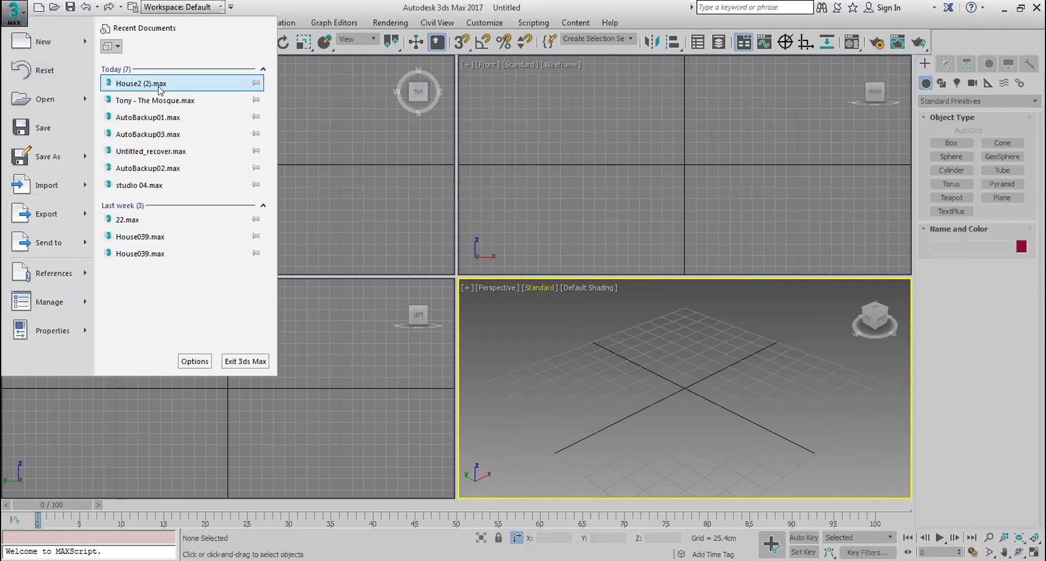
click(141, 83)
- Scale the whole house uniformly with an offset of 1000000 % and show it in the four-viewport layout
scroll(587, 351, down, 10)
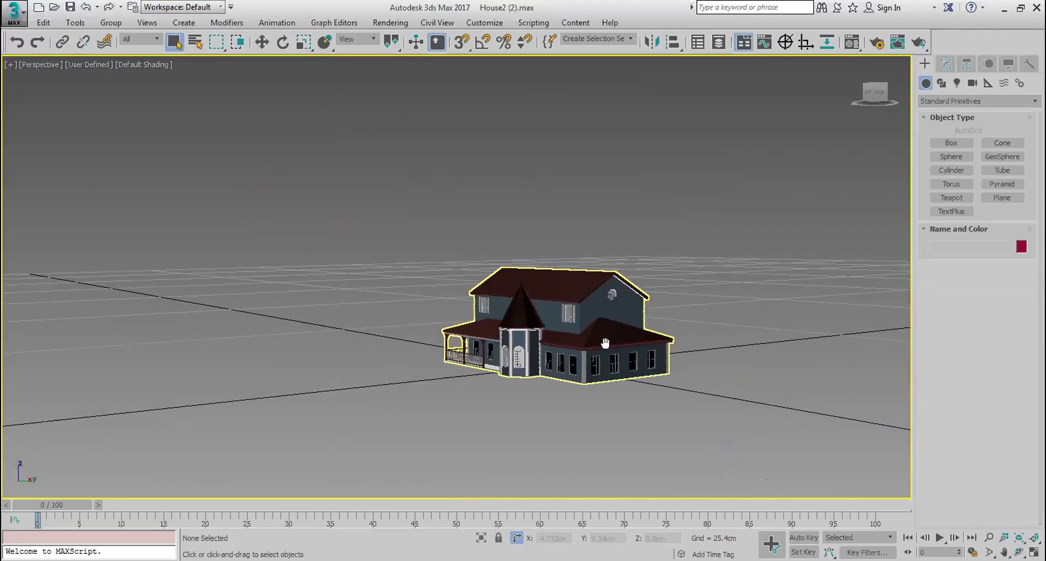
drag(647, 323, 514, 389)
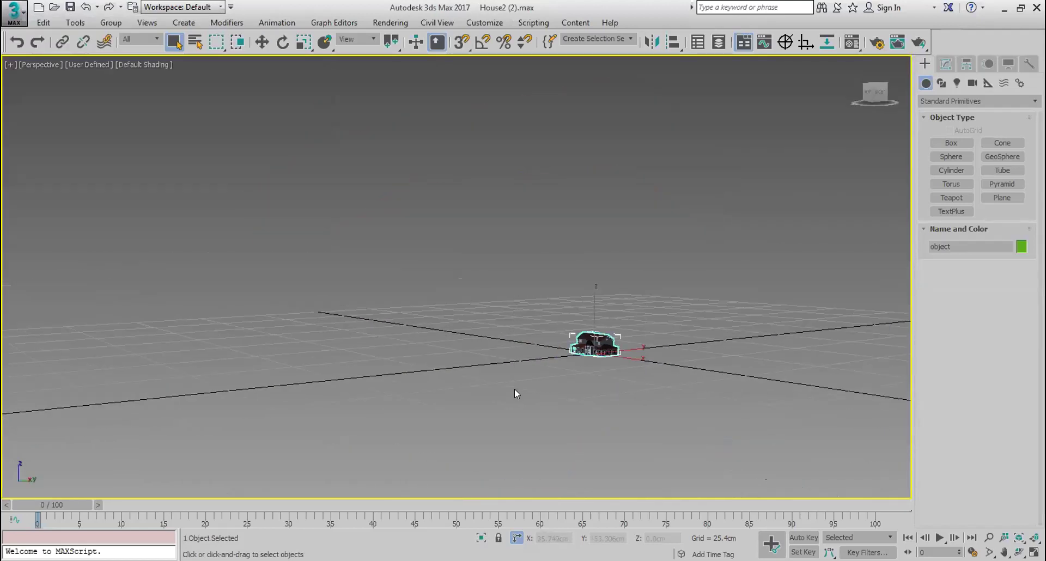
drag(640, 306, 549, 381)
click(303, 42)
right_click(303, 43)
text(000000)
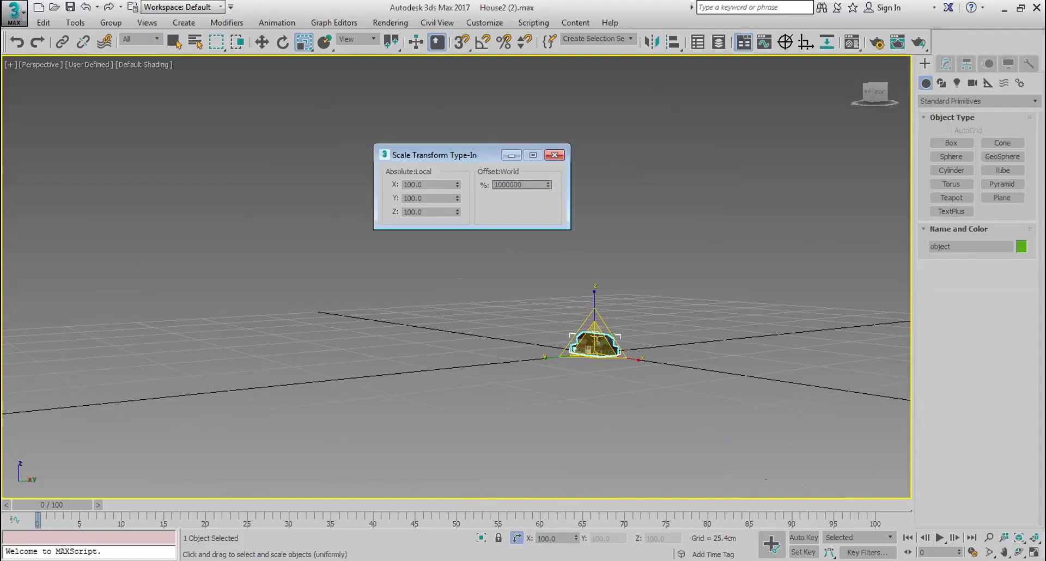
key(Return)
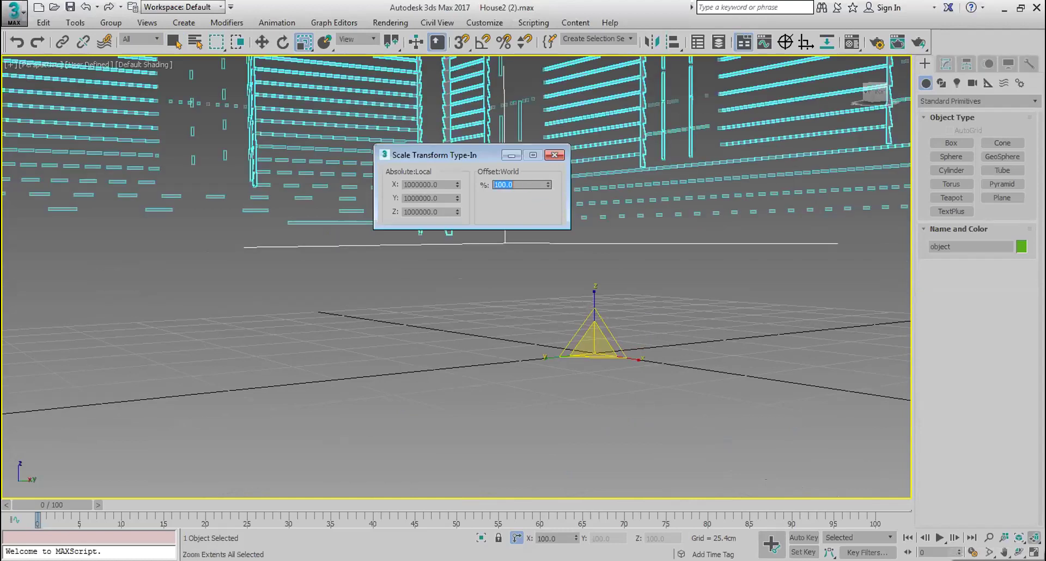
click(1034, 538)
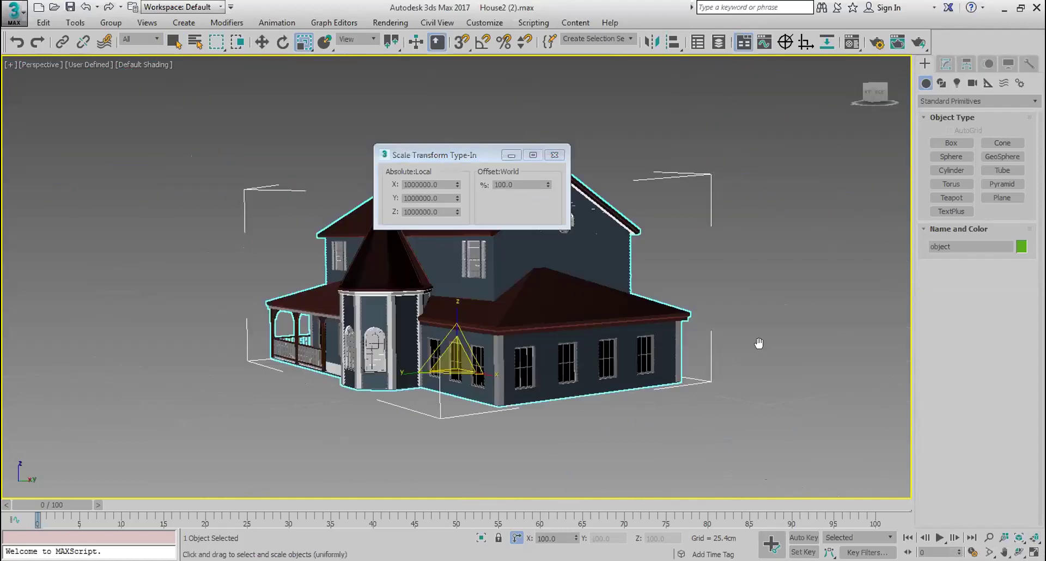
click(553, 156)
click(1034, 552)
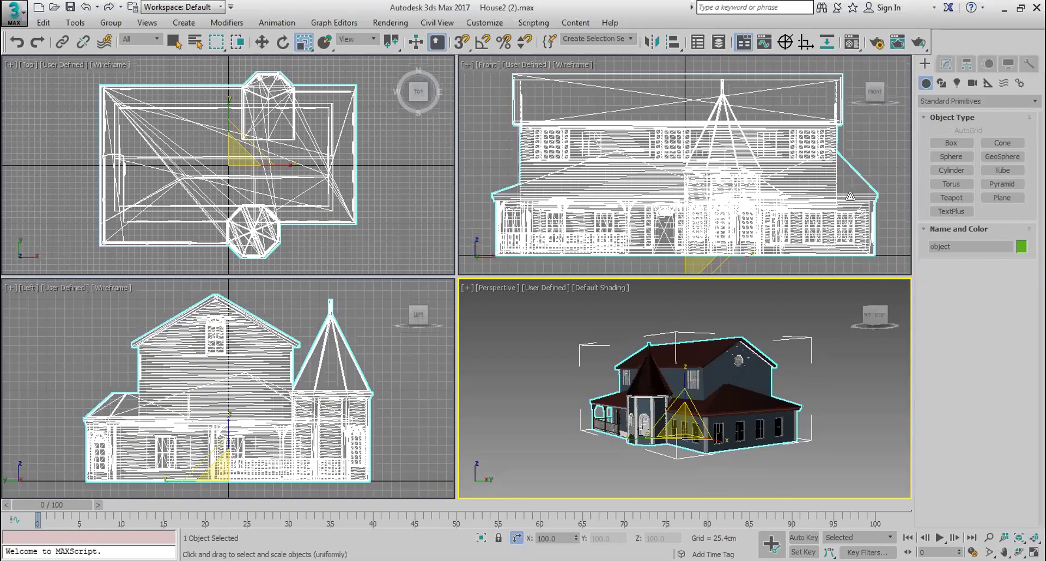
- Draw a plane about 10898 cm long and 7976 cm wide beside the house in the Front view and apply Lattice
right_click(892, 152)
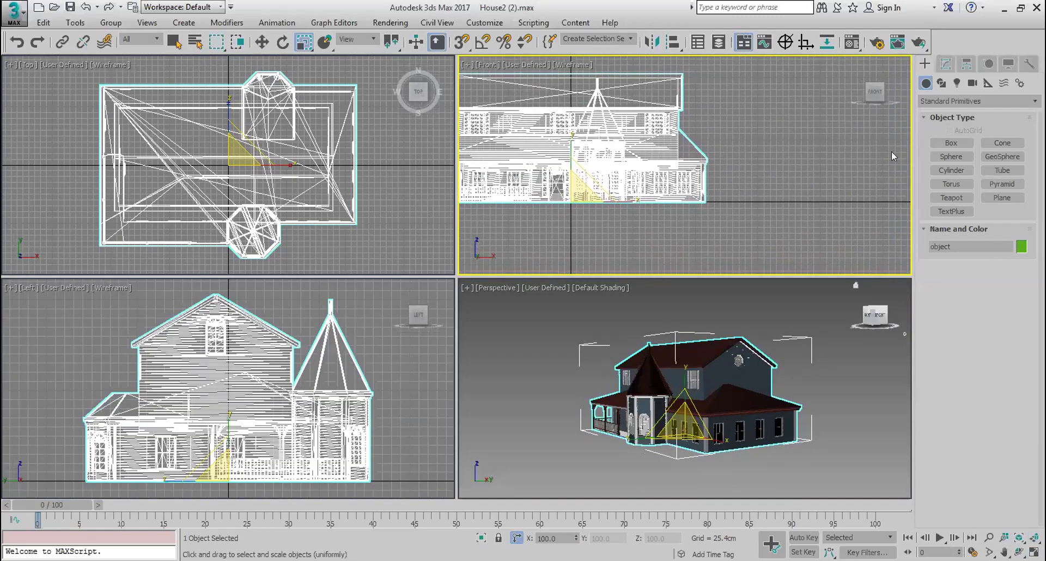
click(1003, 197)
drag(728, 168, 749, 195)
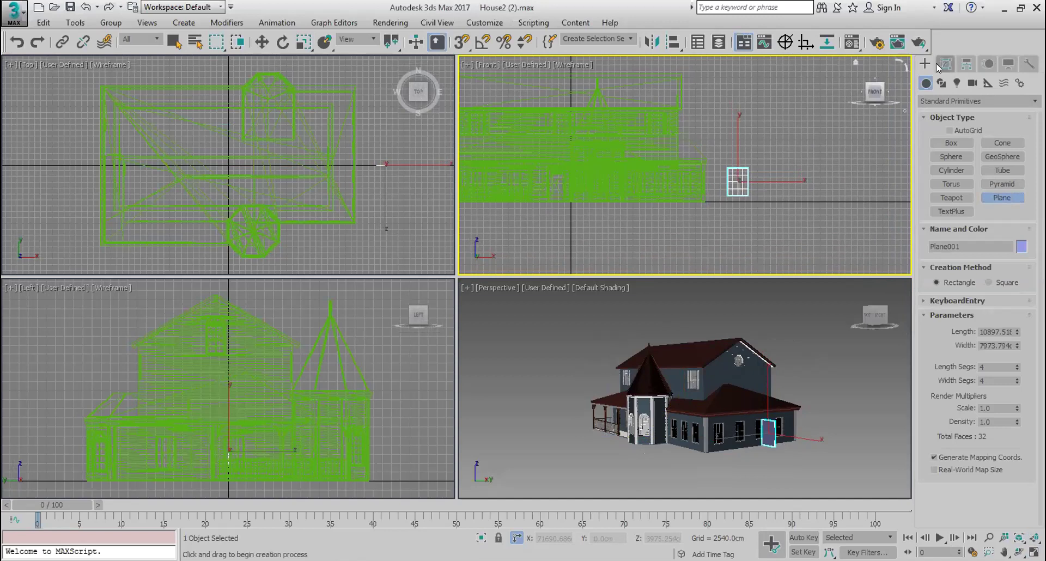
click(943, 65)
click(940, 103)
key(l)
key(l)
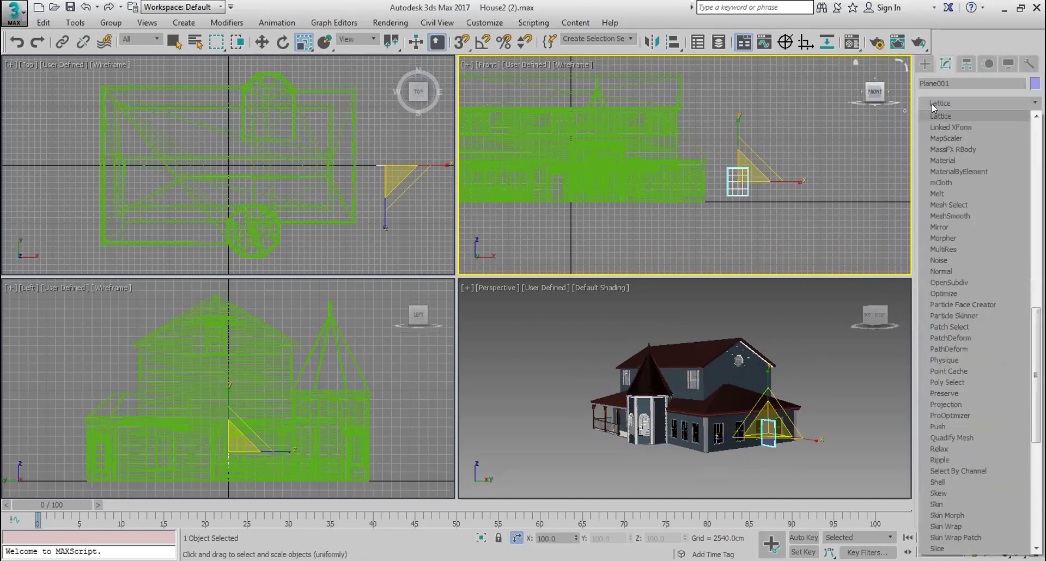
key(Return)
- Set the strut radius of the plane's Lattice modifier to 10 cm
key(z)
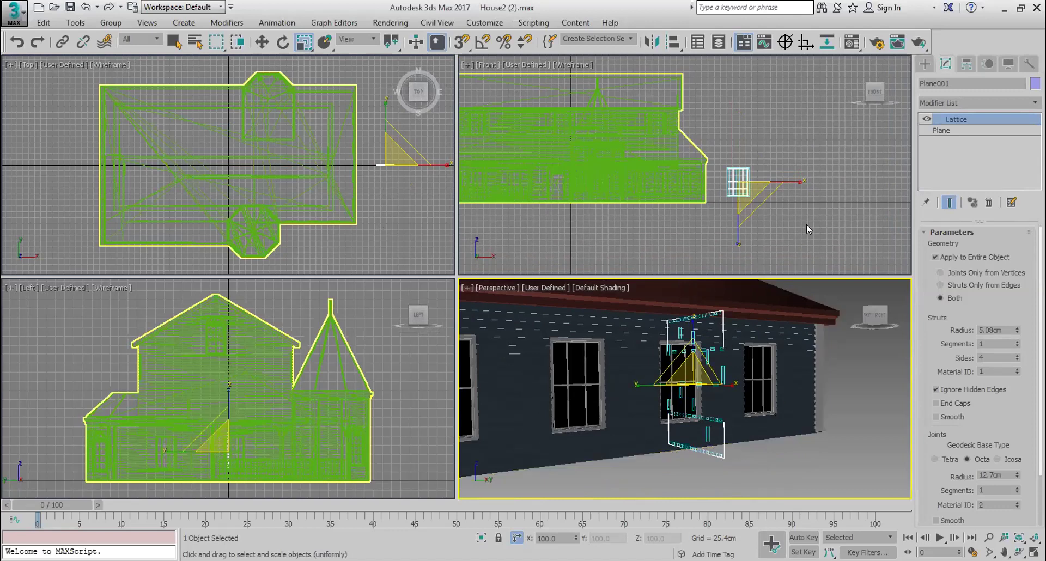
double_click(999, 330)
text(1)
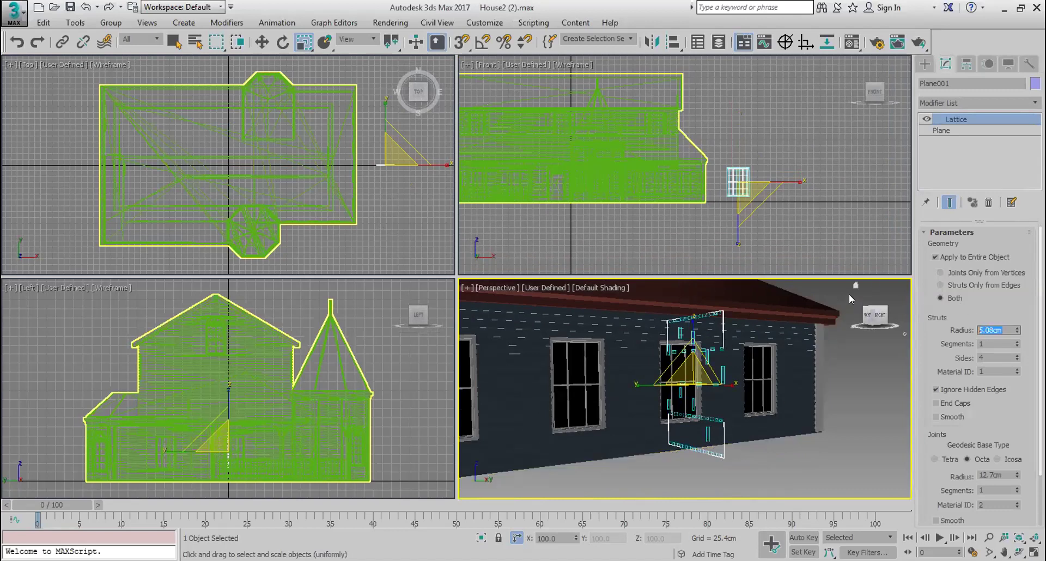
text(0)
key(Return)
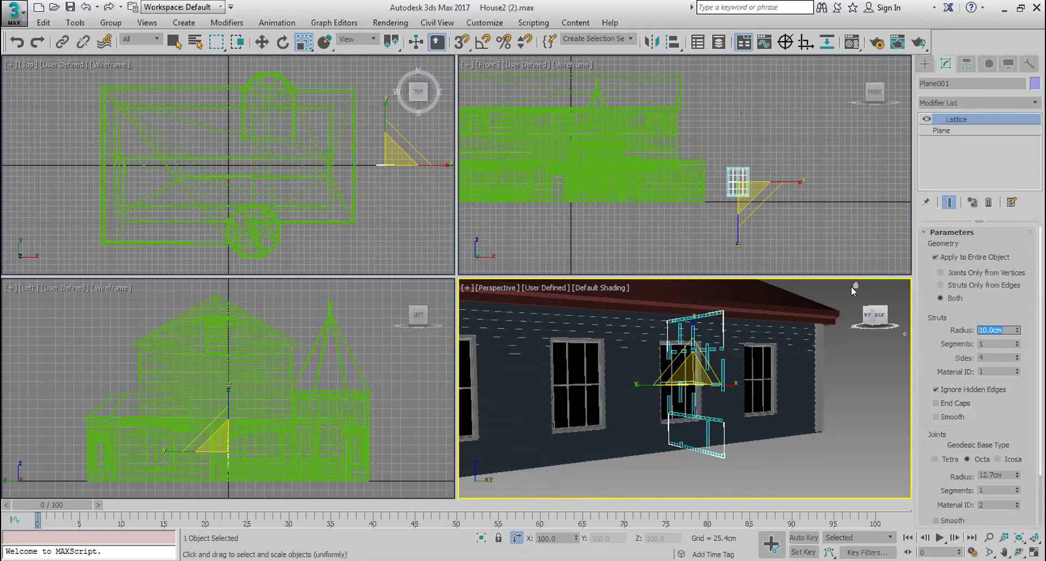
- Select the lattice plane in front of the windows and delete it
right_click(749, 352)
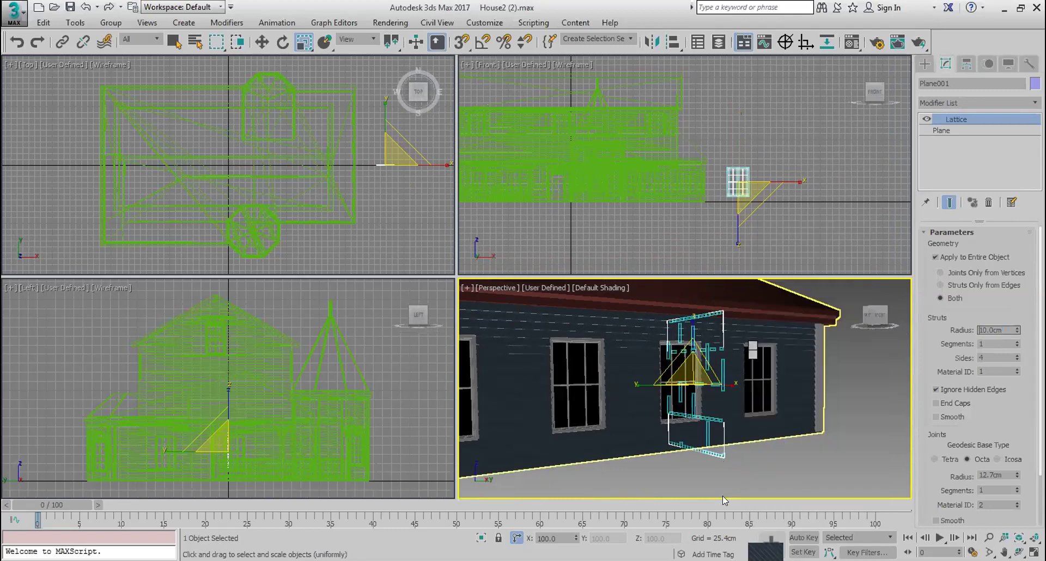
click(728, 472)
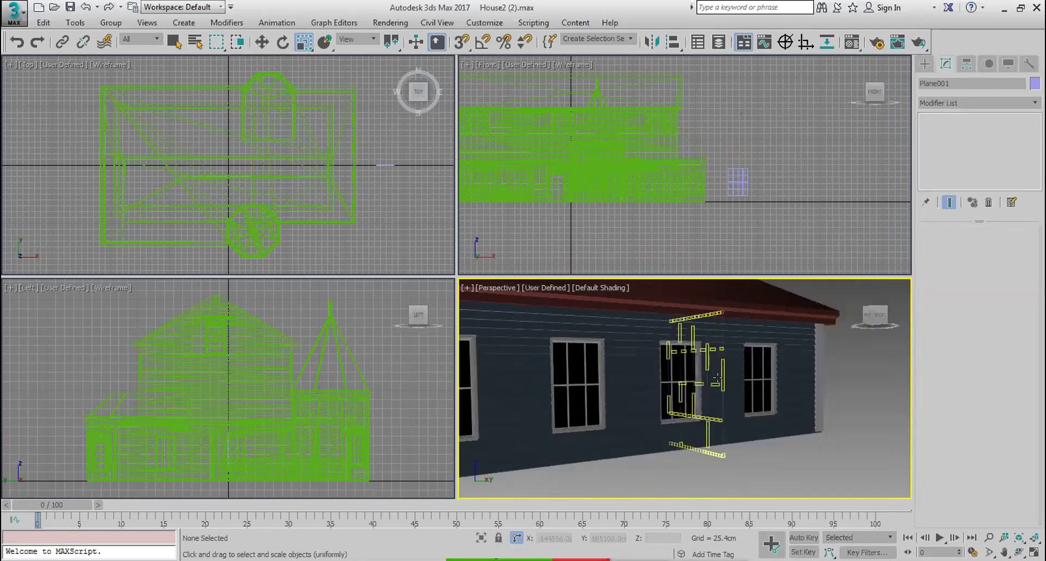
click(711, 450)
key(Delete)
- Select the house and set its absolute local scale to 100000 on the X, Y and Z axes
click(487, 281)
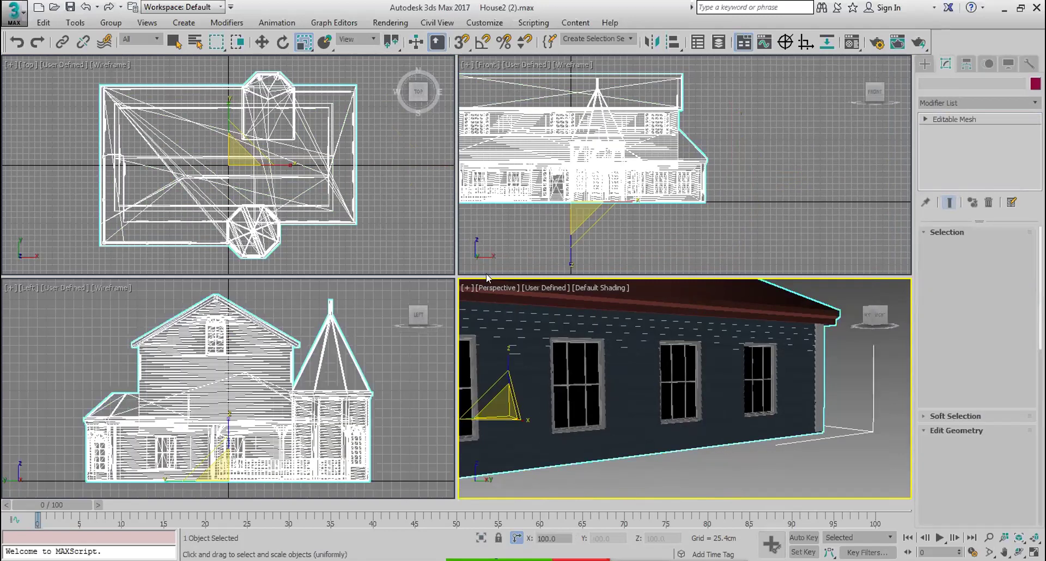
right_click(304, 43)
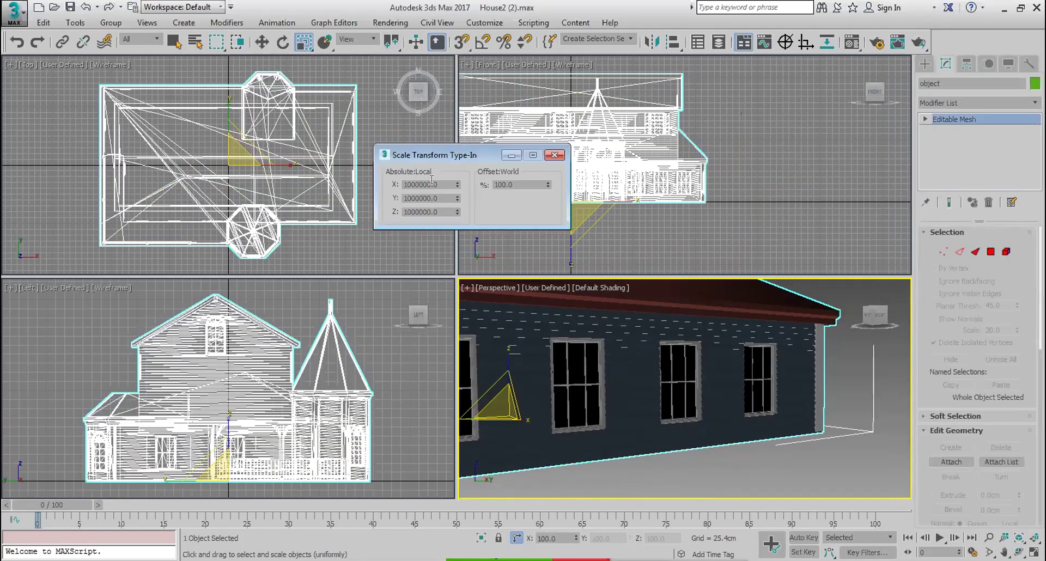
click(431, 184)
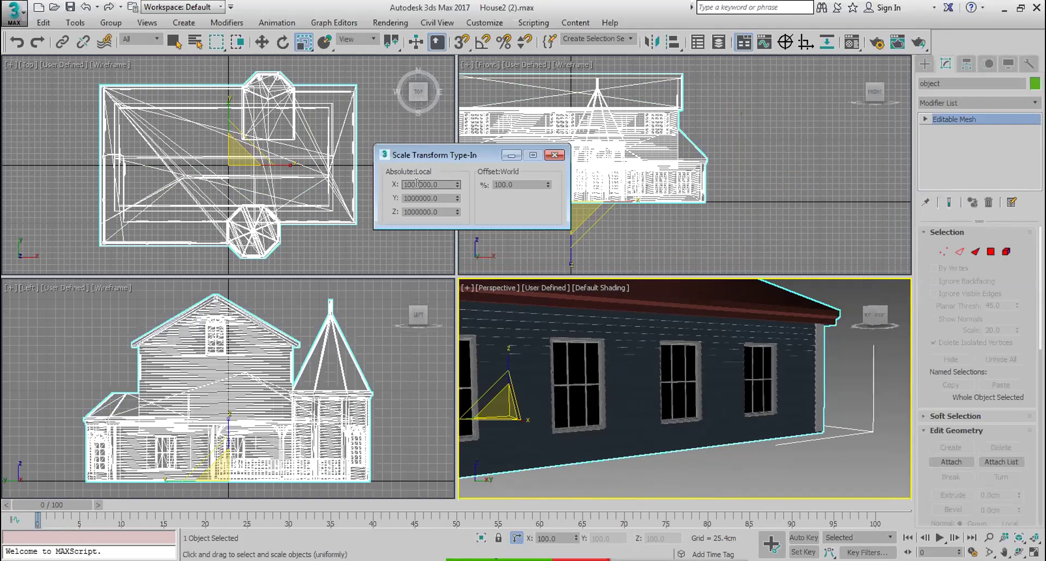
double_click(447, 184)
text(1)
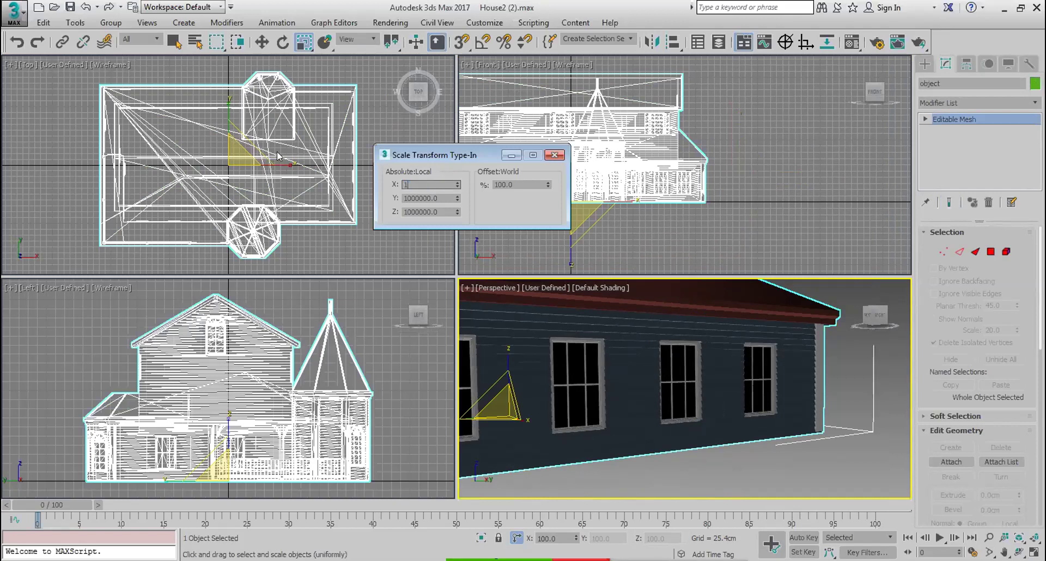
text(0000)
double_click(414, 186)
key(Tab)
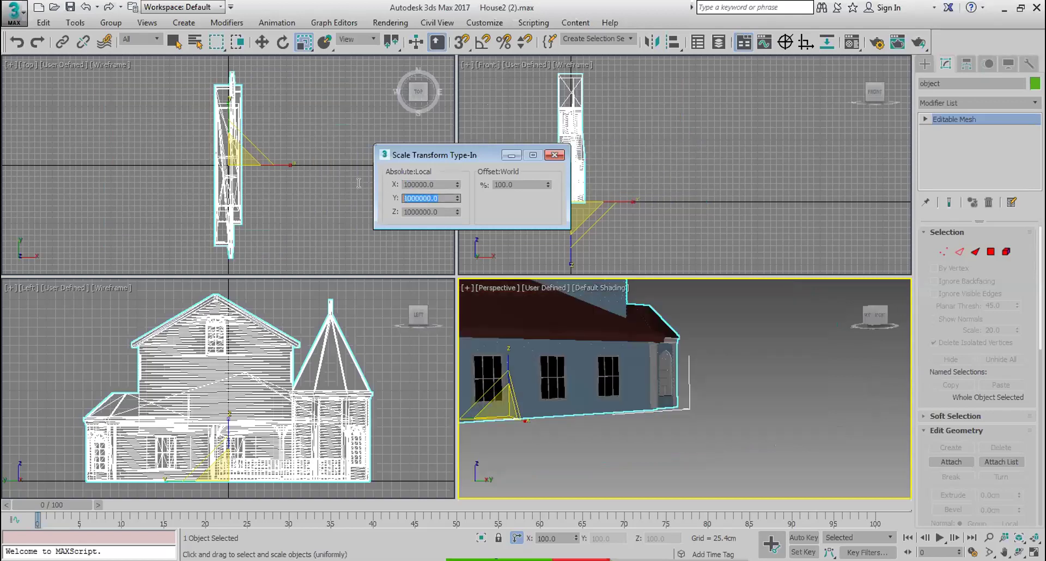
text(100000)
key(Tab)
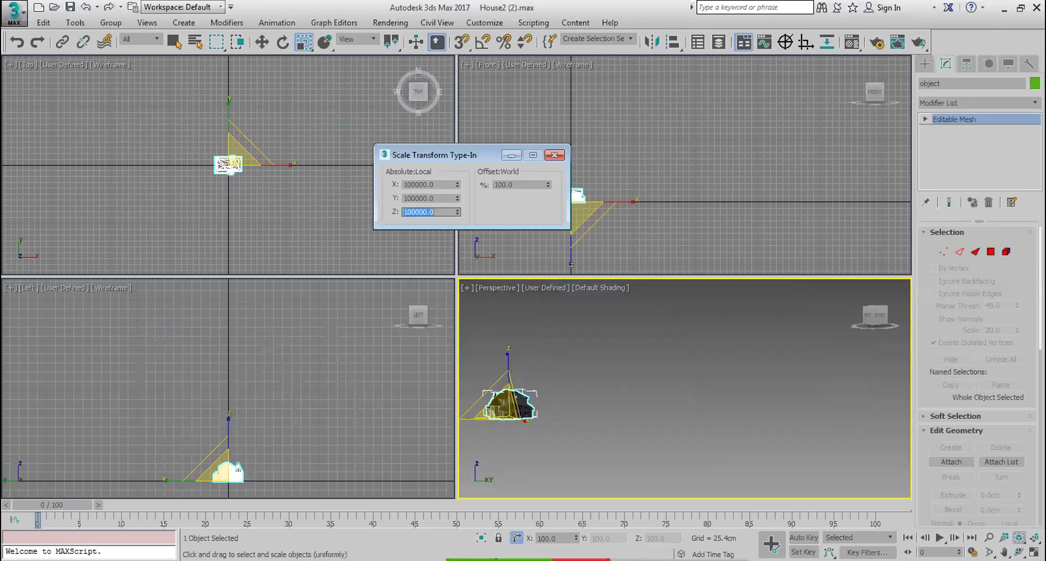
key(Return)
middle_drag(814, 237, 785, 203)
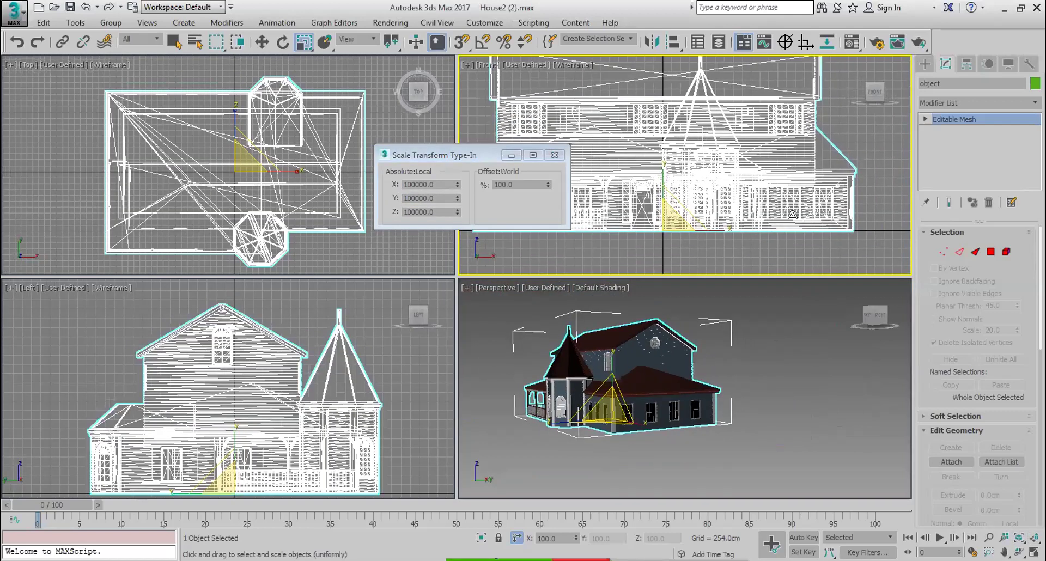
- Draw a plane about 955 cm long and 543 cm wide beside the house in the Front view and apply Lattice
click(924, 64)
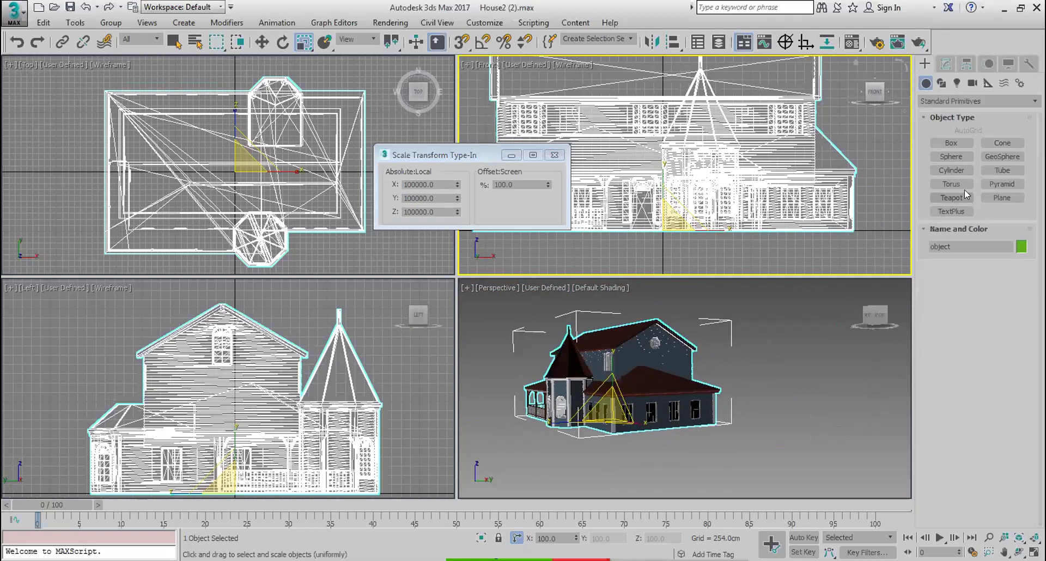
click(1003, 197)
drag(868, 180, 888, 214)
click(946, 64)
key(r)
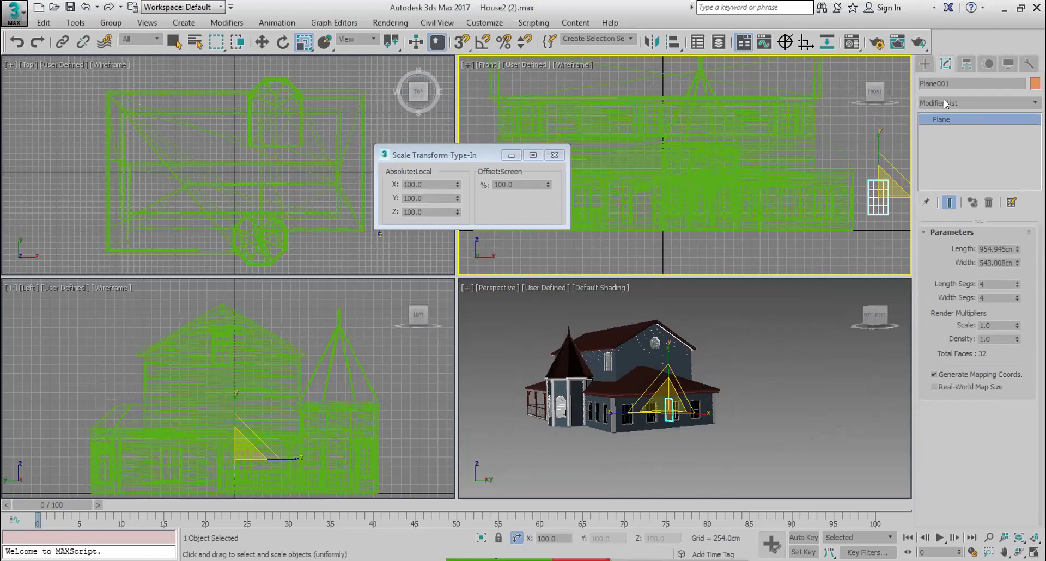
click(943, 101)
text(latt)
key(Return)
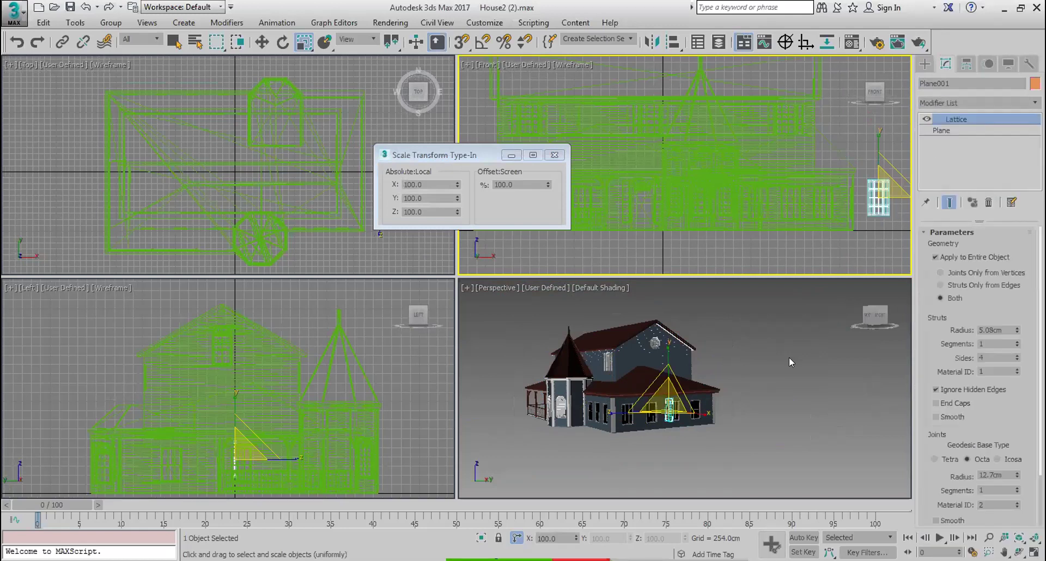
- Limit the plane's Lattice geometry to Struts Only from Edges
scroll(681, 413, up, 5)
scroll(681, 412, up, 4)
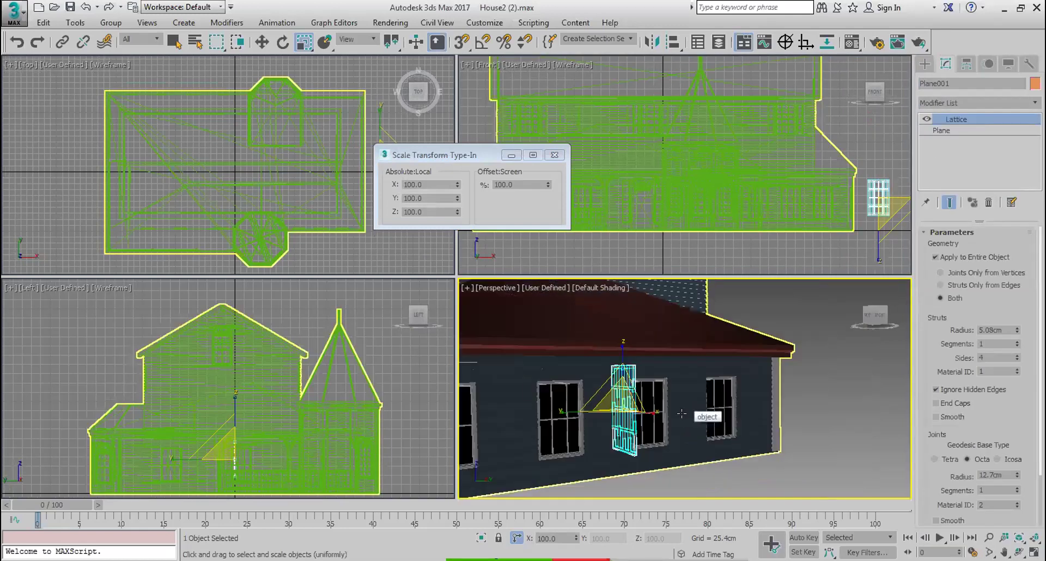
scroll(662, 413, up, 2)
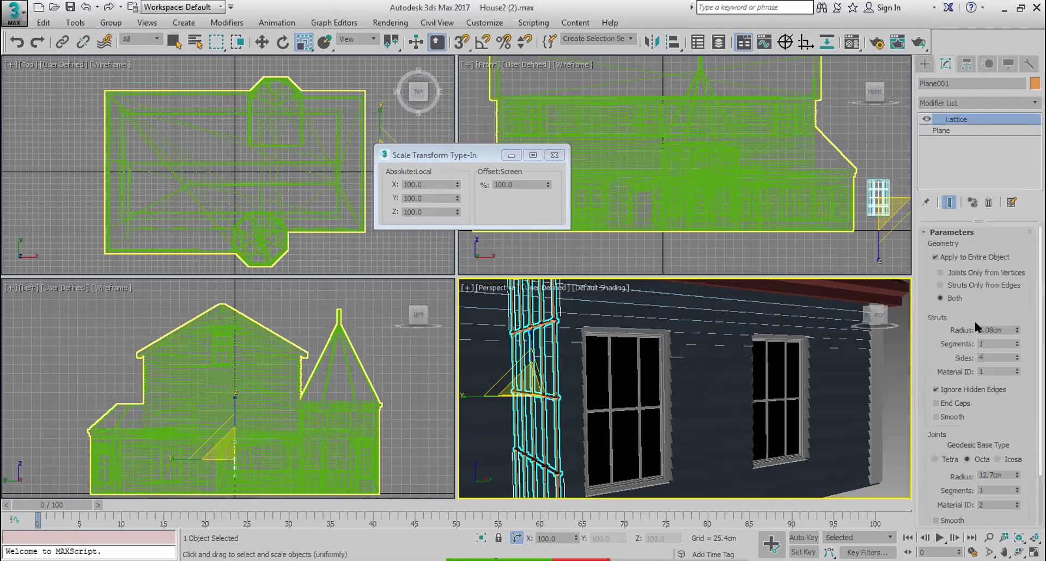
click(959, 286)
- Close the scale type-in dialog and delete the lattice plane beside the house in the Front view
click(737, 255)
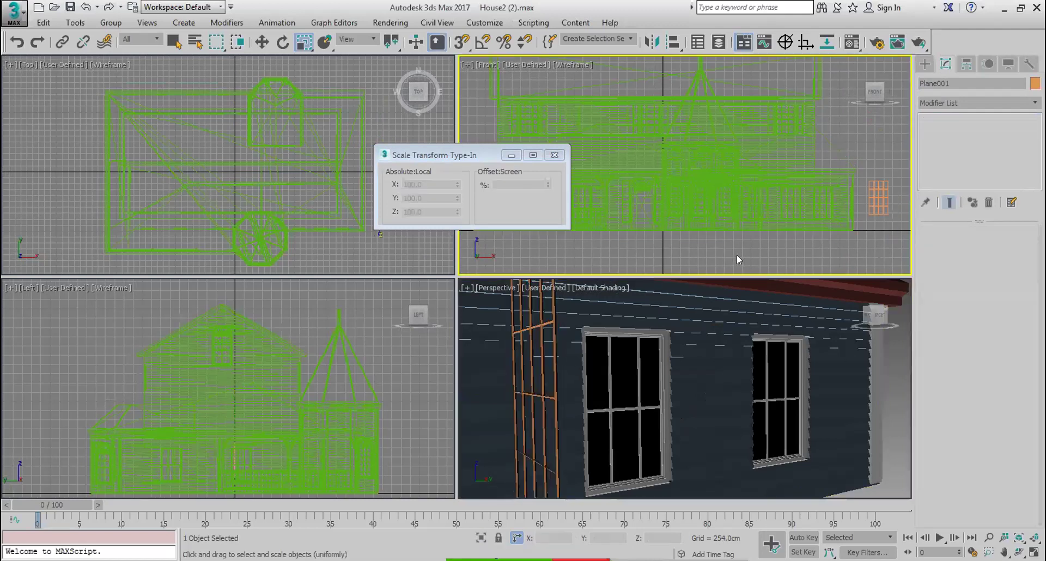
click(552, 155)
scroll(344, 178, down, 5)
scroll(506, 157, down, 5)
middle_drag(551, 184, 584, 186)
scroll(785, 213, down, 2)
drag(744, 166, 734, 162)
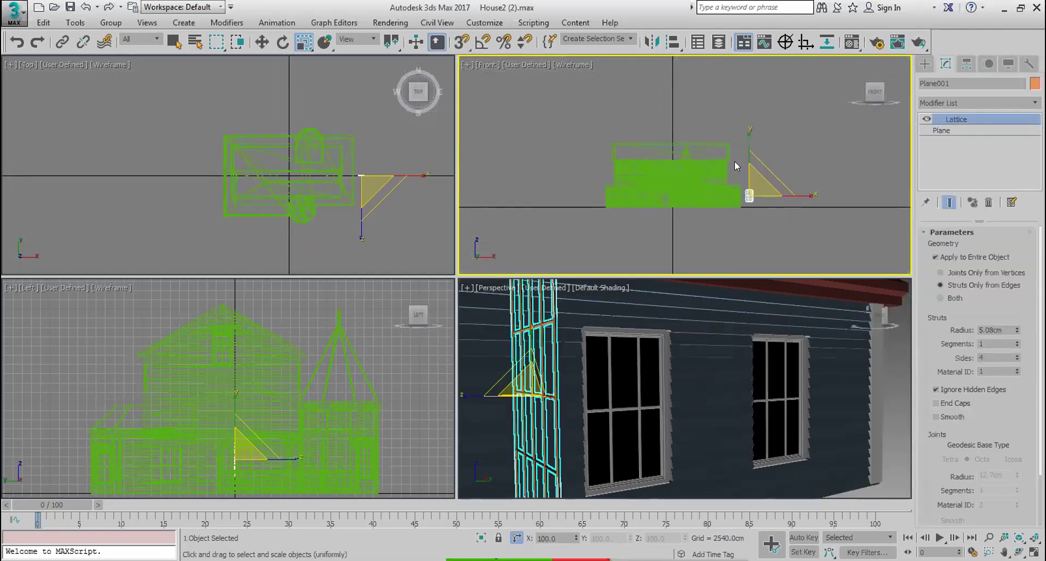
click(734, 162)
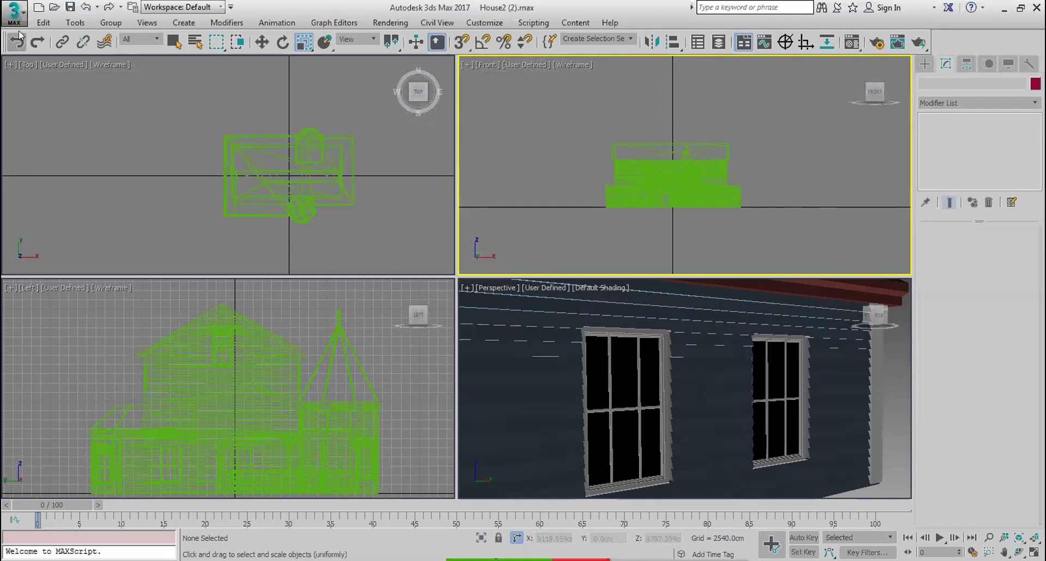
- Reset the program to a new empty scene
click(14, 12)
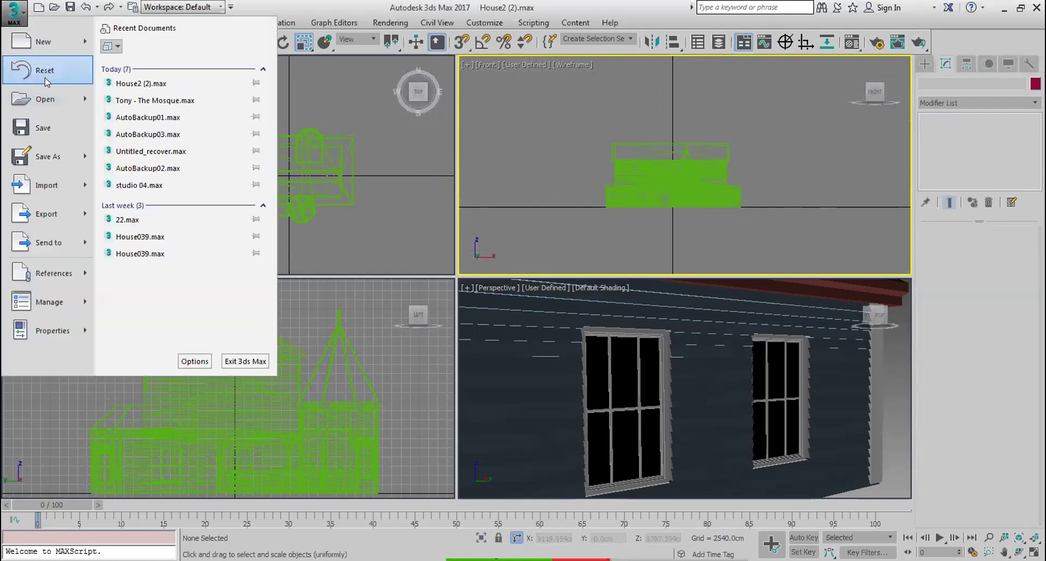
click(45, 78)
click(517, 306)
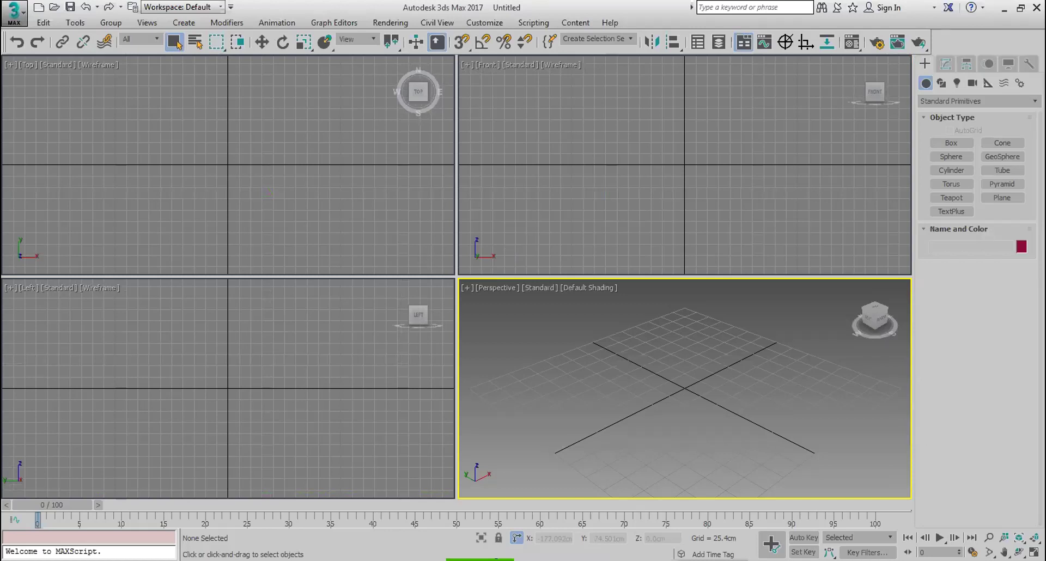
- Create a box about 156 cm long, 201 cm wide and 112 cm high in the Top view
click(952, 142)
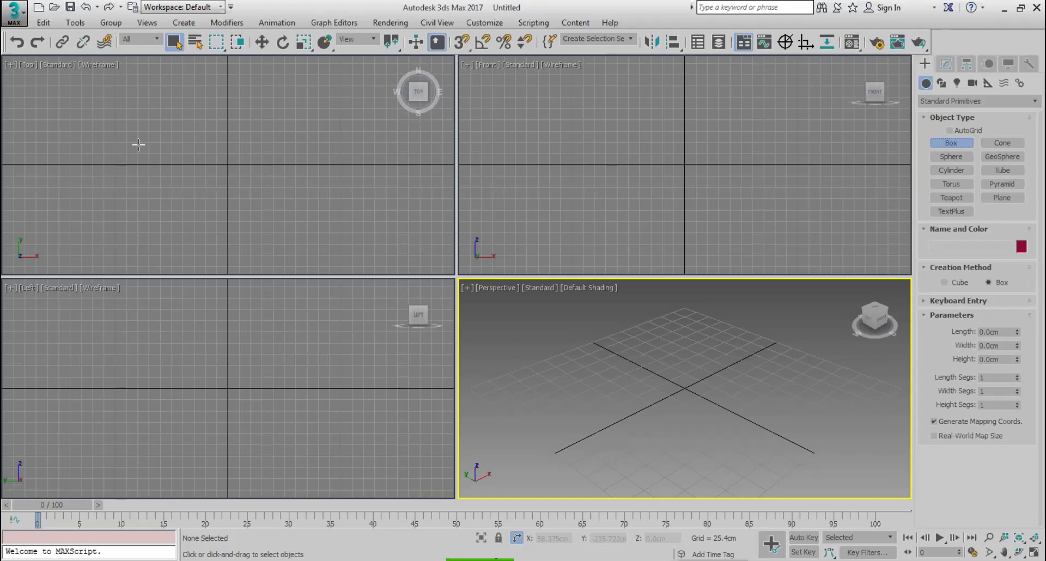
drag(147, 145, 238, 216)
click(237, 185)
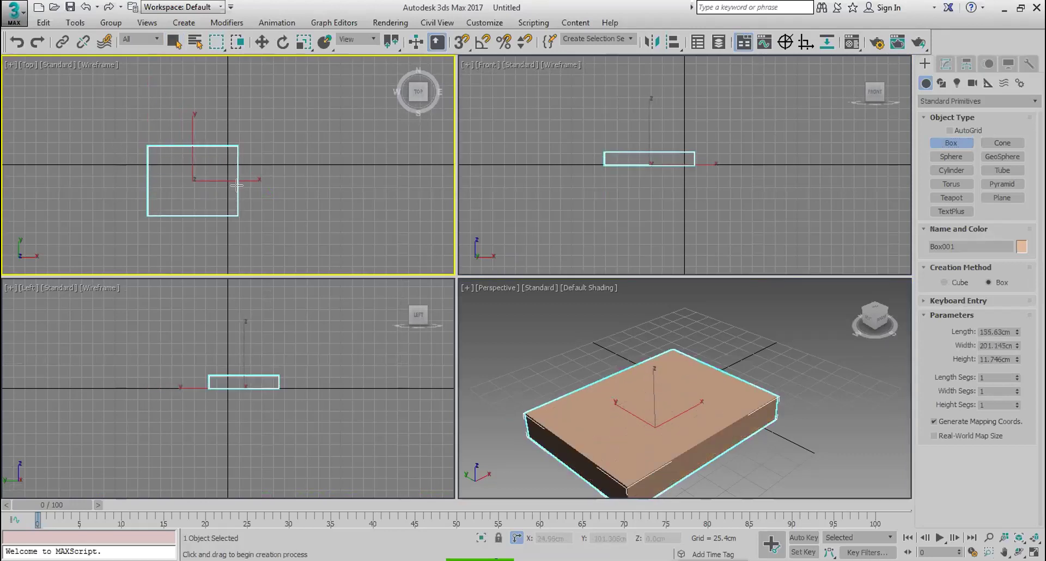
click(252, 163)
right_click(252, 162)
middle_drag(252, 162, 288, 155)
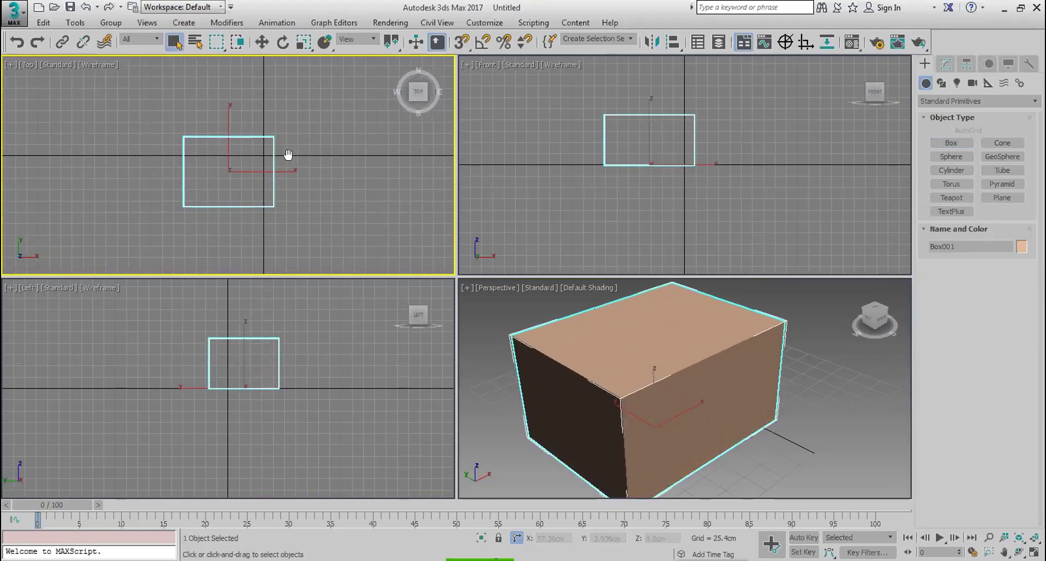
- Enable 3D snapping and turn off Grid Points so that only Vertex snapping stays active
right_click(461, 42)
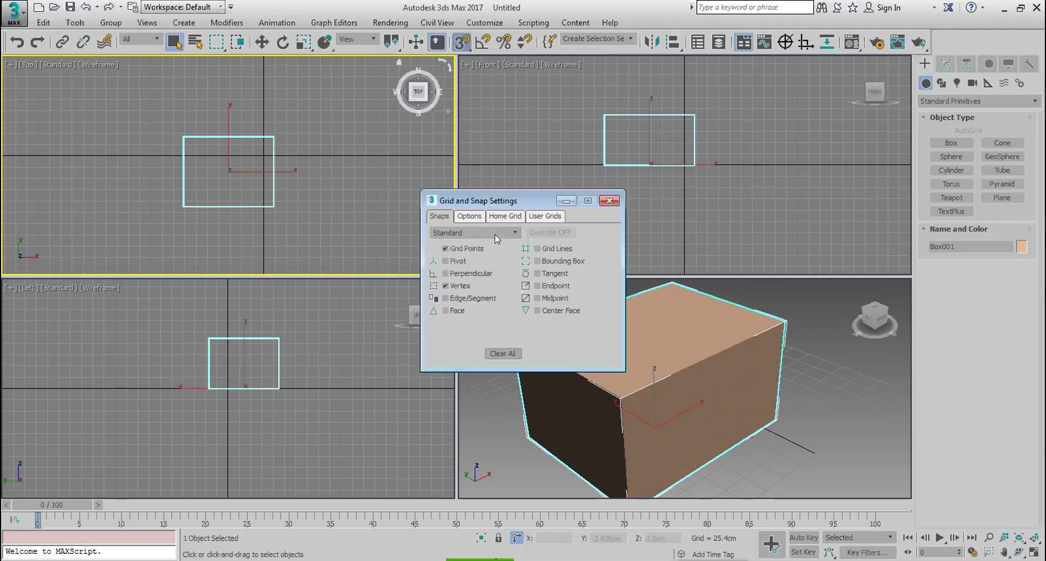
click(462, 249)
click(609, 202)
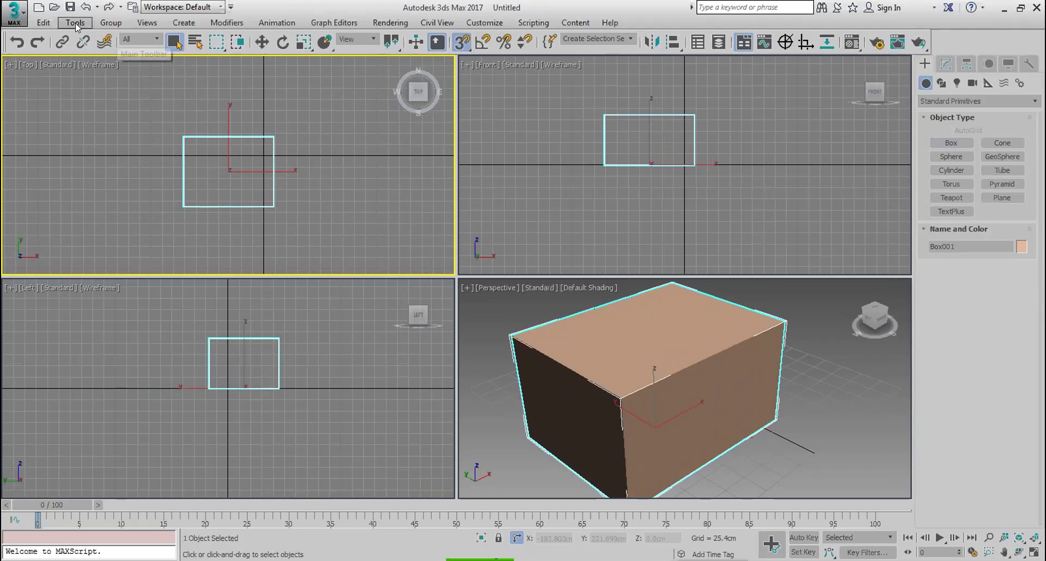
- Create a sphere in the Perspective view that overlaps the lower front corner of the box
click(951, 156)
drag(809, 418, 720, 411)
right_click(720, 411)
- Subtract the sphere from the box with the ProBoolean compound object and show its modify parameters
click(721, 411)
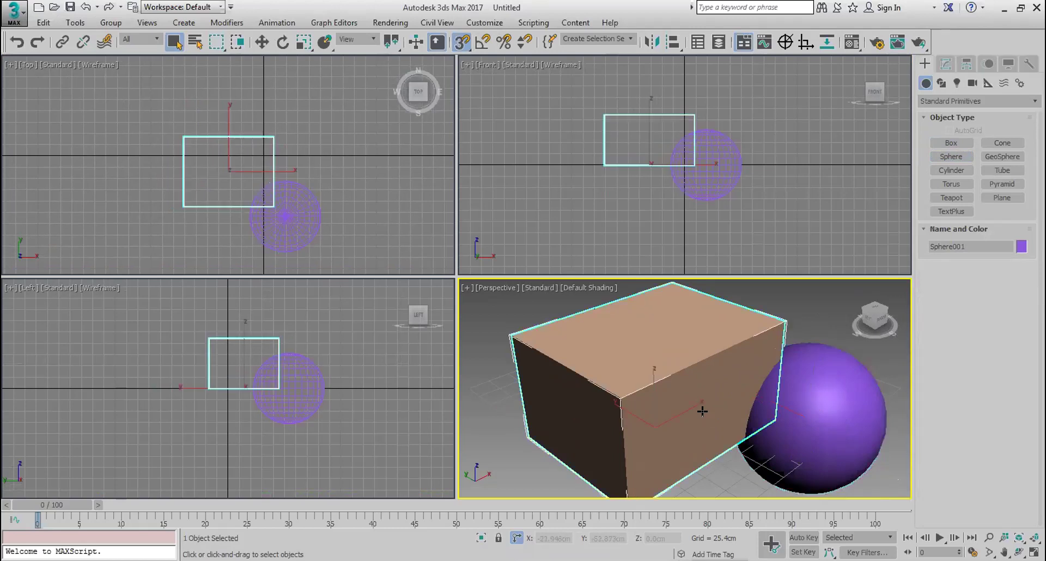
click(972, 105)
click(973, 138)
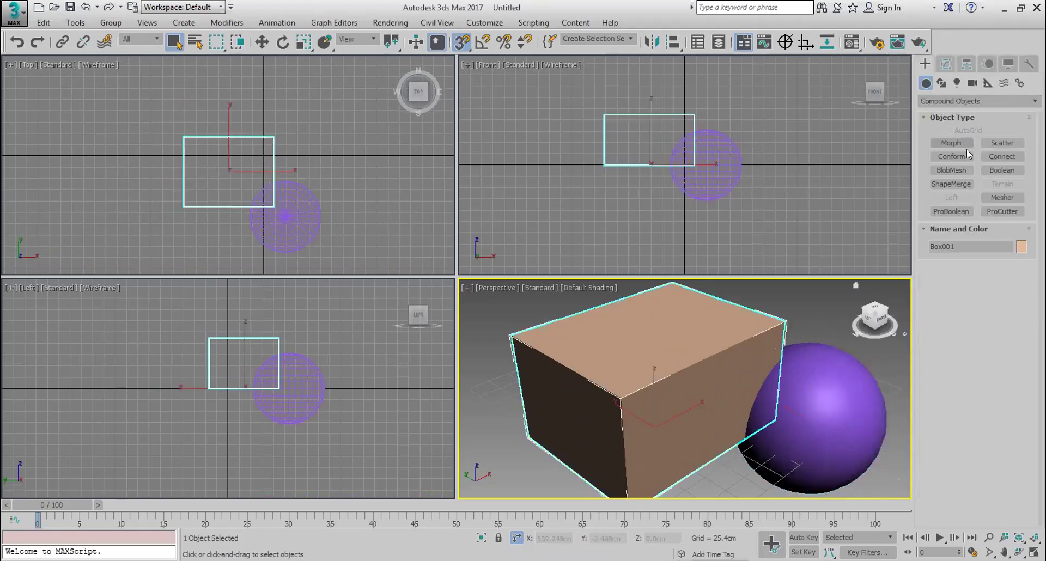
click(951, 212)
click(1000, 282)
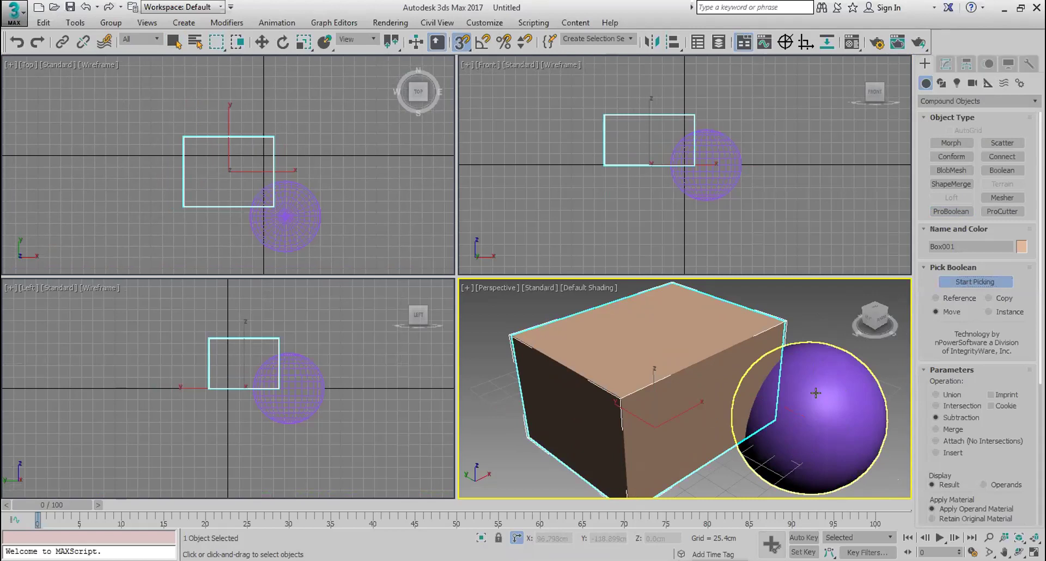
click(824, 396)
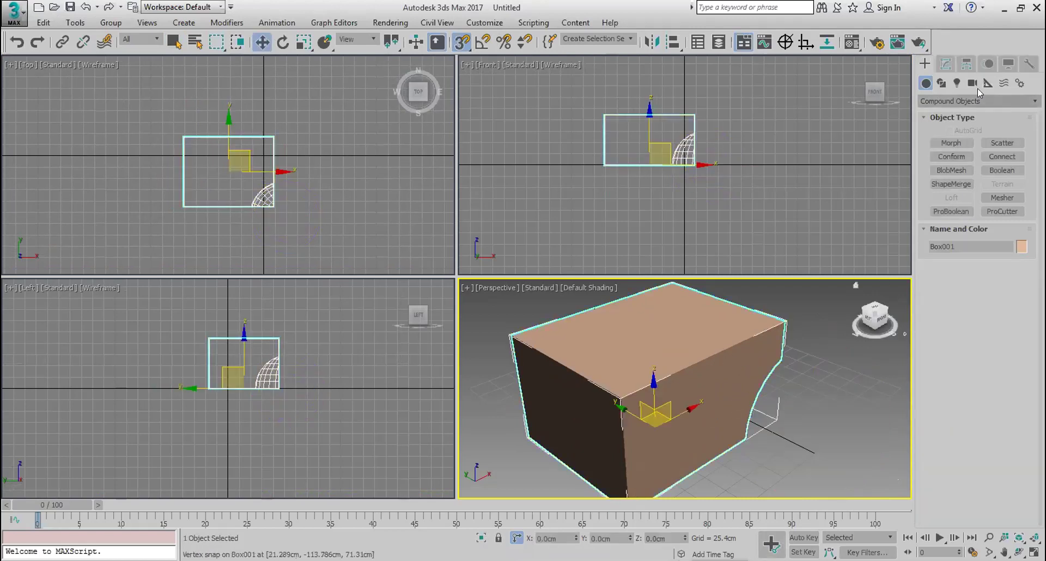
click(946, 64)
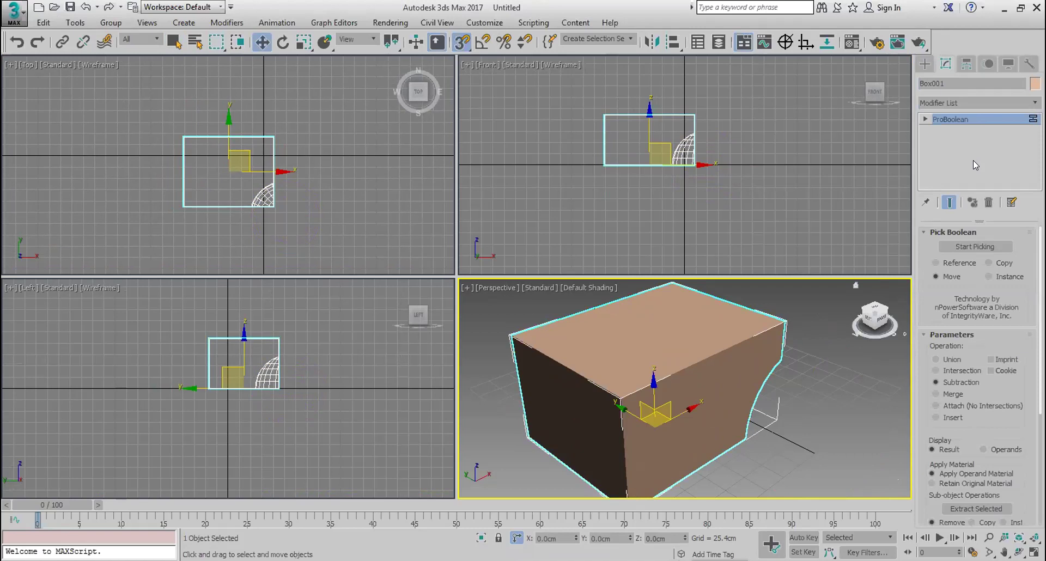
- Reselect the cut box and measure the distance between the two corners of its upper edge in the Top view
click(297, 117)
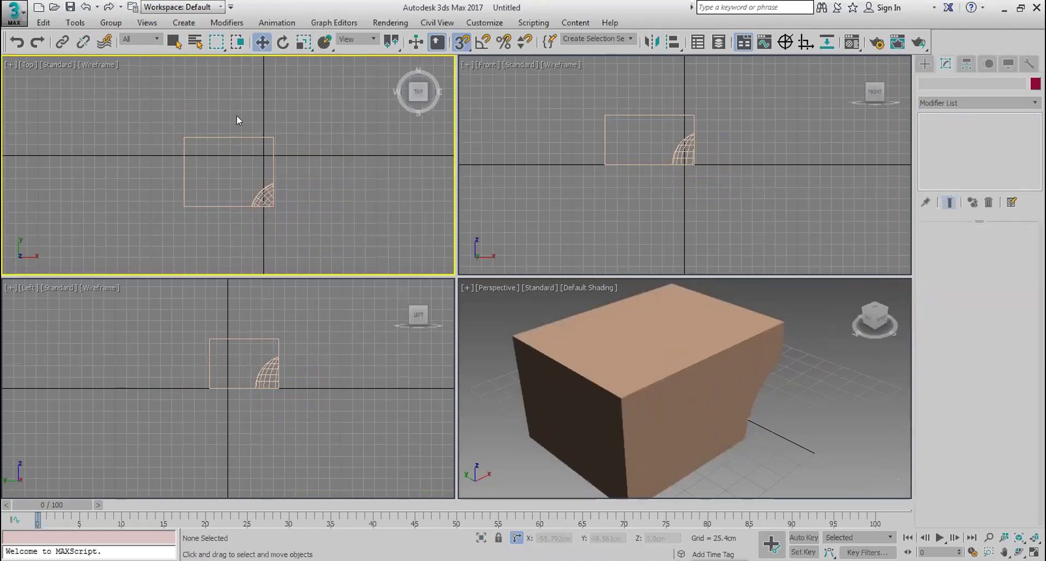
click(241, 140)
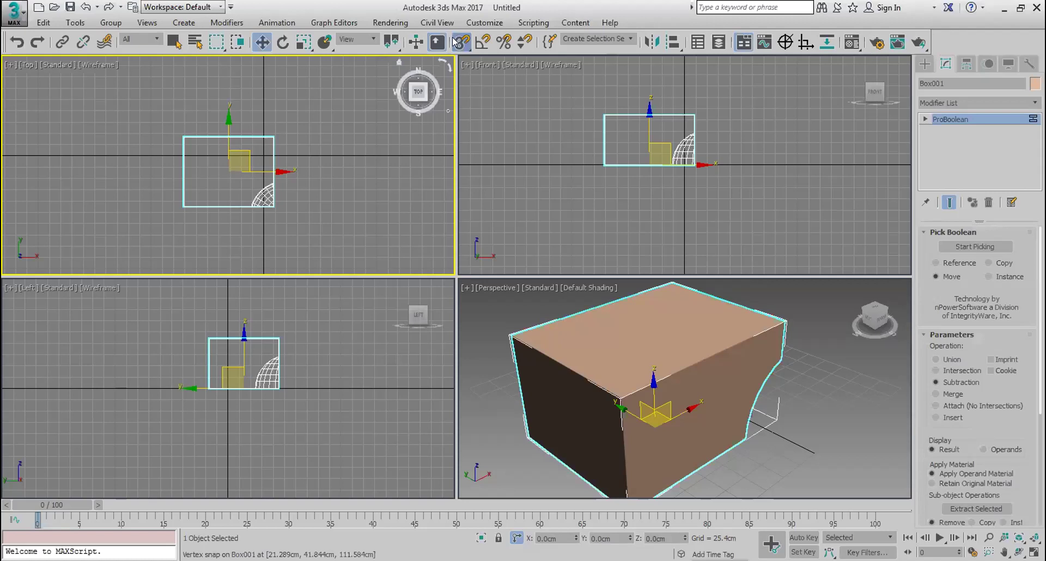
scroll(237, 110, up, 3)
middle_drag(237, 110, 235, 80)
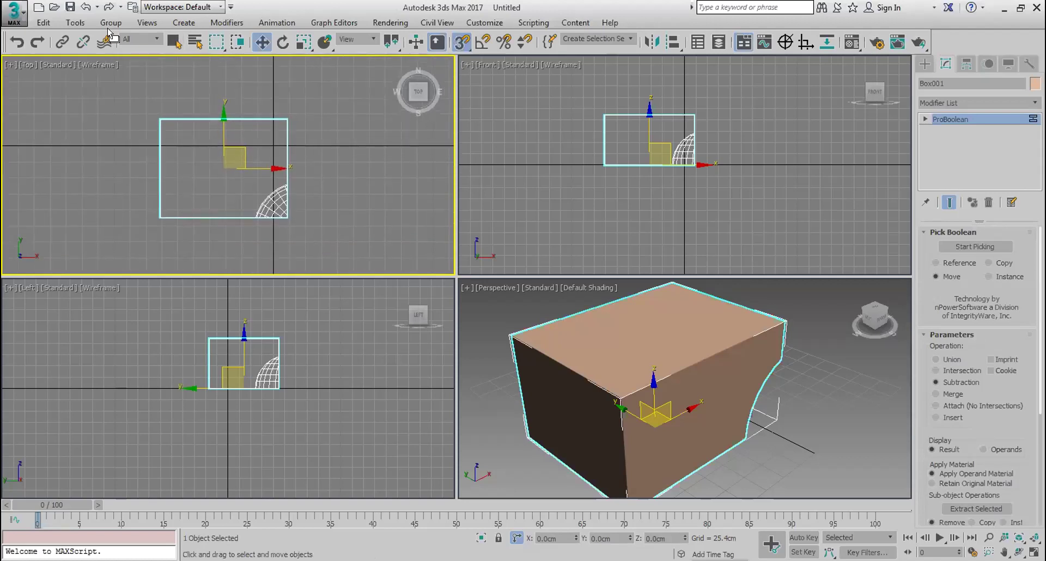
click(75, 23)
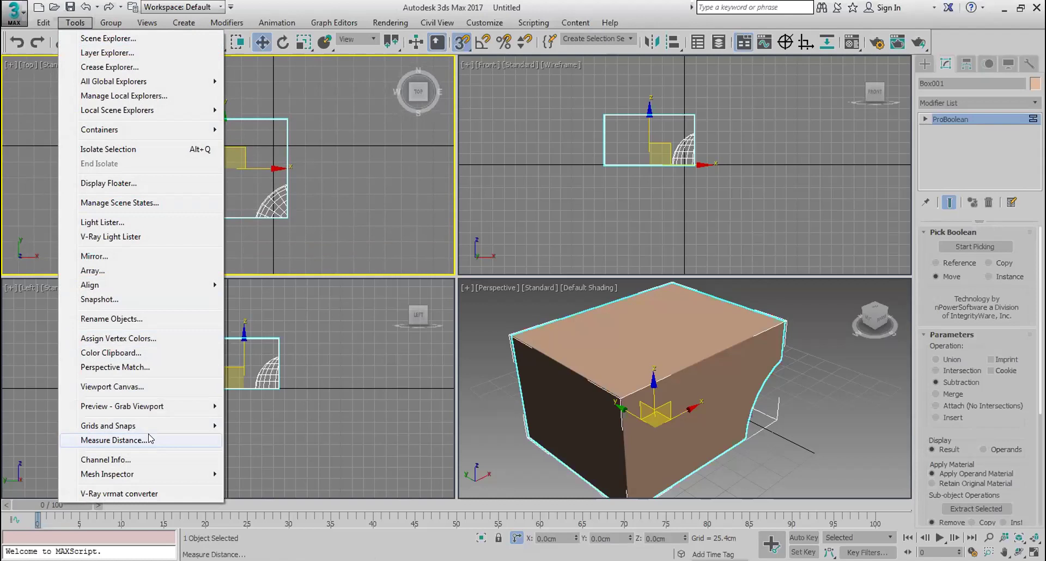
click(147, 440)
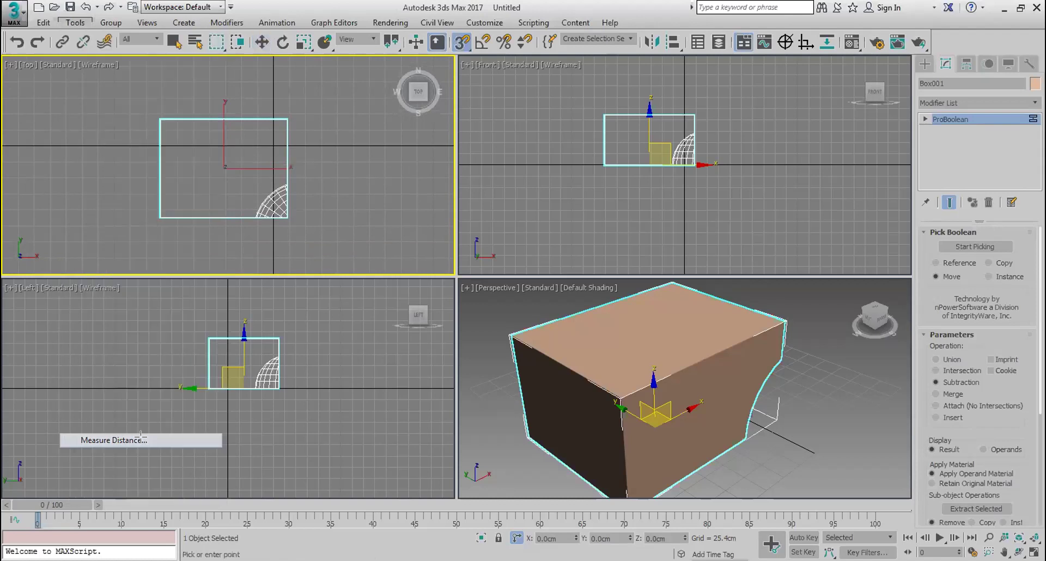
click(156, 120)
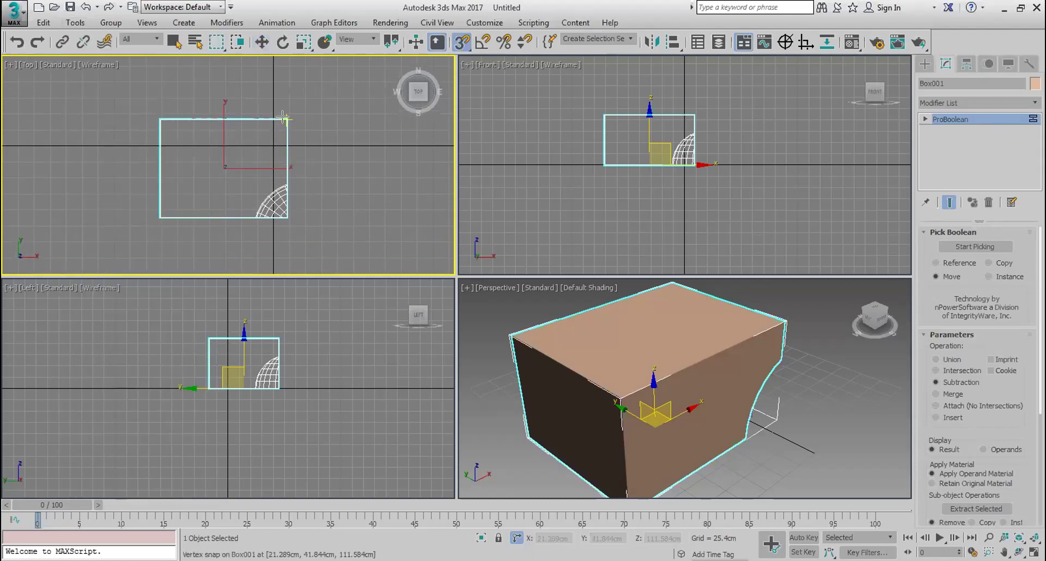
click(285, 118)
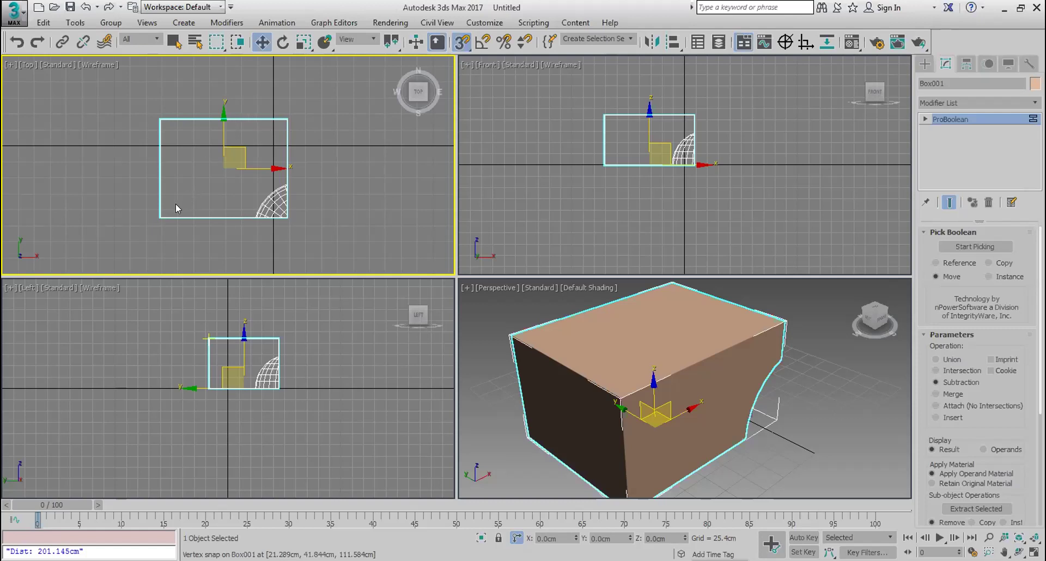
- Measure the distance from the box's lower-left corner to the start of the cut in the Top view, then deselect the box
click(75, 23)
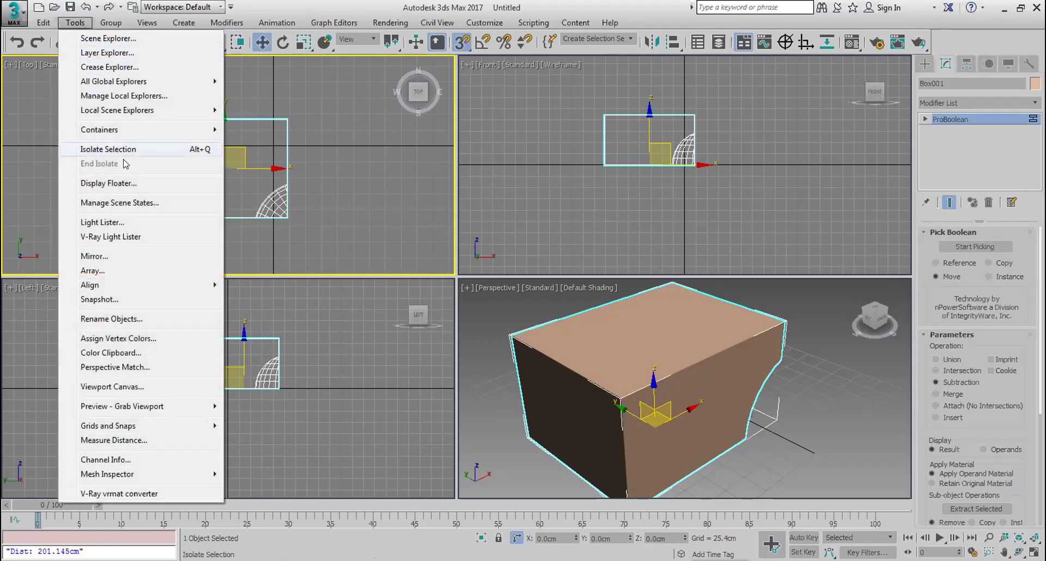
click(152, 440)
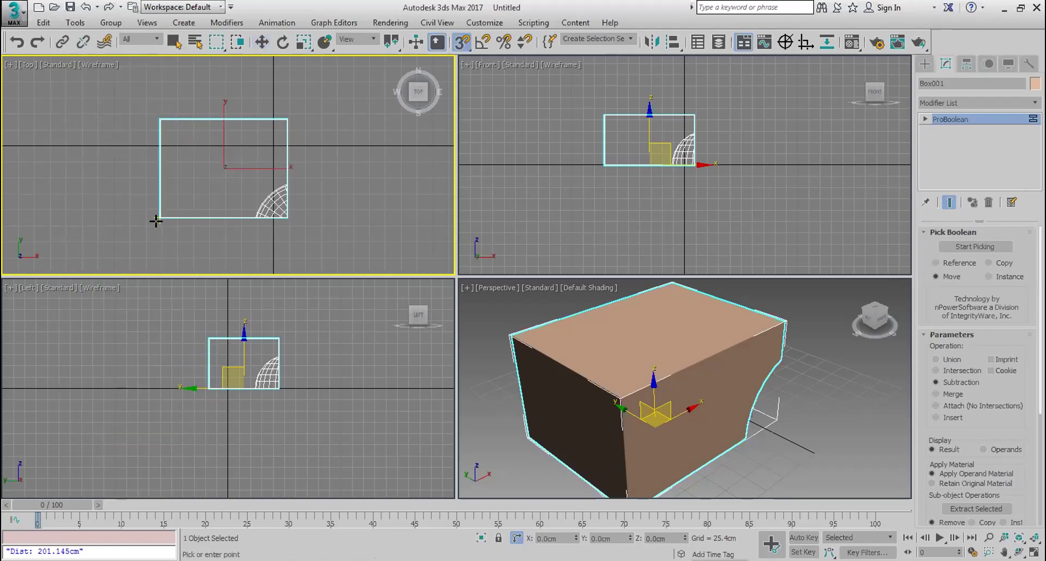
click(254, 217)
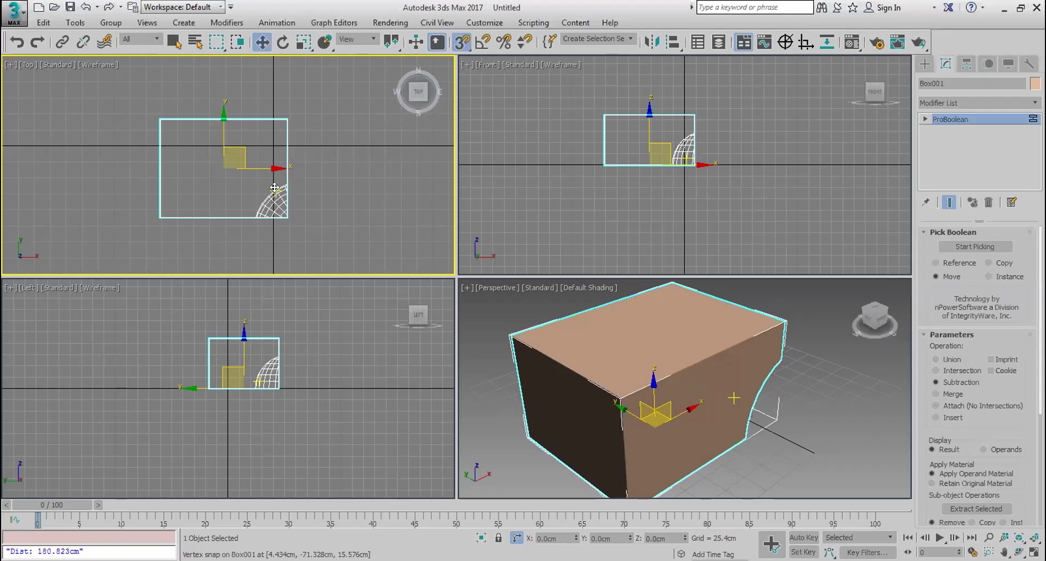
click(355, 196)
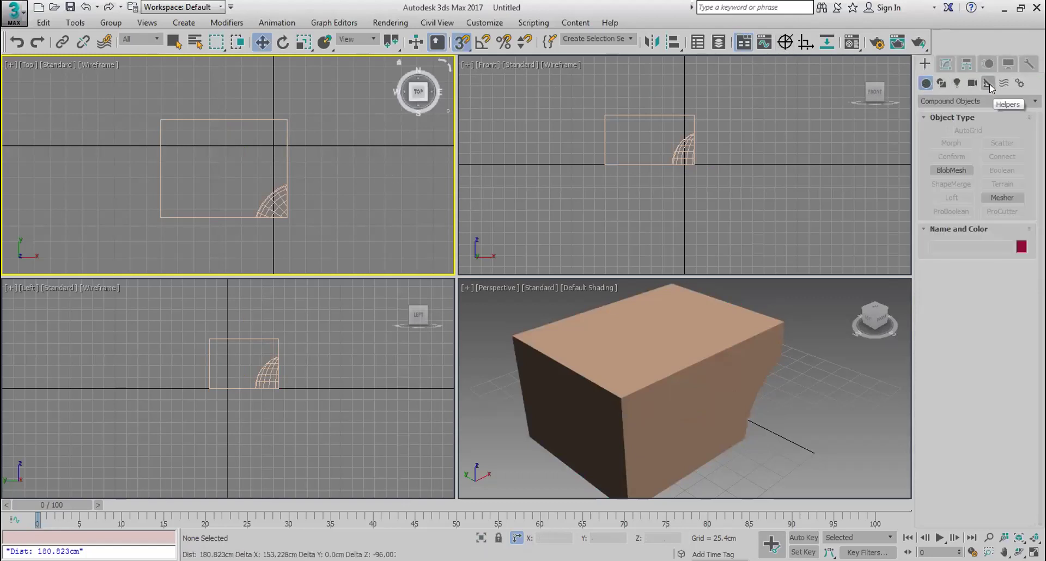
- Create two Tape helpers in the Top view, snapped corner to corner along the box's upper edge and its left edge
click(988, 84)
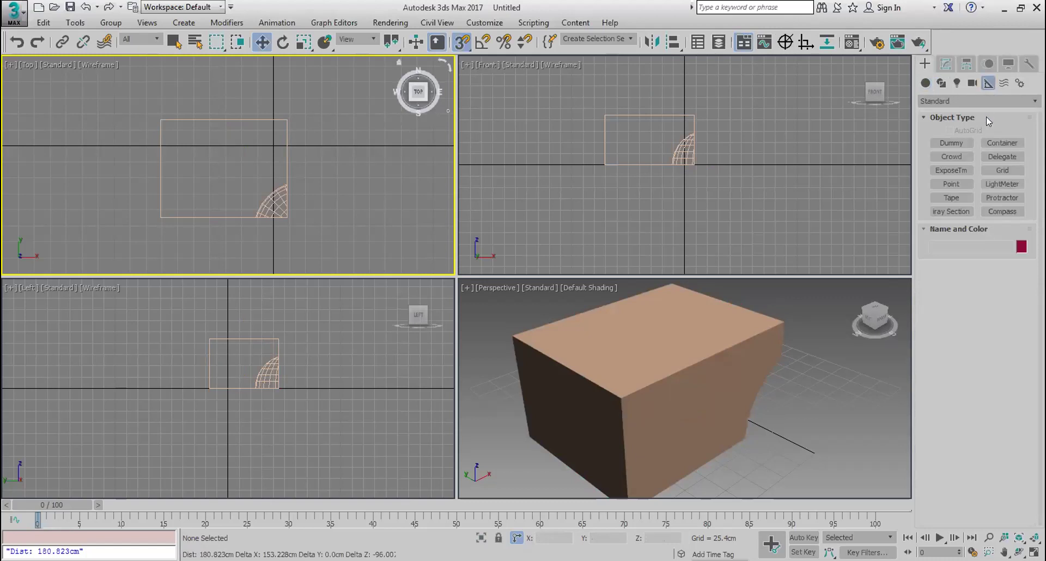
click(955, 196)
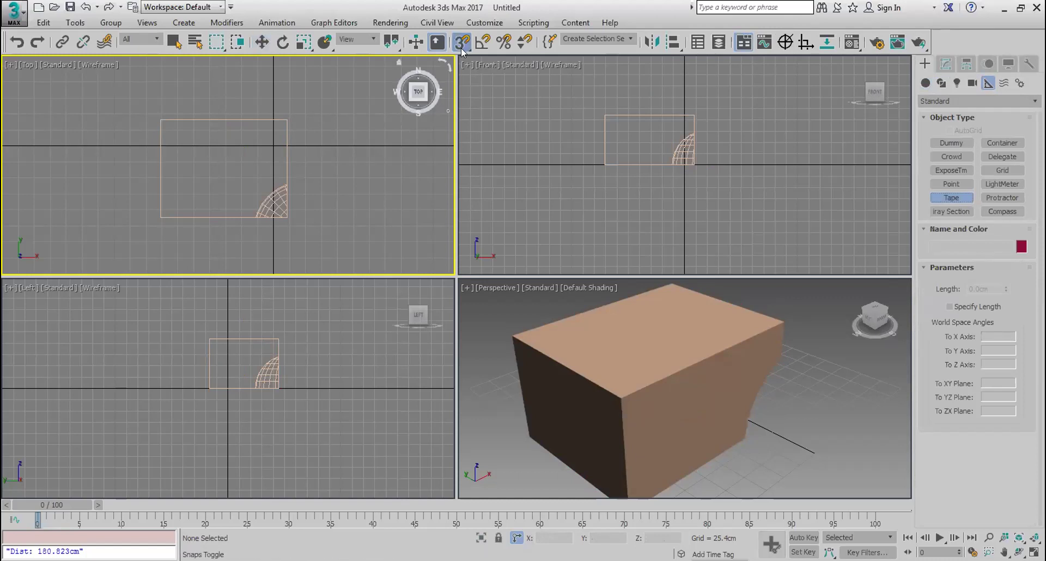
drag(160, 120, 287, 119)
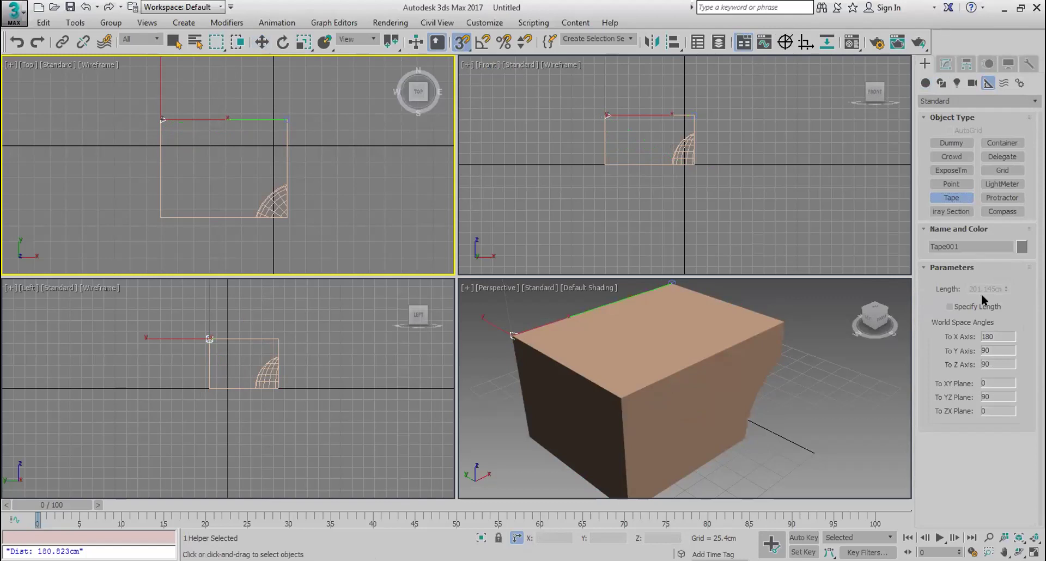
click(179, 221)
drag(179, 221, 162, 120)
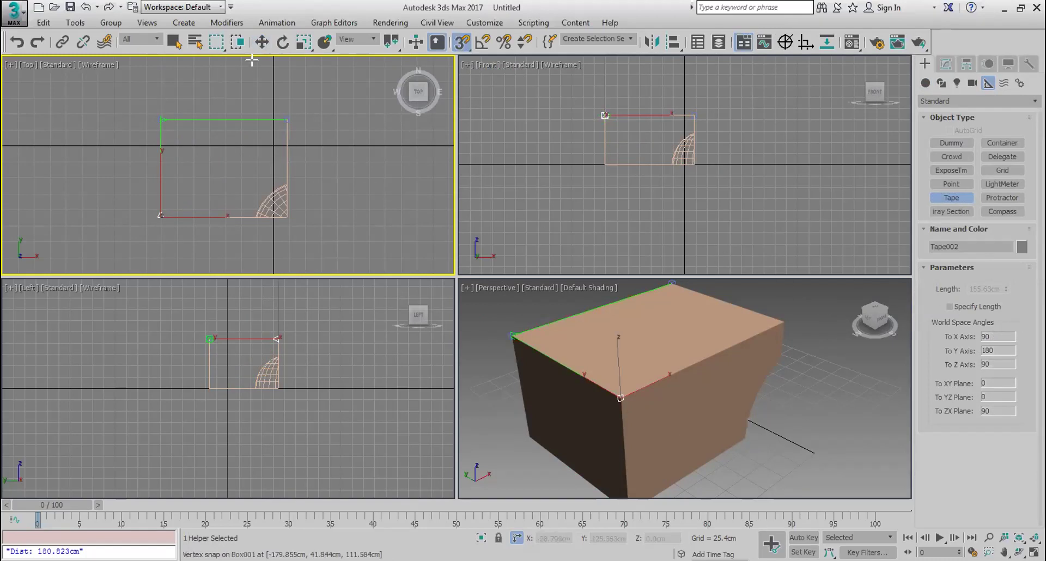
- Select each of the two tapes in the Top view and examine its length in the modify parameters
click(261, 44)
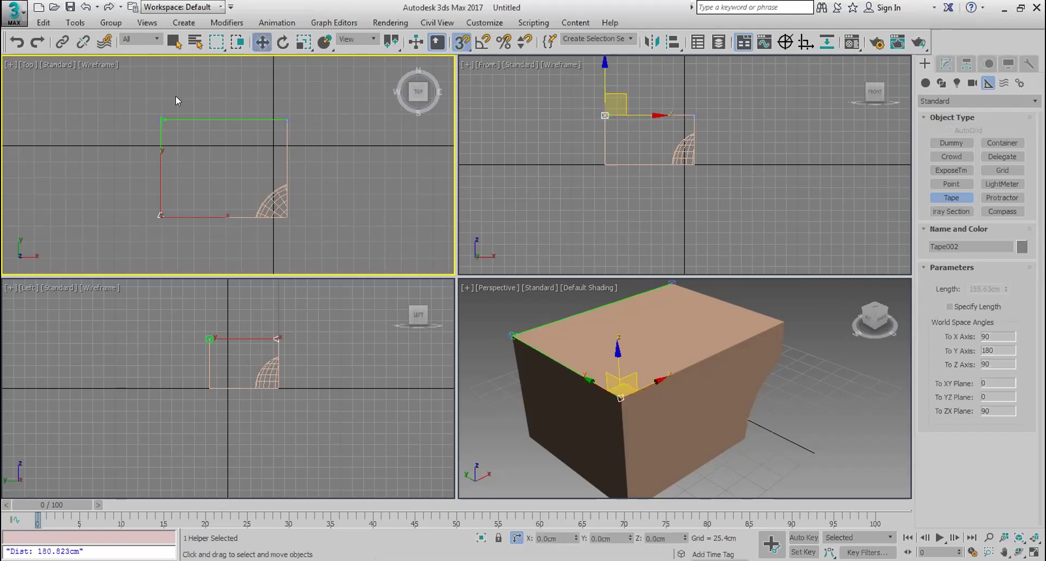
click(161, 120)
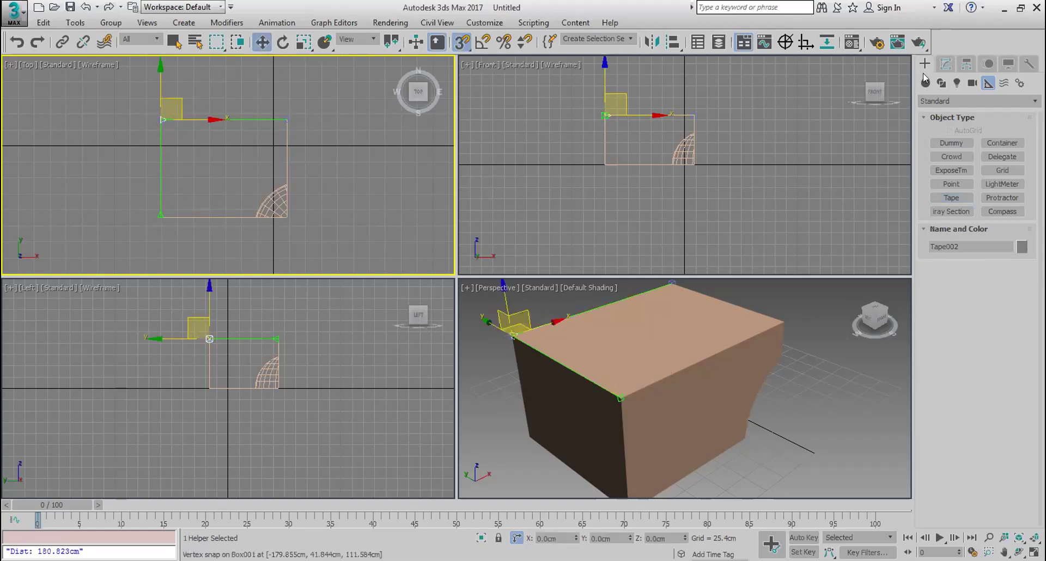
click(946, 63)
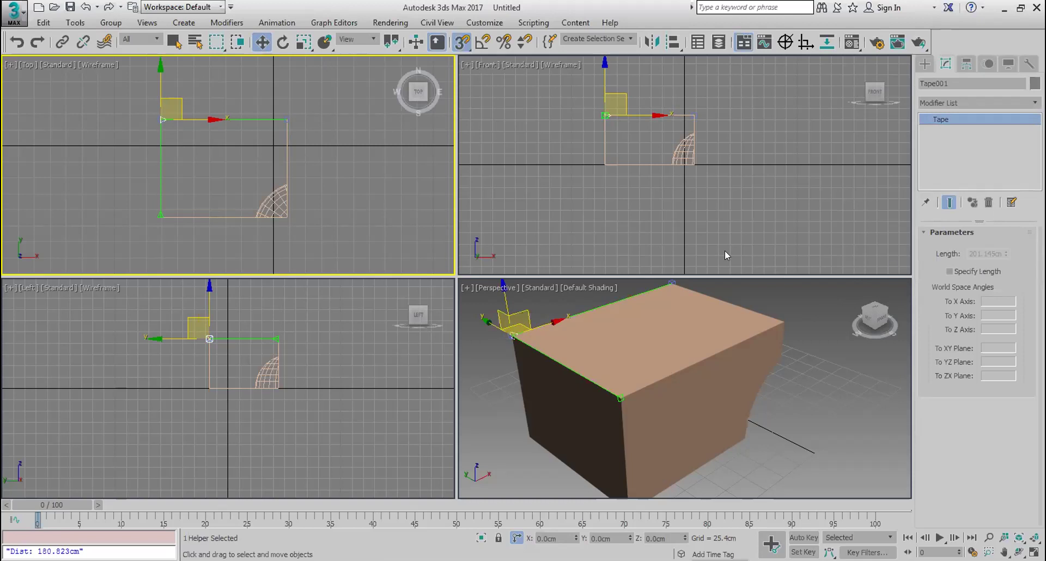
click(156, 217)
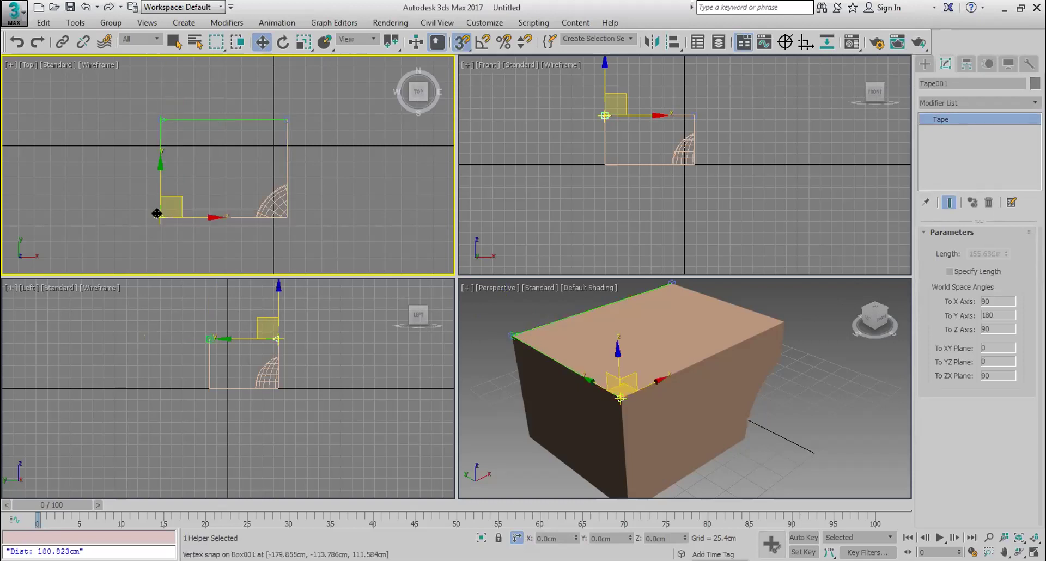
click(159, 120)
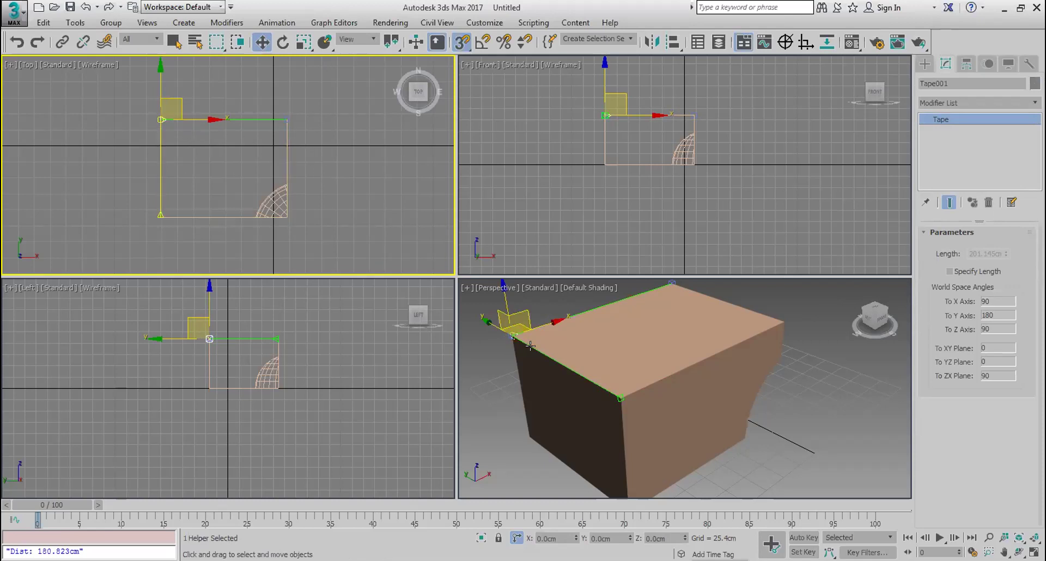
- Toggle the Helpers category under Hide by Category to hide the tapes and show them again
click(1008, 65)
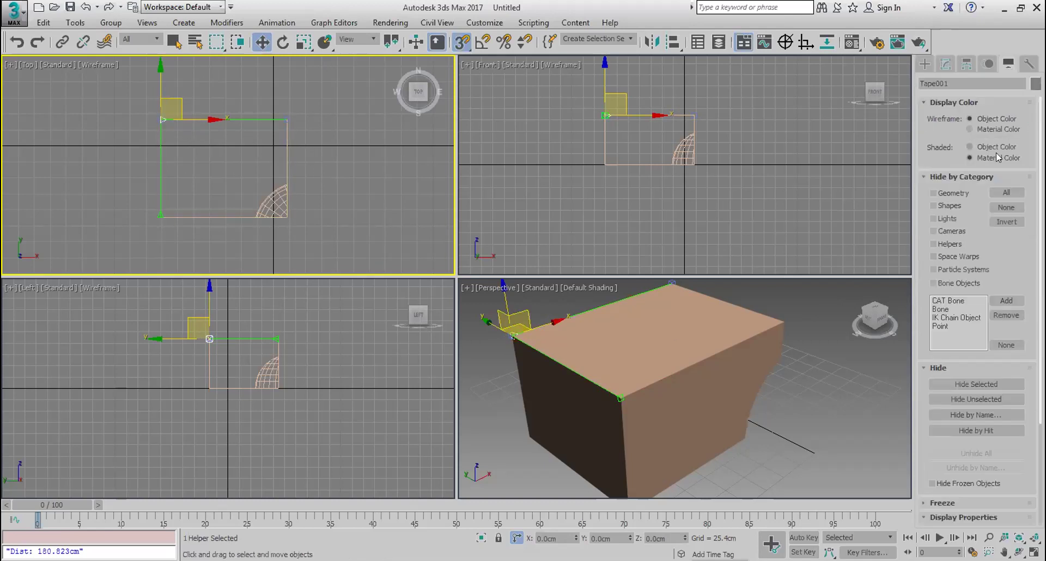
click(955, 245)
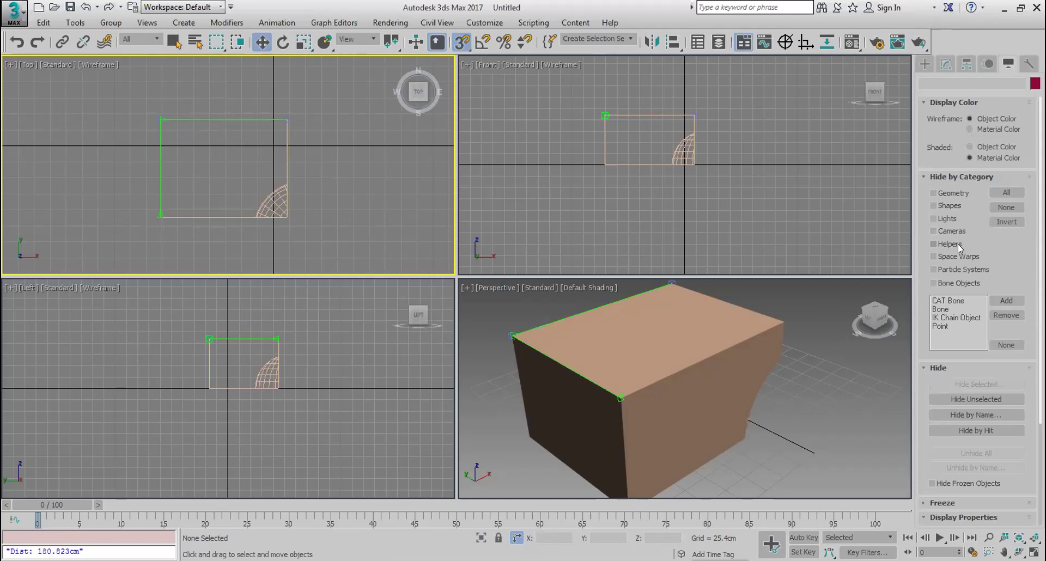
- Open the recent file House2 (2).max without saving the current scene
click(12, 12)
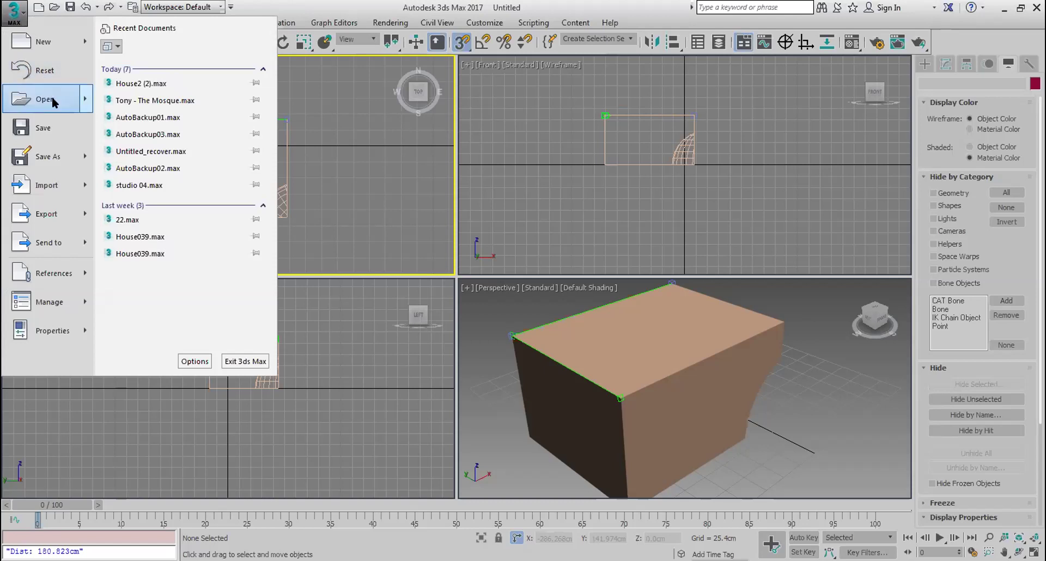
mouse_move(52, 96)
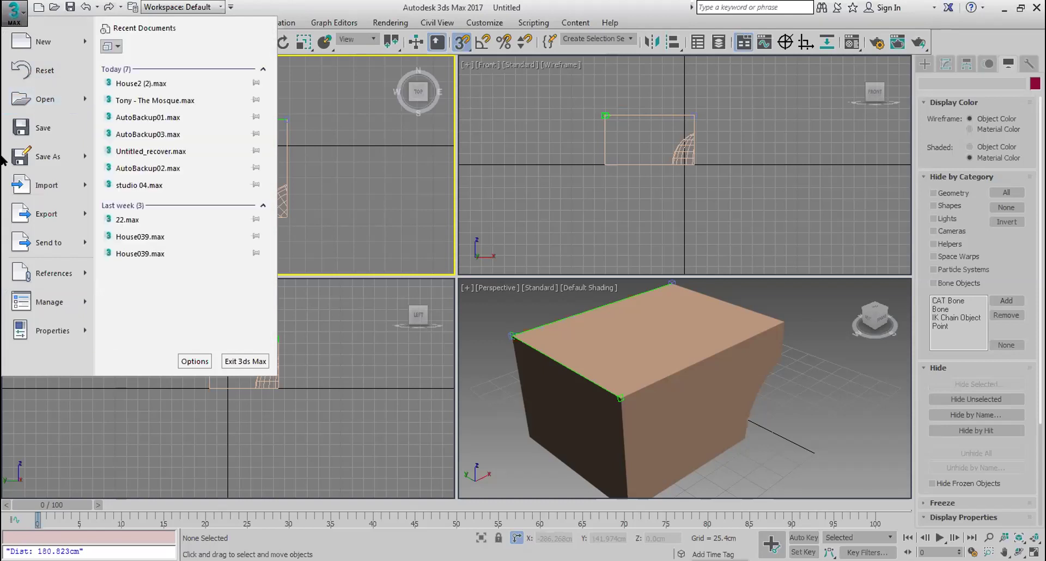
mouse_move(11, 205)
key(Escape)
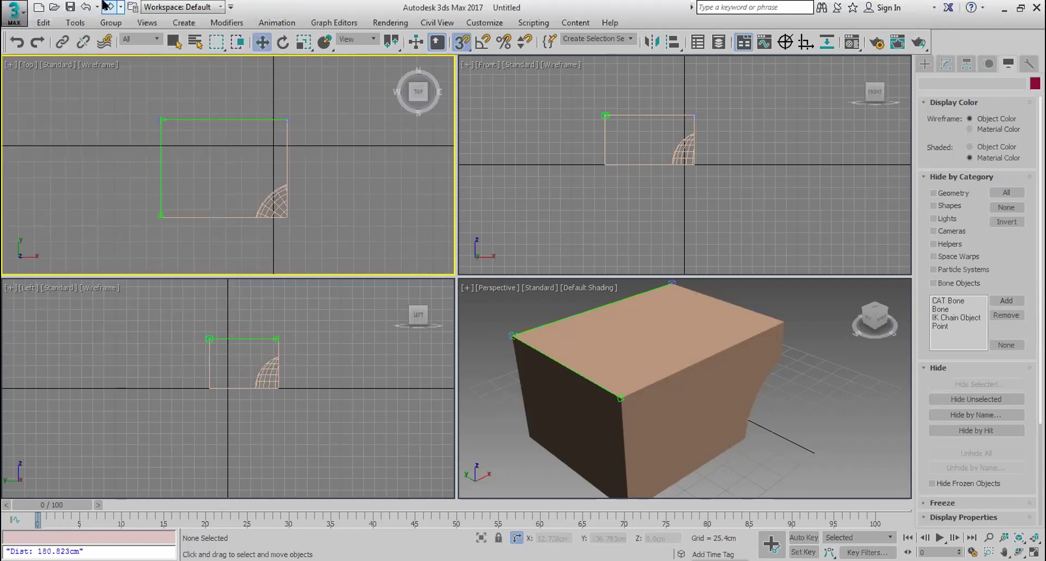
click(15, 13)
click(127, 82)
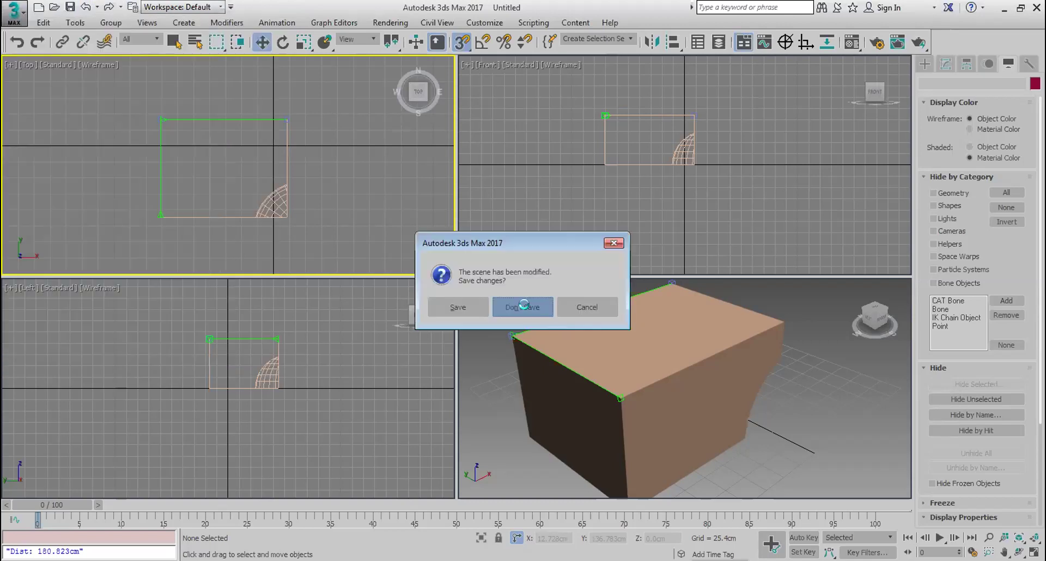
click(515, 304)
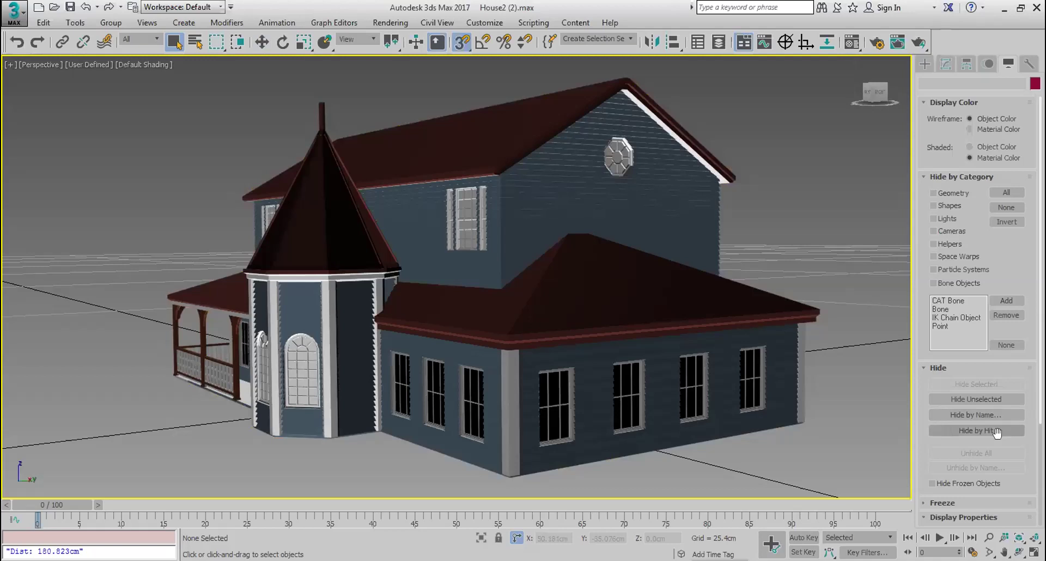
- Examine the shape of the house's main roof and gable from the side and the back
scroll(729, 338, up, 5)
middle_drag(601, 236, 613, 413)
click(1019, 552)
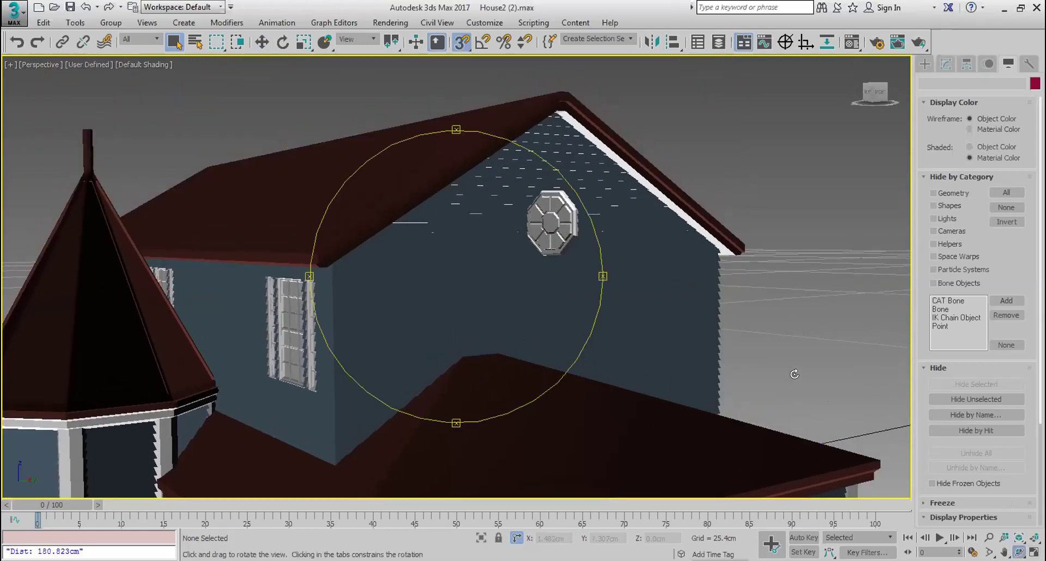
drag(604, 271, 512, 276)
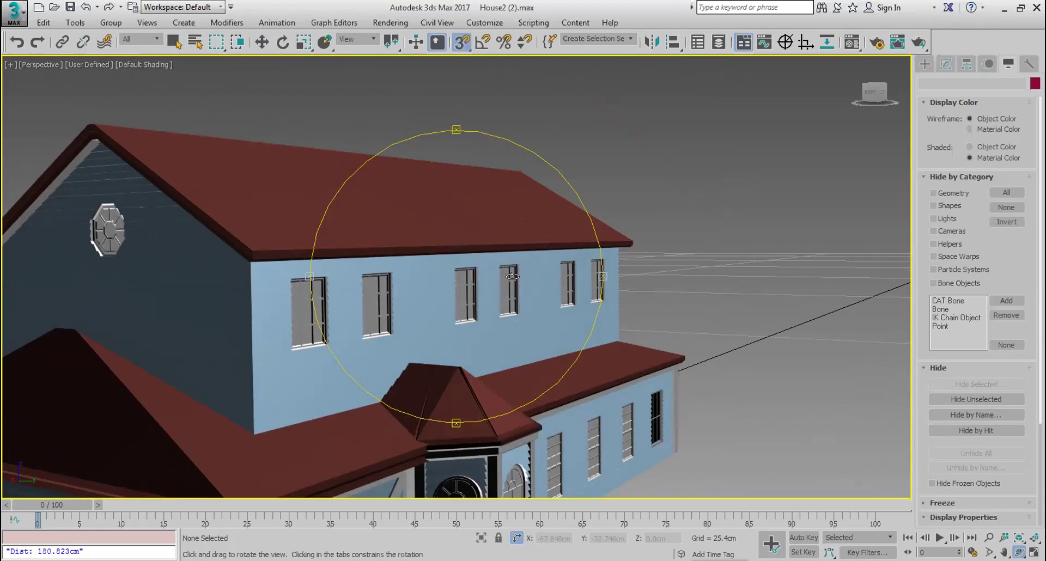
drag(512, 276, 479, 280)
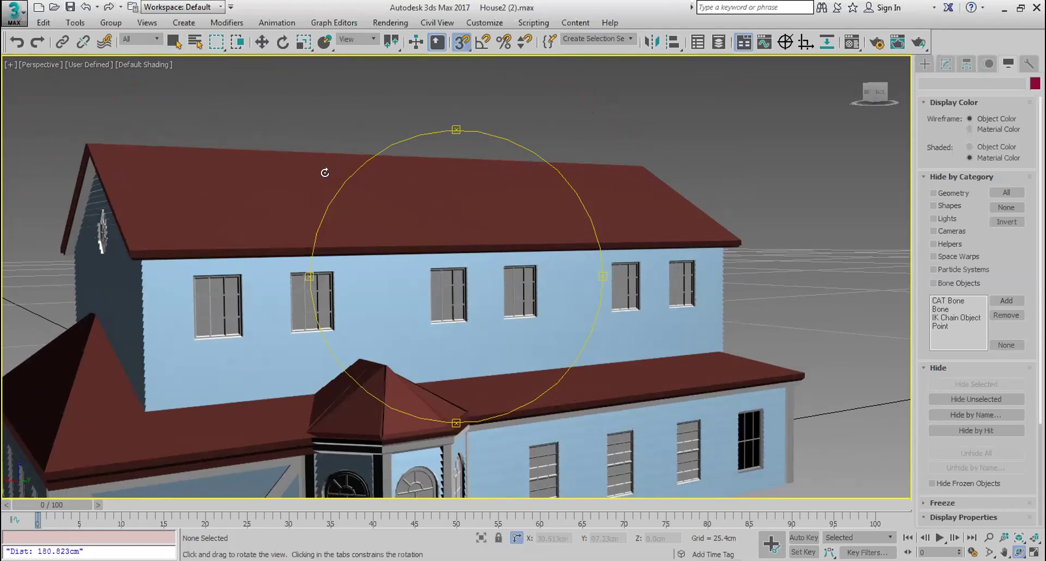
- Reset 3ds Max to an empty scene
click(14, 12)
click(20, 57)
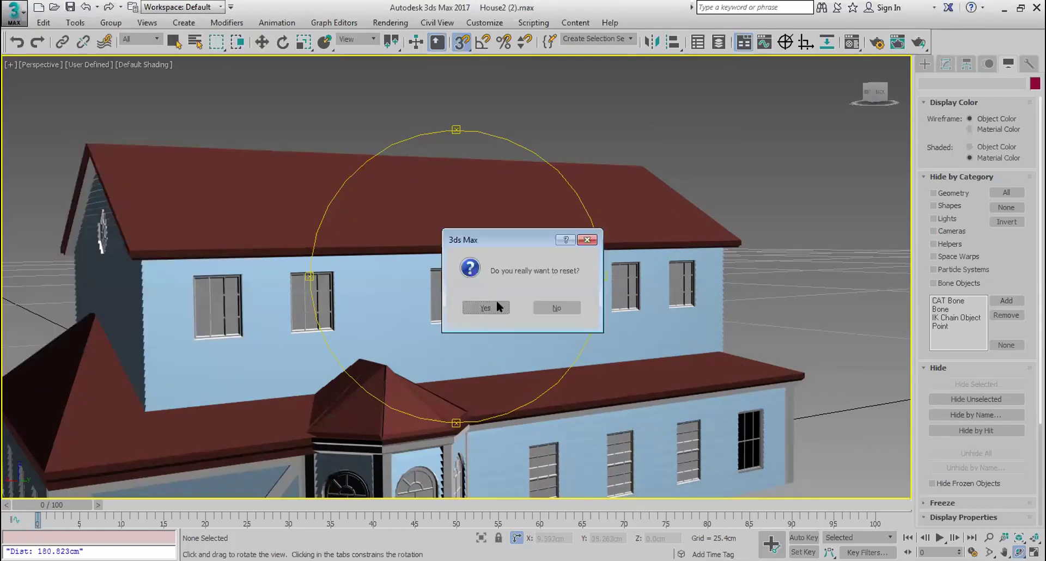
click(486, 308)
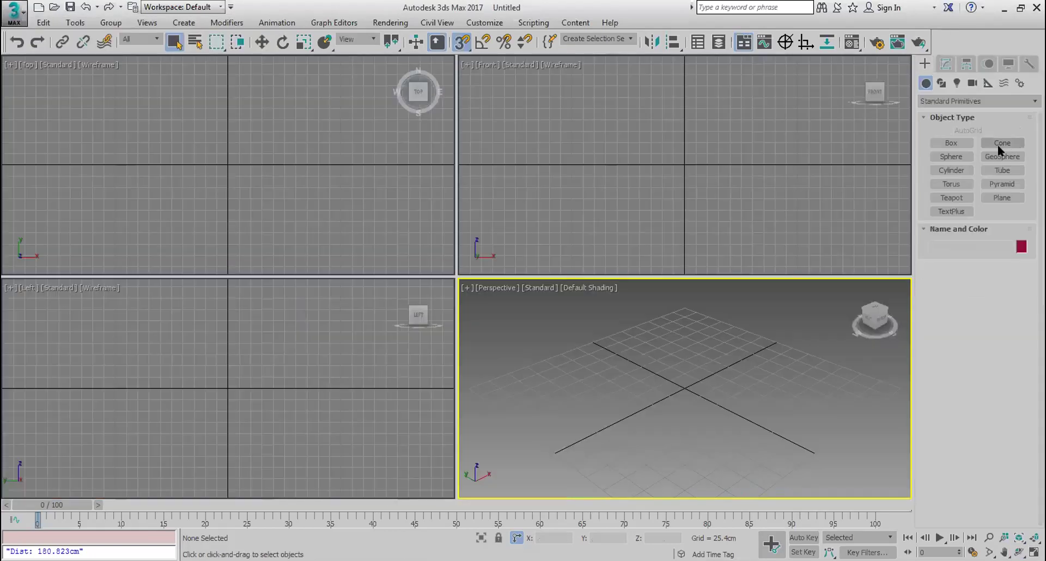
- Create a box about 319 cm wide, 147 cm long and 76 cm high in the Top view and turn off 3D snapping
click(951, 143)
drag(155, 138, 298, 205)
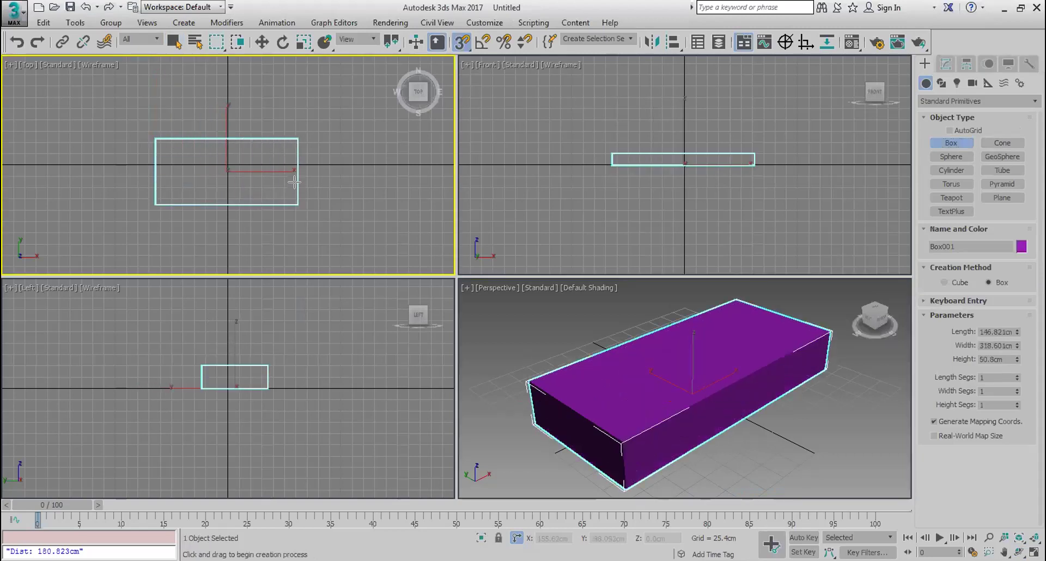
click(370, 137)
click(462, 43)
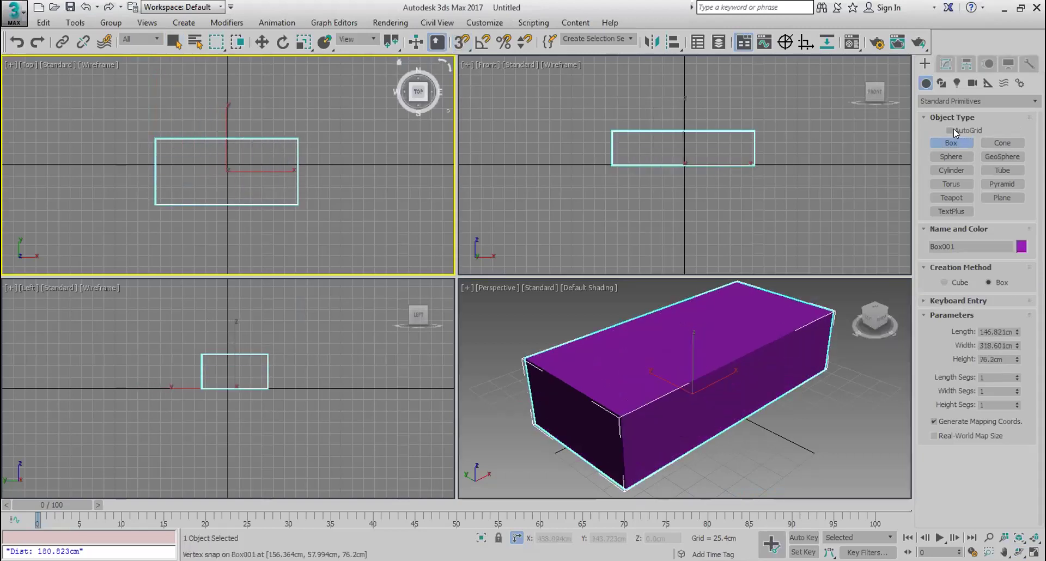
- Apply an Edit Mesh modifier to the box and enter its Vertex sub-object level
click(940, 64)
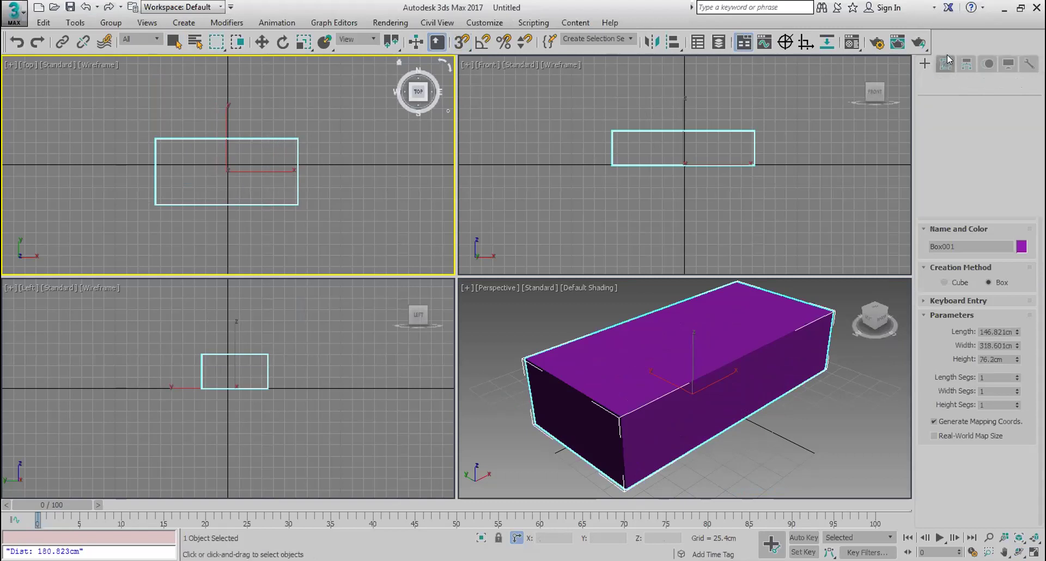
click(953, 102)
key(e)
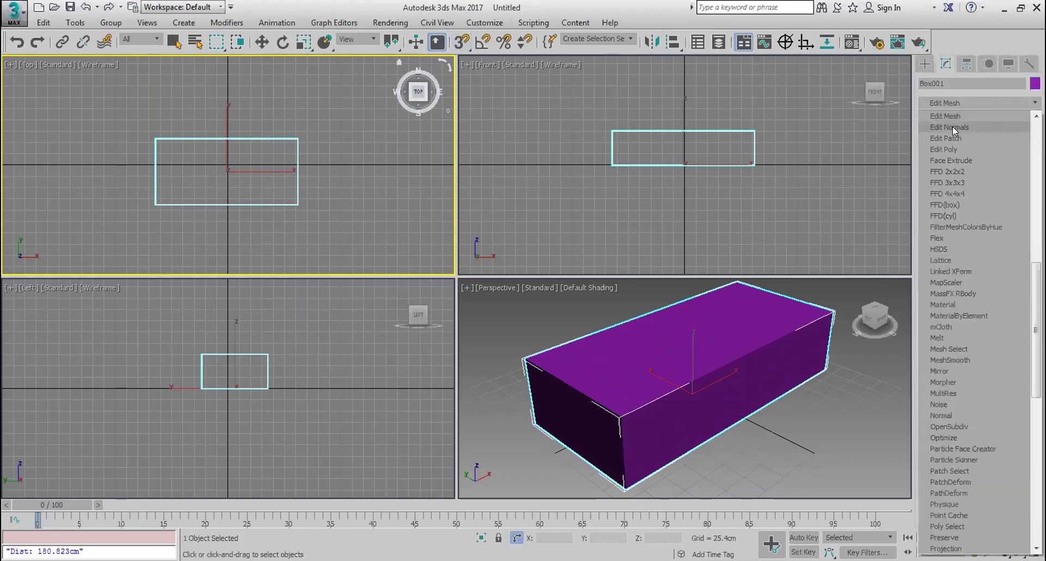
click(957, 110)
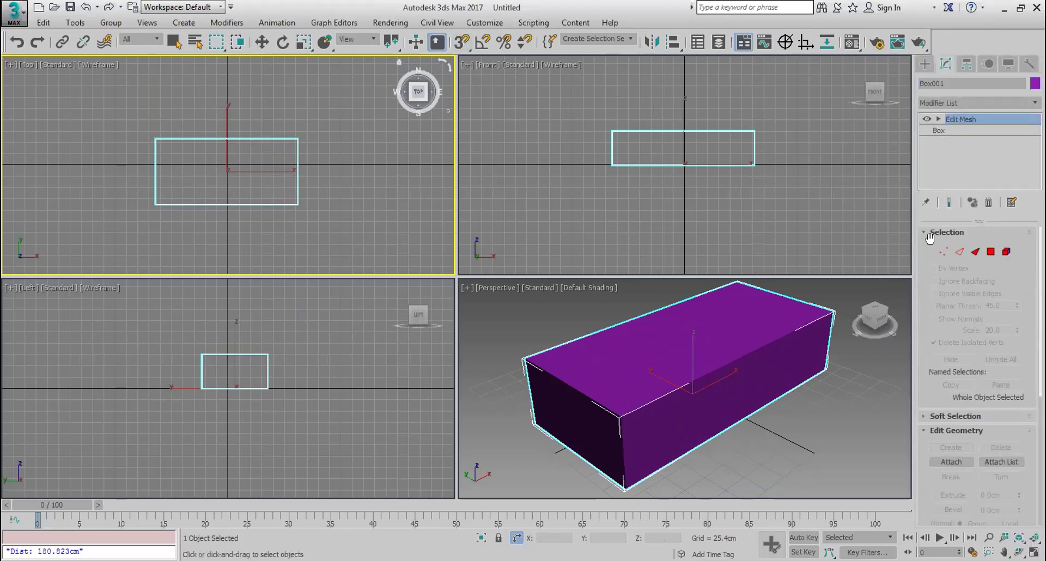
click(943, 252)
- Select the box's four upper vertices in the Front view and scale them inward uniformly to taper the sides
drag(606, 130, 759, 136)
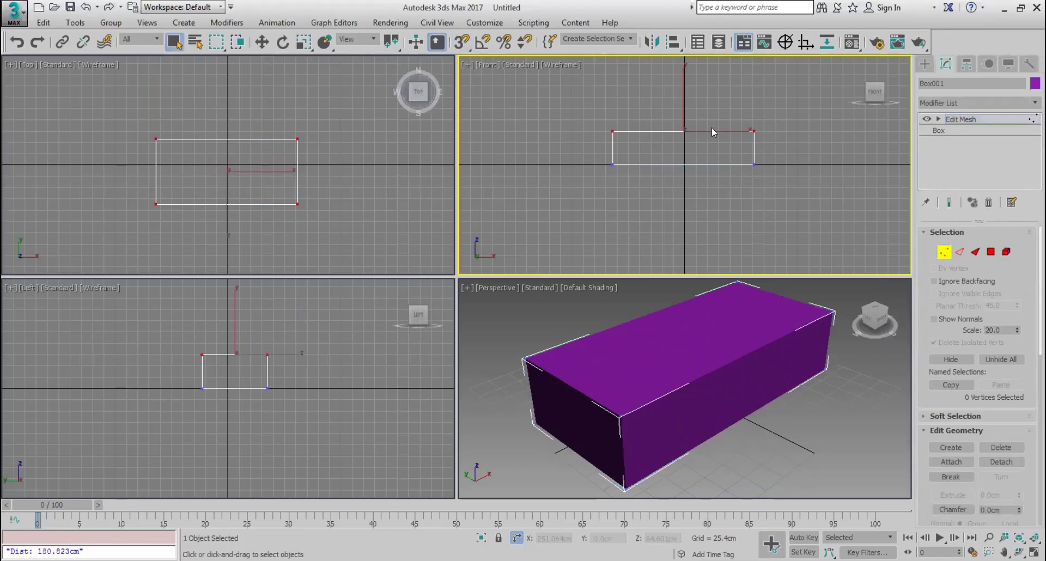
click(310, 43)
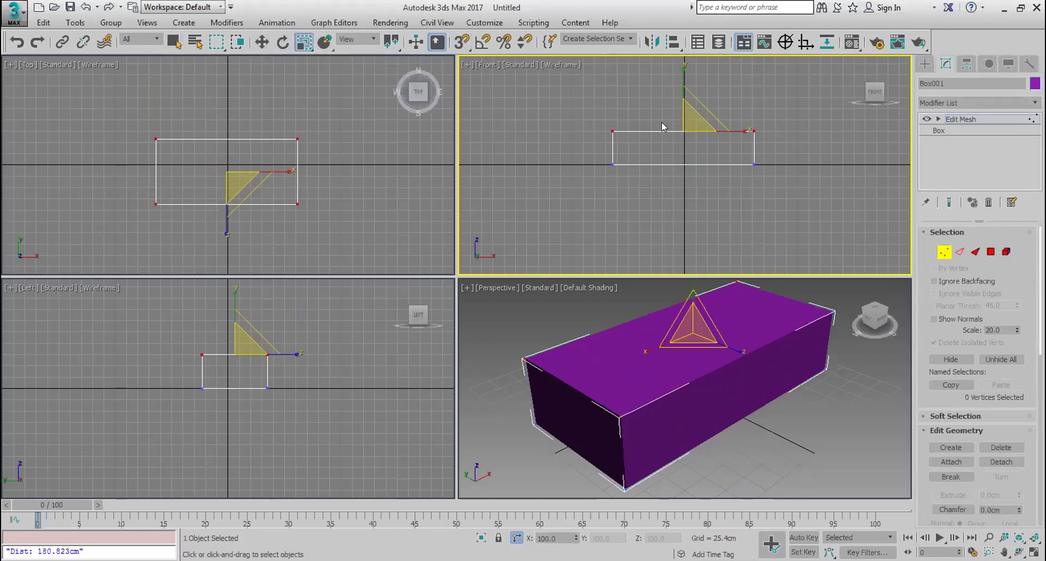
drag(683, 122, 519, 145)
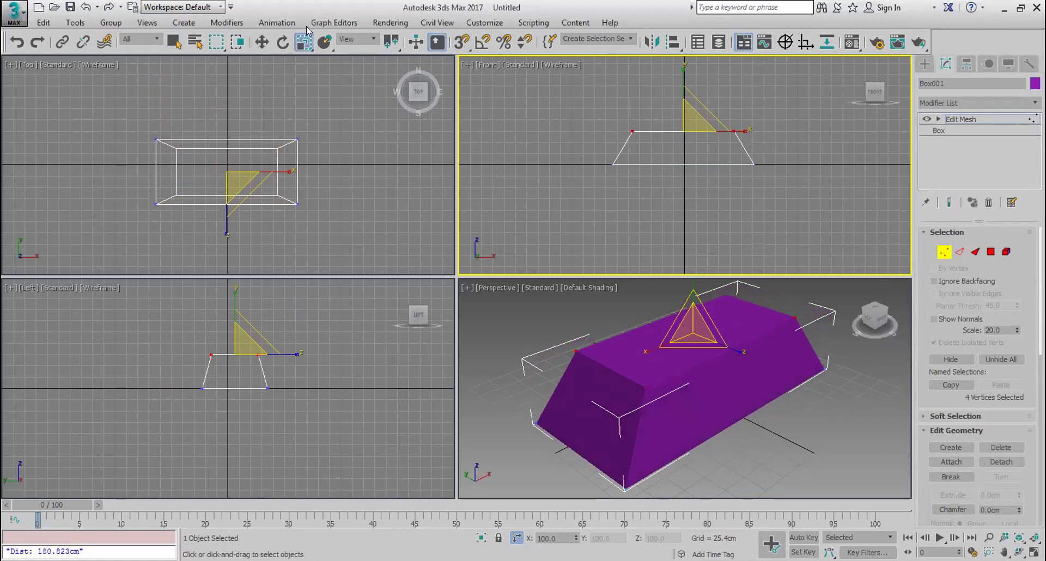
- Move the two rear vertices of the tapered top face toward the box's centre line in the Top view
click(261, 42)
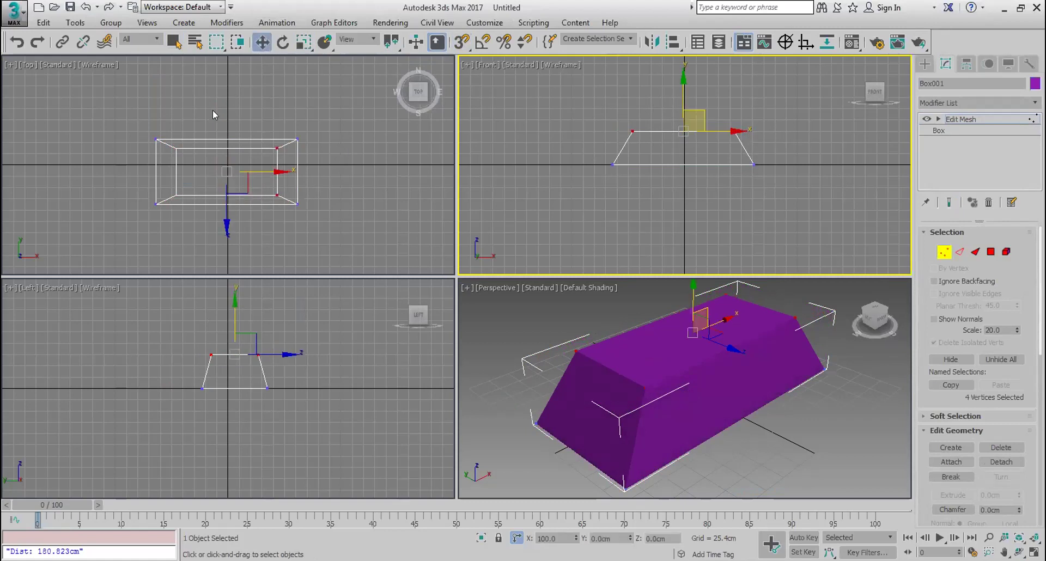
click(176, 152)
drag(175, 153, 286, 158)
drag(228, 115, 213, 146)
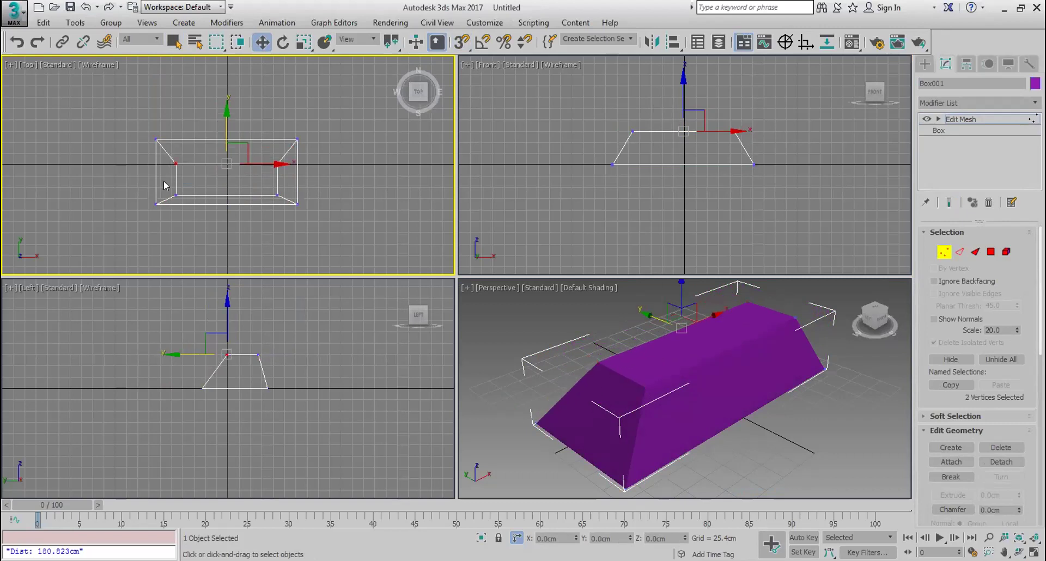
- Move the two front top vertices back to the ridge line in the Top view, and lower all four ridge vertices in the Front view
drag(285, 203, 166, 185)
drag(227, 156, 235, 124)
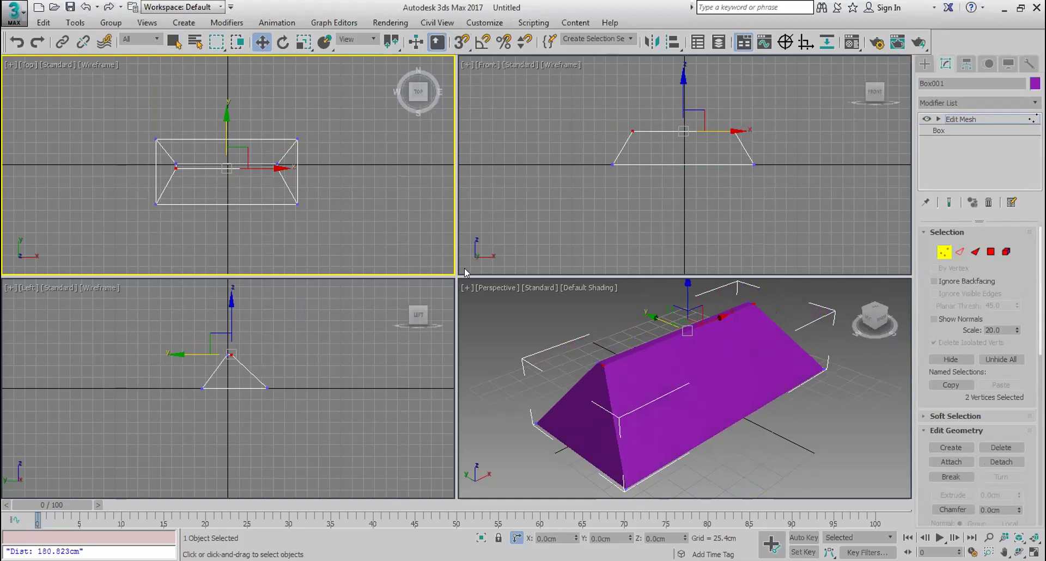
click(761, 95)
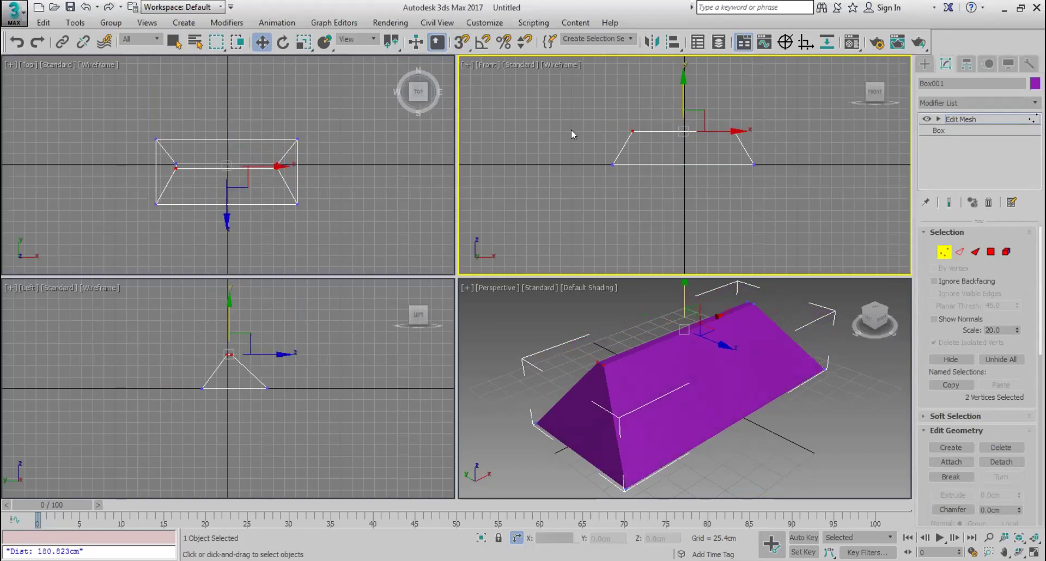
drag(679, 83, 680, 99)
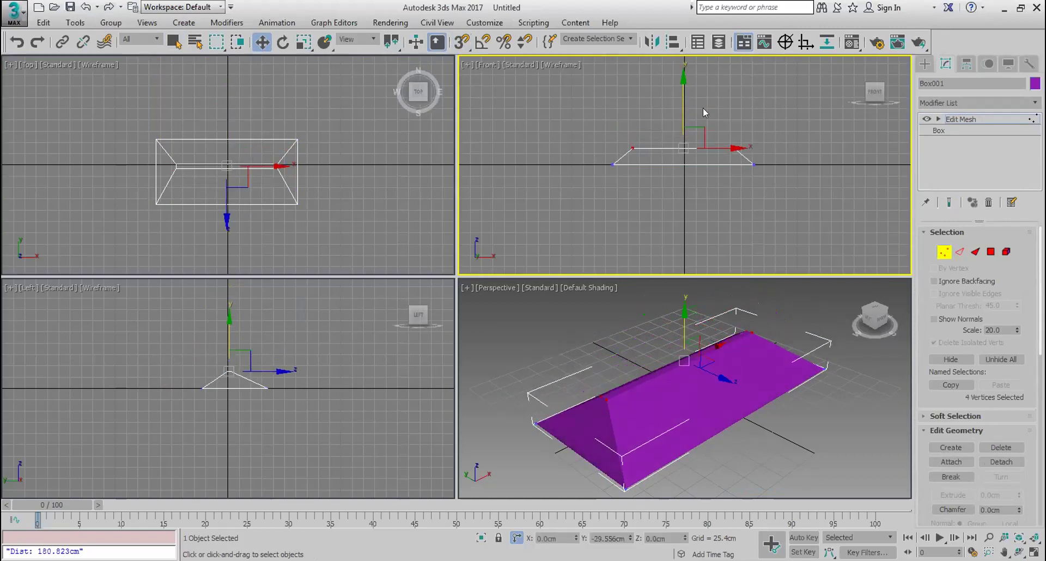
- Create a box about 247 cm wide, 126 cm long and 65 cm high over the roof in the Top view and raise it about 25 cm
click(925, 63)
click(962, 144)
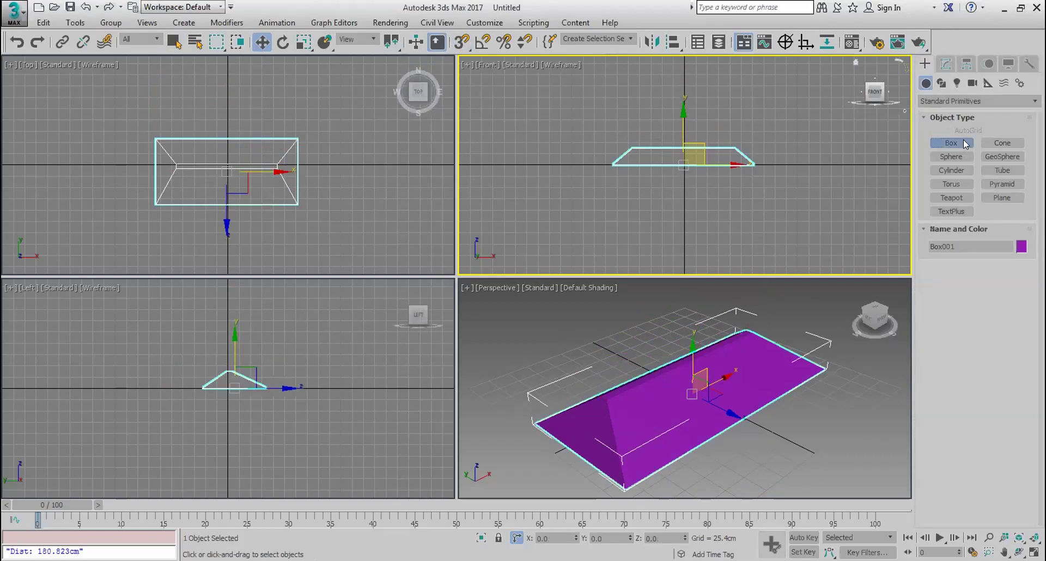
drag(168, 161, 276, 215)
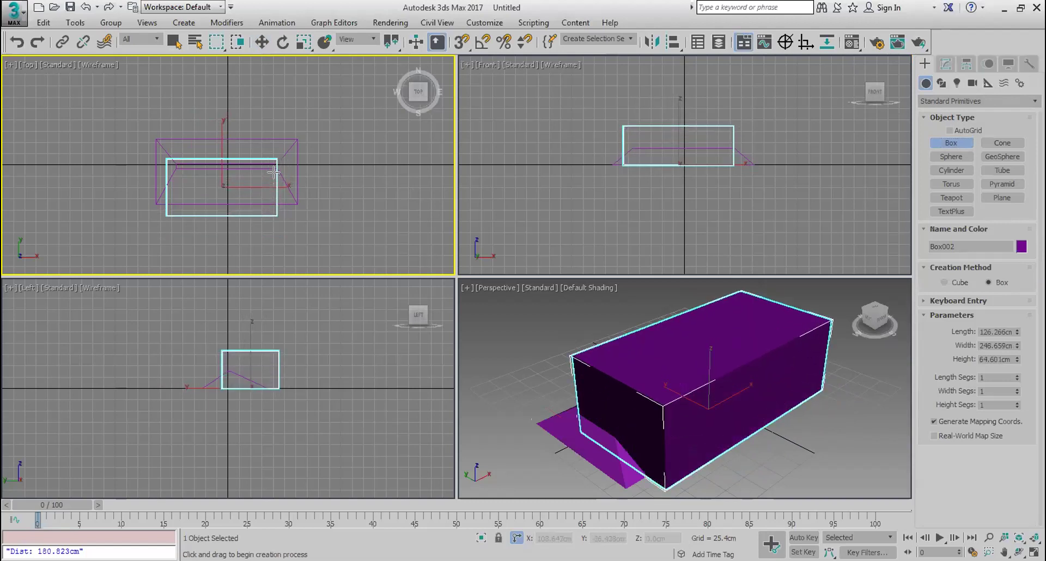
click(574, 158)
right_click(574, 158)
drag(679, 131, 679, 117)
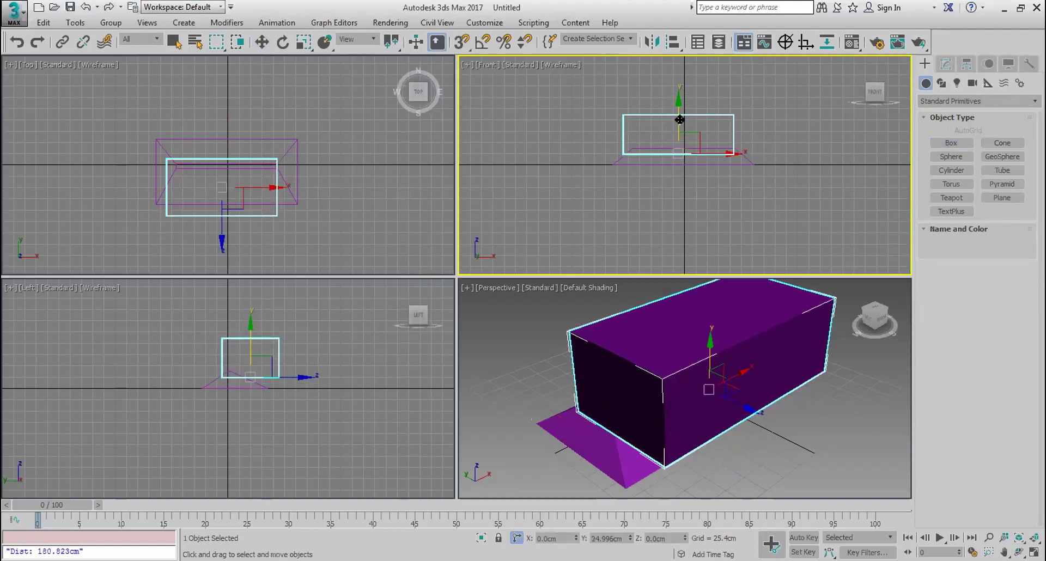
- Subtract the raised box from the roof with a ProBoolean compound object set to Subtraction
click(611, 452)
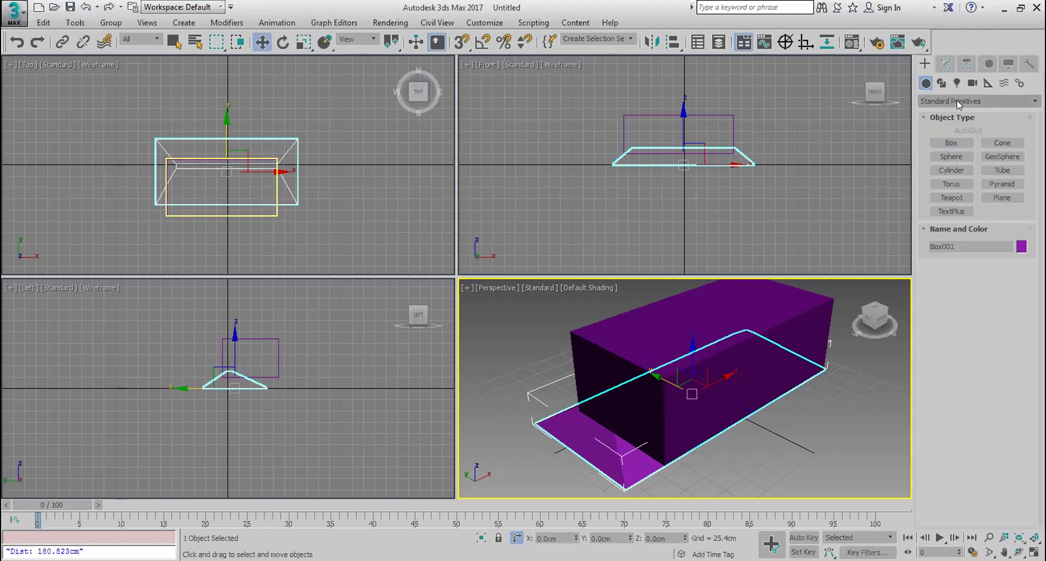
click(957, 100)
click(954, 127)
click(952, 211)
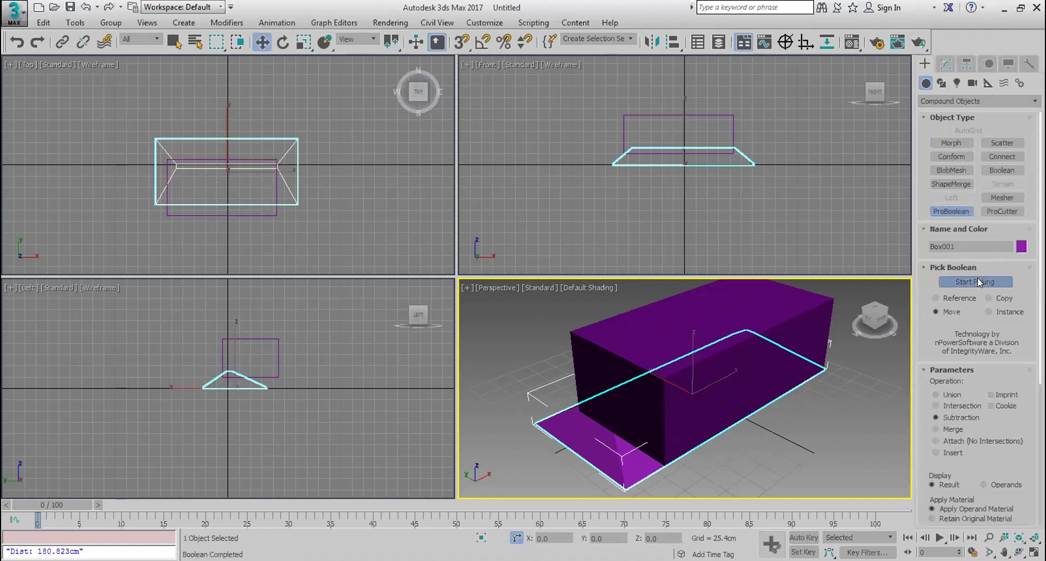
click(977, 281)
click(780, 312)
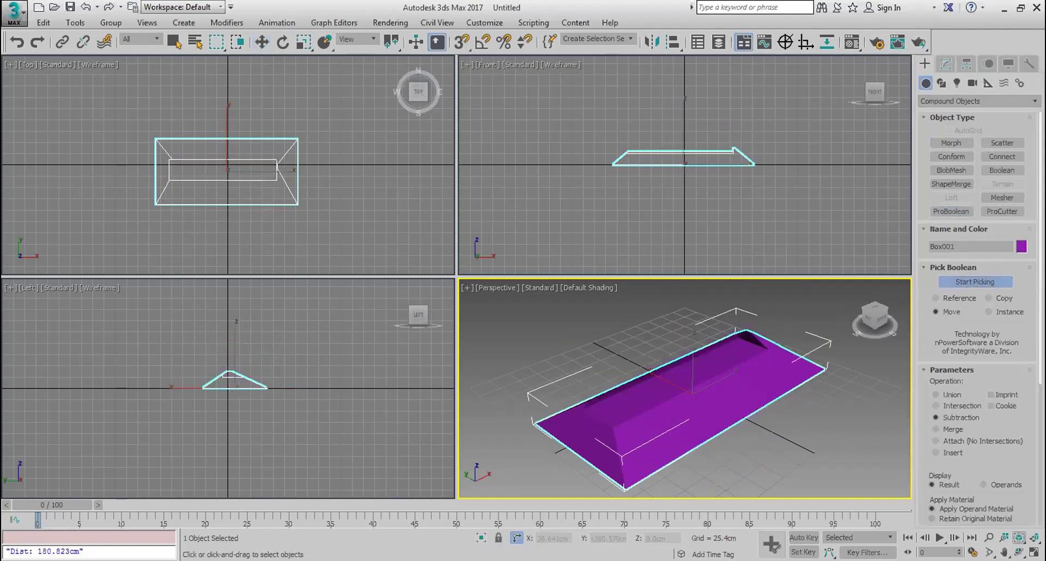
- Examine the cut along the roof's ridge from several angles in the Perspective view
click(1019, 552)
drag(779, 443, 778, 384)
scroll(778, 384, up, 1)
scroll(763, 392, up, 1)
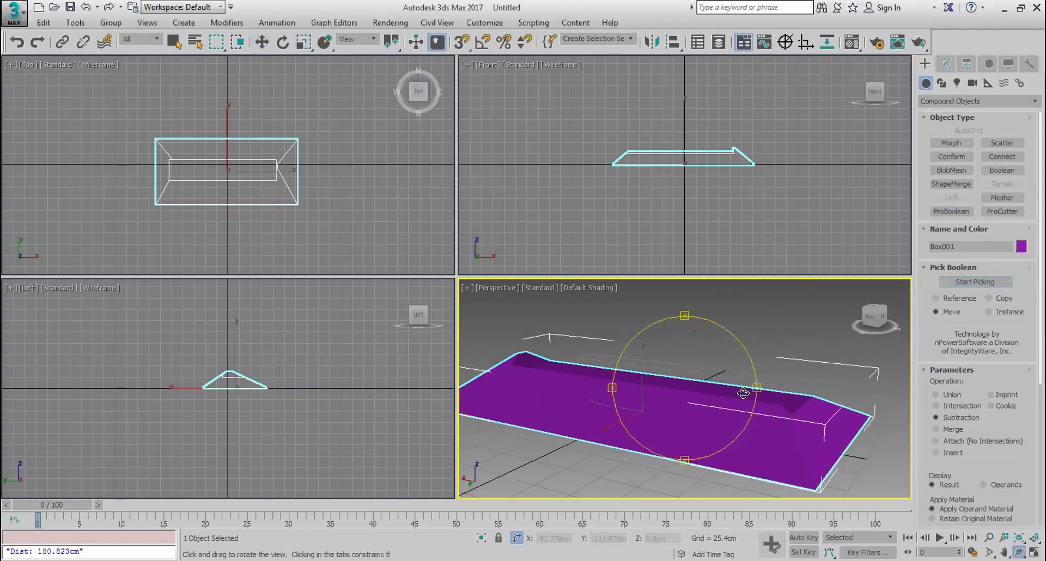
drag(724, 385, 678, 424)
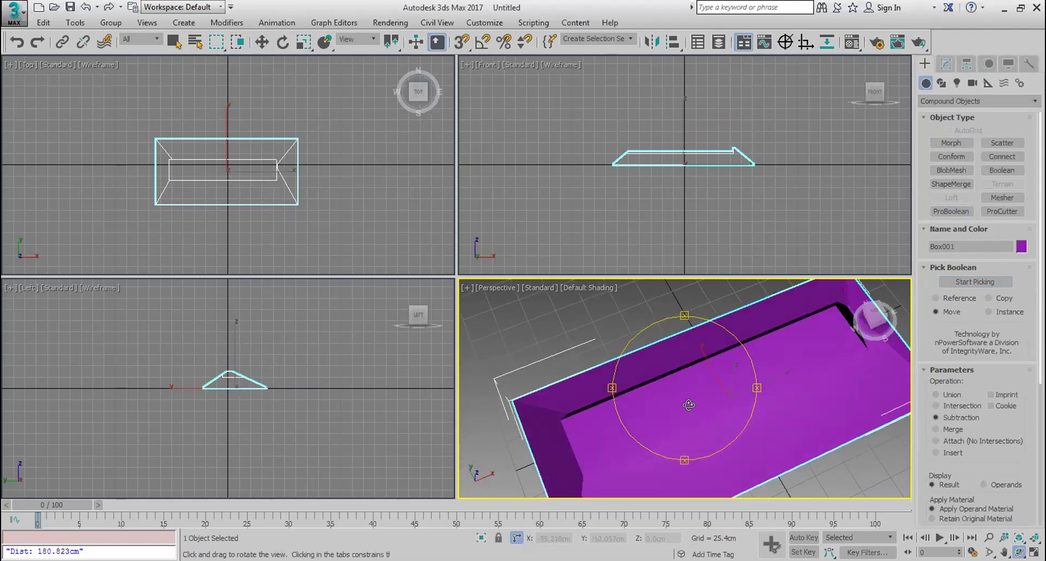
drag(728, 383, 614, 332)
drag(706, 377, 636, 368)
drag(633, 371, 654, 373)
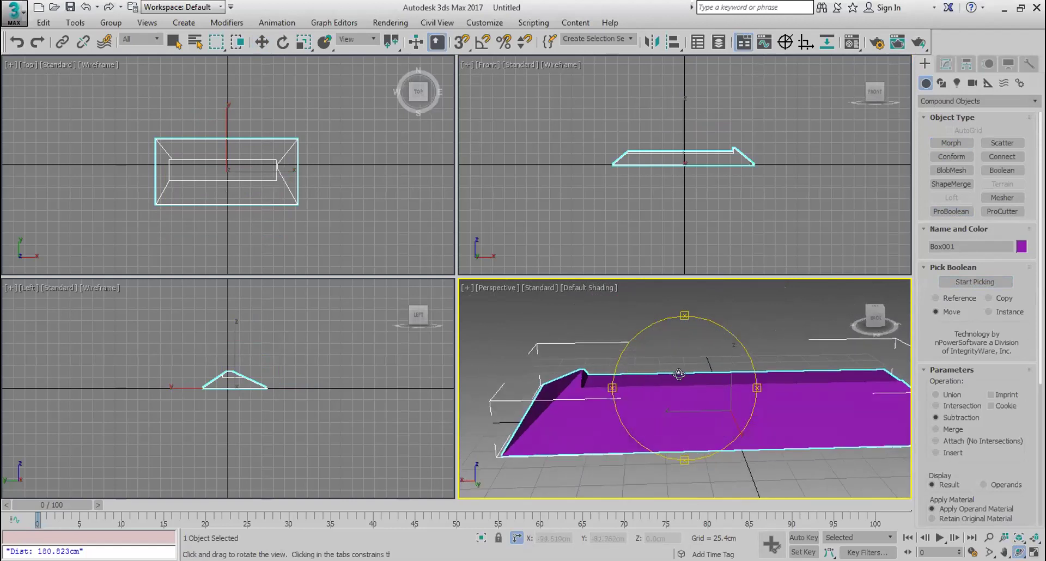
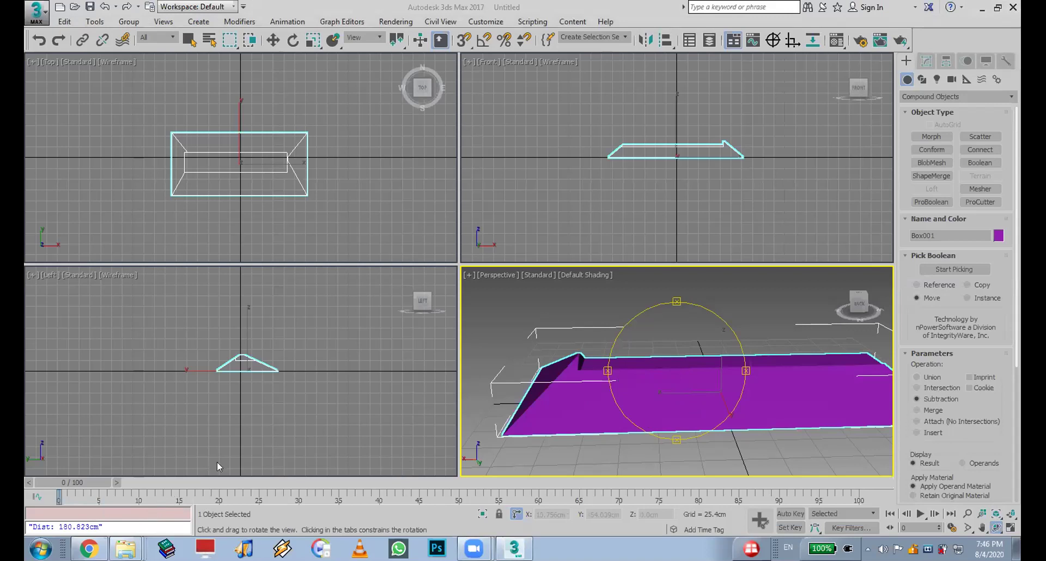
- Switch to the 002.jpg plan image, close it and its folder window, and minimize 3ds Max to reach the desktop
key(alt+Tab)
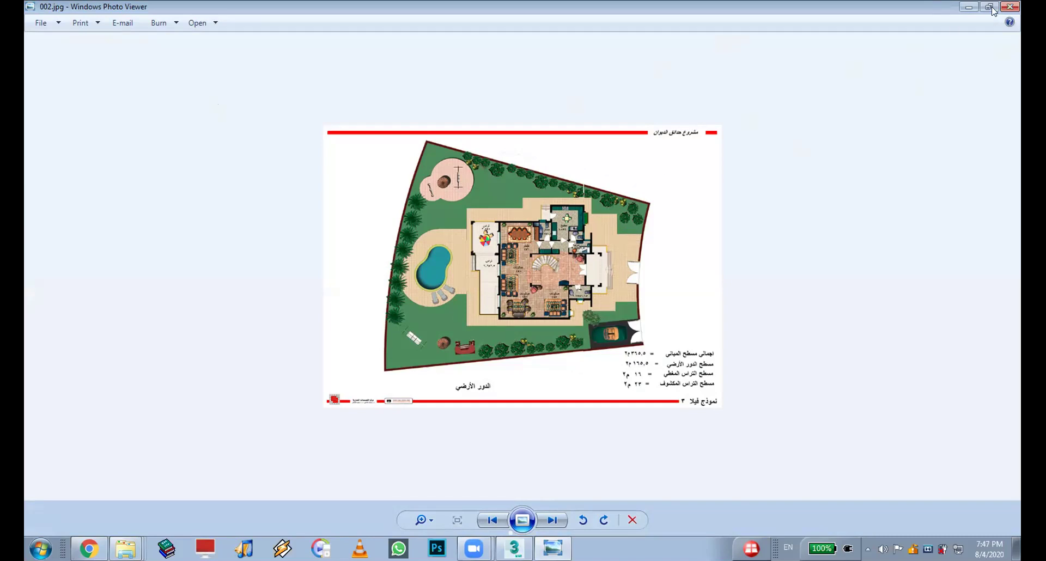
click(1011, 6)
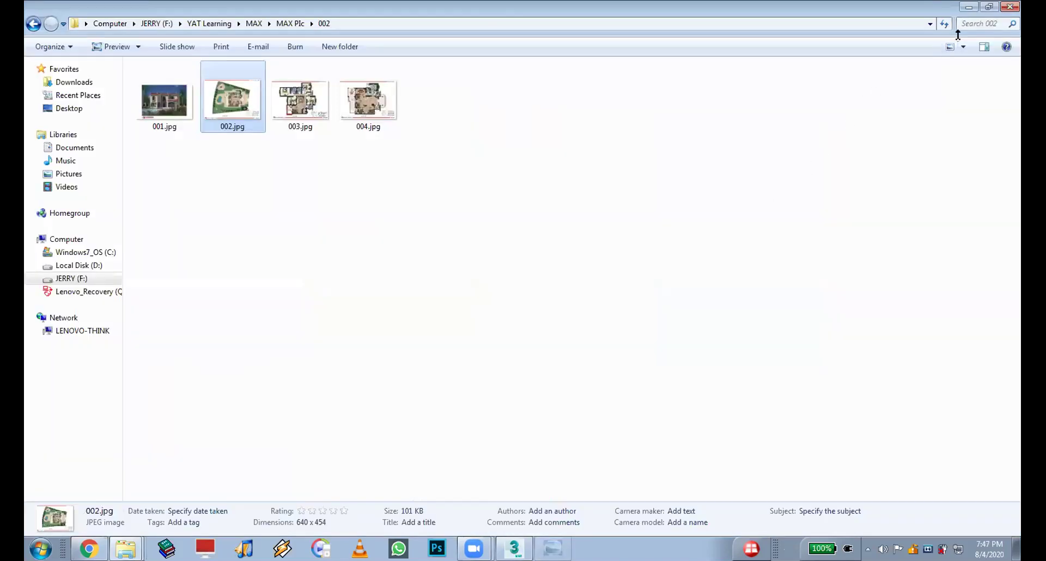
click(1011, 7)
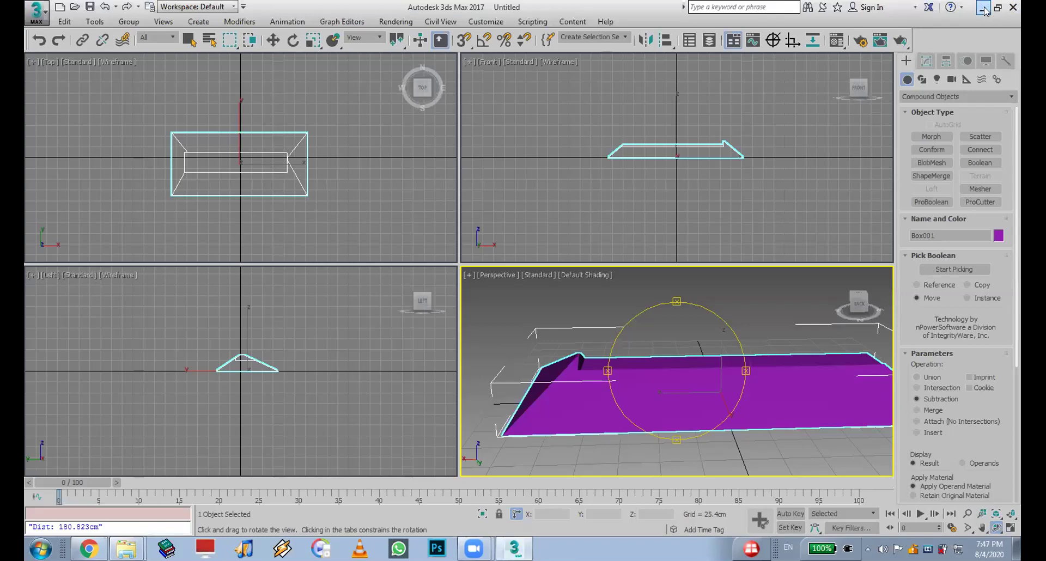
click(979, 9)
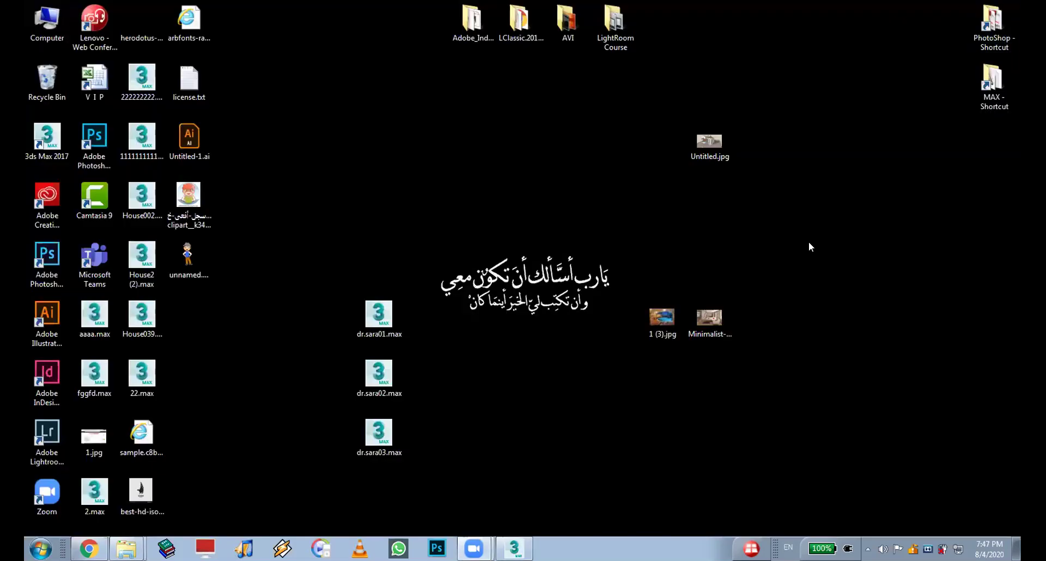
- Open Minimalist-Interior-Design-640x400.jpg from the desktop and enlarge it to examine the living room furniture
double_click(707, 314)
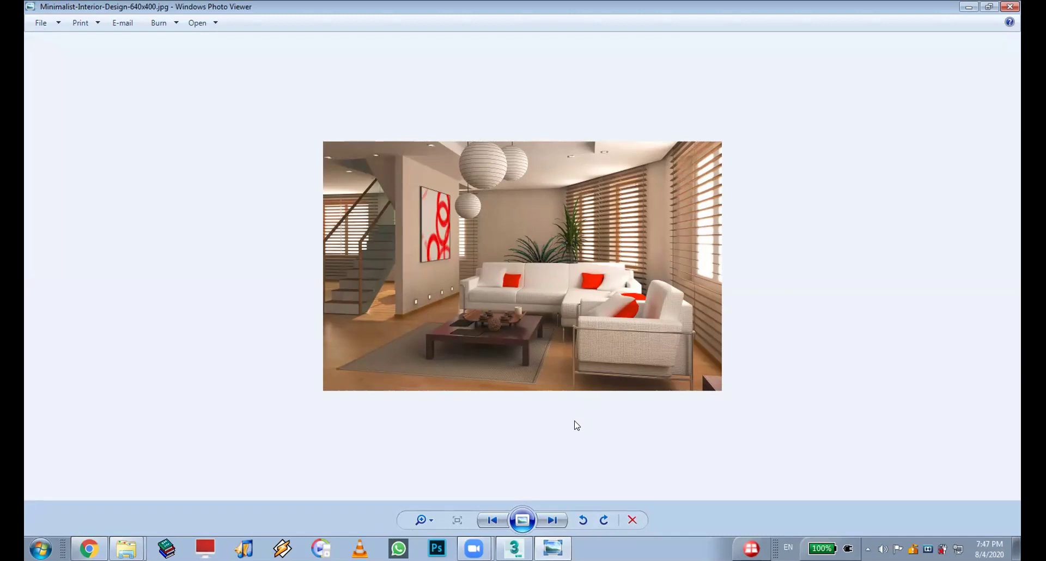
click(428, 520)
drag(428, 521, 437, 494)
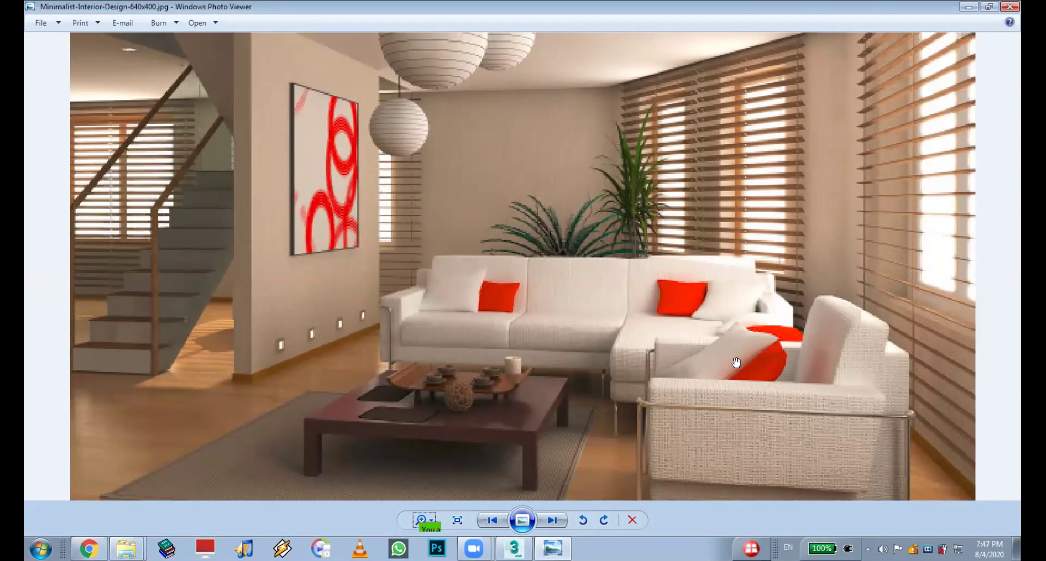
scroll(736, 362, down, 1)
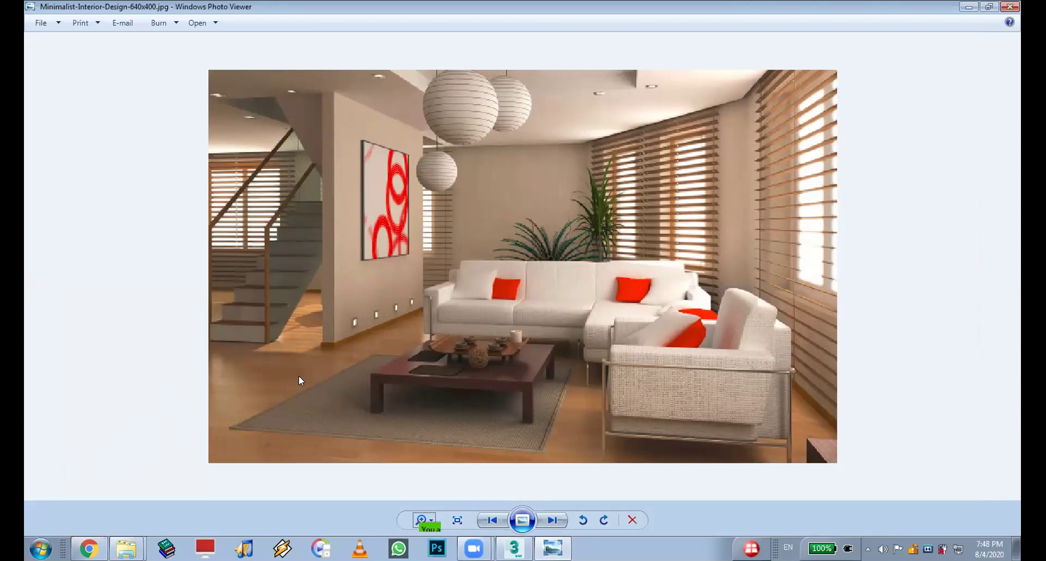
- Switch to Chrome and search Google for "free edmax models" in the empty tab
click(89, 548)
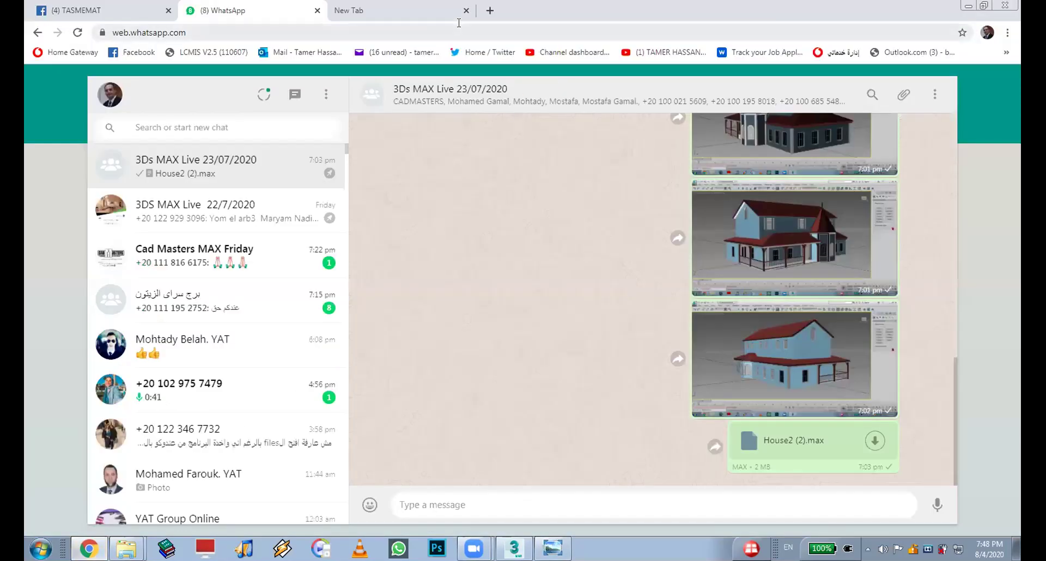
click(459, 13)
click(464, 259)
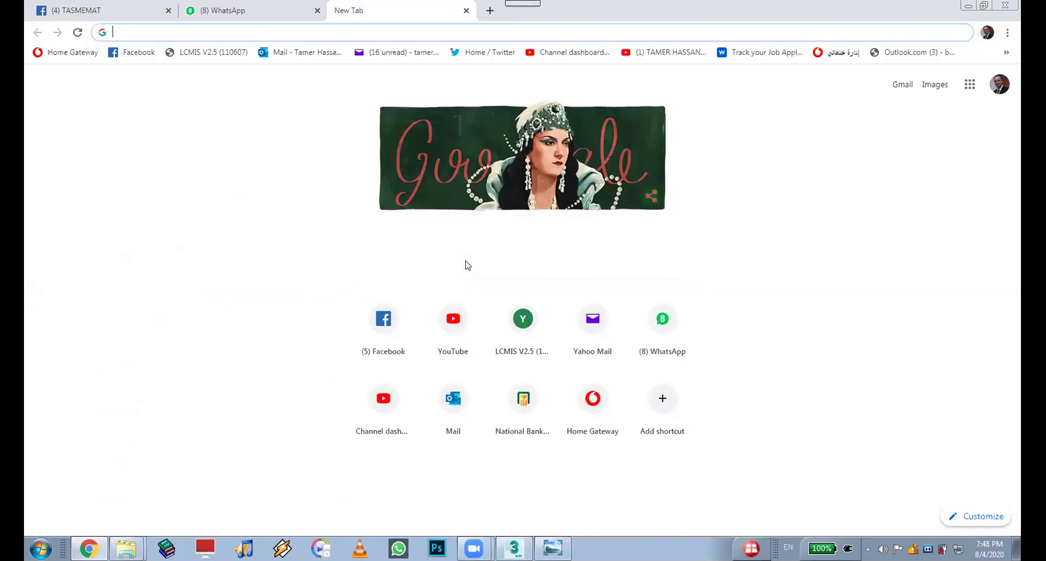
text(free edma)
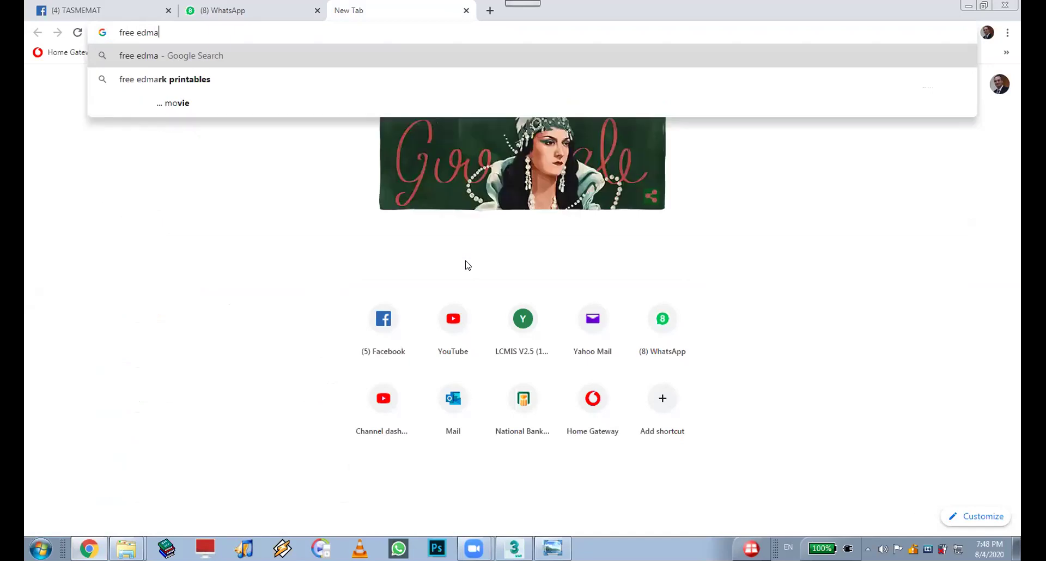
text(x models)
key(Return)
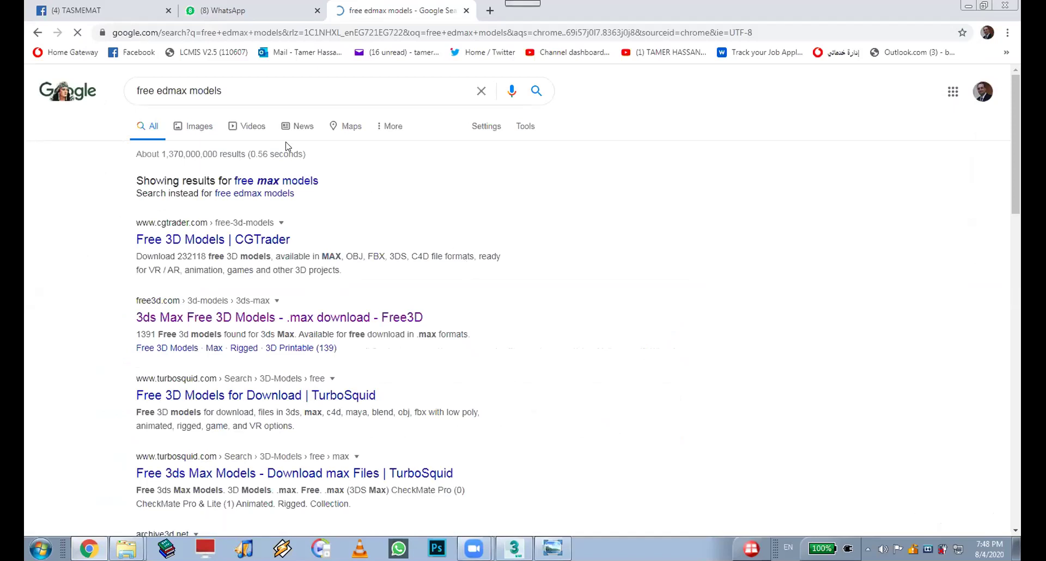
- Open the Free3D 3ds Max models result and the archive3d.net result in new tabs
right_click(235, 319)
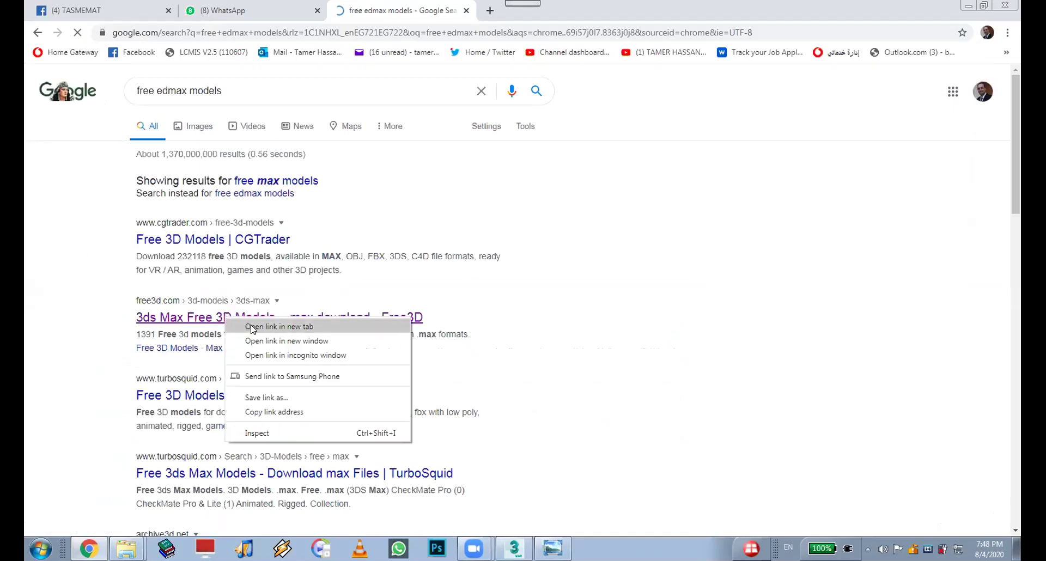
click(254, 326)
scroll(234, 397, down, 5)
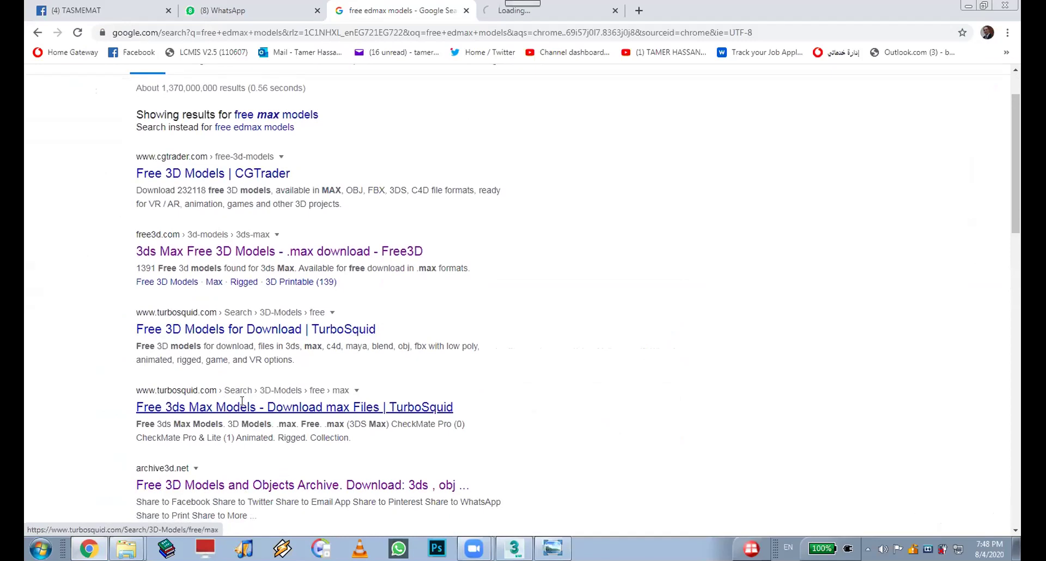
right_click(283, 241)
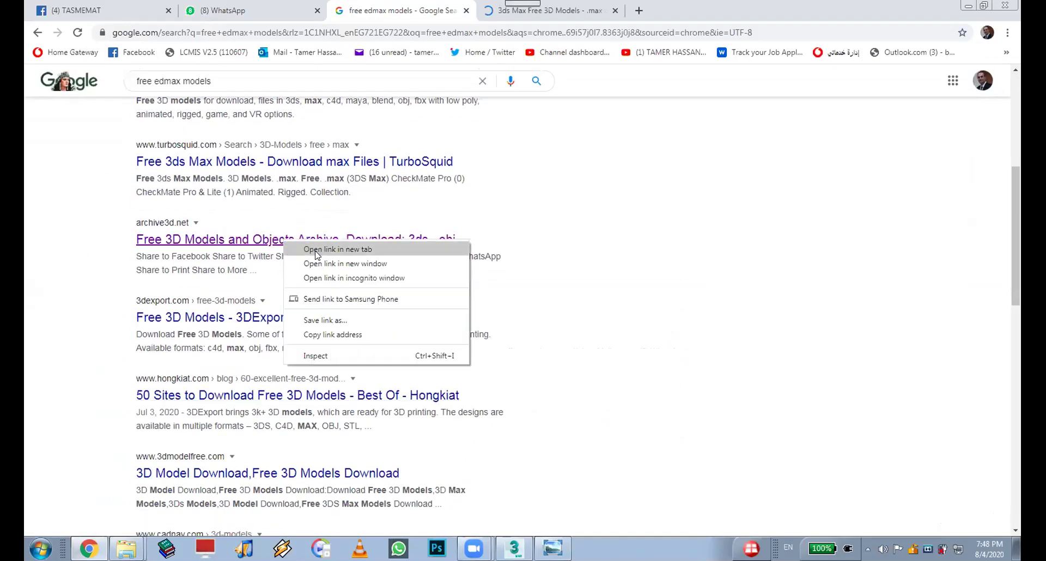
click(308, 248)
- Browse the 3ds Max model listing on the Free3D site
click(573, 12)
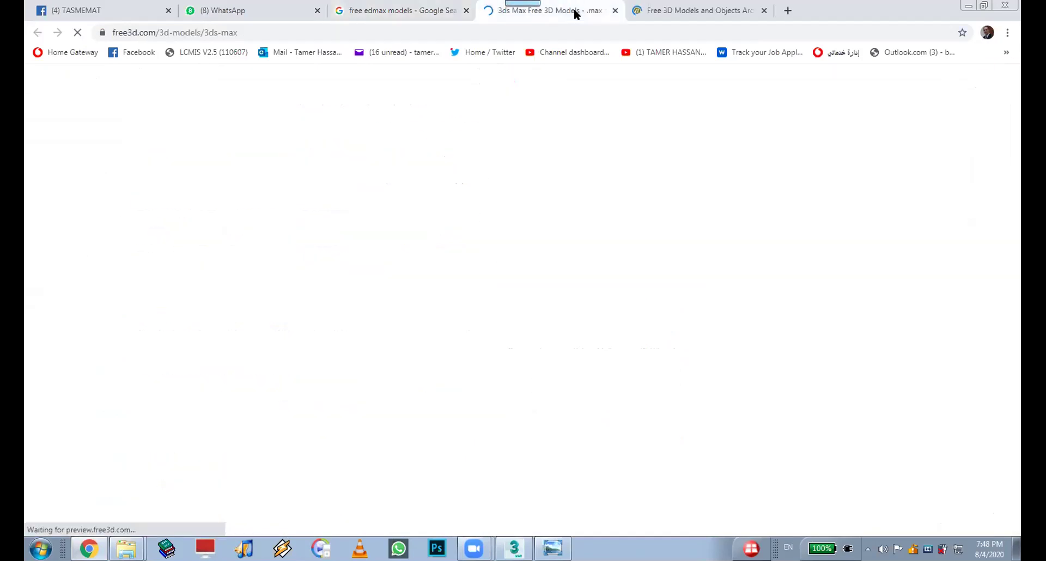
scroll(427, 376, down, 7)
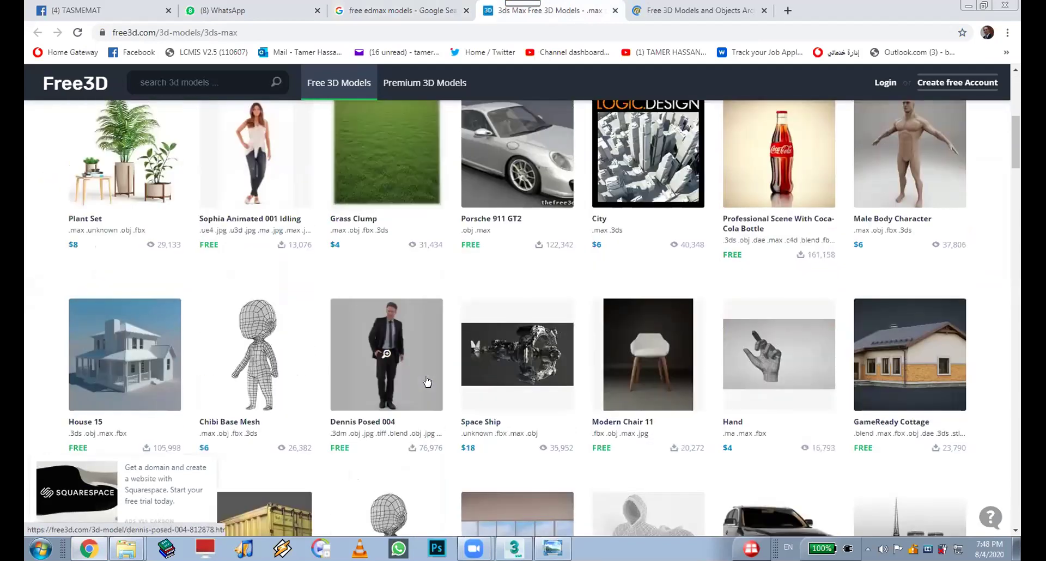
scroll(427, 381, down, 3)
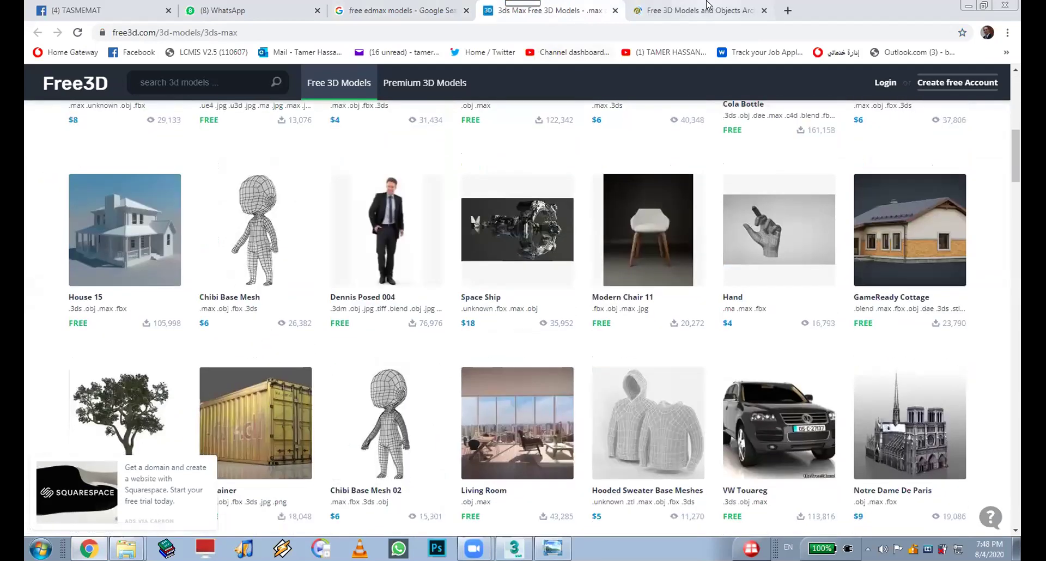
- On archive3d.net, open the Chairs, Tables, Sofas category and go to results page 150
click(703, 12)
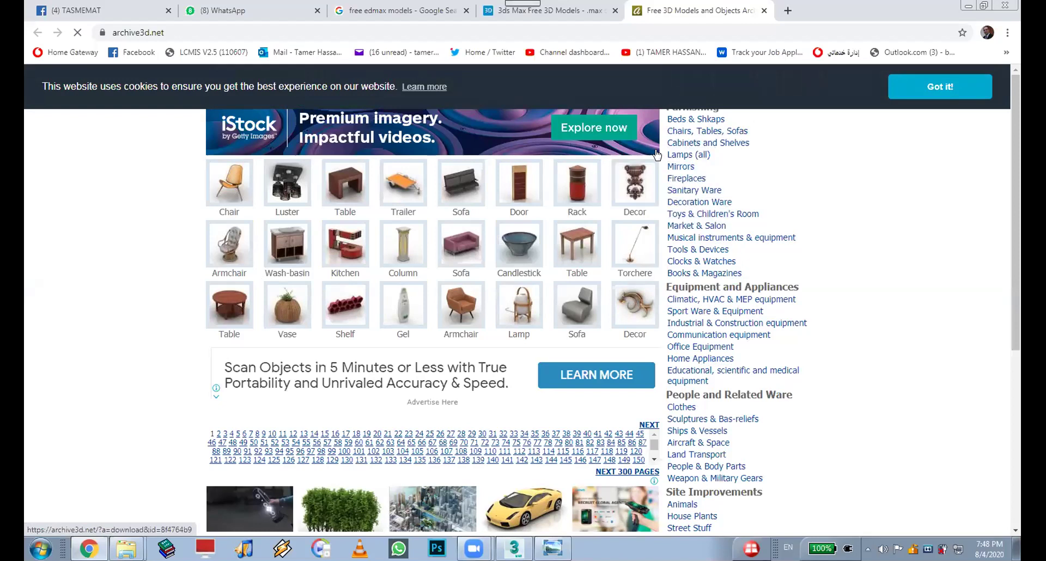
click(713, 132)
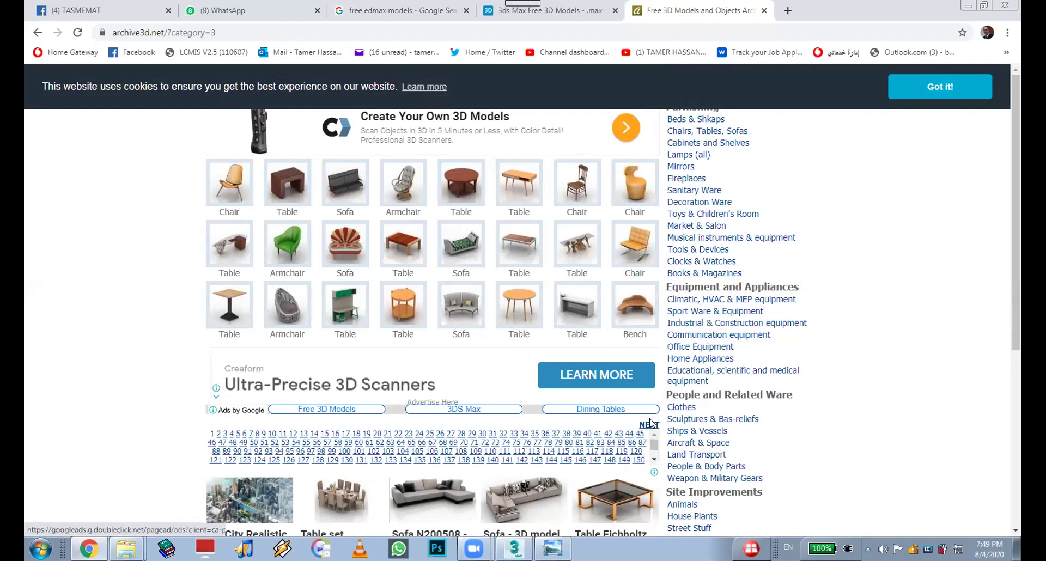
click(637, 460)
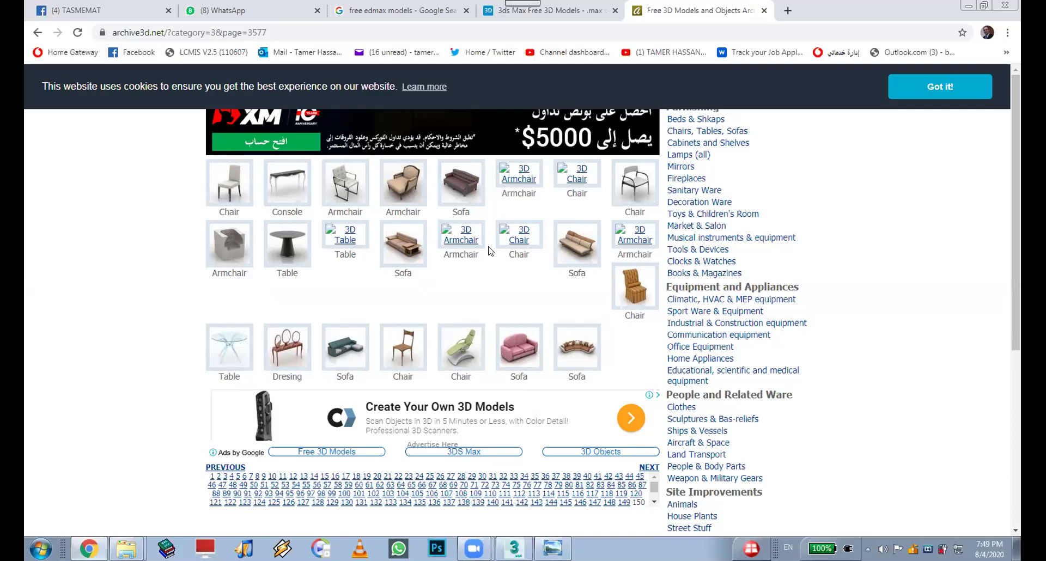
- Download the striped skirted chair model, accepting the site's terms, and show the downloaded archive in its folder
click(635, 287)
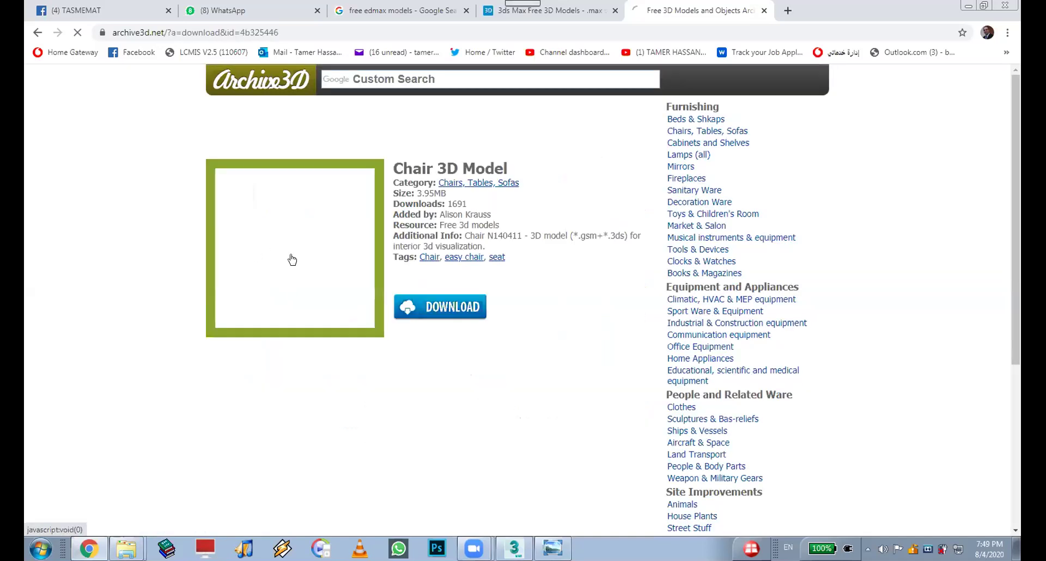
click(439, 307)
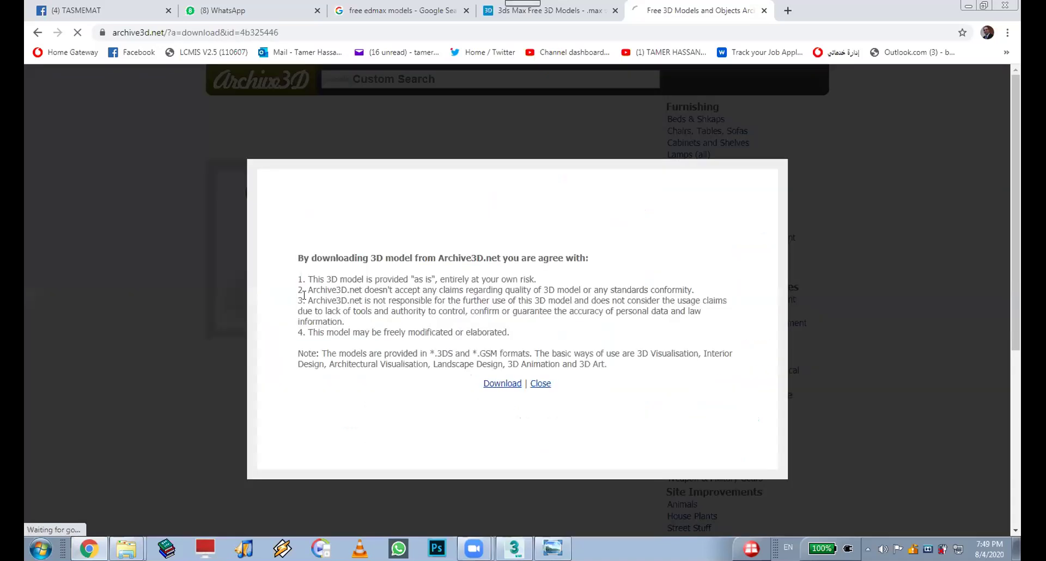
click(486, 383)
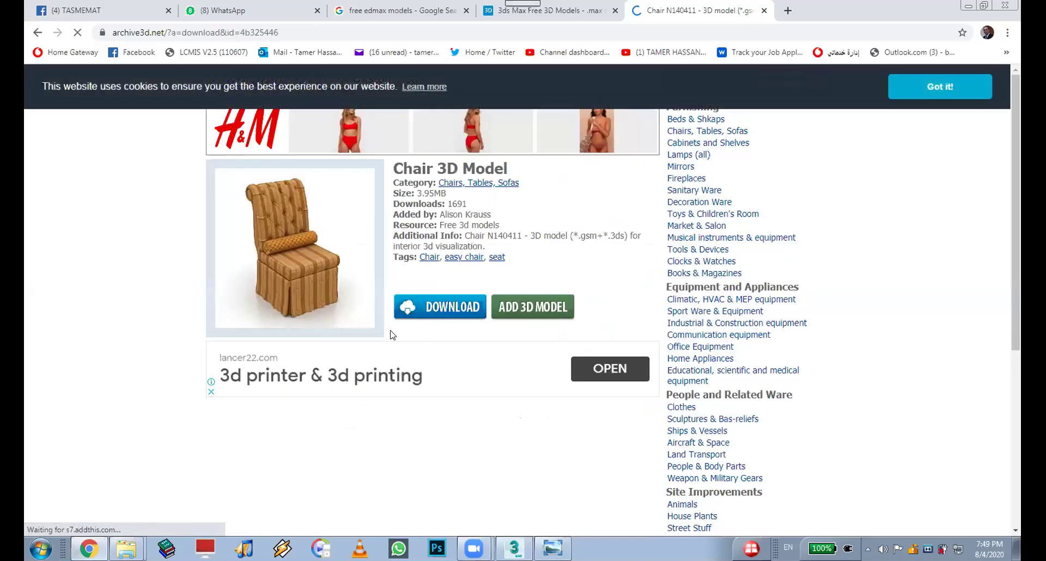
right_click(91, 520)
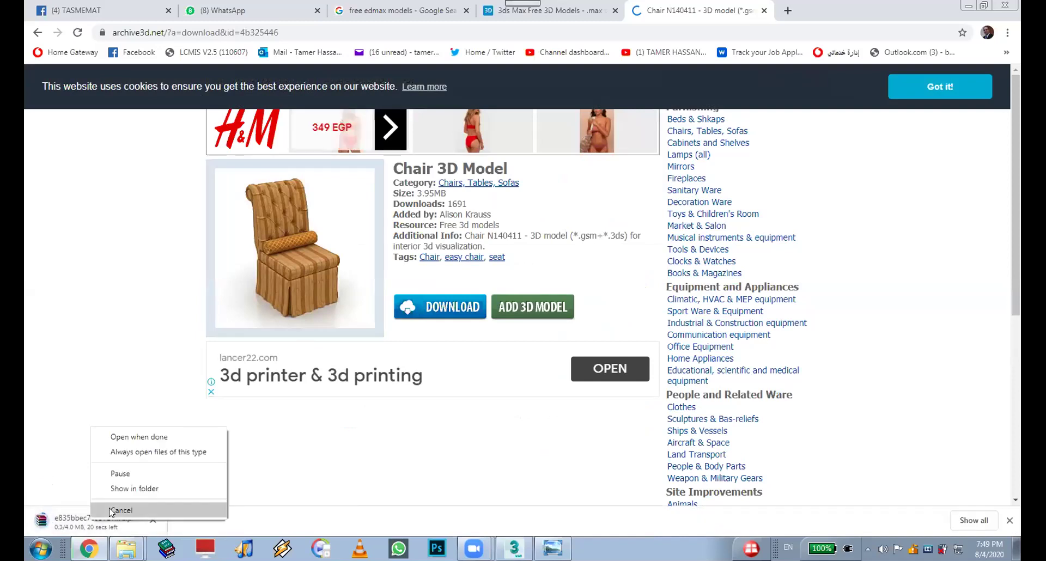
click(138, 490)
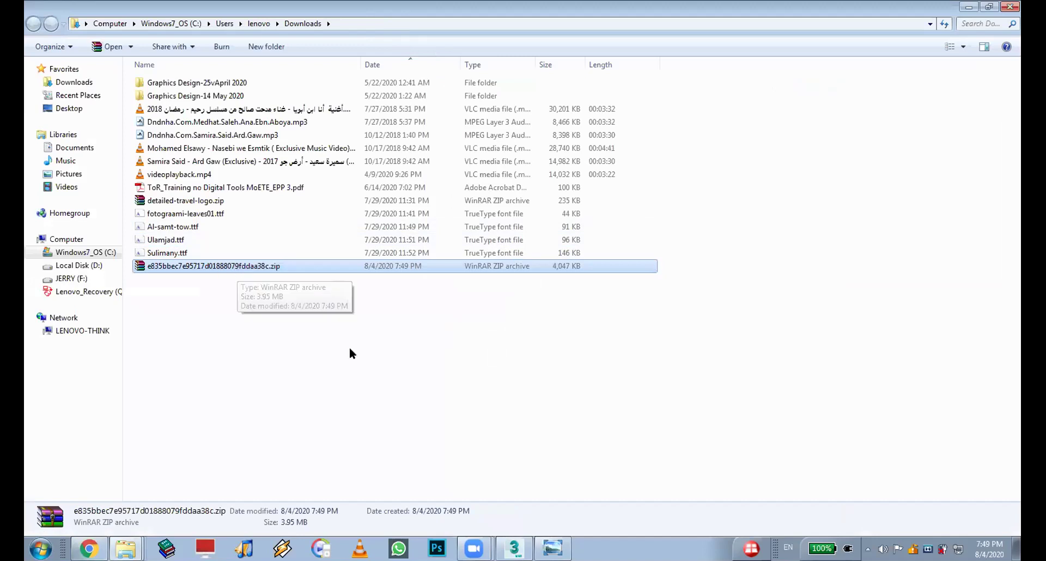
- Create a new folder on the desktop and paste the downloaded chair archive into it
click(1016, 548)
right_click(569, 170)
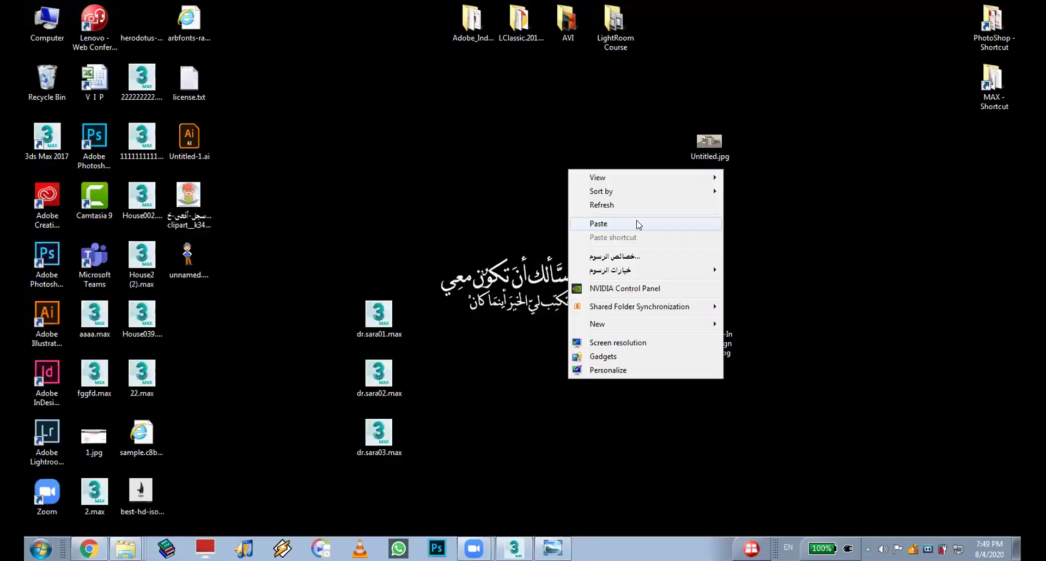
mouse_move(649, 324)
click(741, 326)
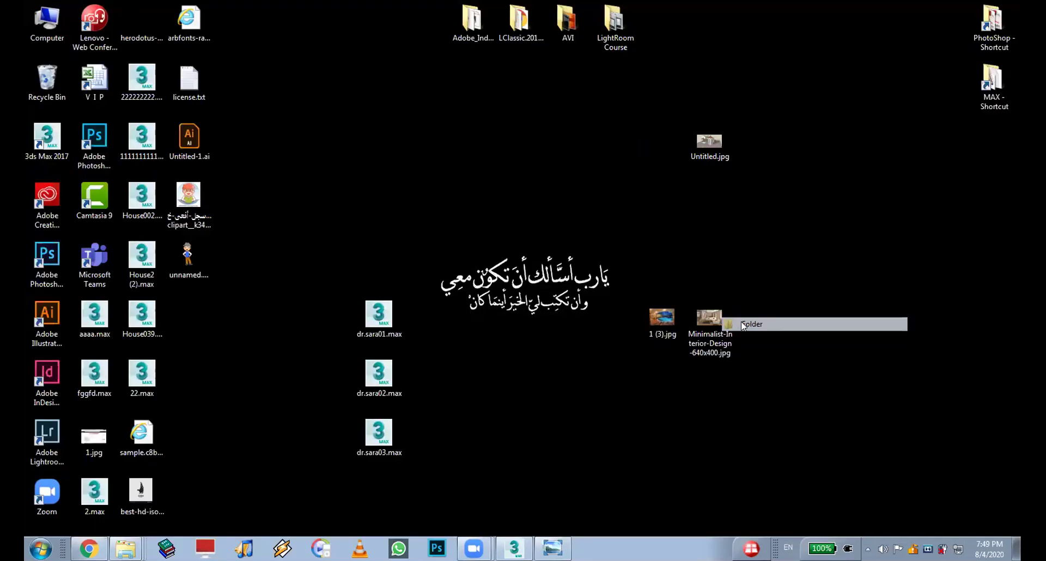
double_click(560, 190)
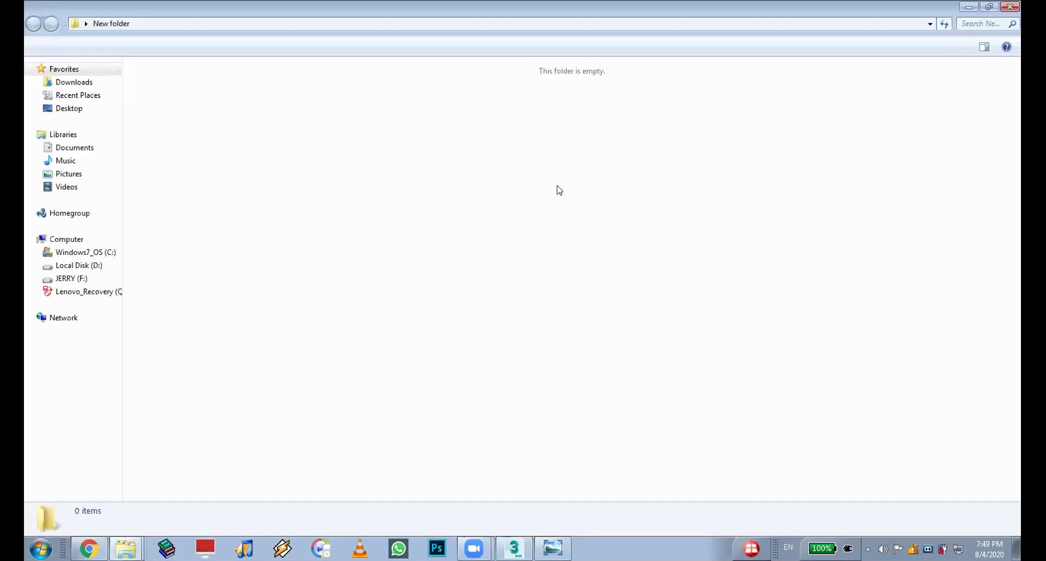
right_click(490, 155)
click(556, 241)
- Extract the chair archive in WinRAR to a subfolder of New folder, dismissing the registration notice and closing the archive
right_click(246, 138)
click(233, 136)
double_click(230, 134)
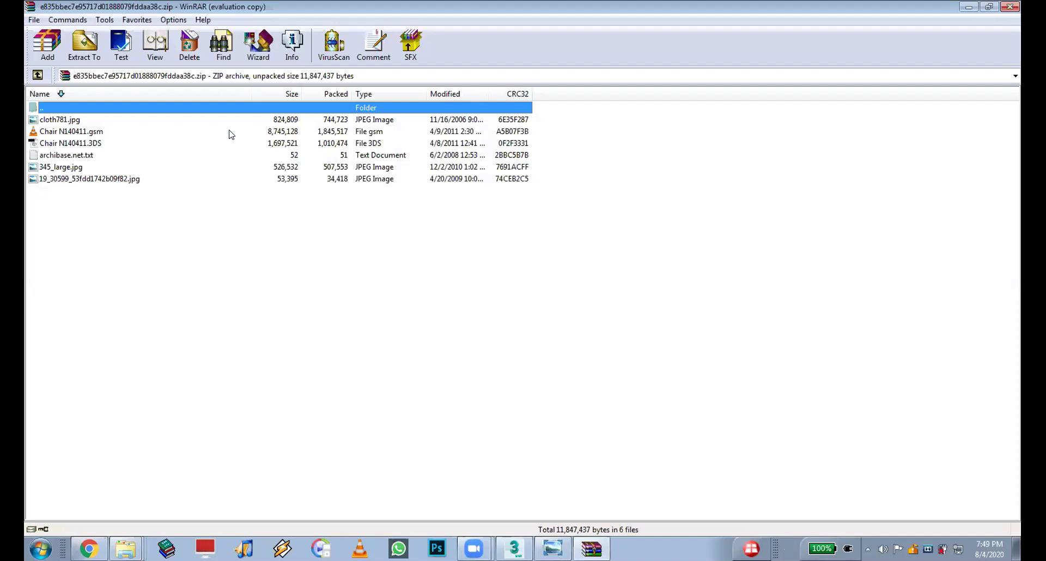
click(84, 44)
click(596, 276)
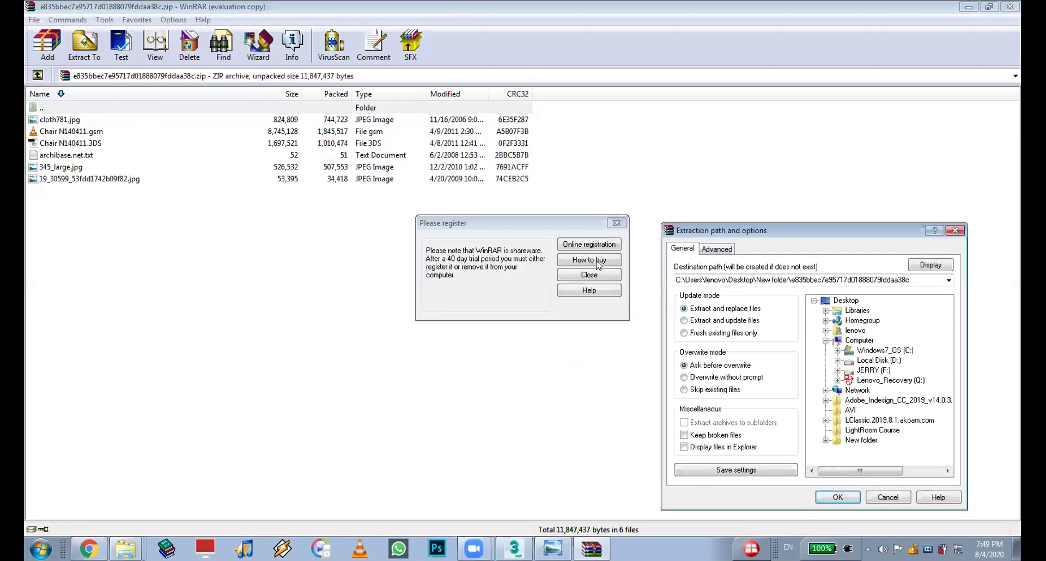
click(591, 275)
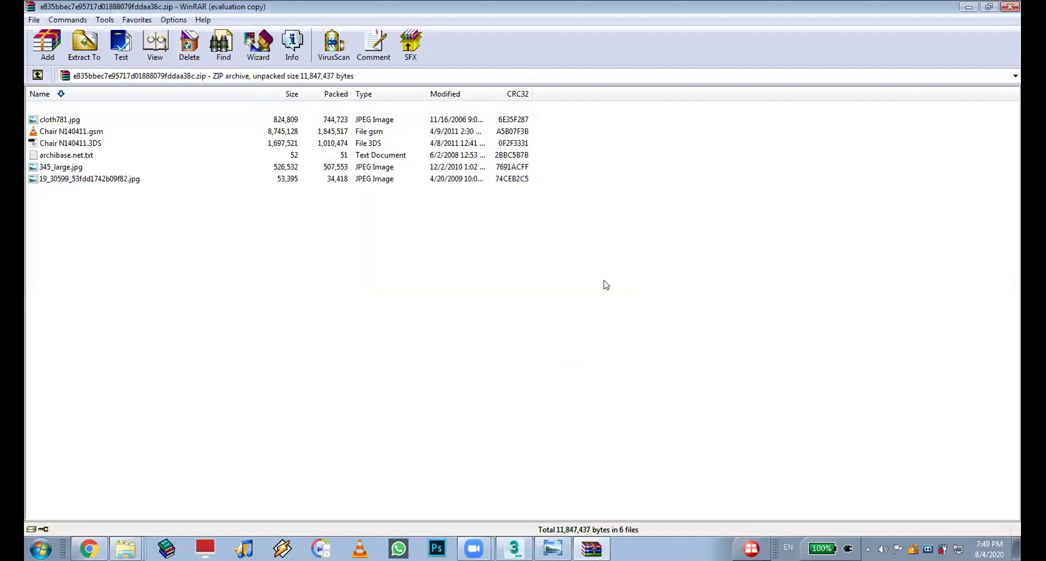
click(1011, 6)
- Open the extracted chair folder and import Chair N140411.3DS into the open 3ds Max scene
double_click(215, 166)
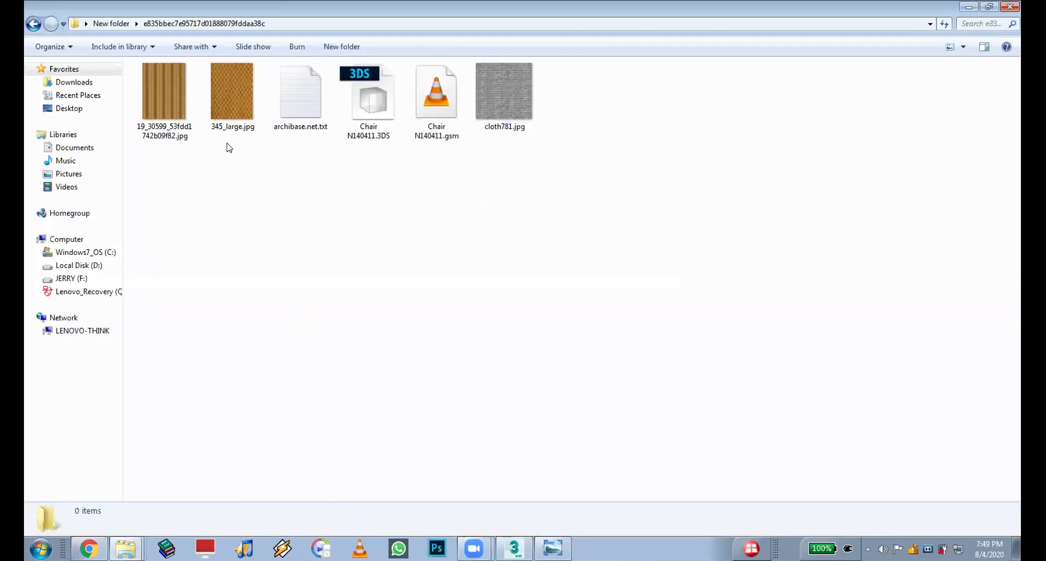
click(232, 98)
click(175, 94)
click(222, 94)
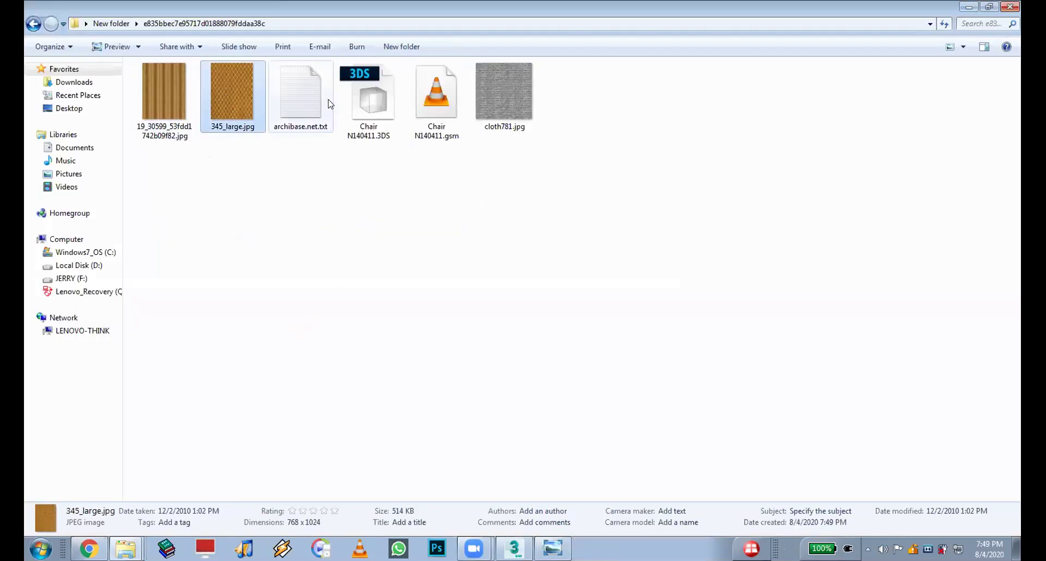
click(370, 104)
drag(372, 98, 519, 534)
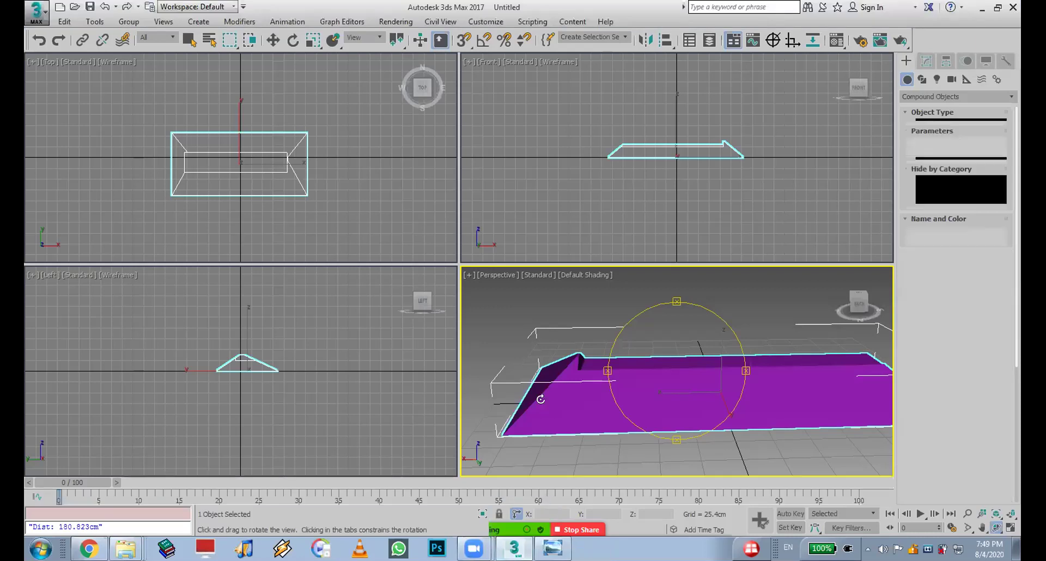
drag(540, 400, 540, 399)
- Examine the imported chair from other angles in the perspective view and check the group commands available for its body
click(996, 527)
drag(604, 363, 675, 338)
drag(619, 356, 662, 346)
right_click(668, 346)
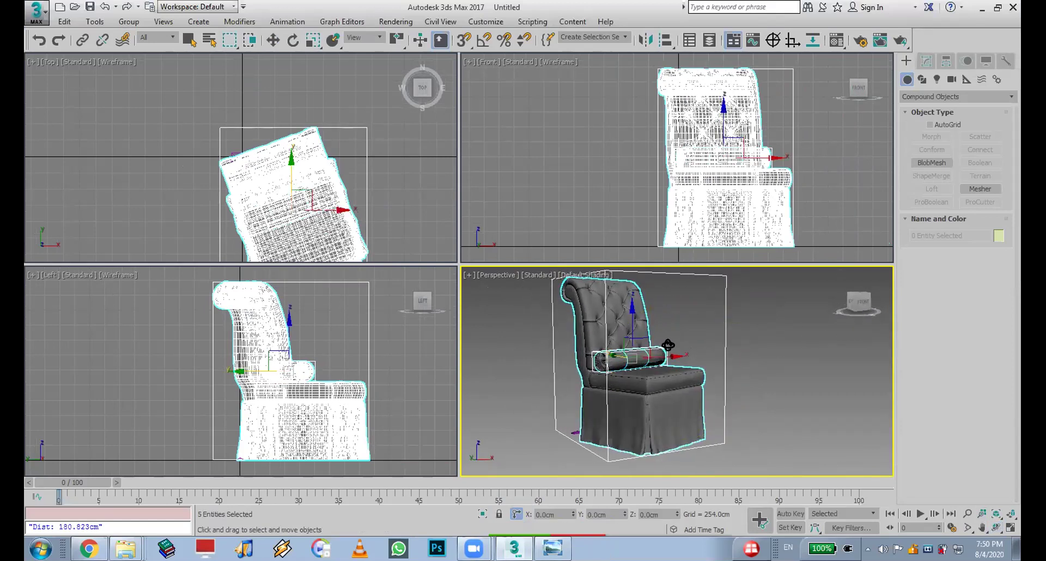
right_click(644, 339)
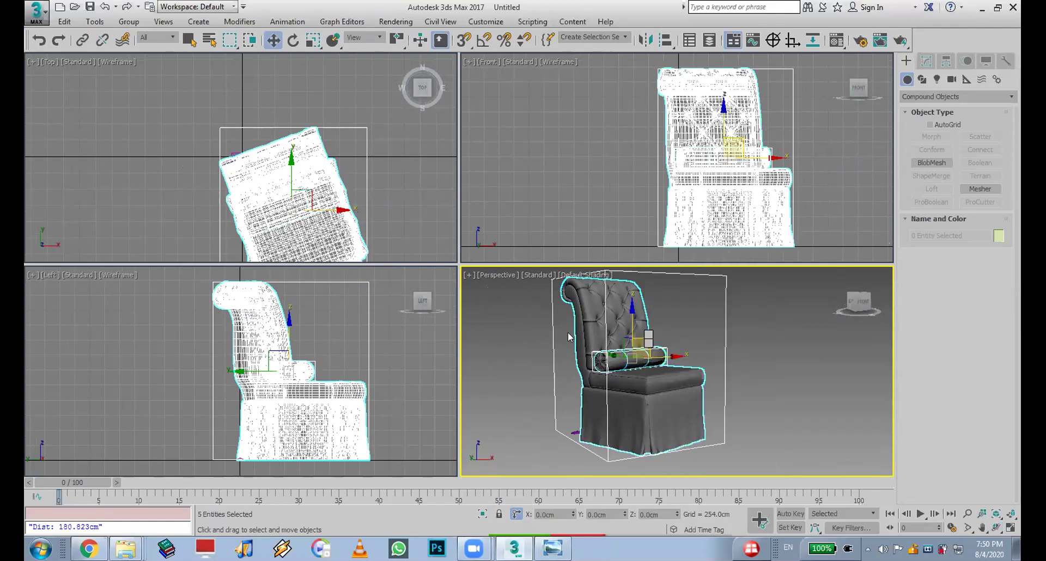
click(733, 336)
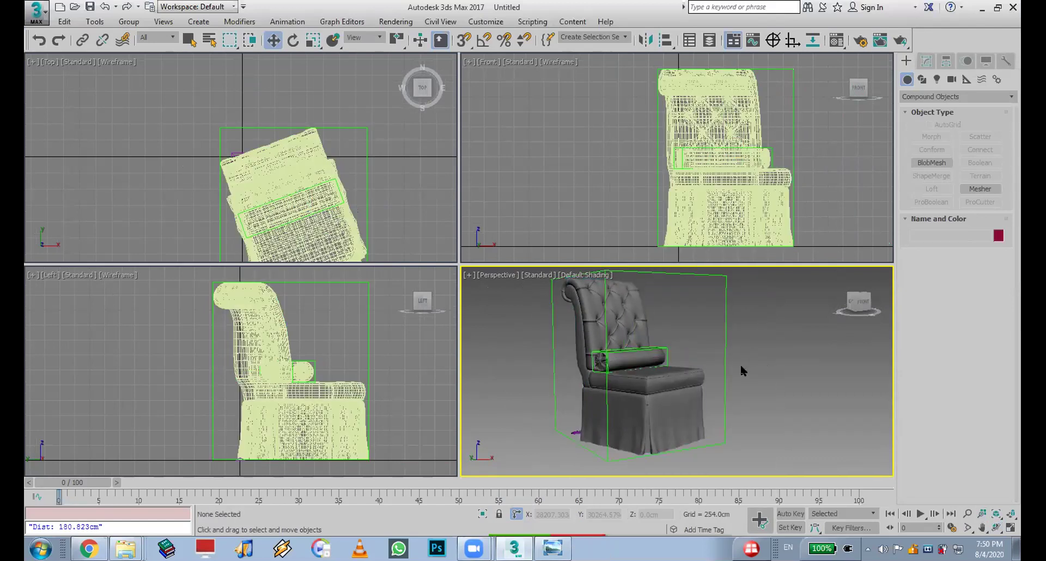
click(689, 376)
click(129, 21)
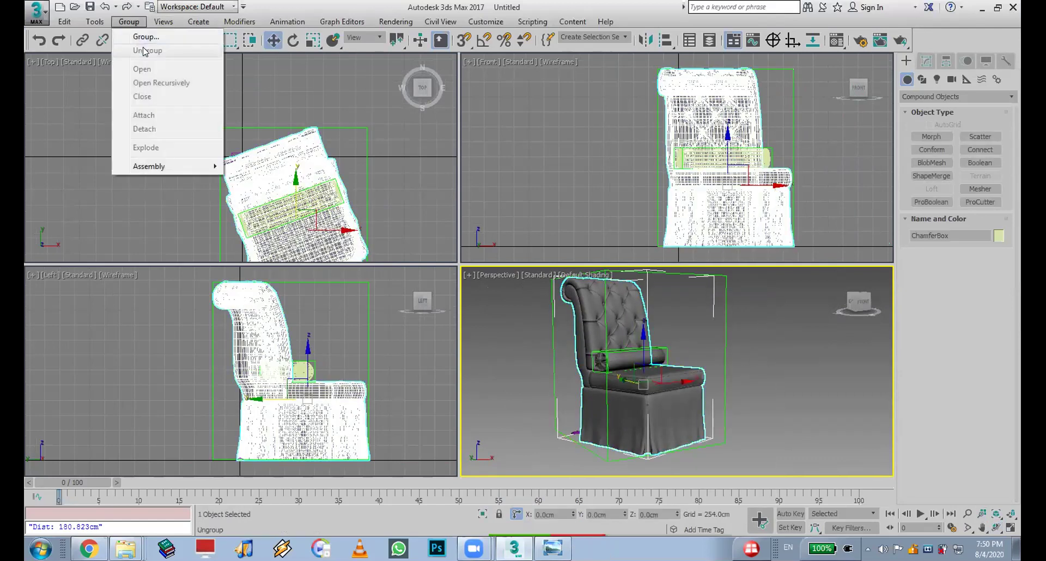
click(861, 387)
click(861, 387)
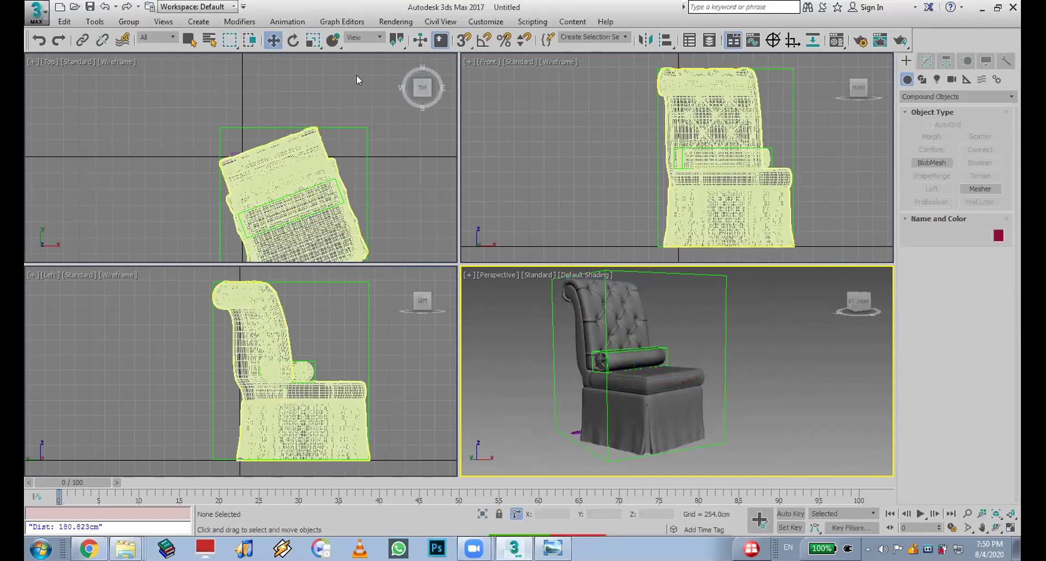
- Move the bolster cushion group away from the chair and delete it
drag(640, 360, 727, 374)
drag(662, 347, 782, 347)
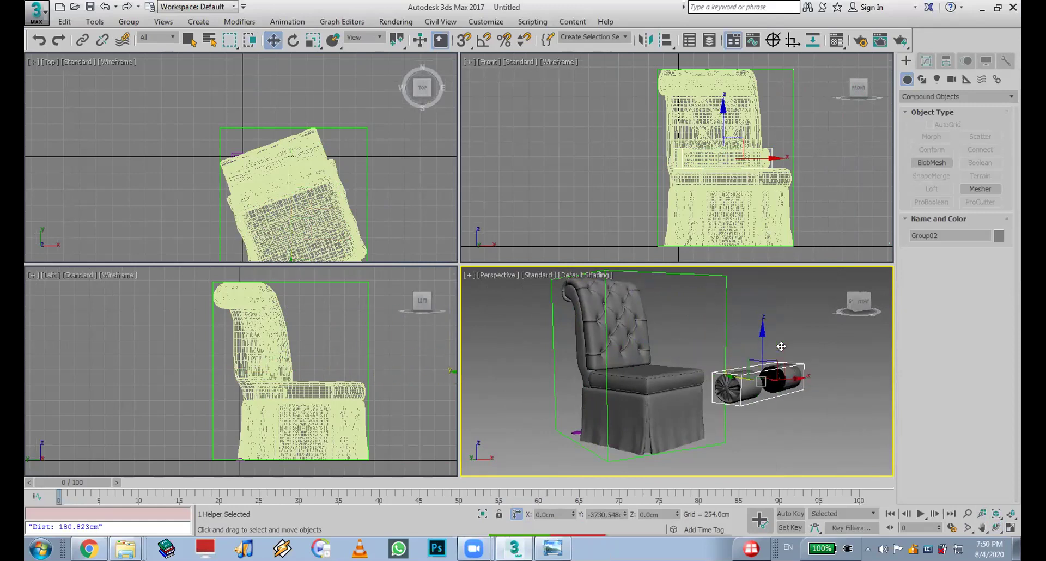
click(782, 347)
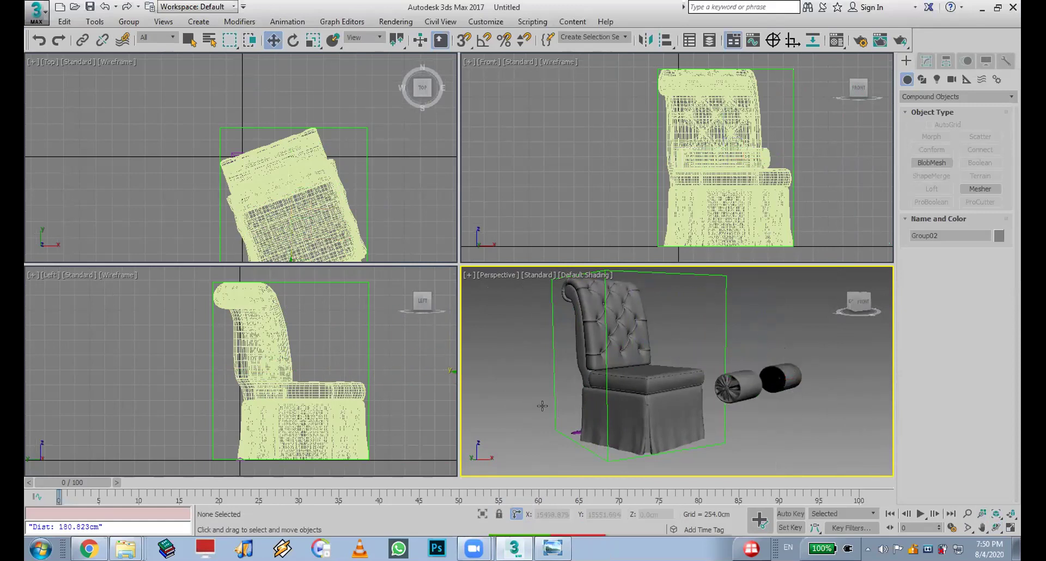
click(733, 384)
key(Delete)
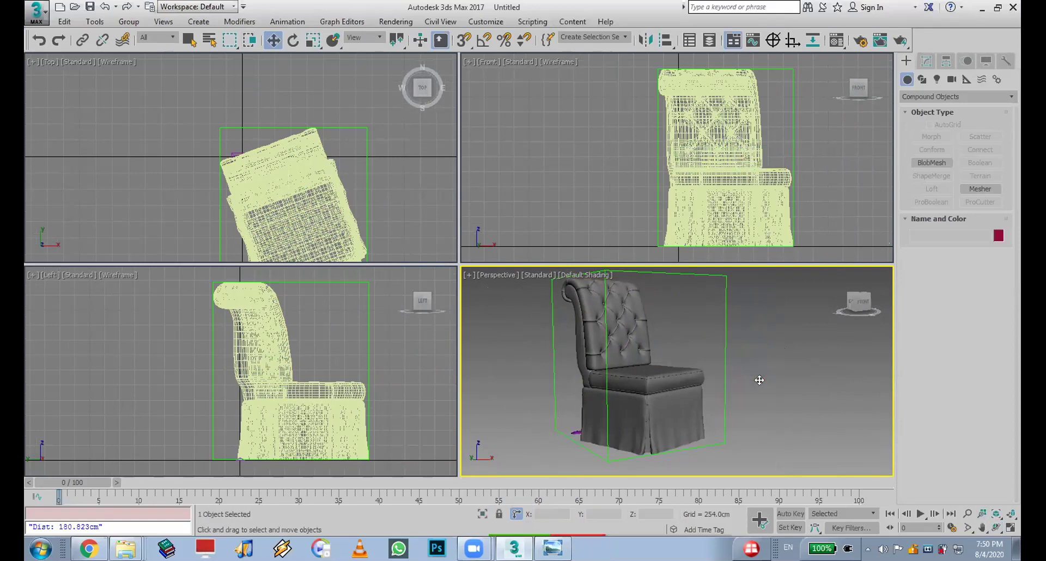
- Select the chair body and shift it slightly in the perspective view
click(627, 338)
drag(626, 338, 654, 347)
right_click(654, 348)
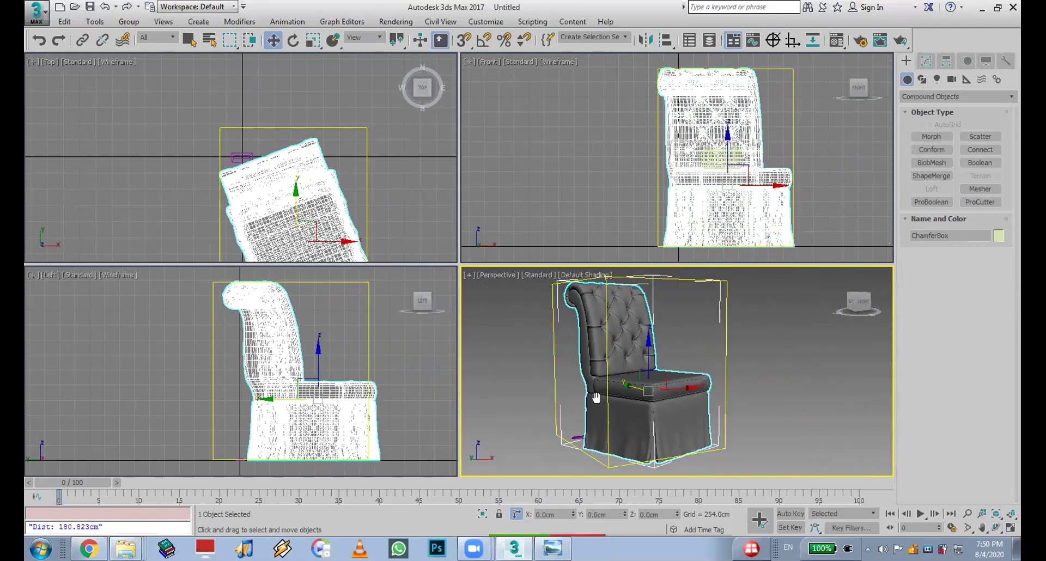
- Try an FFD 4x4x4 modifier on the chair's Editable Mesh at vertex level, remove it and leave vertex editing
click(940, 62)
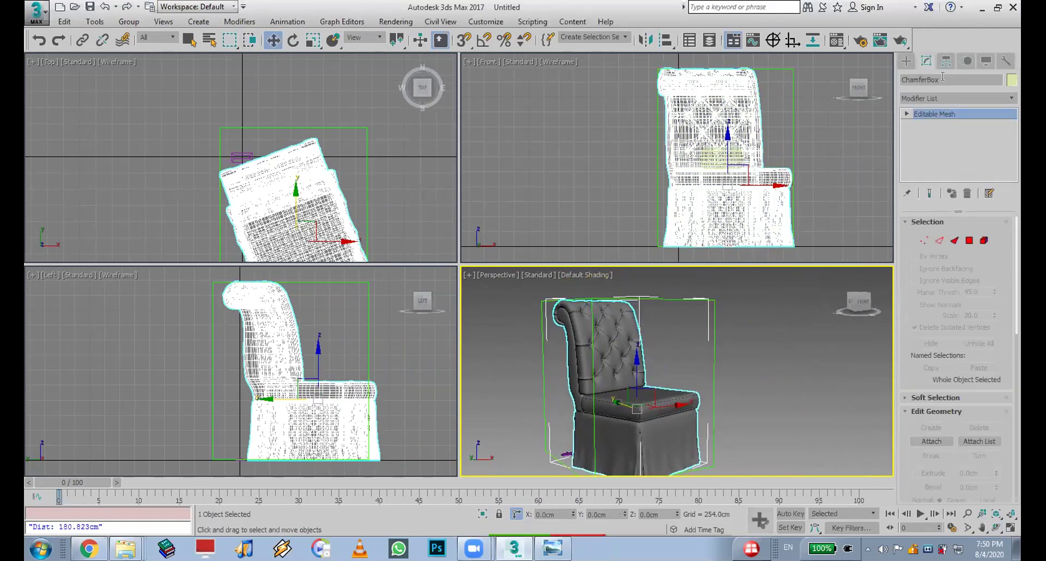
click(907, 114)
click(923, 124)
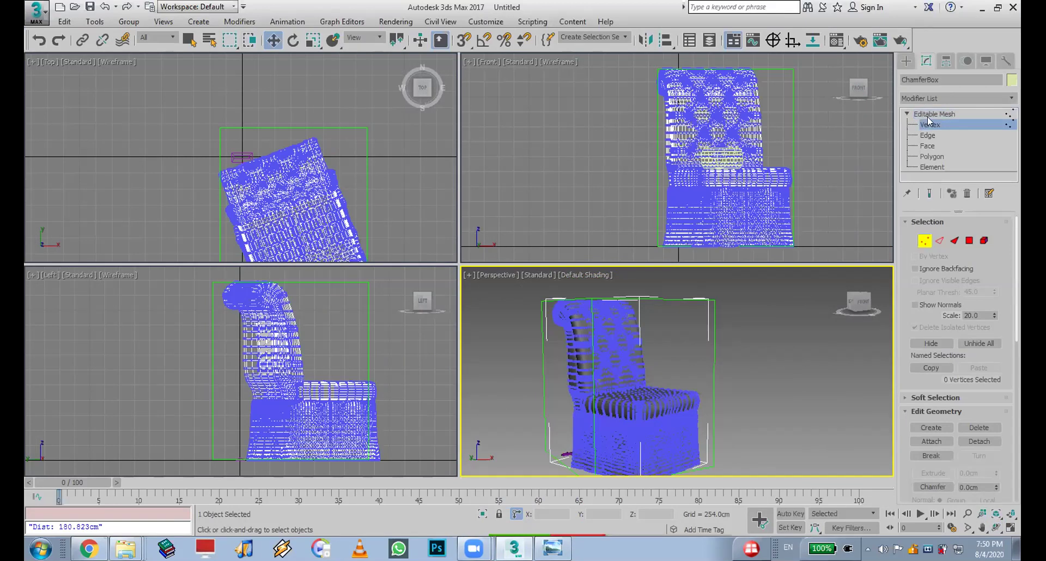
click(935, 97)
scroll(935, 97, down, 15)
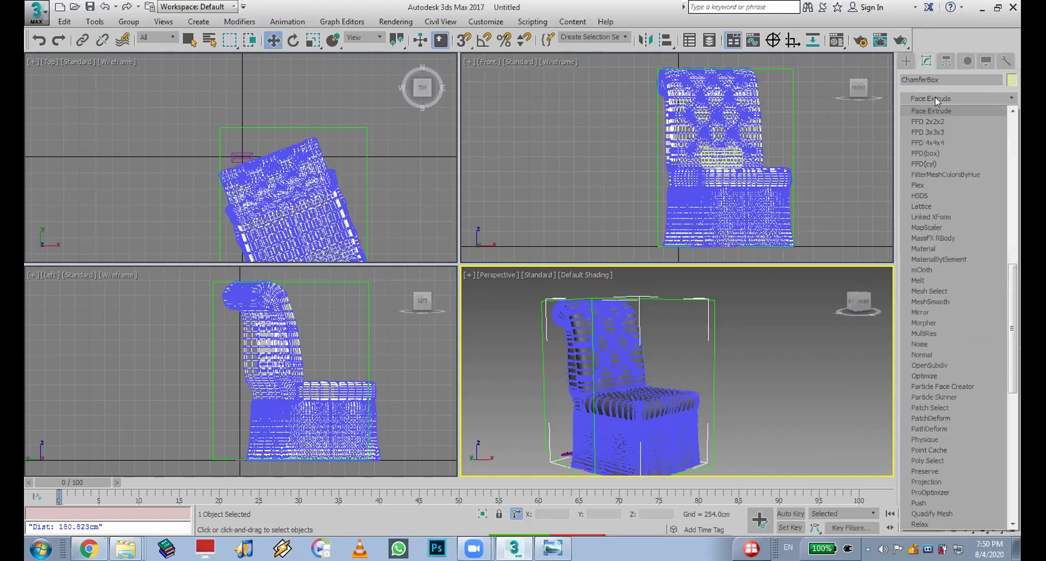
click(934, 141)
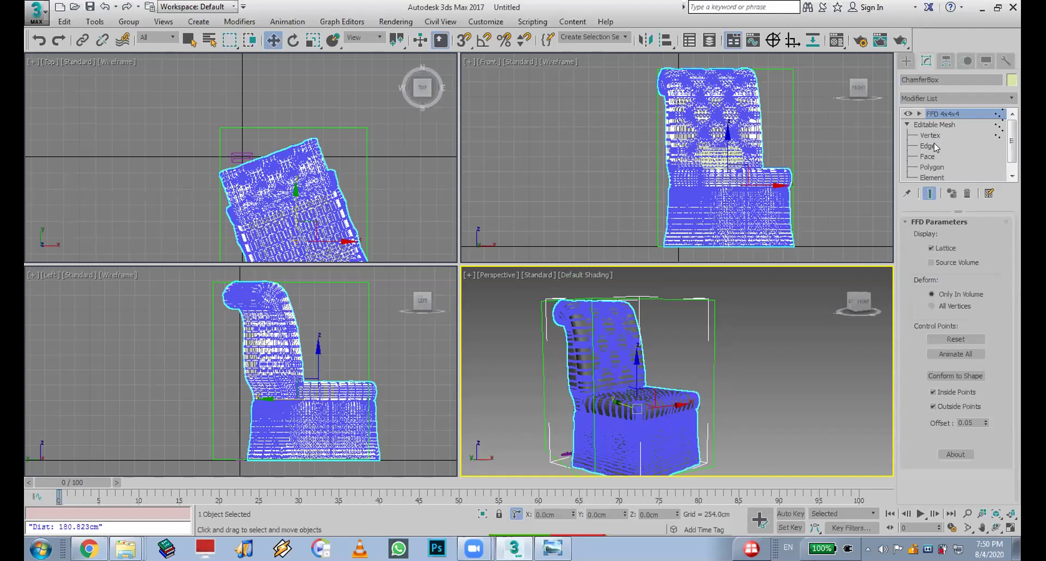
click(907, 60)
click(926, 60)
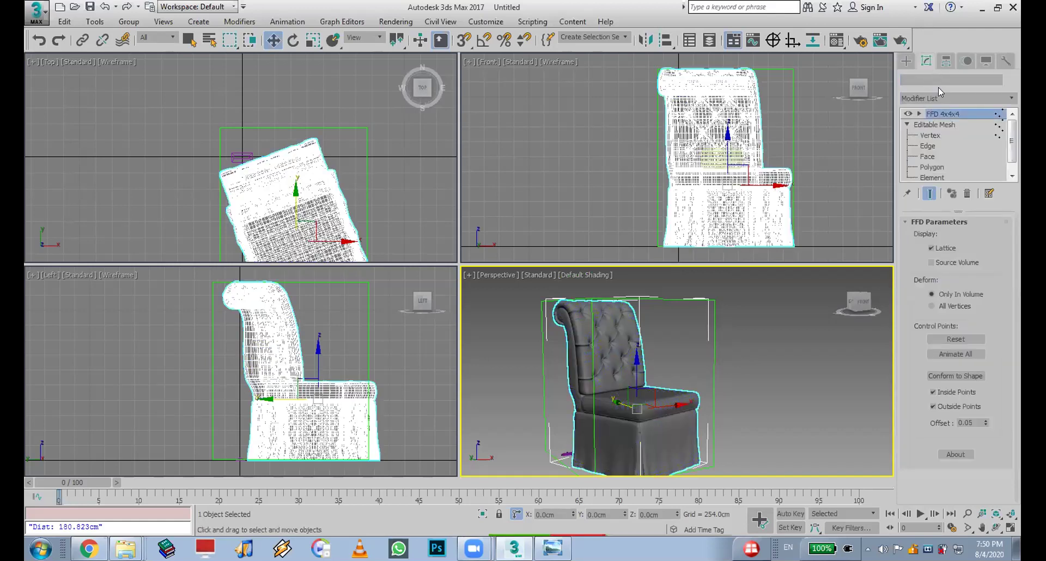
click(965, 193)
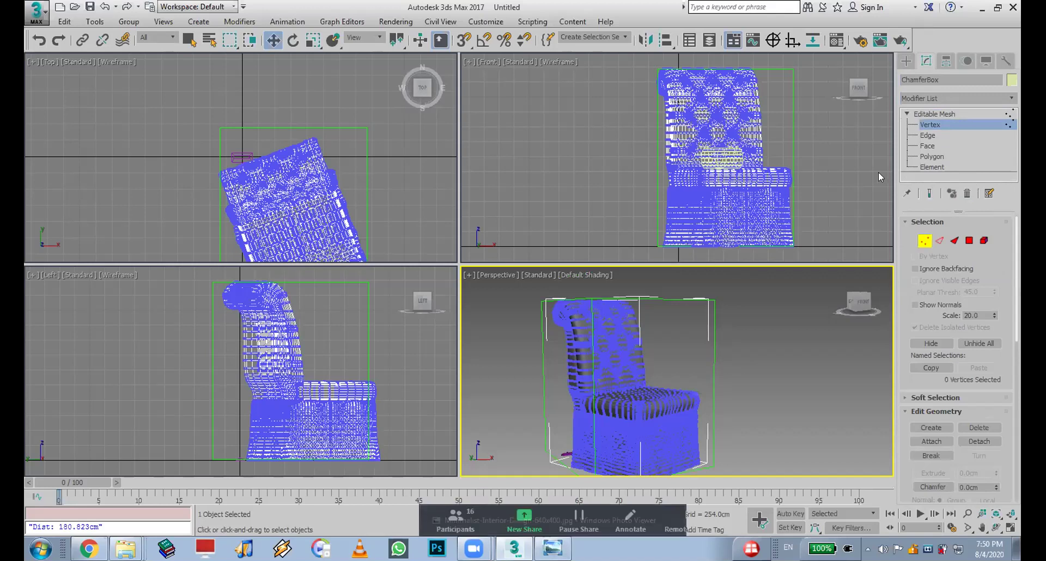
click(925, 241)
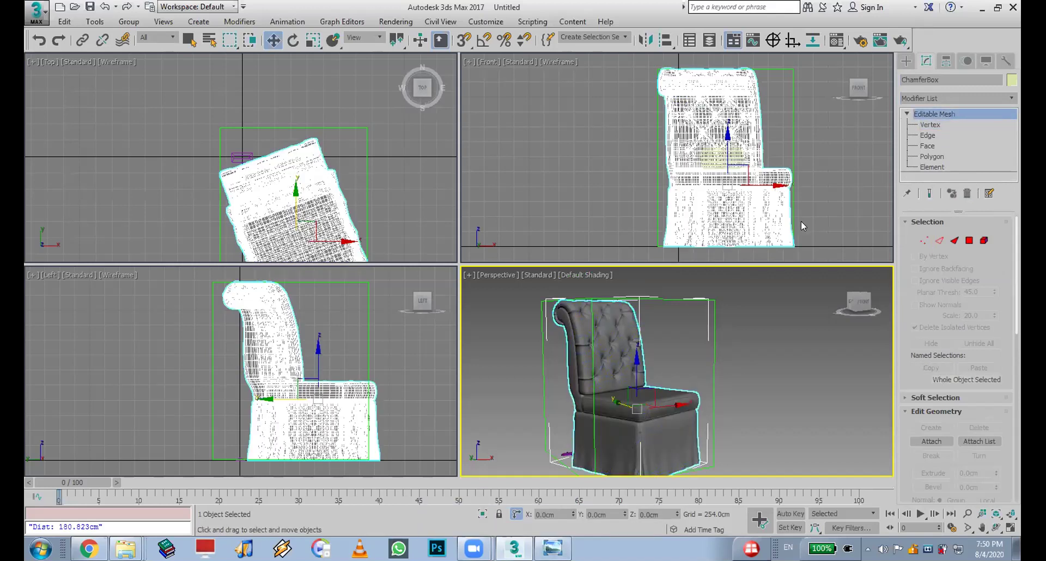
click(778, 216)
drag(778, 216, 754, 216)
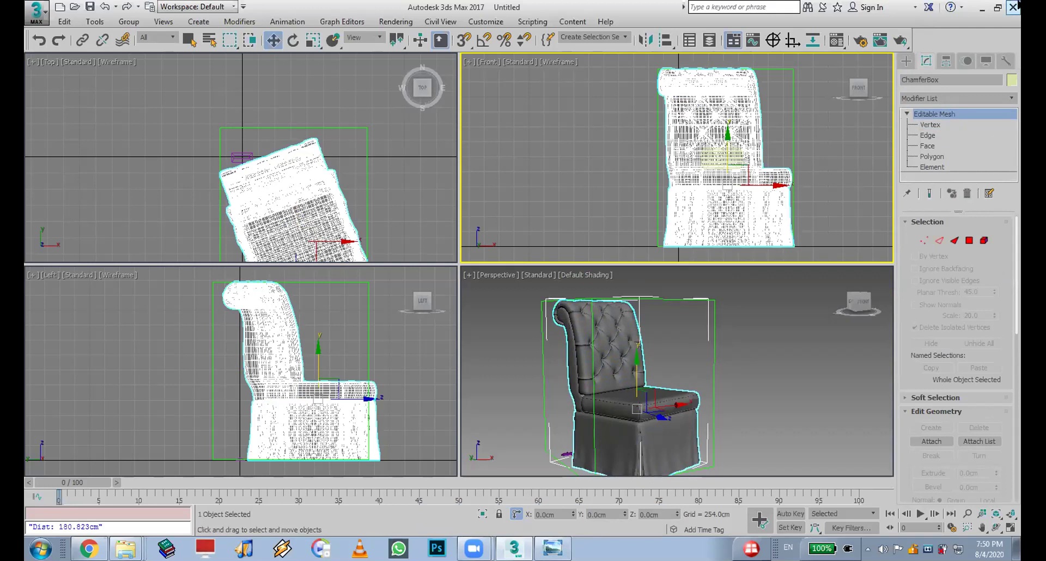
- Minimise 3ds Max, close the extracted chair folder, and select the ArchModels folder inside the desktop's MAX shortcut folder
click(983, 8)
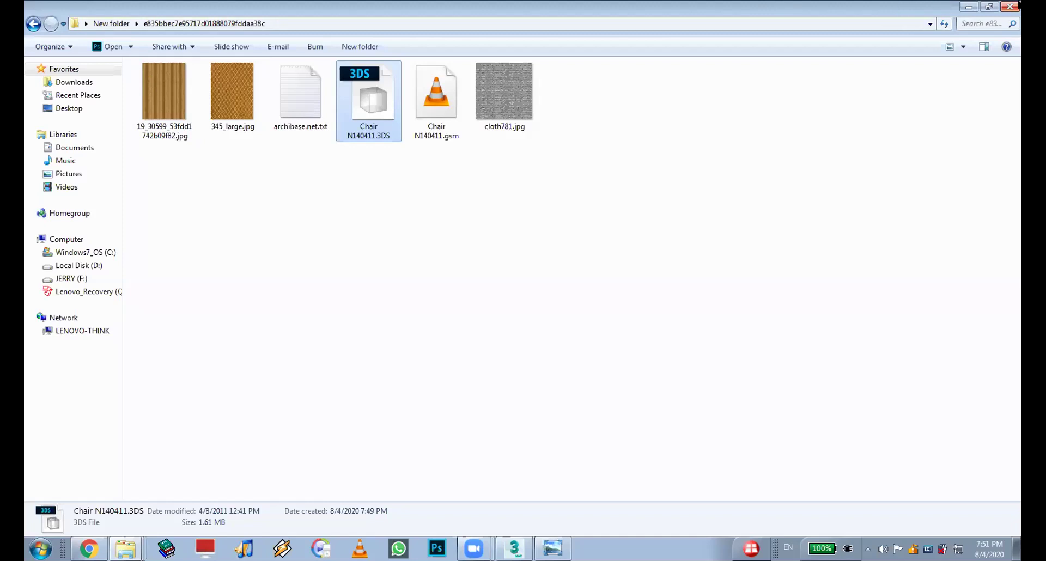
click(1011, 7)
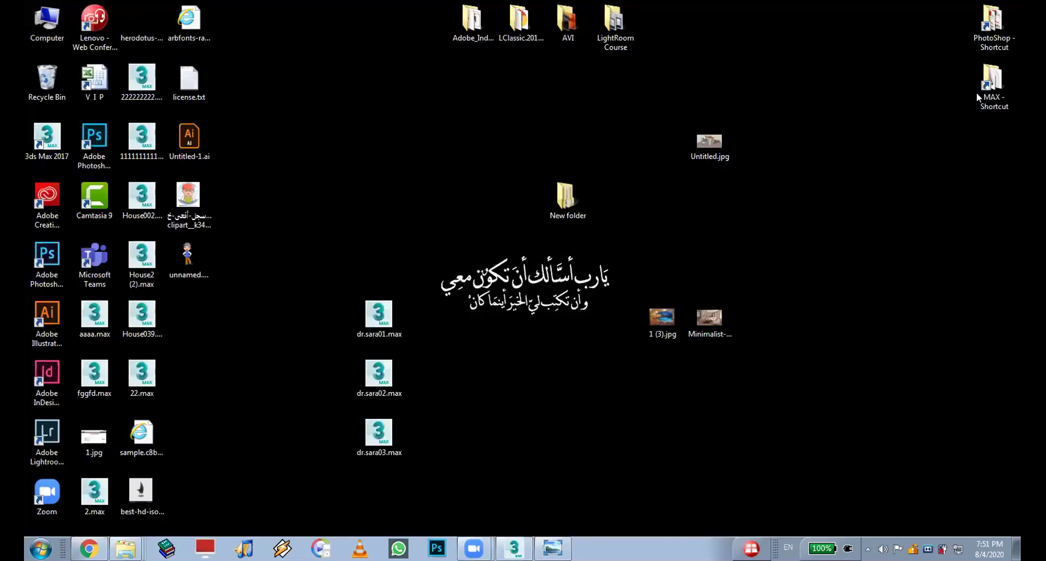
double_click(994, 82)
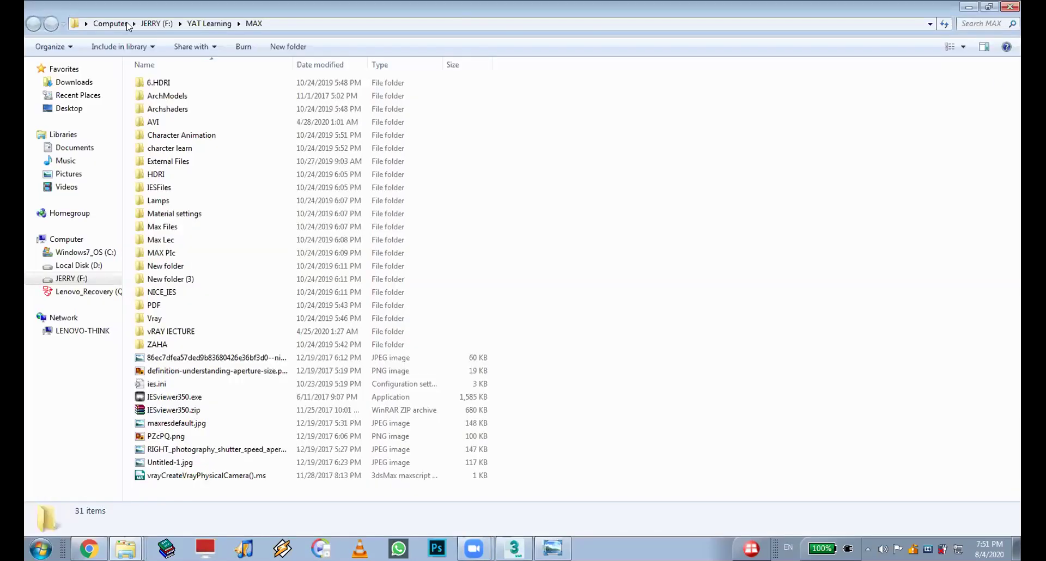
click(183, 96)
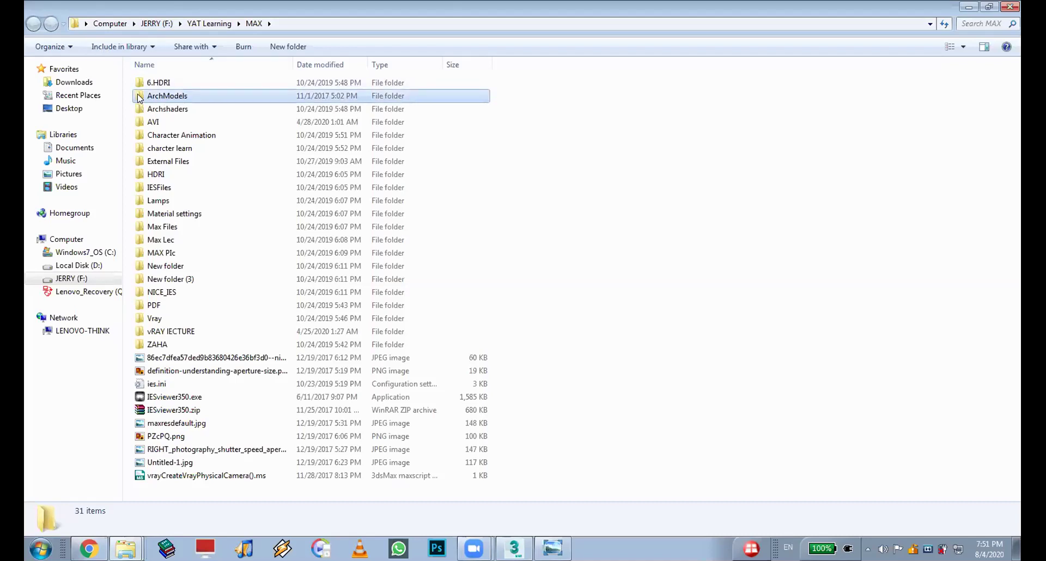
- Open the ArchModels Volumes 1-60 PDF catalogue from the PDFs subfolder of ArchModels
double_click(140, 98)
double_click(188, 85)
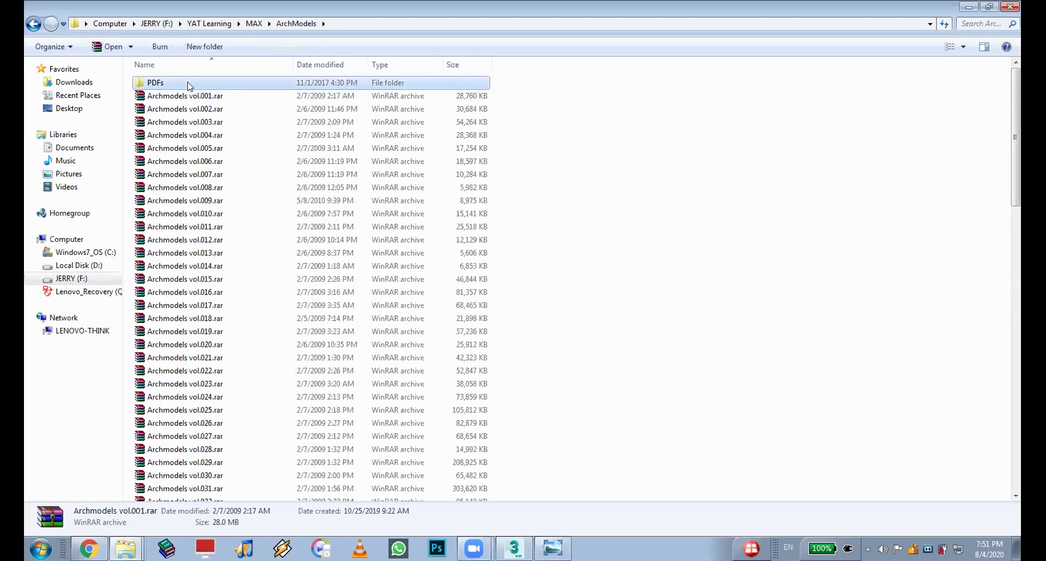
double_click(217, 84)
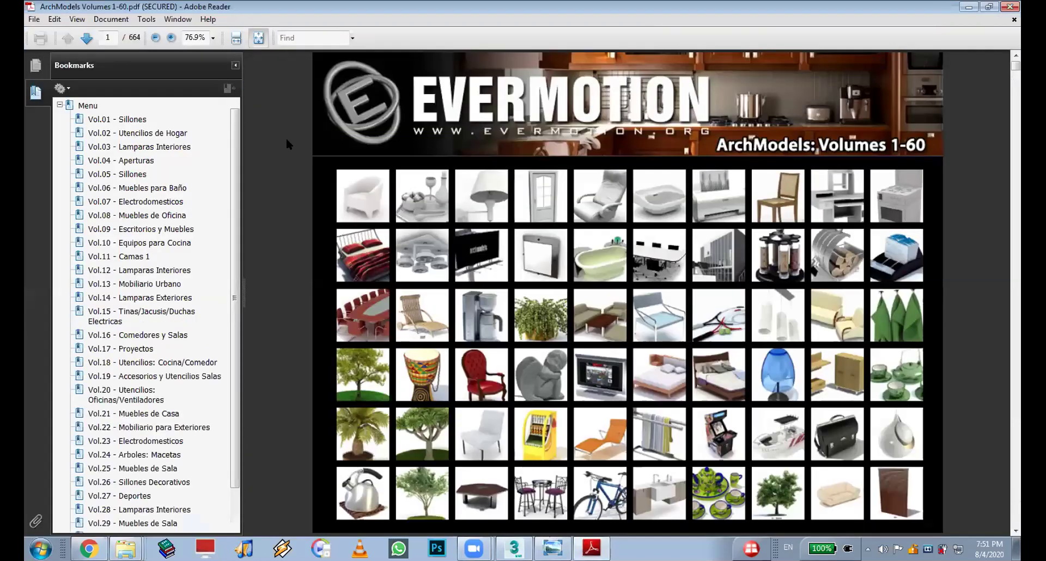
- Browse the catalogue pages from volume 1 through volume 15, examining the previews of furniture, lamps, doors, bathroom fixtures, appliances and seating
scroll(532, 278, down, 2)
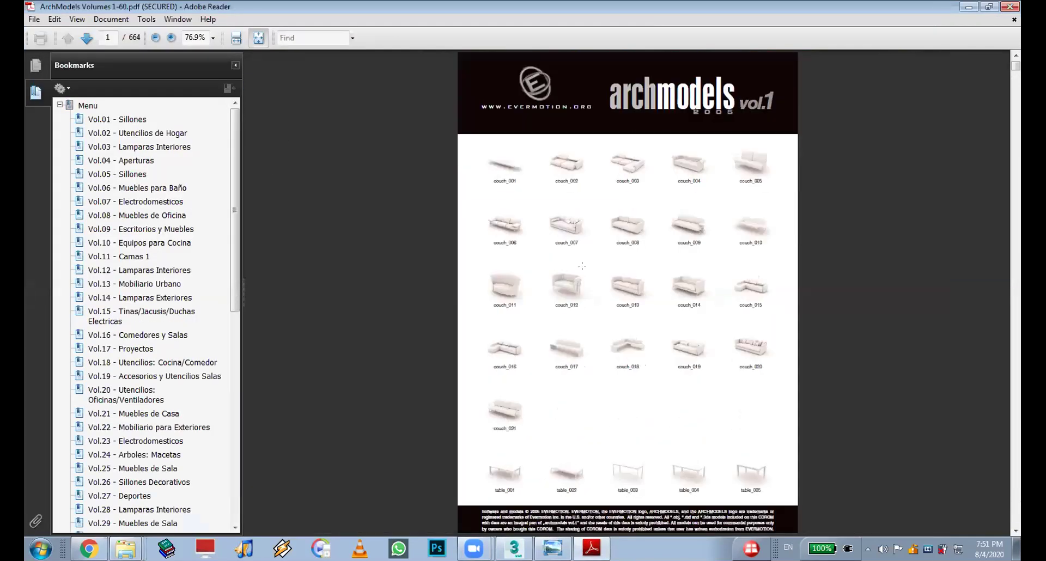
scroll(585, 266, down, 3)
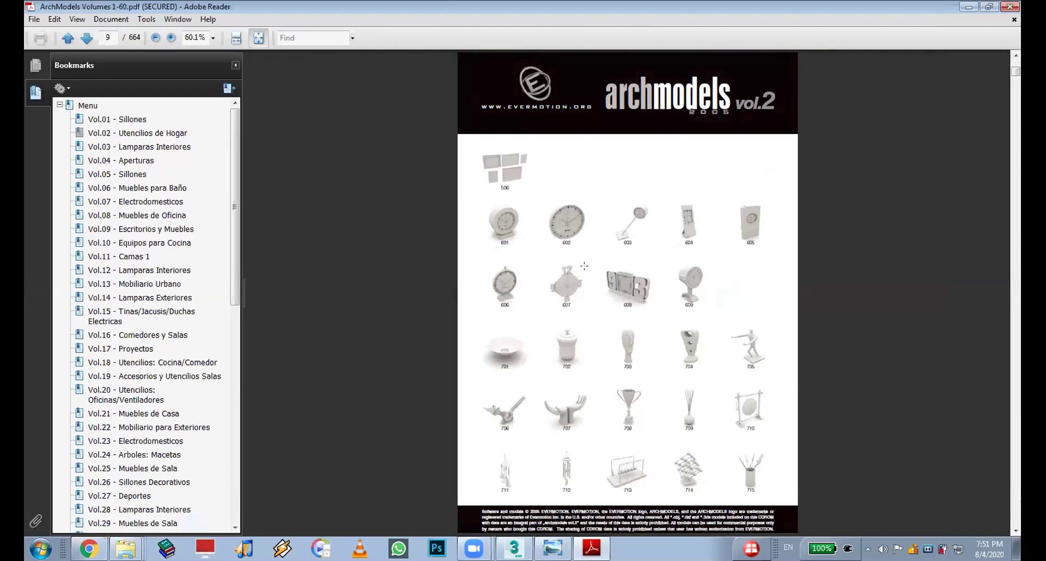
scroll(584, 266, down, 3)
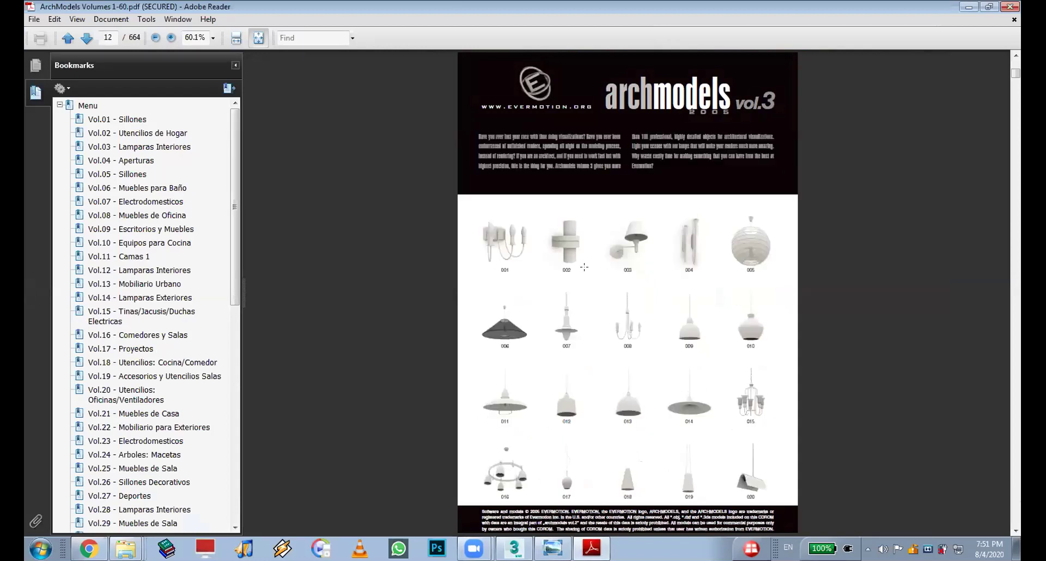
scroll(584, 267, down, 2)
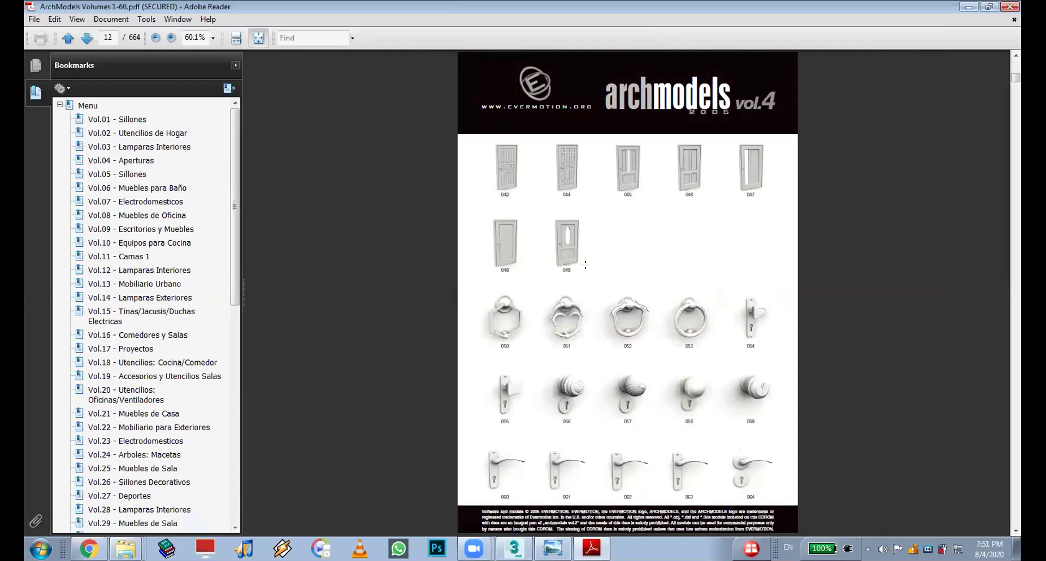
scroll(584, 265, down, 1)
scroll(589, 266, down, 20)
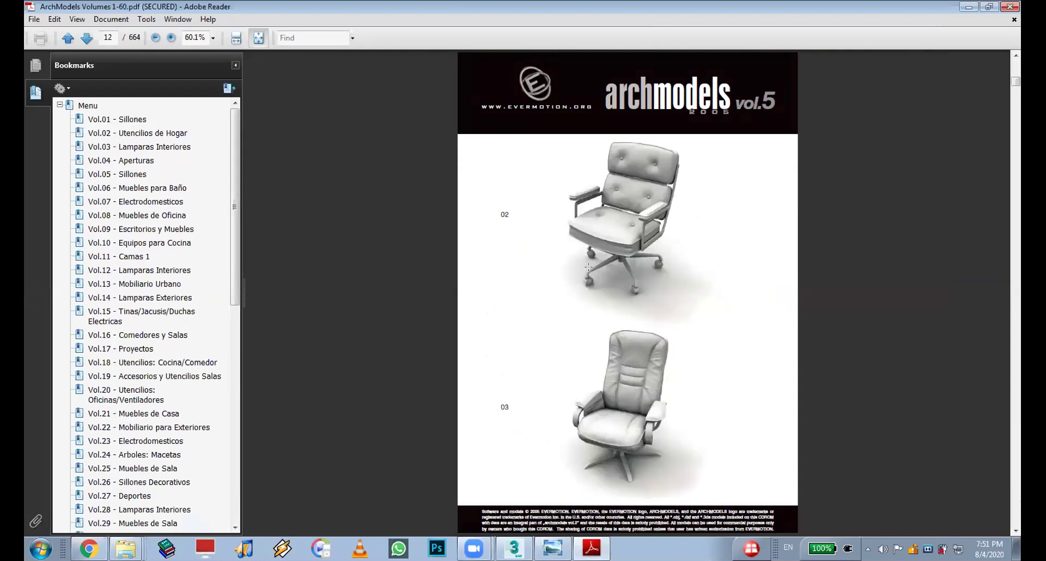
scroll(588, 268, down, 13)
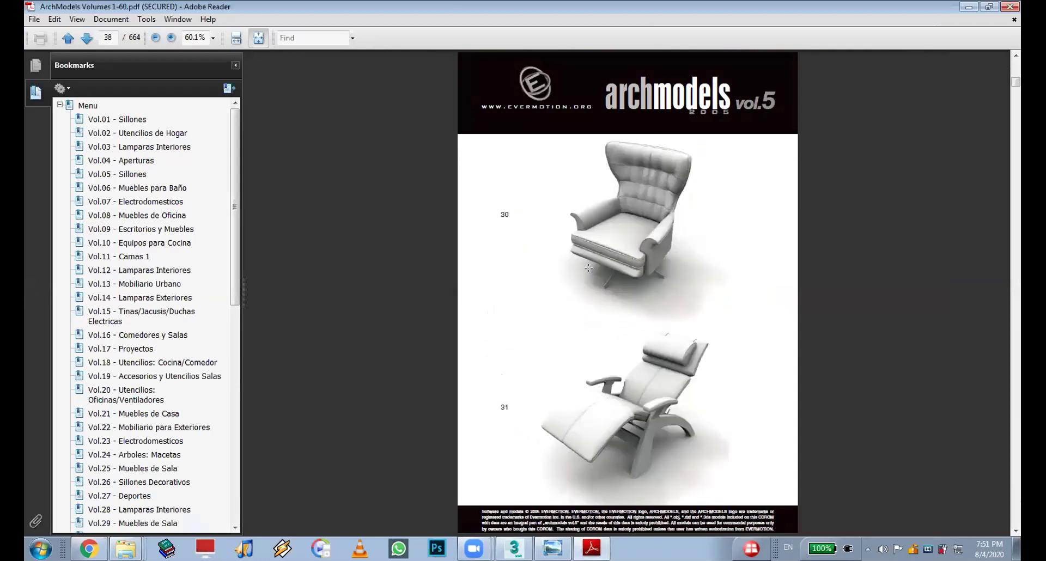
scroll(592, 267, down, 10)
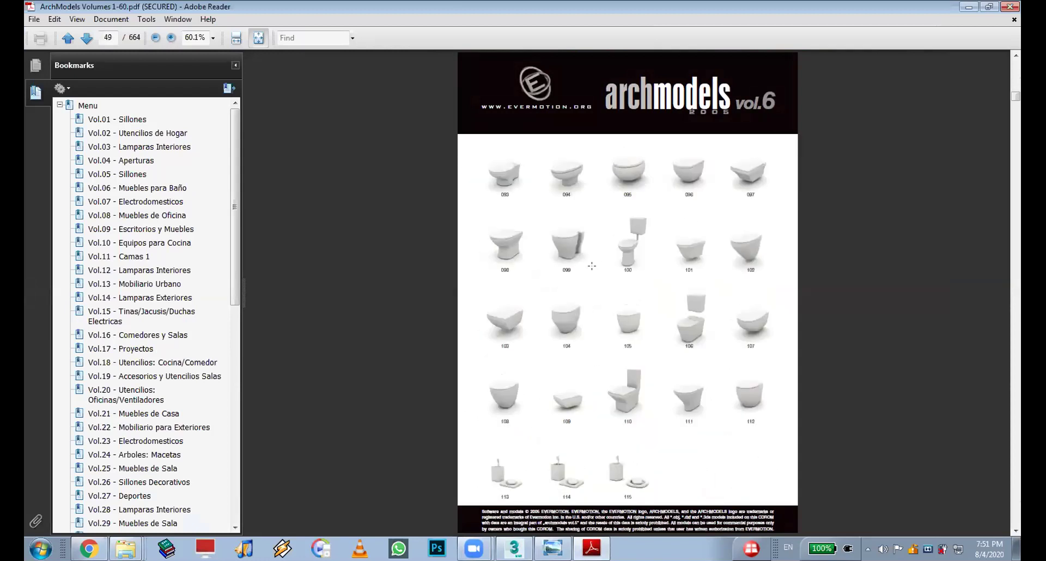
scroll(593, 267, down, 2)
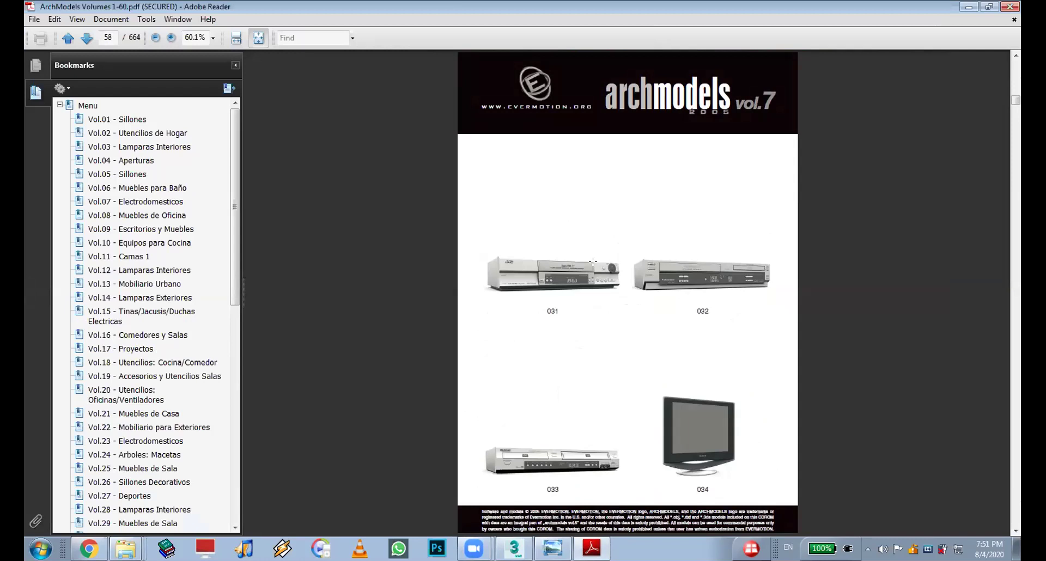
scroll(592, 262, down, 2)
scroll(685, 216, down, 2)
scroll(682, 233, down, 11)
scroll(600, 254, down, 4)
scroll(603, 254, down, 1)
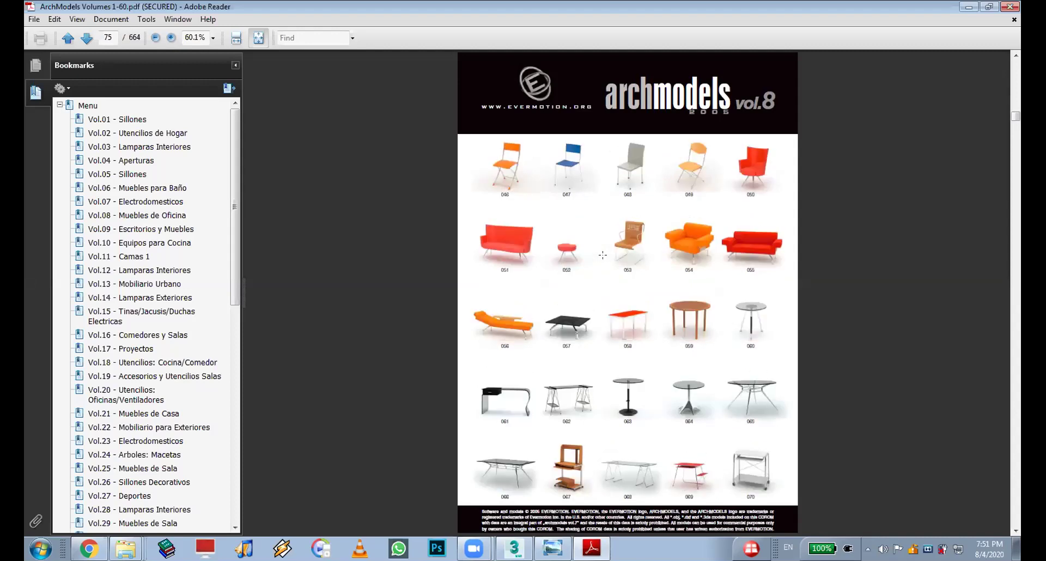
scroll(603, 254, down, 1)
scroll(603, 255, up, 1)
scroll(603, 255, down, 9)
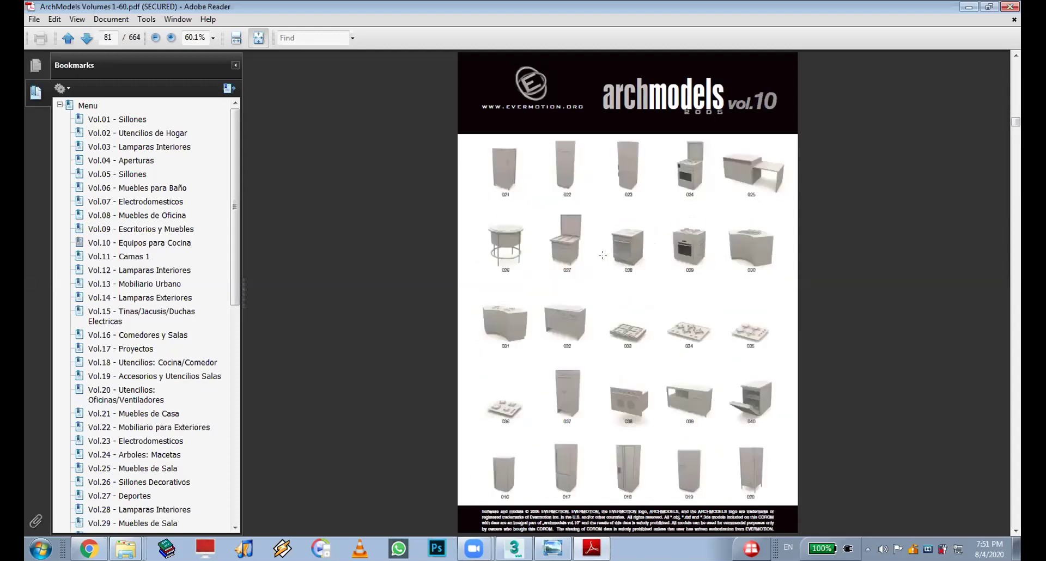
scroll(603, 256, down, 1)
scroll(604, 255, down, 4)
scroll(605, 255, down, 4)
scroll(618, 233, down, 15)
scroll(618, 236, down, 13)
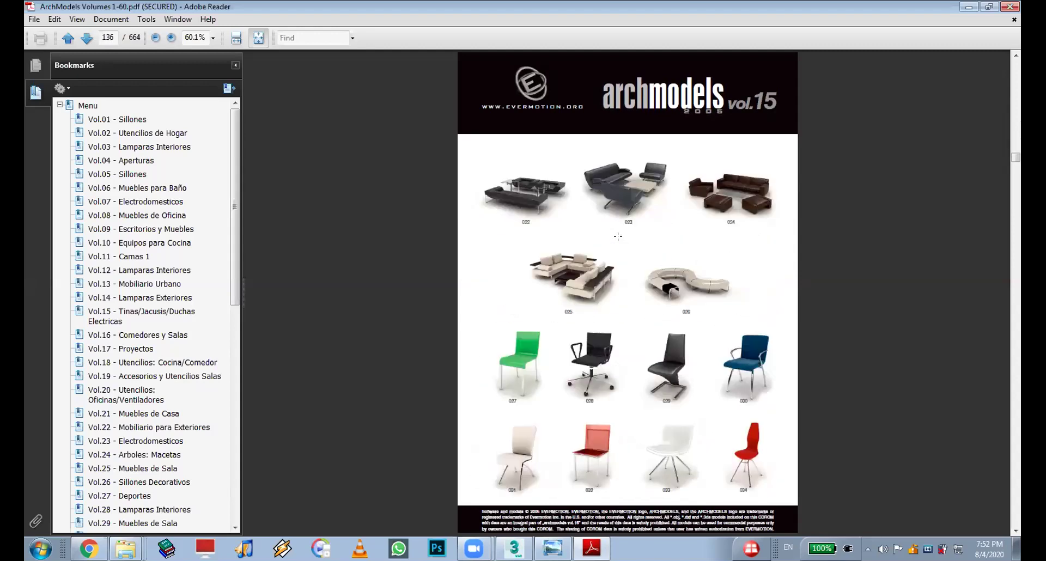
- Close the PDF catalogue and its folder window, and open the Minimalist living-room image from the desktop
click(1008, 7)
click(1010, 6)
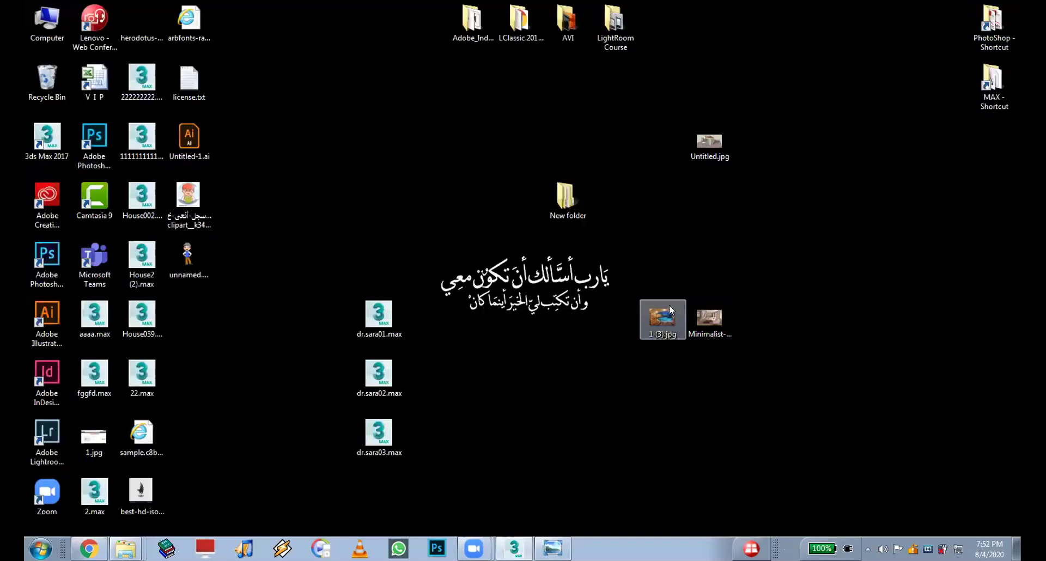
double_click(709, 321)
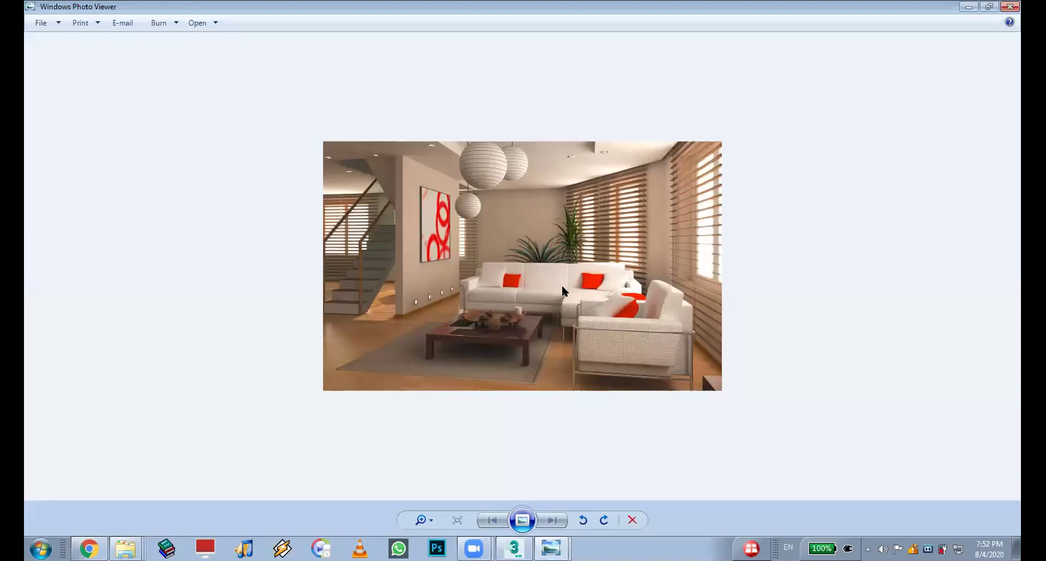